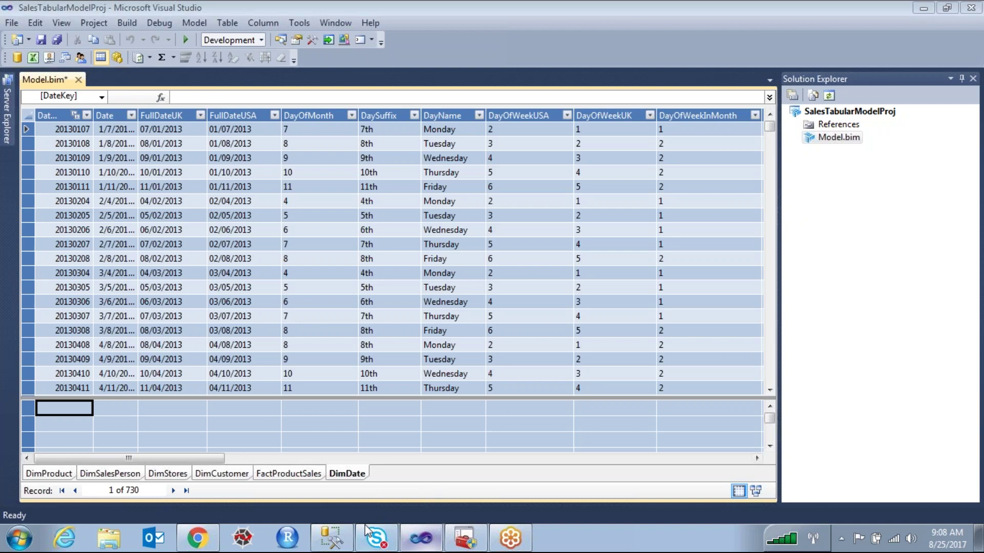
Switch to SQL Server Management Studio, view the databases on the Analysis Services server, and return to Visual Studio
{"action": "left_click", "coordinate": [328, 542]}
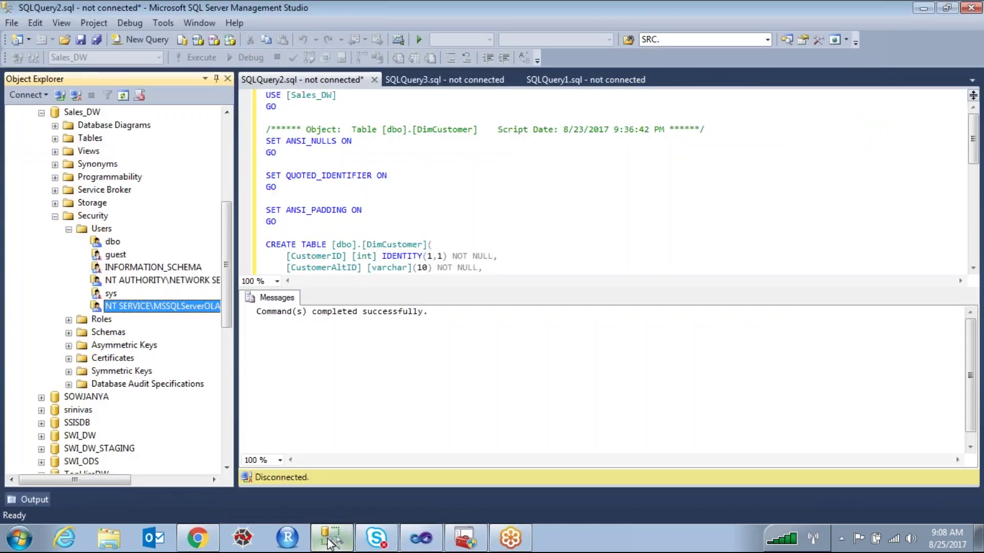
{"action": "left_click", "coordinate": [41, 113]}
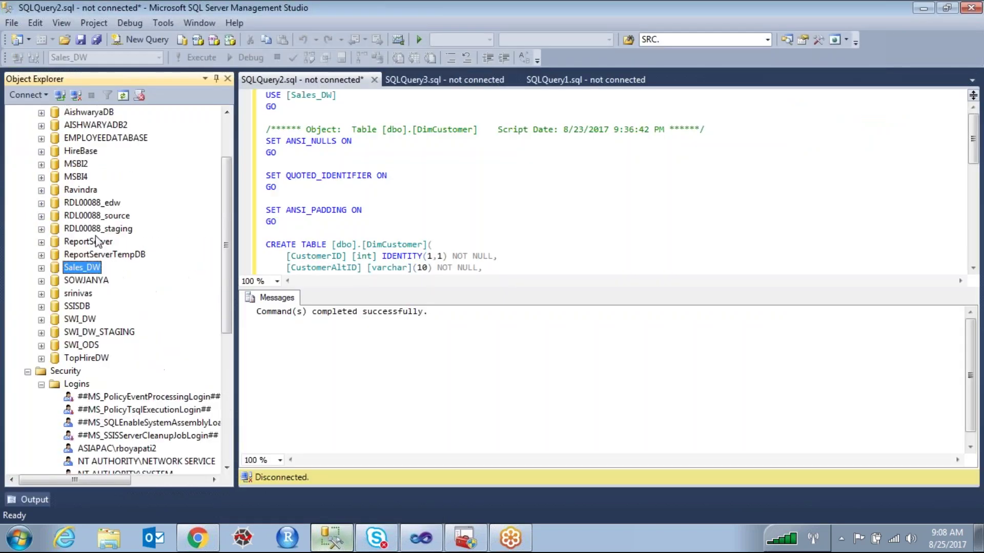
{"action": "scroll", "coordinate": [31, 126], "scroll_direction": "up", "scroll_amount": 2}
{"action": "left_click", "coordinate": [13, 125]}
{"action": "left_click", "coordinate": [14, 113]}
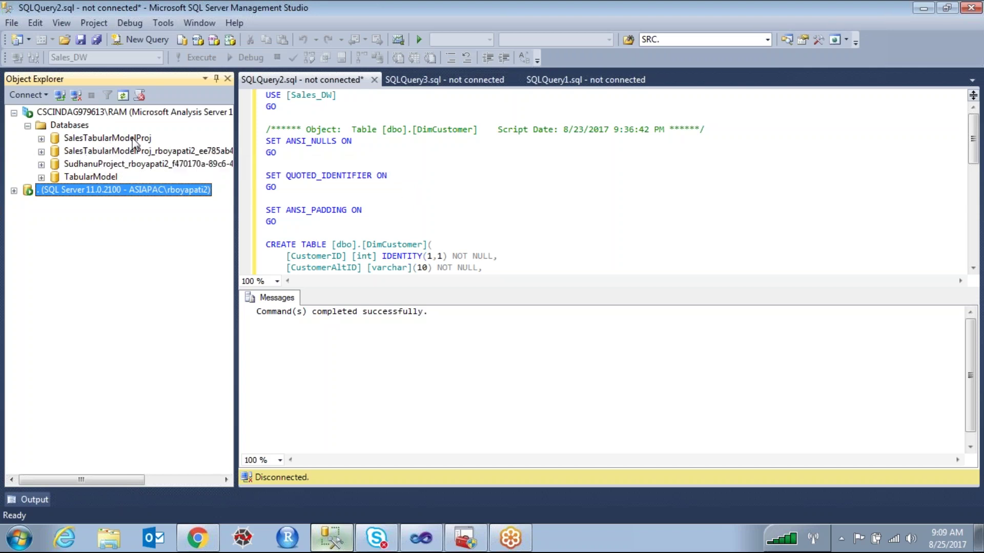
{"action": "key", "text": "alt+Tab"}
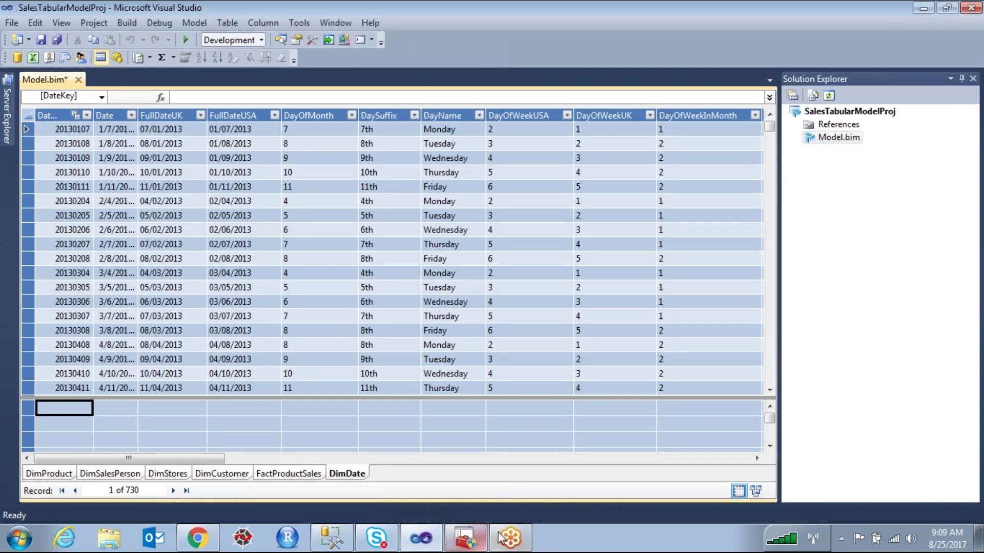
{"action": "left_click", "coordinate": [332, 538]}
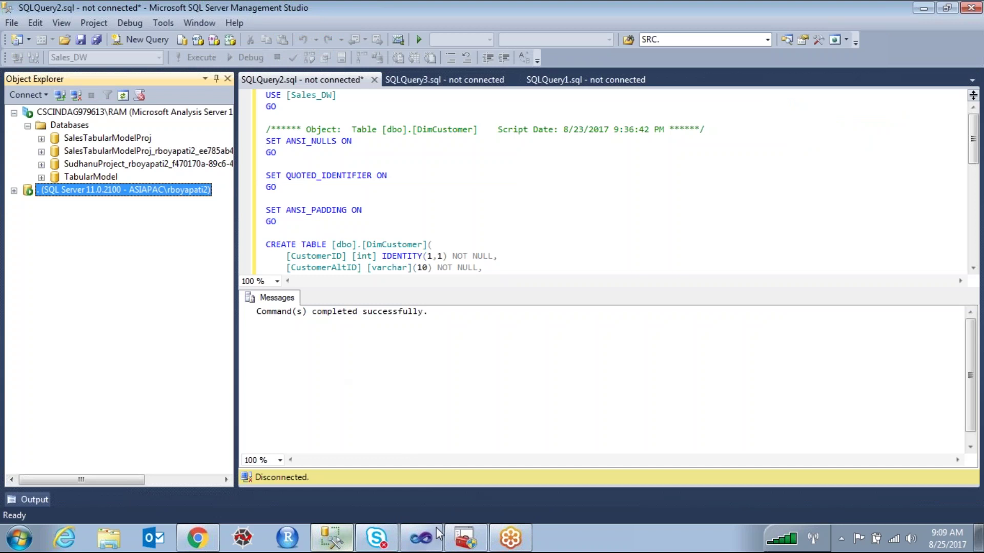
{"action": "left_click", "coordinate": [421, 538]}
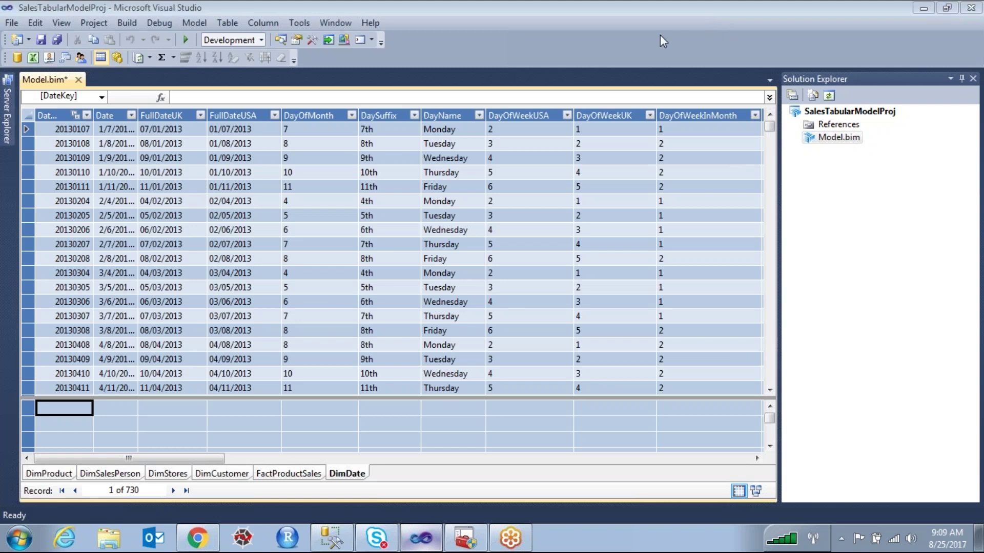
{"action": "mouse_move", "coordinate": [798, 123]}
{"action": "left_mouse_down"}
{"action": "mouse_move", "coordinate": [843, 159]}
{"action": "mouse_move", "coordinate": [904, 122]}
{"action": "left_mouse_up"}
{"action": "left_click_drag", "start_coordinate": [817, 156], "coordinate": [794, 242]}
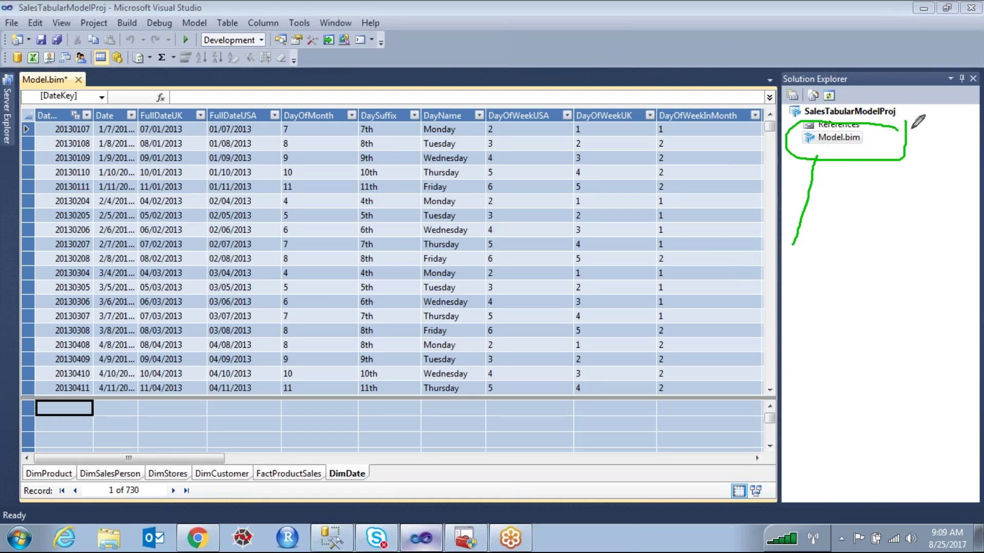
{"action": "mouse_move", "coordinate": [792, 120]}
{"action": "left_mouse_down"}
{"action": "mouse_move", "coordinate": [849, 160]}
{"action": "mouse_move", "coordinate": [888, 153]}
{"action": "mouse_move", "coordinate": [903, 120]}
{"action": "left_mouse_up"}
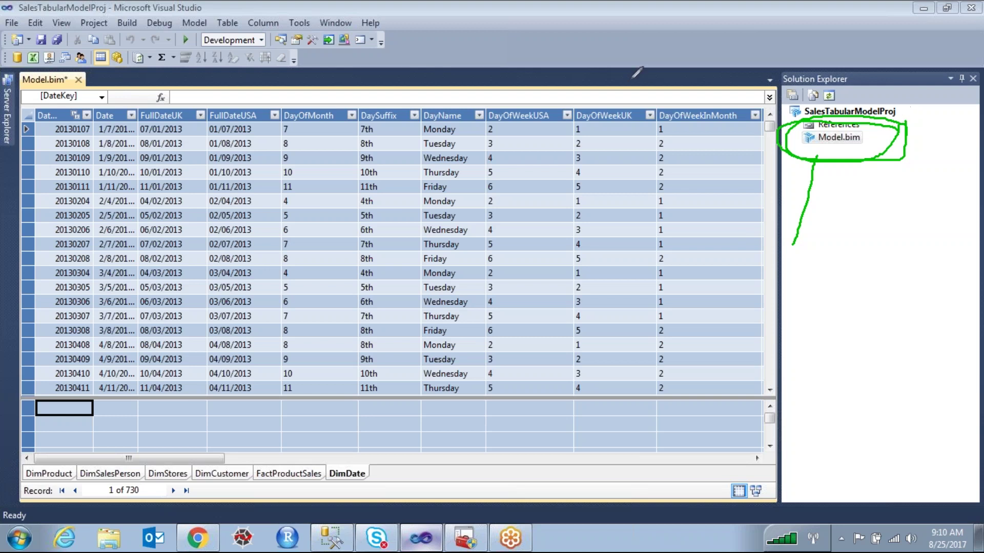
Switch to SQL Server Management Studio and examine the dimension and fact tables of the Sales_DW database on the SQL Server instance
{"action": "left_click", "coordinate": [332, 538]}
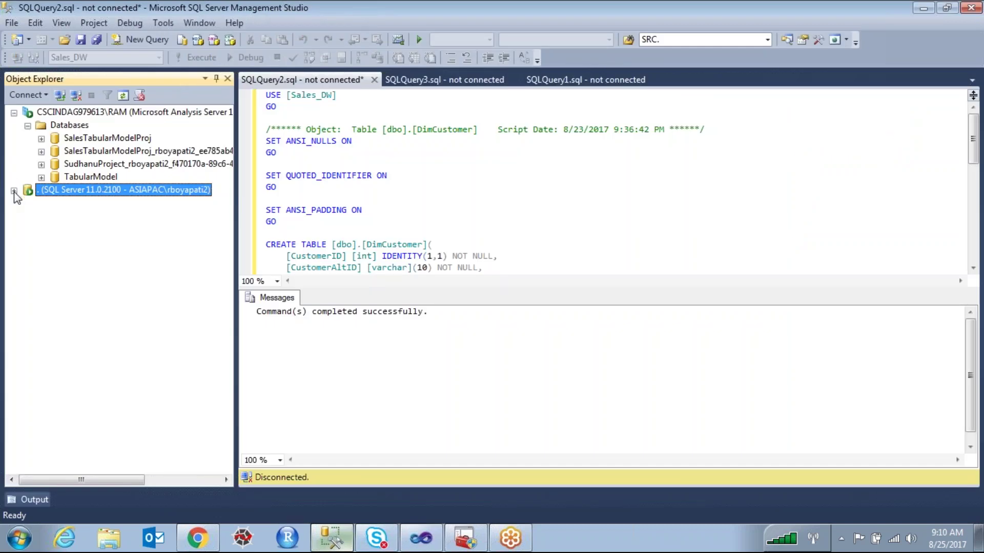
{"action": "left_click", "coordinate": [14, 190]}
{"action": "scroll", "coordinate": [81, 302], "scroll_direction": "down", "scroll_amount": 4}
{"action": "left_click", "coordinate": [40, 294]}
{"action": "scroll", "coordinate": [72, 318], "scroll_direction": "up", "scroll_amount": 4}
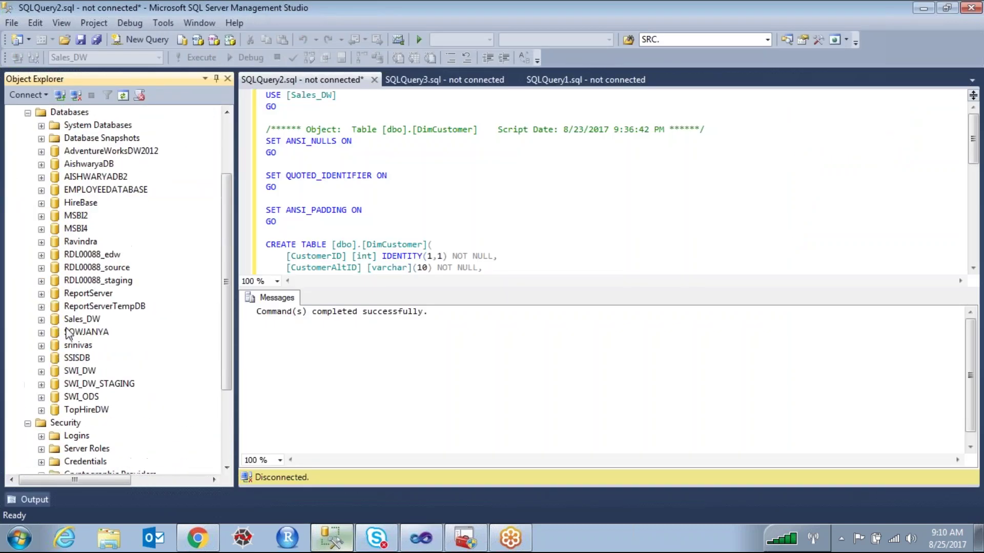
{"action": "left_click", "coordinate": [41, 319]}
{"action": "left_click", "coordinate": [55, 294]}
{"action": "left_click", "coordinate": [54, 216]}
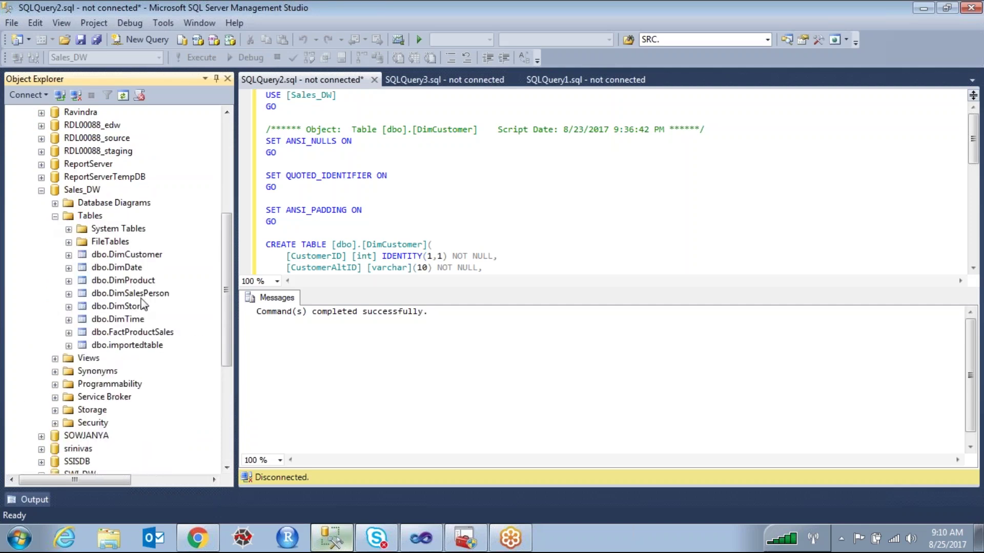
{"action": "left_click", "coordinate": [144, 256]}
{"action": "left_click", "coordinate": [128, 267]}
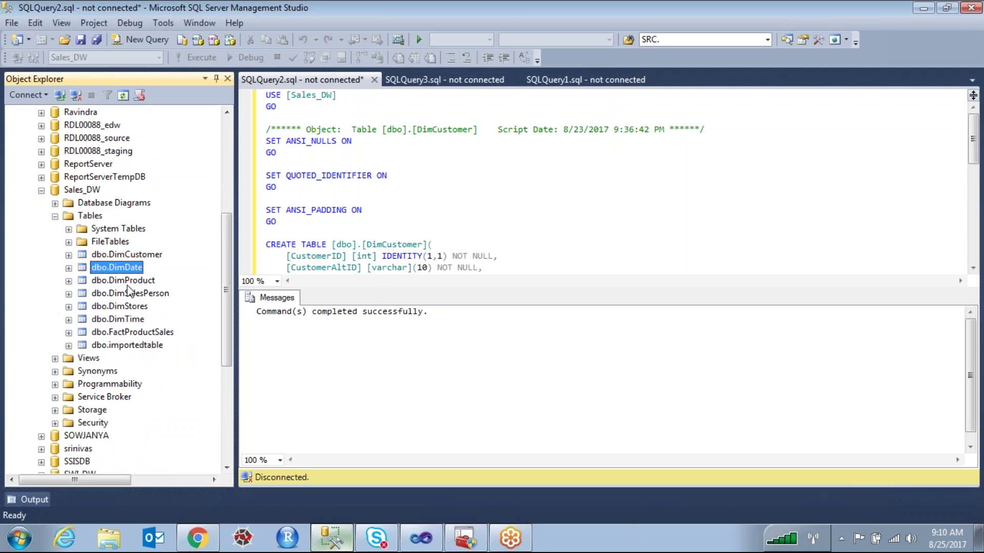
{"action": "left_click", "coordinate": [163, 333]}
Switch to Visual Studio, examine the data source types offered by the Table Import Wizard, and cancel the import
{"action": "left_click", "coordinate": [410, 539]}
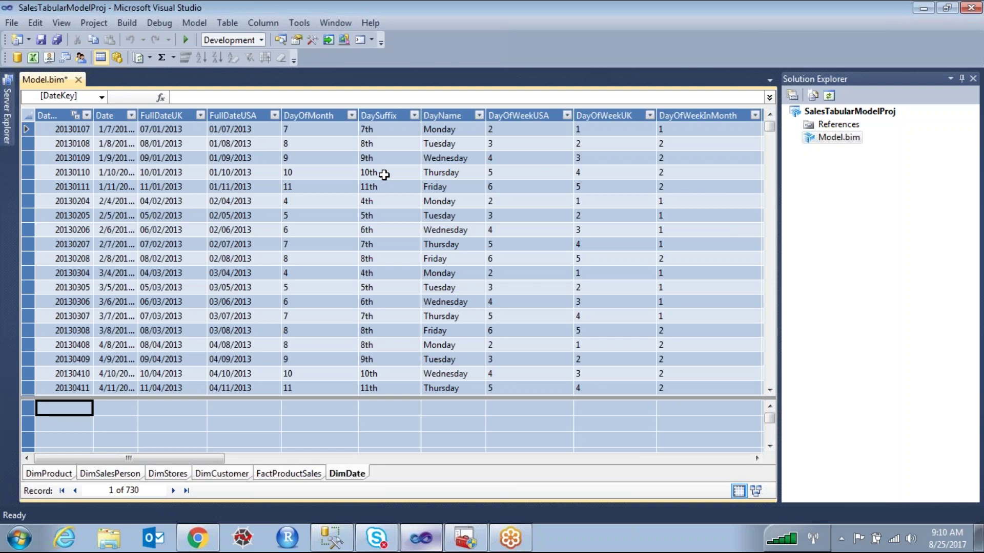
{"action": "left_click", "coordinate": [202, 26]}
{"action": "left_click", "coordinate": [202, 26]}
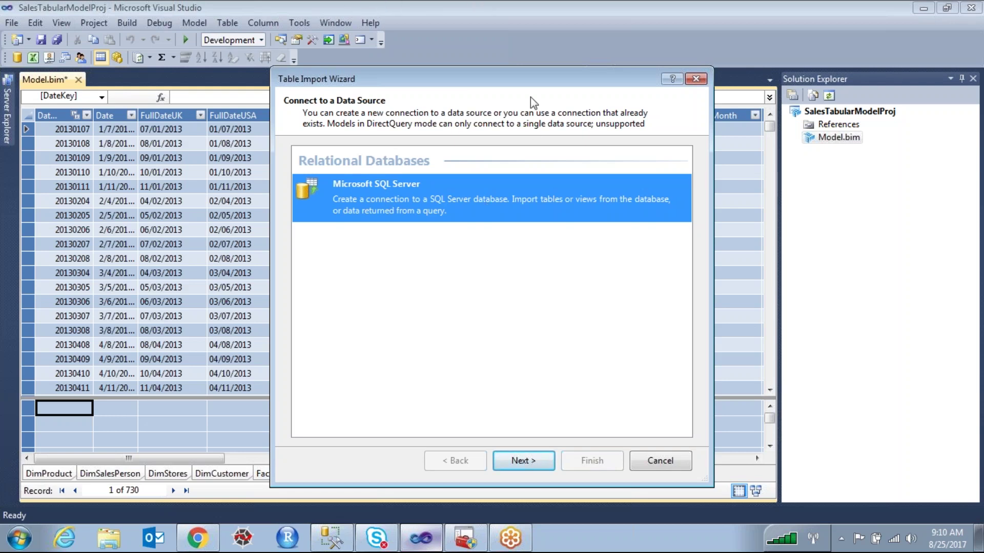
{"action": "left_click_drag", "start_coordinate": [532, 80], "coordinate": [505, 76]}
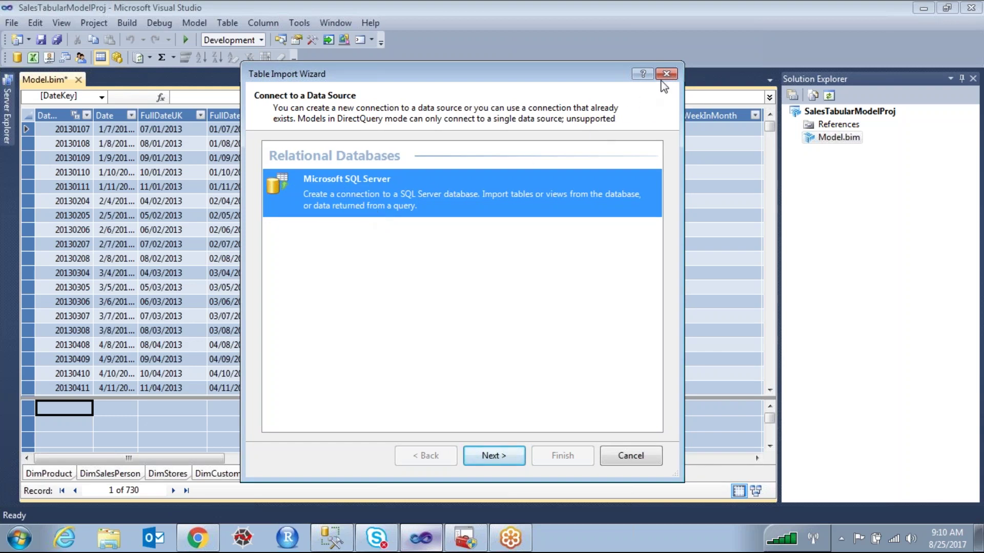
{"action": "left_click", "coordinate": [665, 76]}
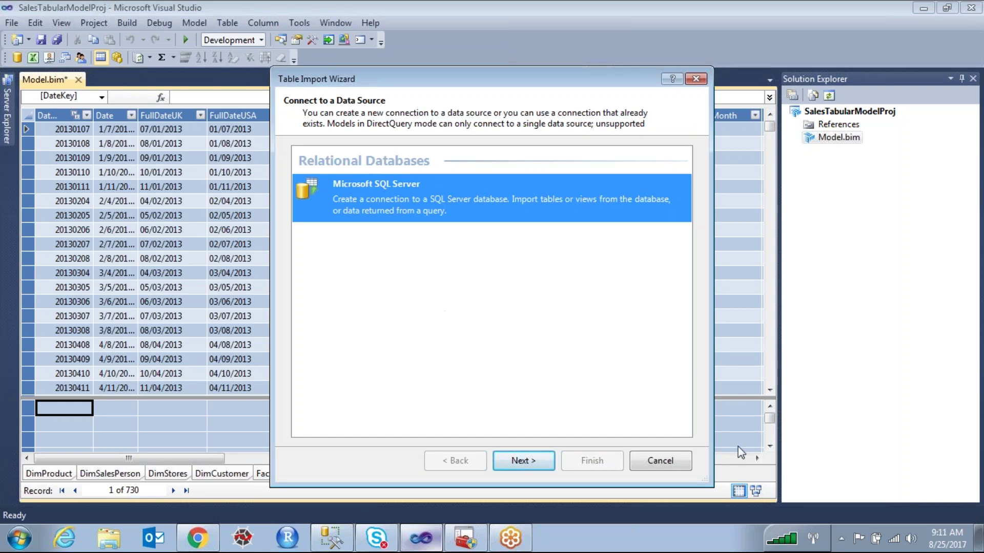
{"action": "left_click", "coordinate": [660, 467]}
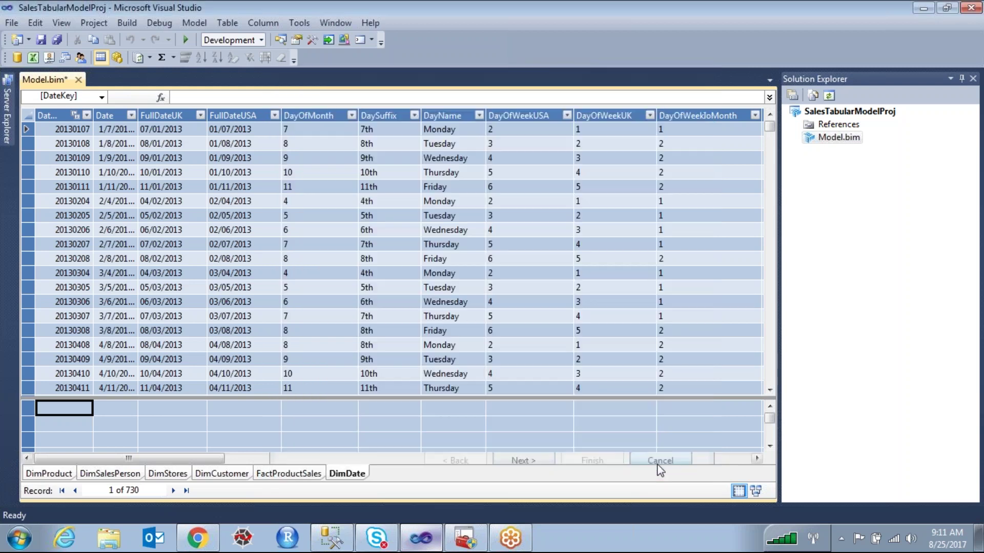
Show the file properties of Model.bim and select its DirectQuery Mode property
{"action": "left_click", "coordinate": [648, 227]}
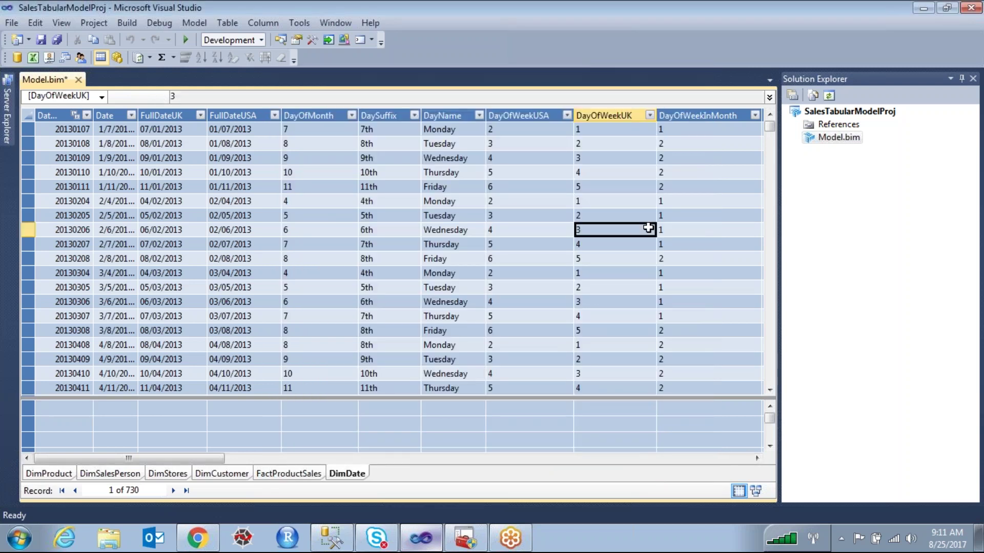
{"action": "left_click", "coordinate": [920, 169]}
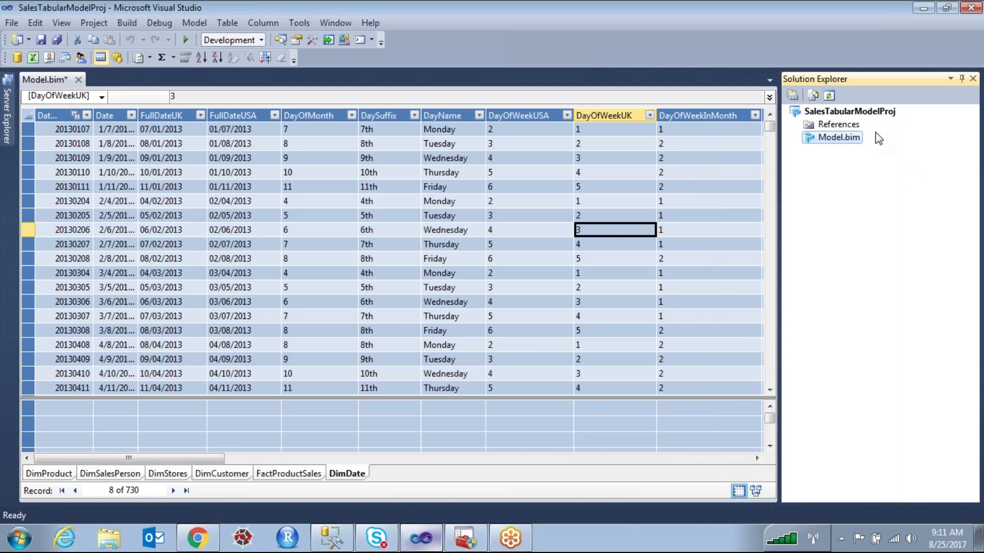
{"action": "key", "text": "F4"}
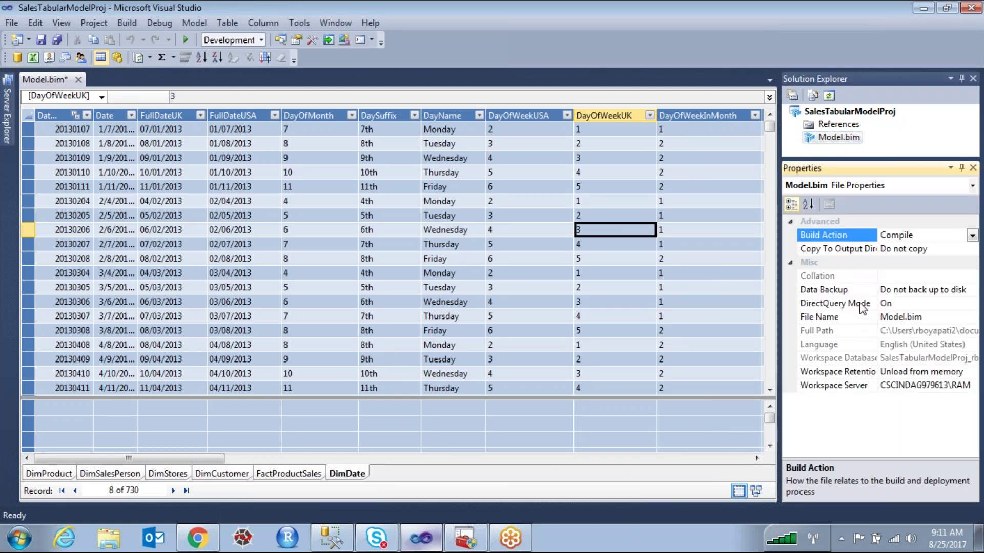
{"action": "left_click", "coordinate": [860, 303]}
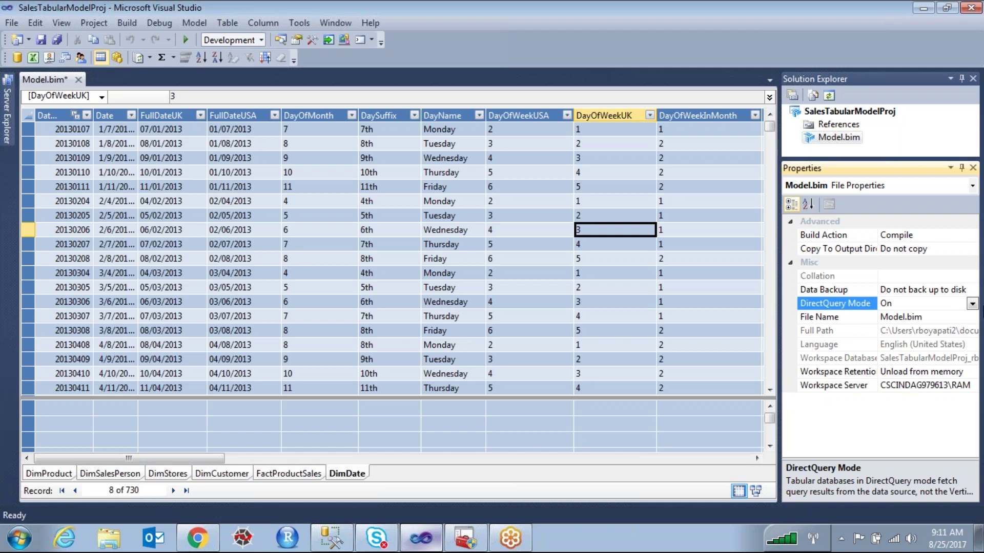
{"action": "key", "text": "ctrl+2"}
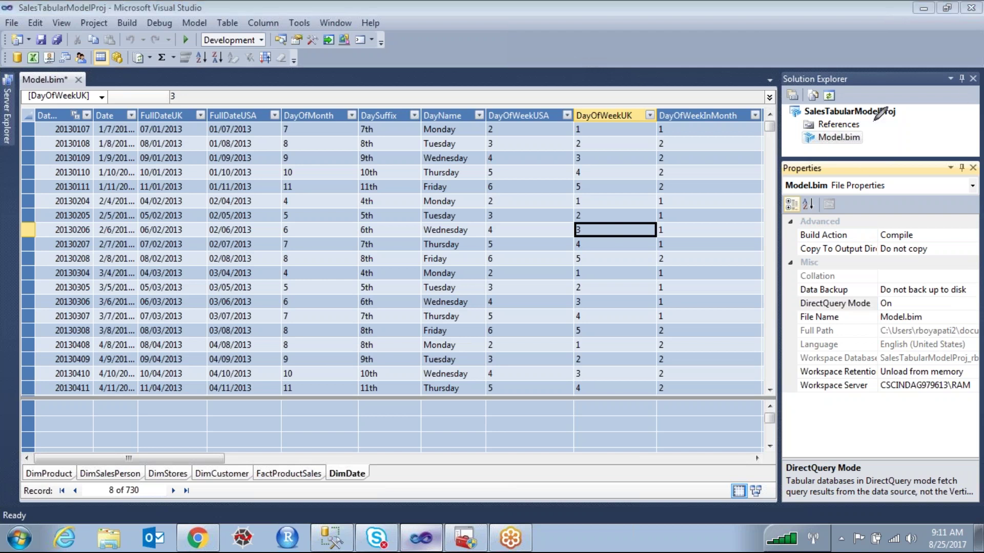
{"action": "mouse_move", "coordinate": [866, 132]}
{"action": "left_mouse_down"}
{"action": "mouse_move", "coordinate": [805, 138]}
{"action": "mouse_move", "coordinate": [848, 146]}
{"action": "mouse_move", "coordinate": [871, 135]}
{"action": "mouse_move", "coordinate": [852, 146]}
{"action": "mouse_move", "coordinate": [857, 180]}
{"action": "mouse_move", "coordinate": [847, 176]}
{"action": "mouse_move", "coordinate": [868, 163]}
{"action": "left_mouse_up"}
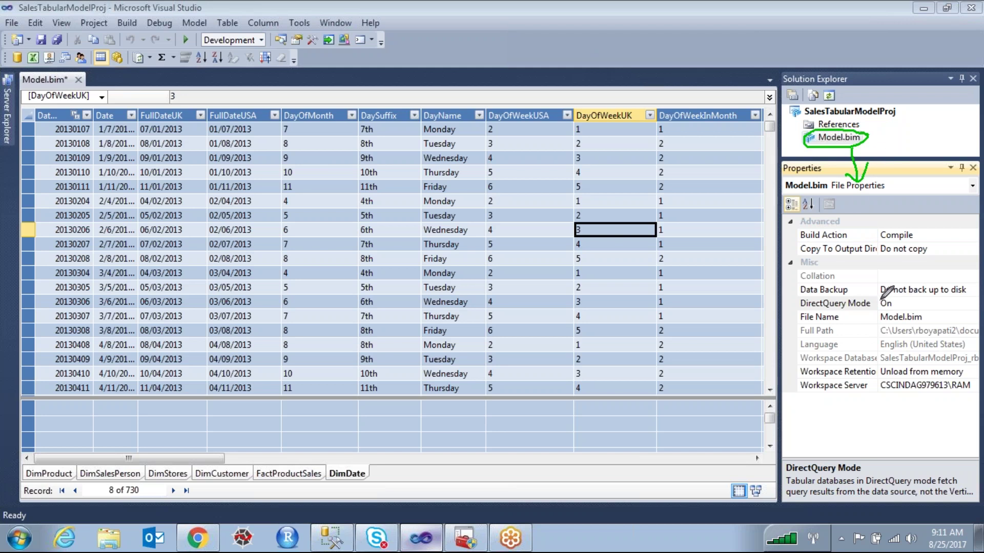
{"action": "mouse_move", "coordinate": [894, 299]}
{"action": "left_mouse_down"}
{"action": "mouse_move", "coordinate": [802, 300]}
{"action": "mouse_move", "coordinate": [856, 309]}
{"action": "mouse_move", "coordinate": [906, 303]}
{"action": "left_mouse_up"}
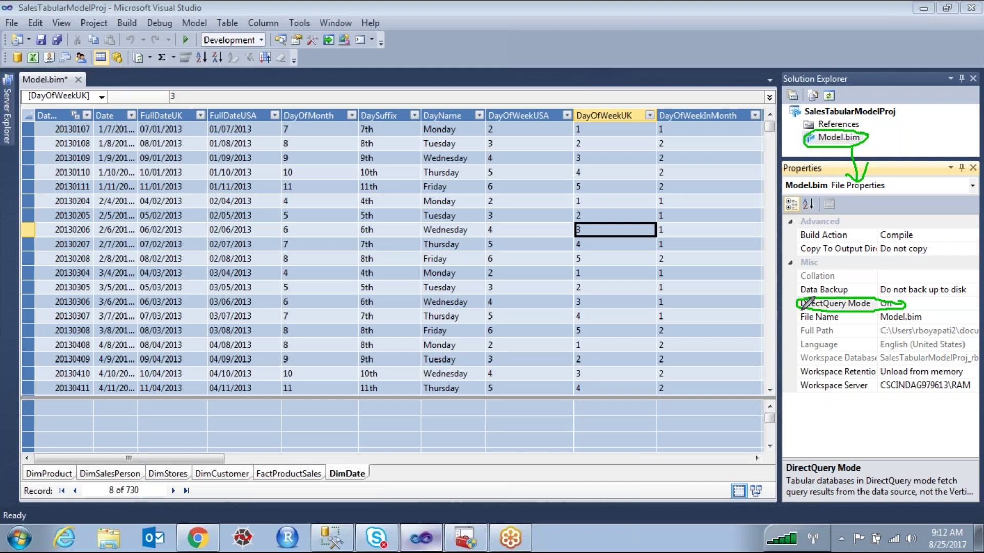
{"action": "left_click_drag", "start_coordinate": [261, 161], "coordinate": [262, 207]}
{"action": "left_click_drag", "start_coordinate": [241, 155], "coordinate": [270, 153]}
{"action": "mouse_move", "coordinate": [230, 218]}
{"action": "left_mouse_down"}
{"action": "mouse_move", "coordinate": [276, 203]}
{"action": "mouse_move", "coordinate": [283, 161]}
{"action": "mouse_move", "coordinate": [309, 150]}
{"action": "left_mouse_up"}
{"action": "mouse_move", "coordinate": [336, 189]}
{"action": "left_mouse_down"}
{"action": "mouse_move", "coordinate": [395, 176]}
{"action": "mouse_move", "coordinate": [461, 138]}
{"action": "mouse_move", "coordinate": [524, 172]}
{"action": "mouse_move", "coordinate": [574, 145]}
{"action": "mouse_move", "coordinate": [595, 185]}
{"action": "left_mouse_up"}
{"action": "left_click_drag", "start_coordinate": [285, 308], "coordinate": [310, 240]}
{"action": "mouse_move", "coordinate": [334, 272]}
{"action": "left_mouse_down"}
{"action": "mouse_move", "coordinate": [341, 291]}
{"action": "mouse_move", "coordinate": [402, 240]}
{"action": "mouse_move", "coordinate": [423, 272]}
{"action": "mouse_move", "coordinate": [489, 246]}
{"action": "mouse_move", "coordinate": [682, 221]}
{"action": "mouse_move", "coordinate": [710, 230]}
{"action": "mouse_move", "coordinate": [731, 222]}
{"action": "mouse_move", "coordinate": [774, 233]}
{"action": "mouse_move", "coordinate": [792, 251]}
{"action": "left_mouse_up"}
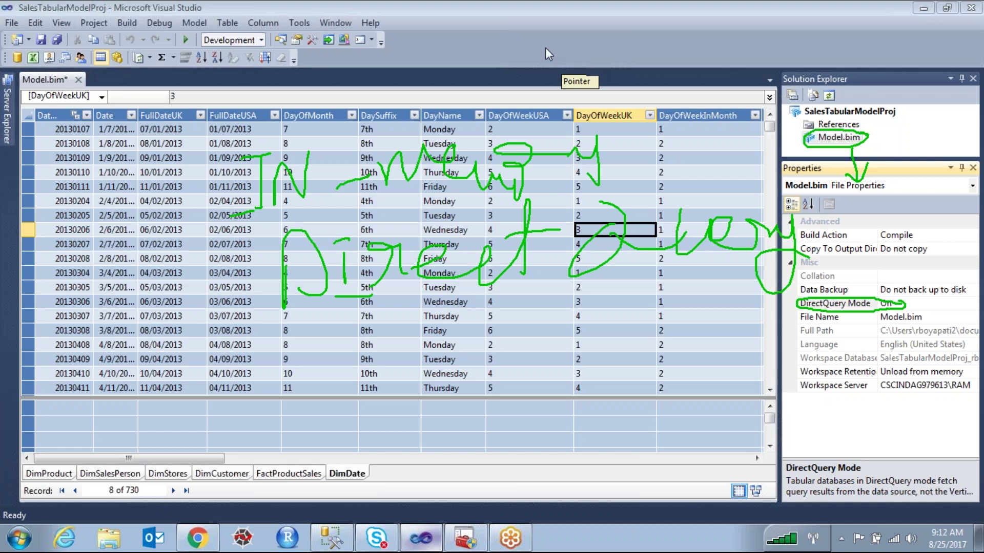
Set the DirectQuery Mode of Model.bim to Off
{"action": "left_click", "coordinate": [928, 308]}
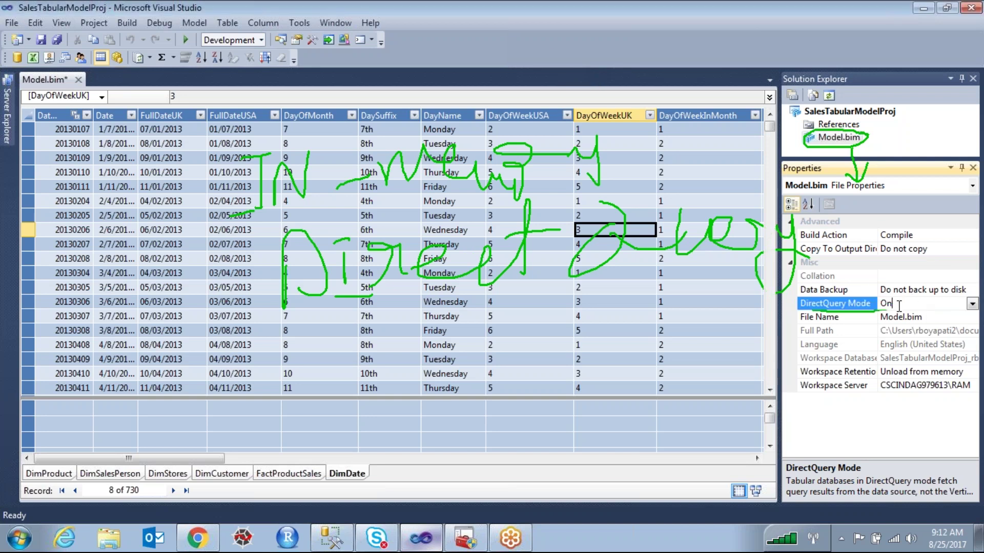
{"action": "left_click", "coordinate": [972, 304]}
{"action": "left_click", "coordinate": [894, 324]}
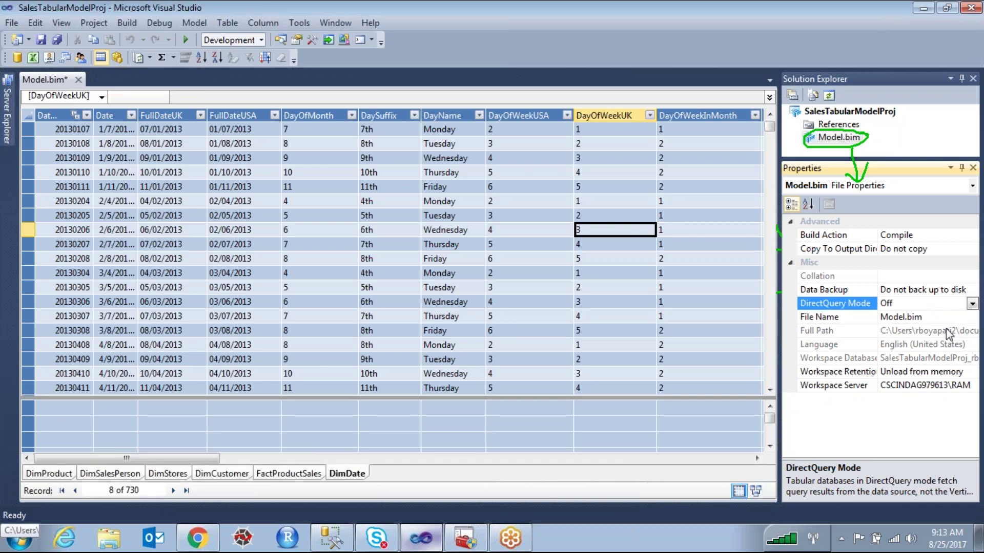
View the FactProductSales and DimDate tables and check the DirectQuery Mode setting of Model.bim again
{"action": "left_click", "coordinate": [319, 474]}
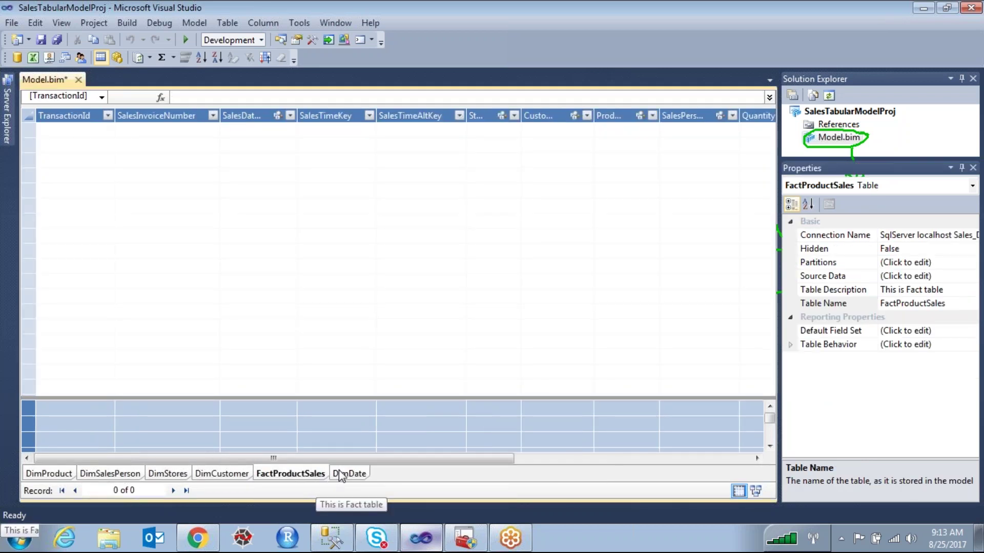
{"action": "left_click", "coordinate": [341, 474]}
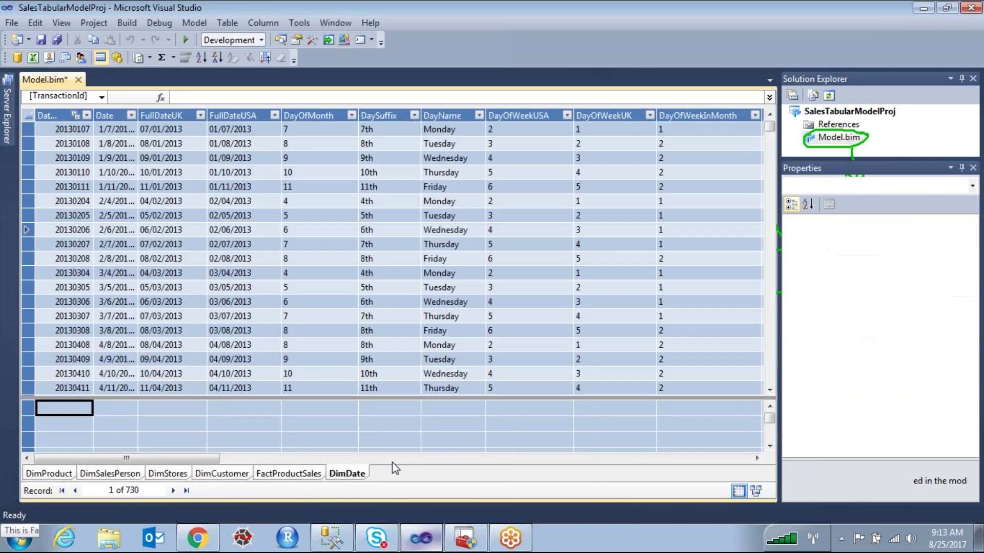
{"action": "left_click", "coordinate": [841, 137]}
{"action": "left_click", "coordinate": [952, 304]}
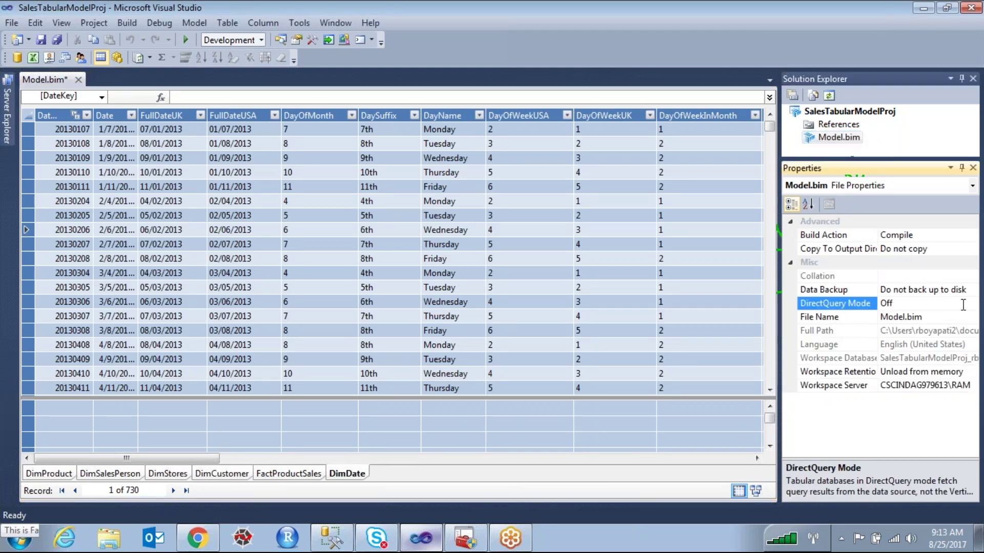
{"action": "double_click", "coordinate": [894, 304]}
Reopen the Table Import Wizard to examine the available relational data sources, select Oracle, and cancel the import
{"action": "left_click", "coordinate": [472, 212]}
{"action": "left_click", "coordinate": [194, 22]}
{"action": "left_click", "coordinate": [216, 31]}
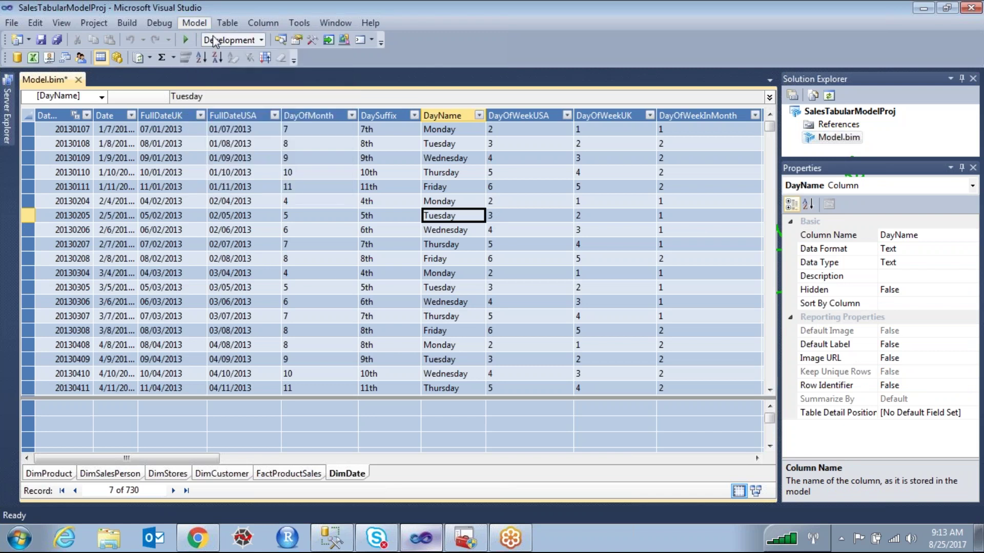
{"action": "mouse_move", "coordinate": [687, 187]}
{"action": "left_mouse_down"}
{"action": "mouse_move", "coordinate": [685, 393]}
{"action": "mouse_move", "coordinate": [685, 205]}
{"action": "left_mouse_up"}
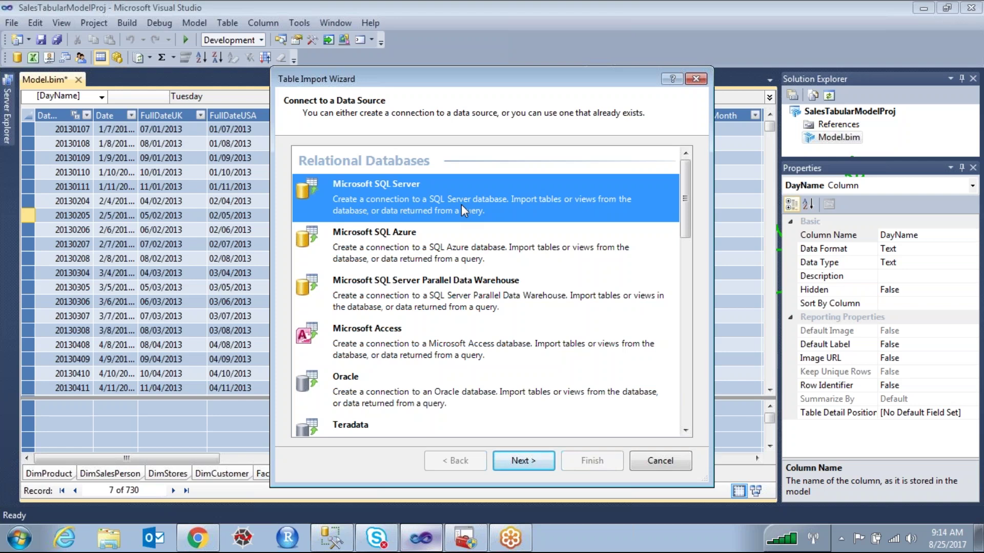
{"action": "left_click", "coordinate": [367, 395]}
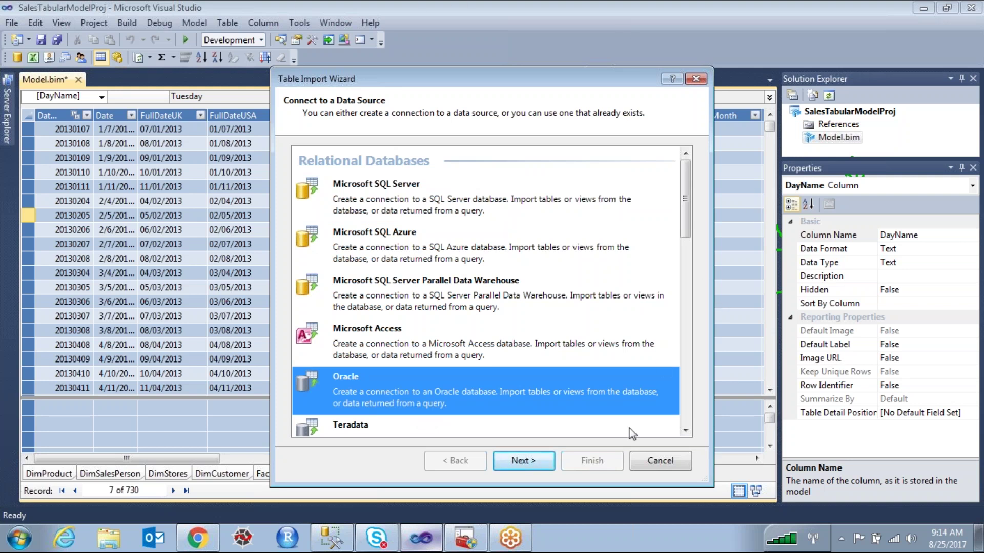
{"action": "left_click", "coordinate": [681, 463]}
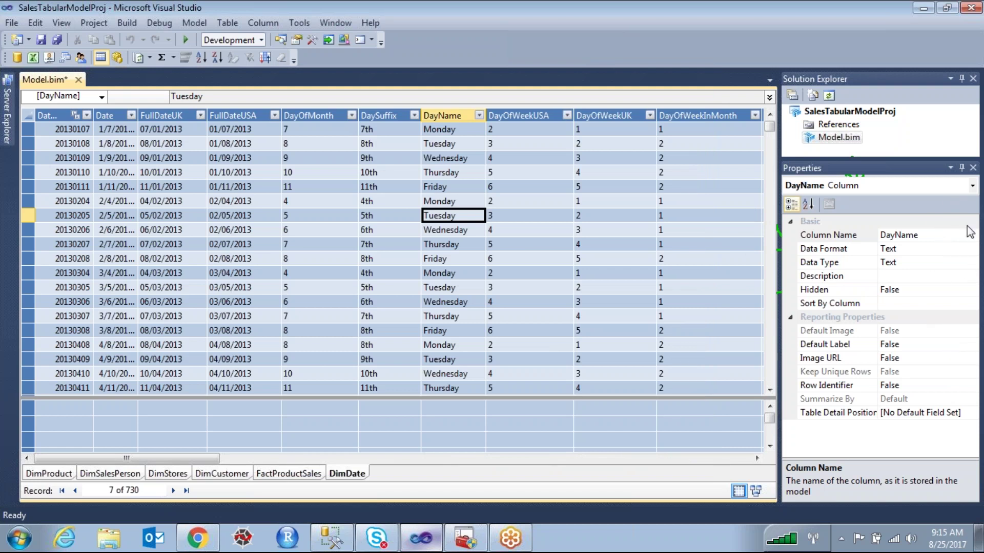
Check the DirectQuery Mode property of Model.bim and close the file's properties
{"action": "left_click", "coordinate": [853, 141]}
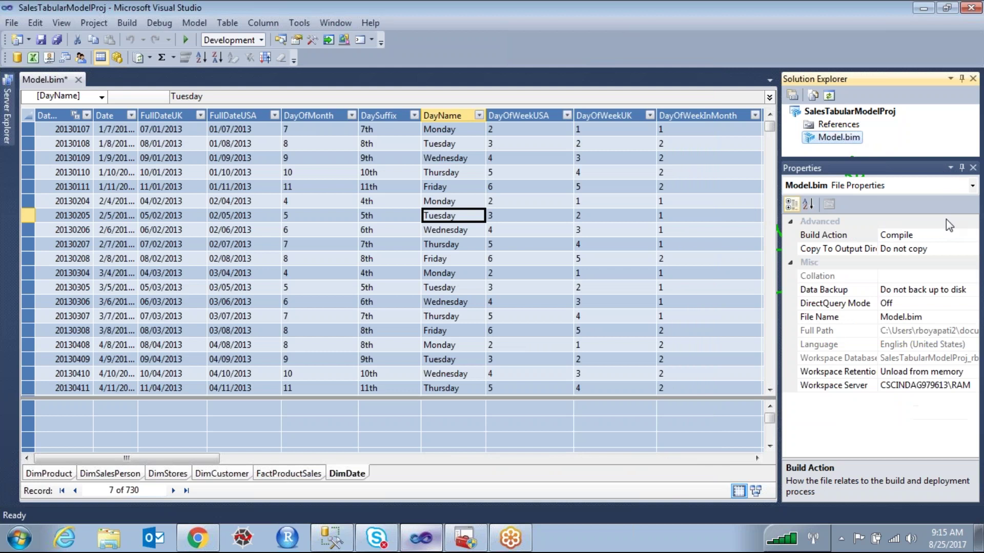
{"action": "left_click", "coordinate": [911, 302]}
{"action": "left_click", "coordinate": [900, 303]}
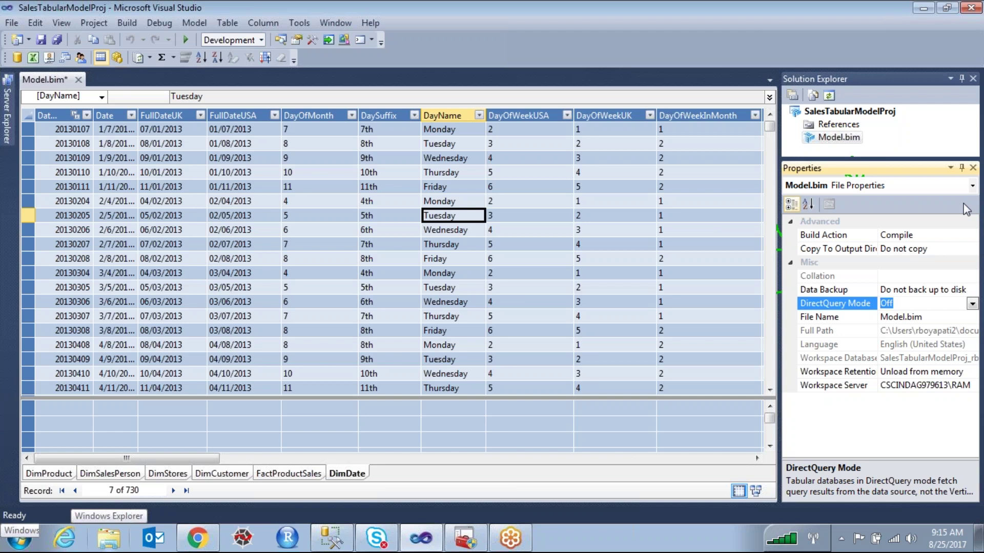
{"action": "left_click", "coordinate": [972, 167]}
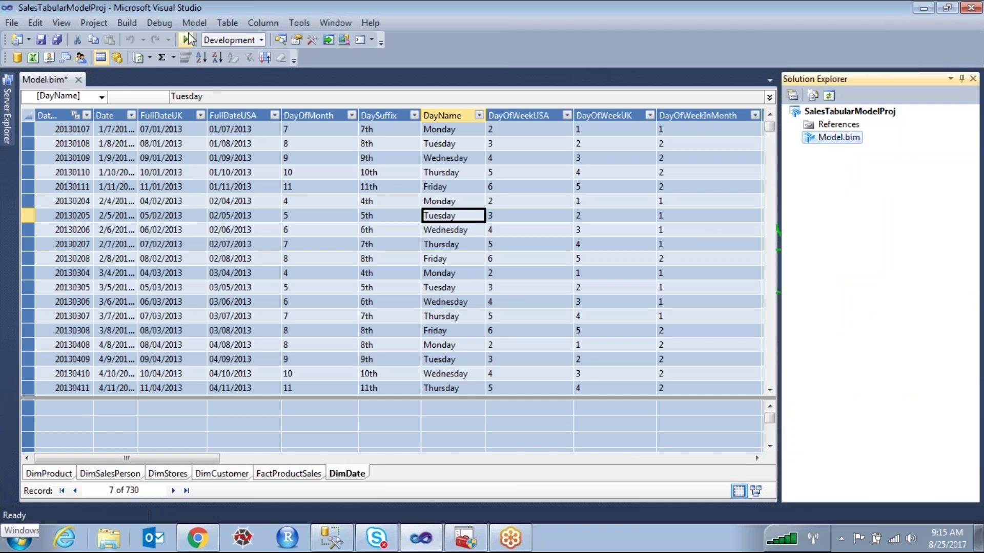
Reopen the Table Import Wizard to view the available relational data sources and cancel the import
{"action": "left_click", "coordinate": [204, 24]}
{"action": "key", "text": "Escape"}
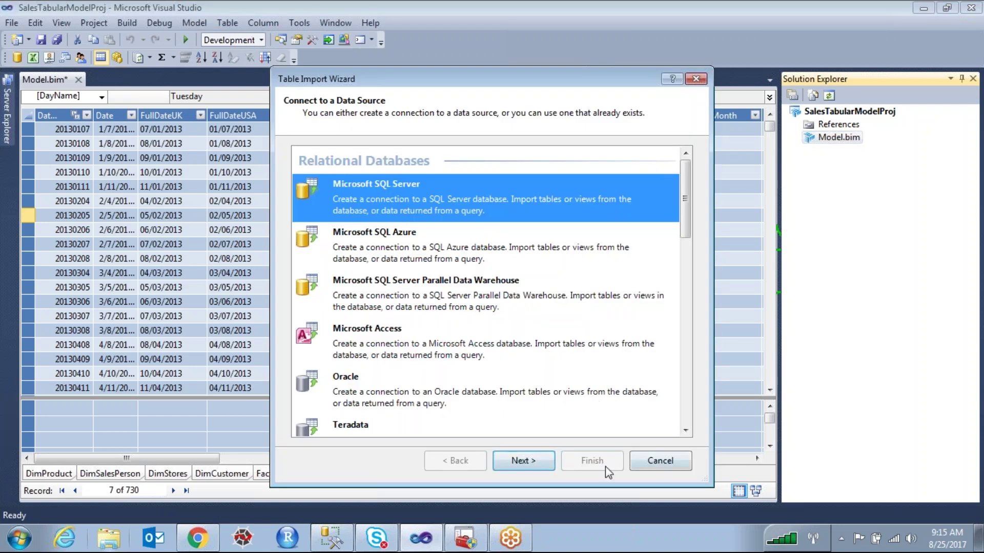
{"action": "left_click", "coordinate": [661, 460]}
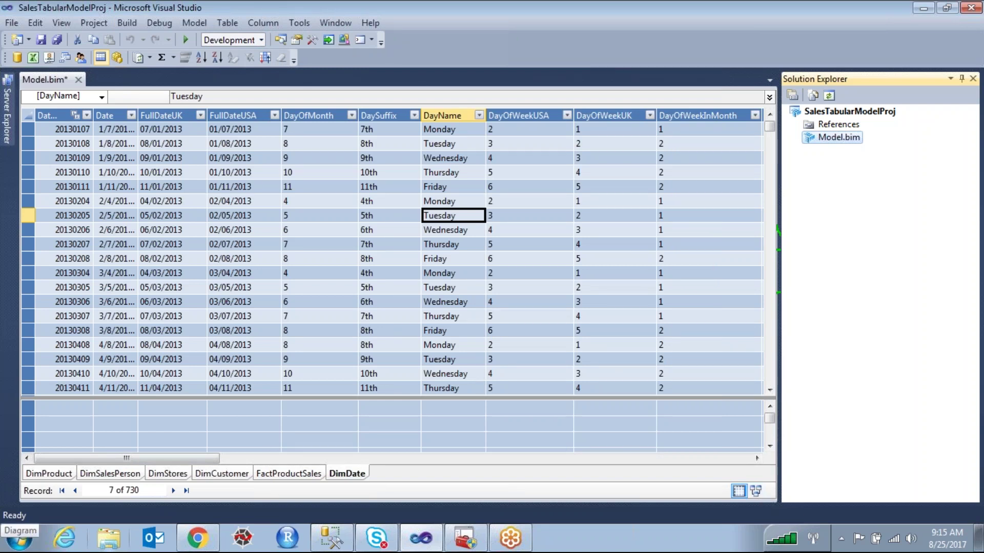
{"action": "mouse_move", "coordinate": [745, 478]}
{"action": "left_mouse_down"}
{"action": "mouse_move", "coordinate": [708, 480]}
{"action": "mouse_move", "coordinate": [712, 505]}
{"action": "mouse_move", "coordinate": [740, 508]}
{"action": "mouse_move", "coordinate": [738, 481]}
{"action": "left_mouse_up"}
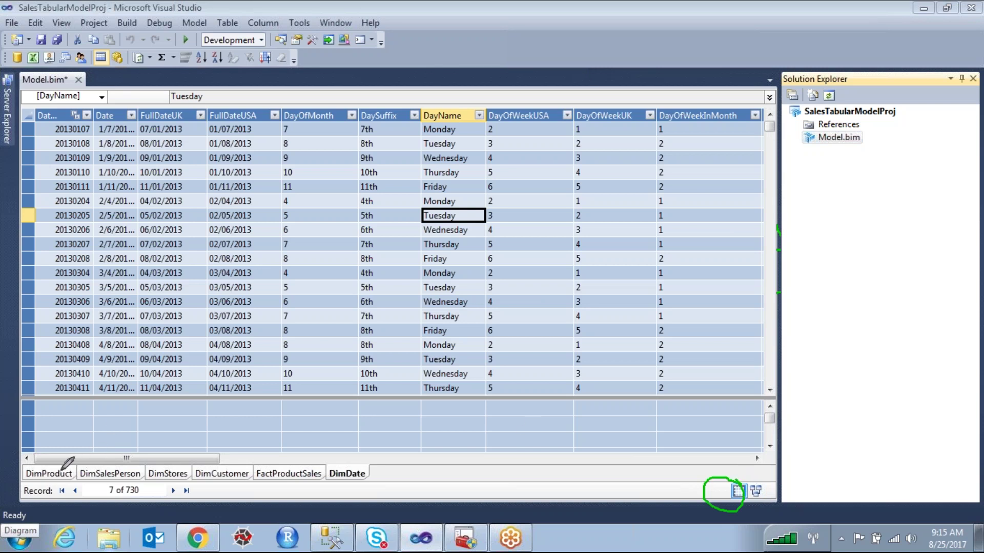
{"action": "mouse_move", "coordinate": [41, 468]}
{"action": "left_mouse_down"}
{"action": "mouse_move", "coordinate": [121, 434]}
{"action": "mouse_move", "coordinate": [116, 470]}
{"action": "mouse_move", "coordinate": [163, 442]}
{"action": "mouse_move", "coordinate": [178, 453]}
{"action": "mouse_move", "coordinate": [169, 463]}
{"action": "mouse_move", "coordinate": [196, 448]}
{"action": "mouse_move", "coordinate": [237, 466]}
{"action": "mouse_move", "coordinate": [273, 435]}
{"action": "mouse_move", "coordinate": [383, 418]}
{"action": "left_mouse_up"}
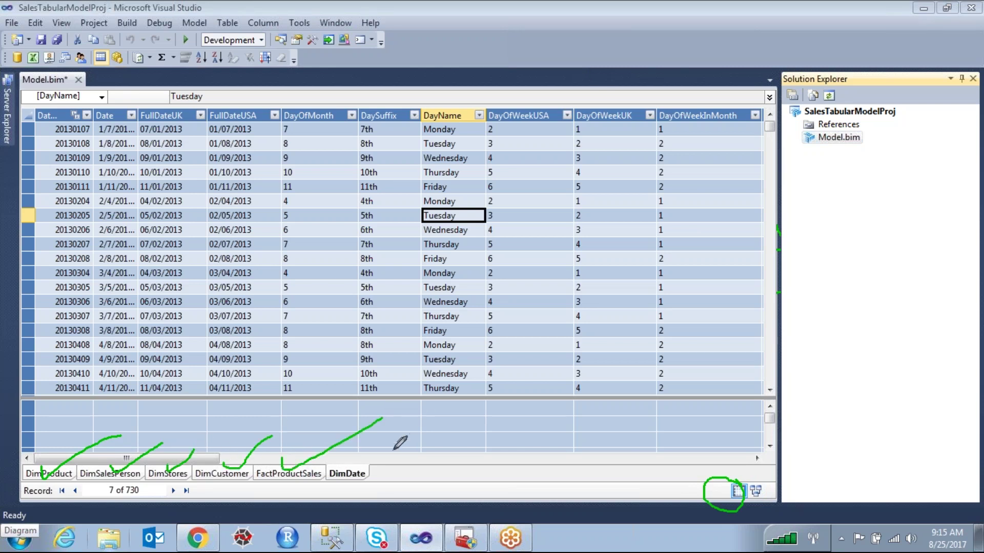
{"action": "left_click_drag", "start_coordinate": [352, 456], "coordinate": [472, 418]}
{"action": "mouse_move", "coordinate": [299, 318]}
{"action": "left_mouse_down"}
{"action": "mouse_move", "coordinate": [301, 464]}
{"action": "mouse_move", "coordinate": [322, 438]}
{"action": "left_mouse_up"}
{"action": "mouse_move", "coordinate": [302, 256]}
{"action": "left_mouse_down"}
{"action": "mouse_move", "coordinate": [288, 332]}
{"action": "mouse_move", "coordinate": [349, 300]}
{"action": "mouse_move", "coordinate": [379, 316]}
{"action": "mouse_move", "coordinate": [396, 276]}
{"action": "mouse_move", "coordinate": [403, 326]}
{"action": "left_mouse_up"}
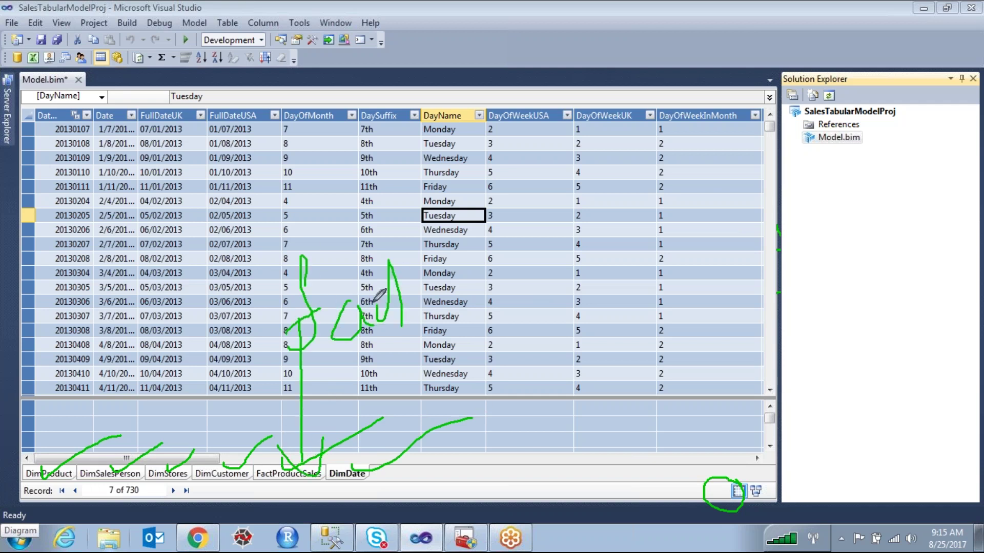
{"action": "left_click_drag", "start_coordinate": [369, 290], "coordinate": [424, 251]}
{"action": "mouse_move", "coordinate": [49, 458]}
{"action": "left_mouse_down"}
{"action": "mouse_move", "coordinate": [105, 437]}
{"action": "mouse_move", "coordinate": [189, 438]}
{"action": "left_mouse_up"}
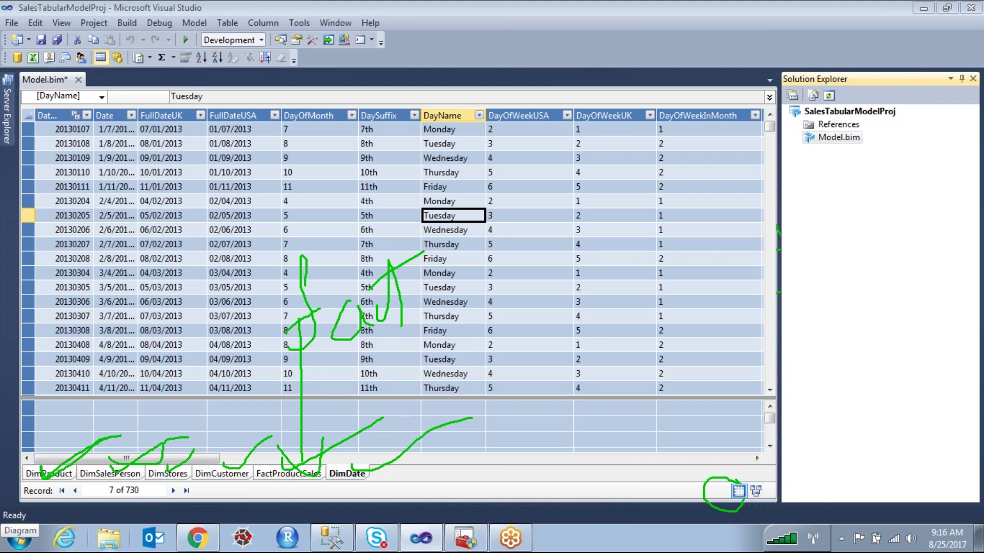
{"action": "mouse_move", "coordinate": [772, 476]}
{"action": "left_mouse_down"}
{"action": "mouse_move", "coordinate": [754, 482]}
{"action": "mouse_move", "coordinate": [758, 500]}
{"action": "mouse_move", "coordinate": [772, 489]}
{"action": "mouse_move", "coordinate": [770, 476]}
{"action": "left_mouse_up"}
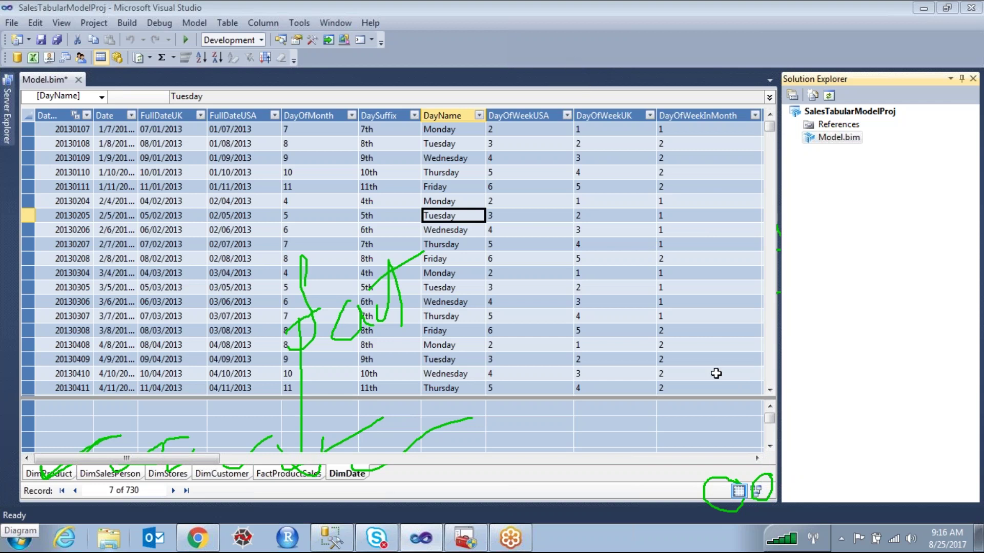
Look at the model in diagram view, return to grid view and browse each table from DimProduct through DimDate
{"action": "left_click", "coordinate": [757, 496]}
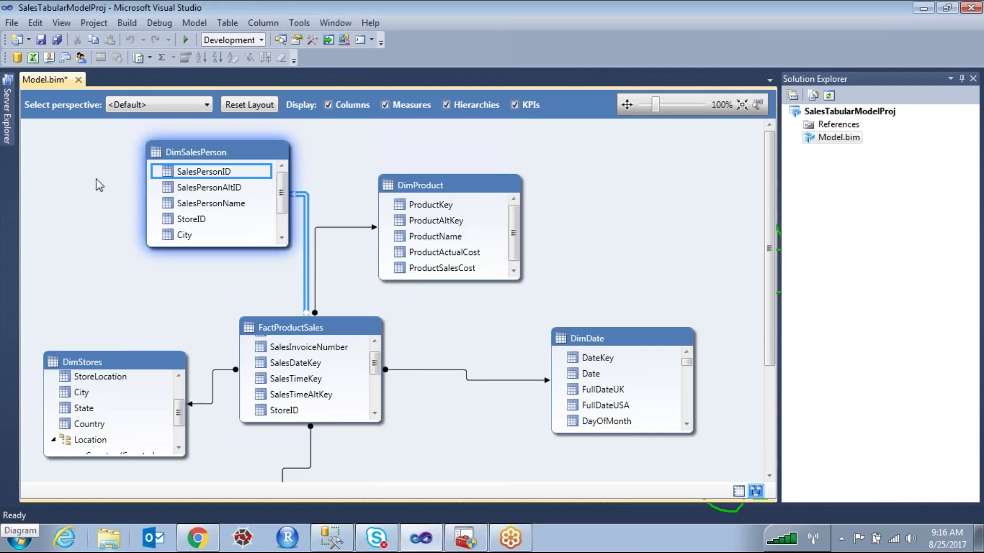
{"action": "left_click", "coordinate": [739, 492]}
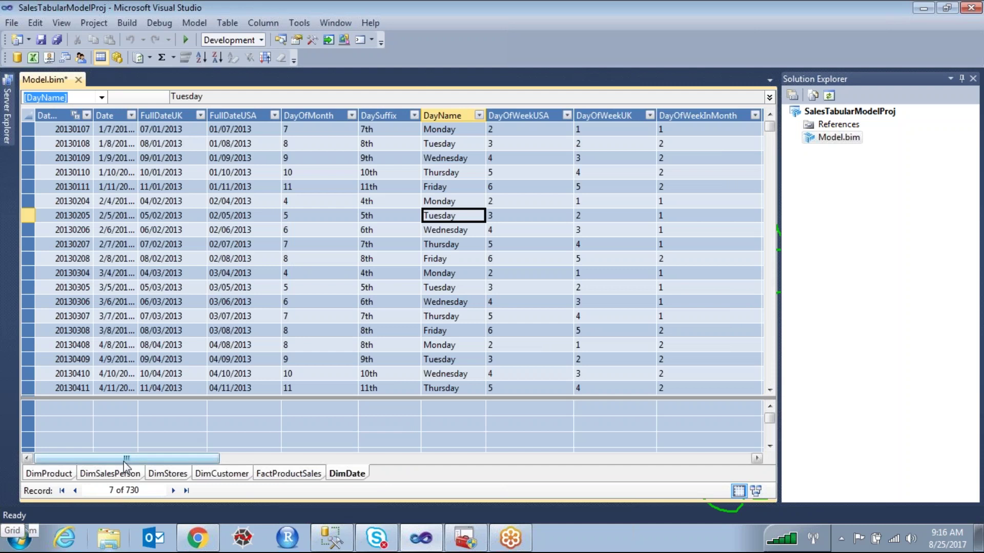
{"action": "left_click", "coordinate": [65, 474]}
{"action": "left_click", "coordinate": [98, 475]}
{"action": "left_click", "coordinate": [169, 474]}
{"action": "left_click", "coordinate": [224, 474]}
{"action": "left_click", "coordinate": [290, 475]}
{"action": "left_click", "coordinate": [349, 474]}
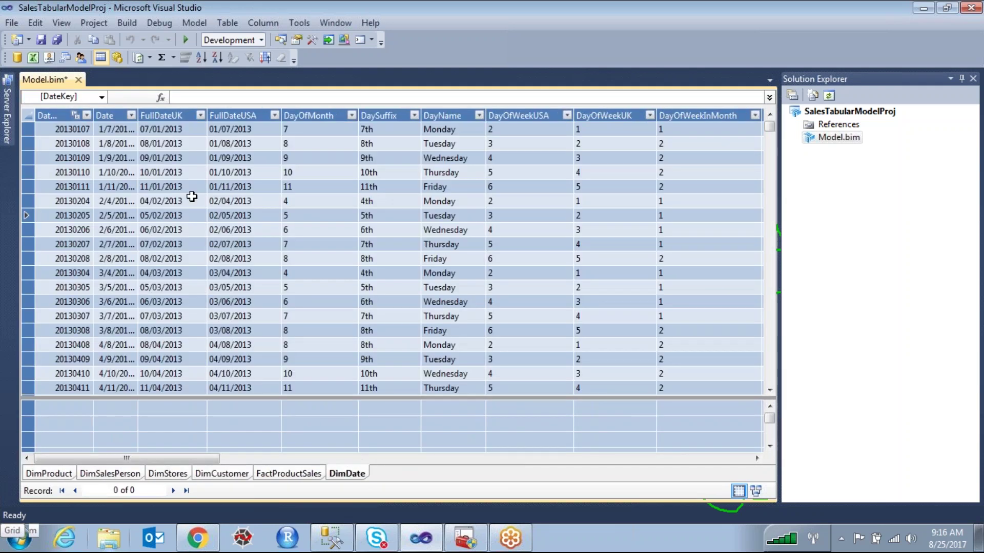
Return to diagram view and examine the DimStores, DimProduct, DimDate and DimCustomer tables related to FactProductSales
{"action": "left_click", "coordinate": [756, 492]}
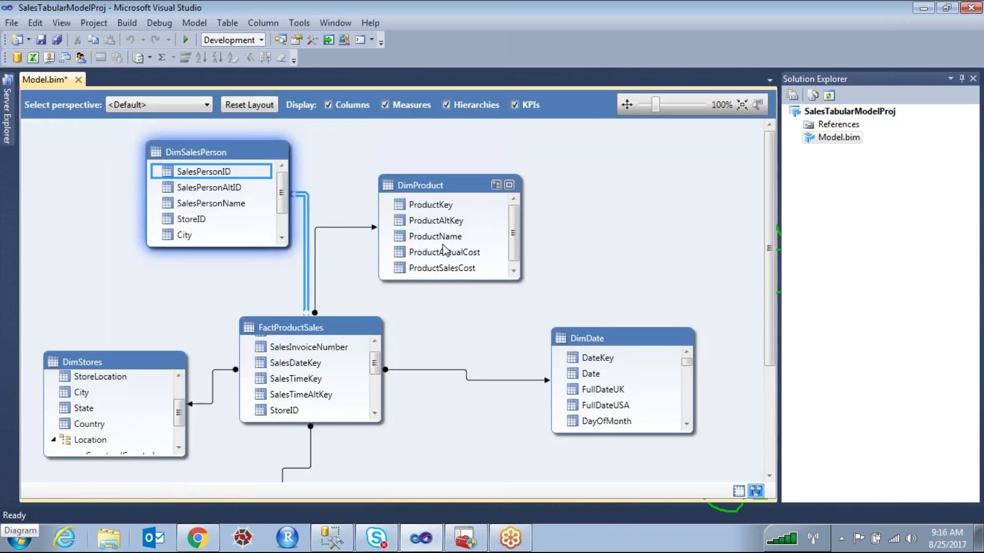
{"action": "scroll", "coordinate": [471, 310], "scroll_direction": "down", "scroll_amount": 5}
{"action": "left_click_drag", "start_coordinate": [655, 105], "coordinate": [648, 107]}
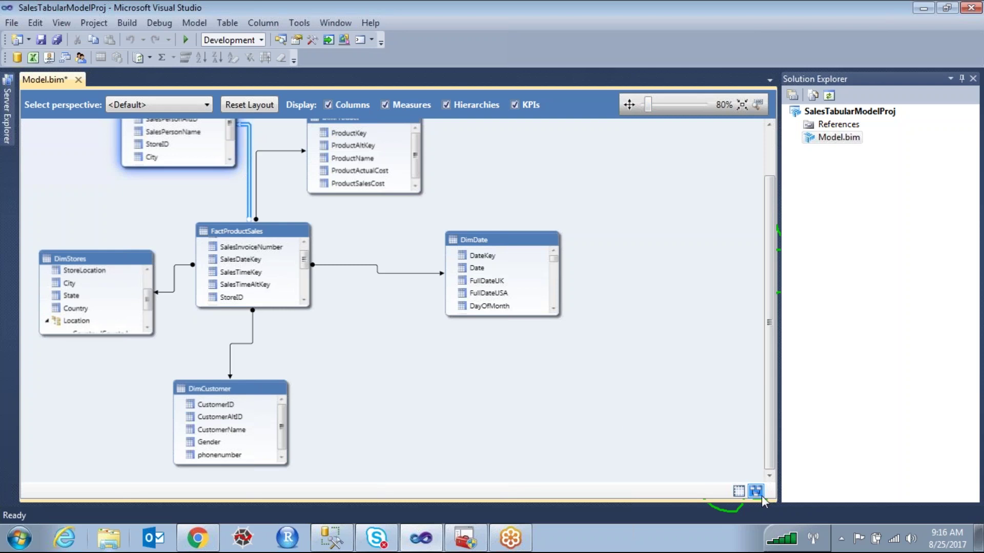
{"action": "scroll", "coordinate": [533, 415], "scroll_direction": "up", "scroll_amount": 3}
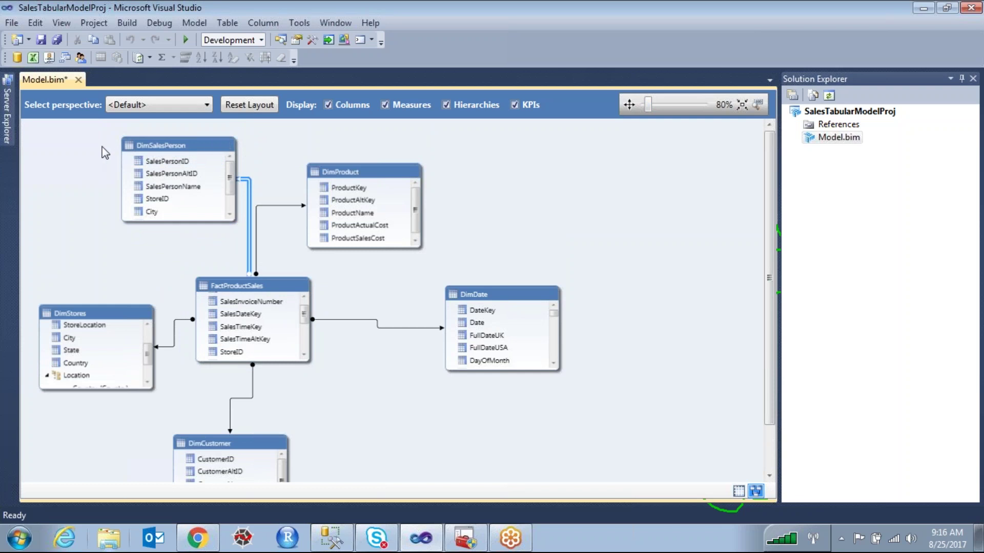
{"action": "left_click", "coordinate": [121, 316]}
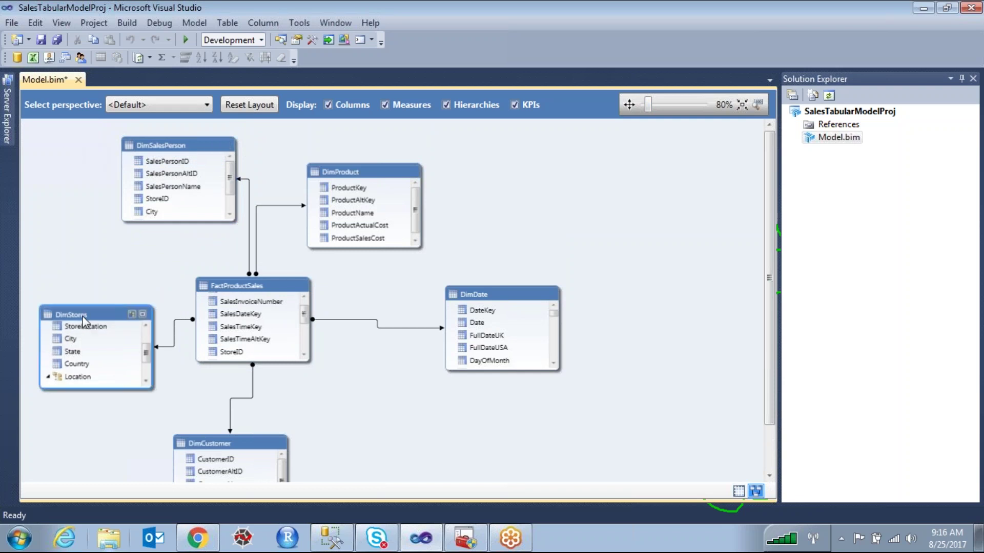
{"action": "left_click", "coordinate": [355, 171]}
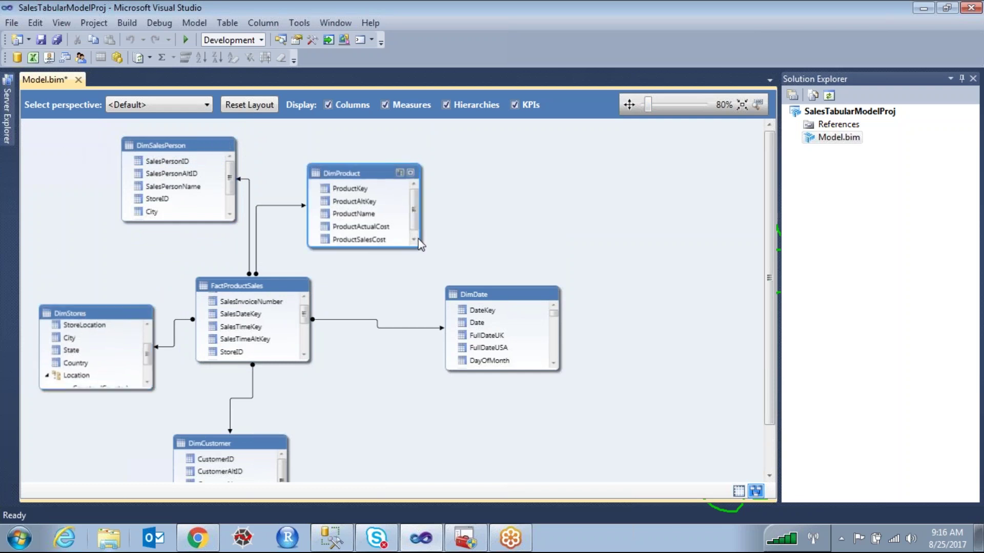
{"action": "left_click", "coordinate": [477, 296]}
{"action": "left_click", "coordinate": [236, 450]}
{"action": "left_click", "coordinate": [584, 57]}
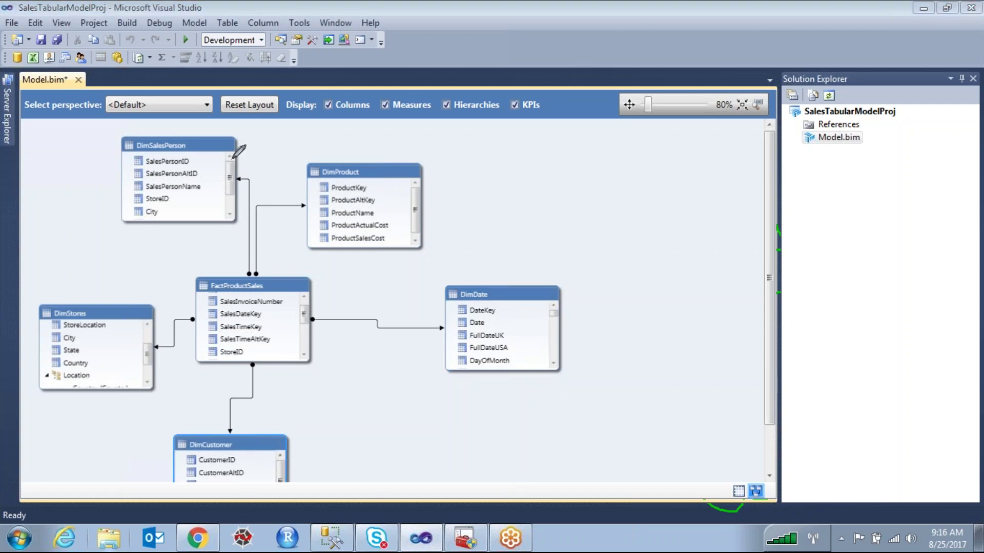
{"action": "left_click_drag", "start_coordinate": [173, 137], "coordinate": [235, 110]}
{"action": "left_click_drag", "start_coordinate": [350, 164], "coordinate": [449, 141]}
{"action": "left_click_drag", "start_coordinate": [466, 283], "coordinate": [537, 274]}
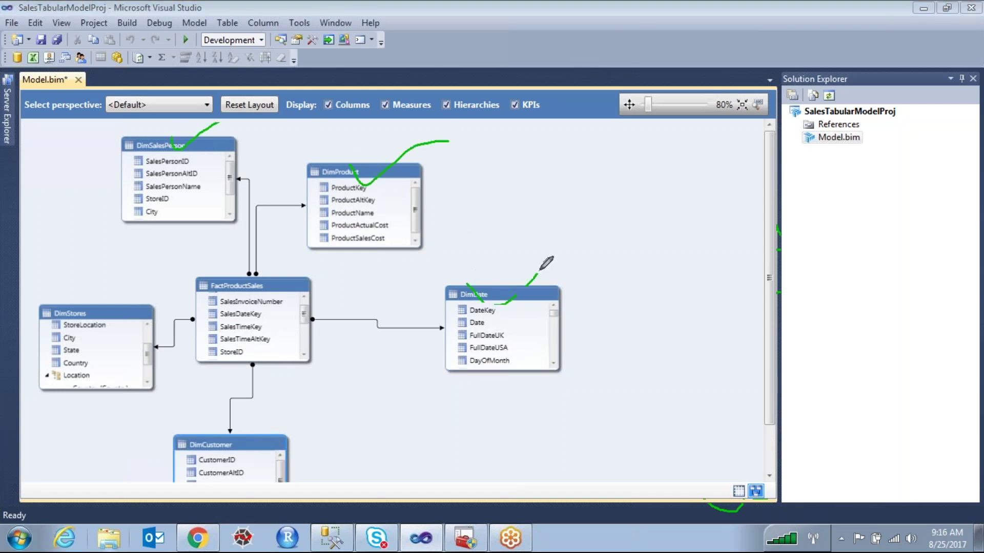
{"action": "left_click_drag", "start_coordinate": [219, 428], "coordinate": [283, 409]}
{"action": "mouse_move", "coordinate": [79, 327]}
{"action": "left_mouse_down"}
{"action": "mouse_move", "coordinate": [92, 338]}
{"action": "mouse_move", "coordinate": [156, 285]}
{"action": "left_mouse_up"}
{"action": "mouse_move", "coordinate": [238, 267]}
{"action": "left_mouse_down"}
{"action": "mouse_move", "coordinate": [195, 271]}
{"action": "mouse_move", "coordinate": [324, 343]}
{"action": "mouse_move", "coordinate": [210, 263]}
{"action": "left_mouse_up"}
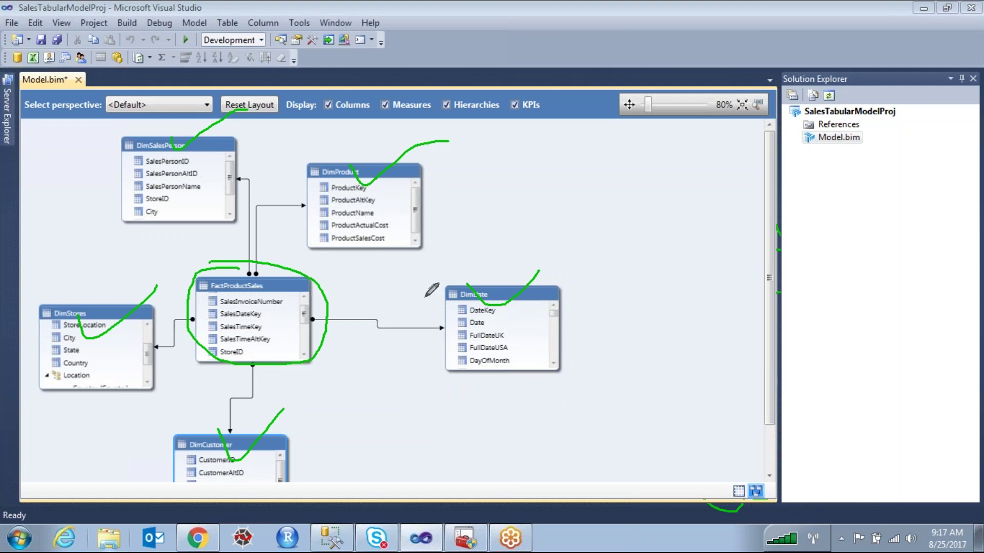
{"action": "mouse_move", "coordinate": [521, 163]}
{"action": "left_mouse_down"}
{"action": "mouse_move", "coordinate": [523, 248]}
{"action": "mouse_move", "coordinate": [602, 248]}
{"action": "mouse_move", "coordinate": [627, 130]}
{"action": "left_mouse_up"}
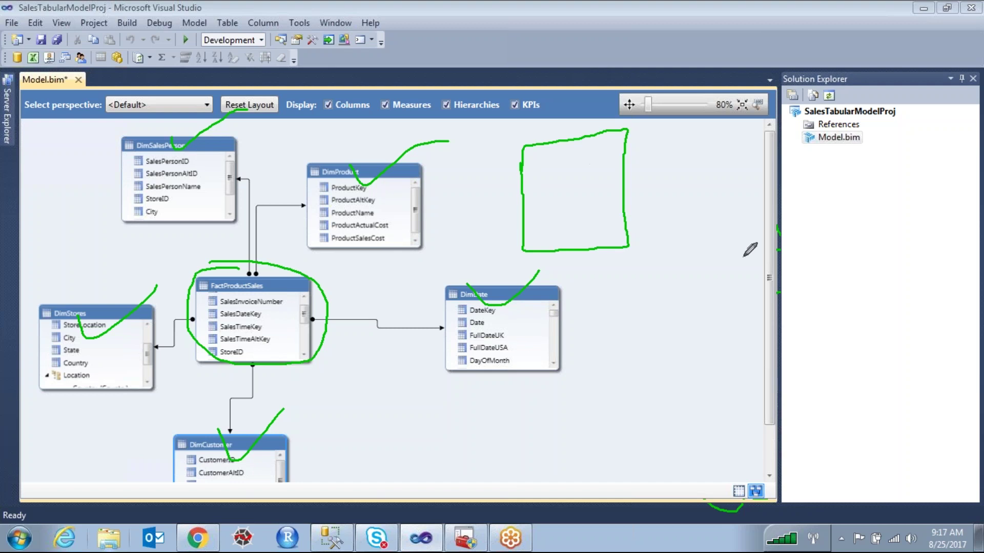
{"action": "mouse_move", "coordinate": [714, 188]}
{"action": "left_mouse_down"}
{"action": "mouse_move", "coordinate": [716, 323]}
{"action": "mouse_move", "coordinate": [855, 256]}
{"action": "mouse_move", "coordinate": [858, 175]}
{"action": "mouse_move", "coordinate": [715, 204]}
{"action": "left_mouse_up"}
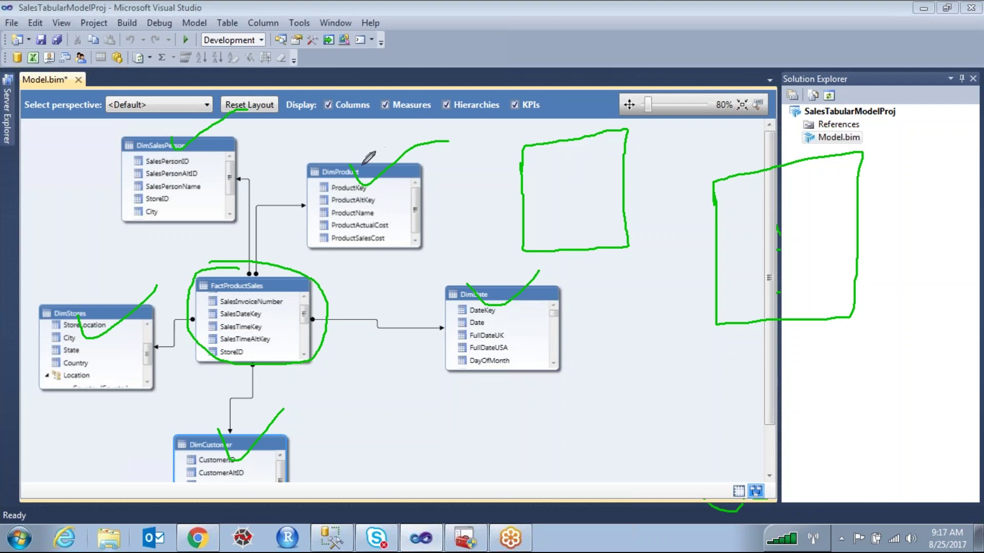
{"action": "left_click_drag", "start_coordinate": [321, 174], "coordinate": [361, 181]}
{"action": "mouse_move", "coordinate": [342, 235]}
{"action": "left_mouse_down"}
{"action": "mouse_move", "coordinate": [337, 251]}
{"action": "mouse_move", "coordinate": [409, 239]}
{"action": "mouse_move", "coordinate": [400, 245]}
{"action": "mouse_move", "coordinate": [411, 241]}
{"action": "mouse_move", "coordinate": [404, 265]}
{"action": "left_mouse_up"}
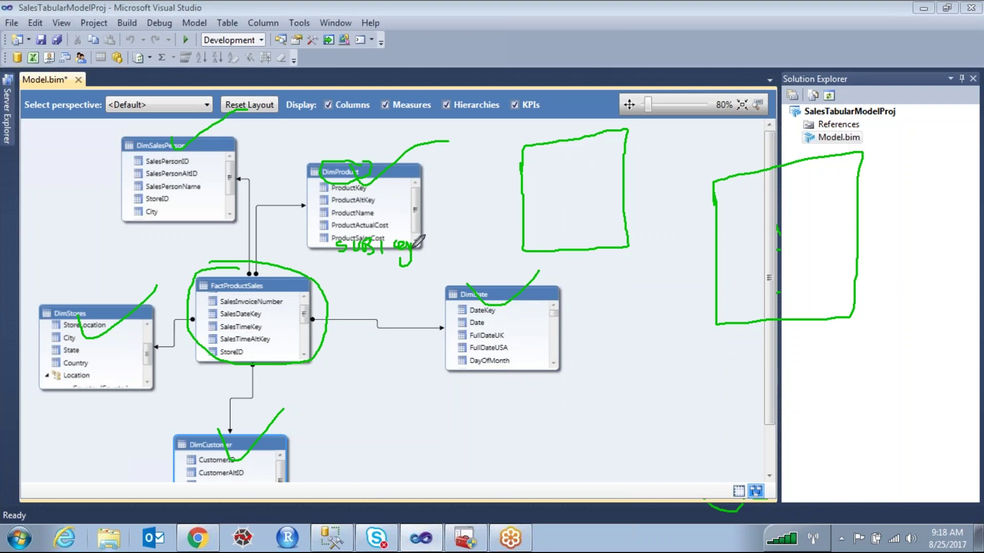
{"action": "mouse_move", "coordinate": [547, 153]}
{"action": "left_mouse_down"}
{"action": "mouse_move", "coordinate": [542, 166]}
{"action": "mouse_move", "coordinate": [562, 154]}
{"action": "mouse_move", "coordinate": [597, 160]}
{"action": "left_mouse_up"}
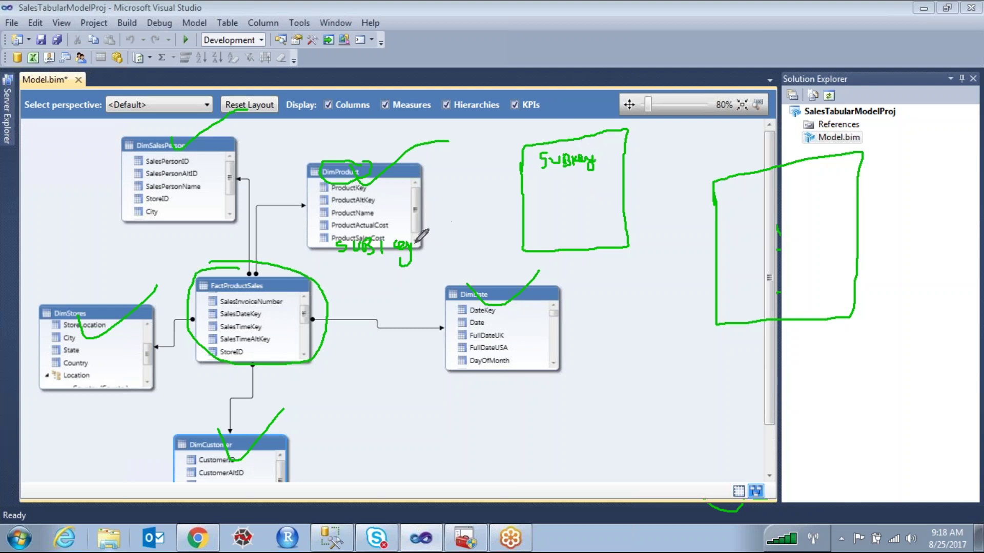
{"action": "mouse_move", "coordinate": [432, 240]}
{"action": "left_mouse_down"}
{"action": "mouse_move", "coordinate": [482, 171]}
{"action": "mouse_move", "coordinate": [522, 157]}
{"action": "left_mouse_up"}
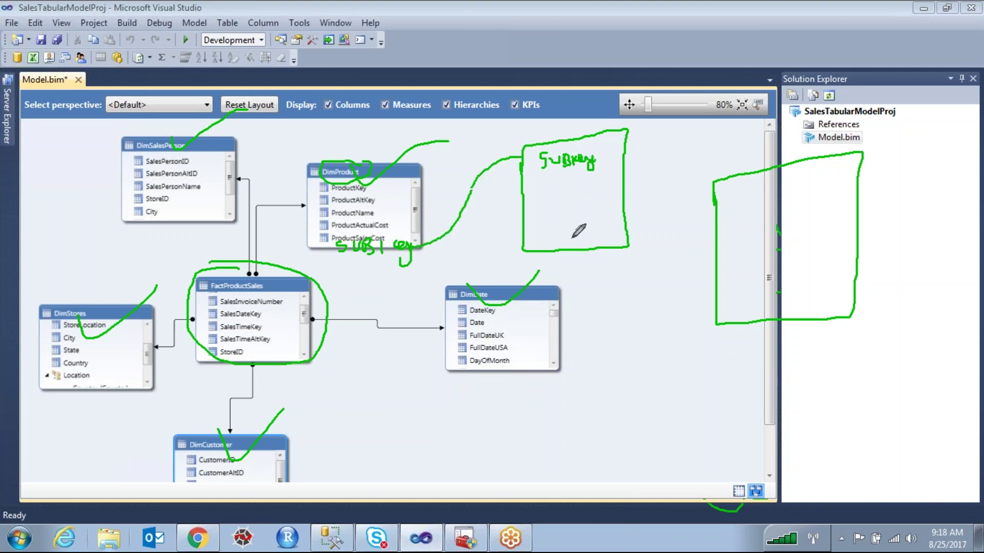
{"action": "mouse_move", "coordinate": [559, 230]}
{"action": "left_mouse_down"}
{"action": "mouse_move", "coordinate": [562, 242]}
{"action": "mouse_move", "coordinate": [589, 242]}
{"action": "mouse_move", "coordinate": [614, 220]}
{"action": "mouse_move", "coordinate": [608, 241]}
{"action": "mouse_move", "coordinate": [612, 226]}
{"action": "mouse_move", "coordinate": [610, 235]}
{"action": "mouse_move", "coordinate": [630, 228]}
{"action": "mouse_move", "coordinate": [622, 246]}
{"action": "left_mouse_up"}
{"action": "mouse_move", "coordinate": [758, 180]}
{"action": "left_mouse_down"}
{"action": "mouse_move", "coordinate": [793, 193]}
{"action": "mouse_move", "coordinate": [822, 176]}
{"action": "mouse_move", "coordinate": [828, 197]}
{"action": "left_mouse_up"}
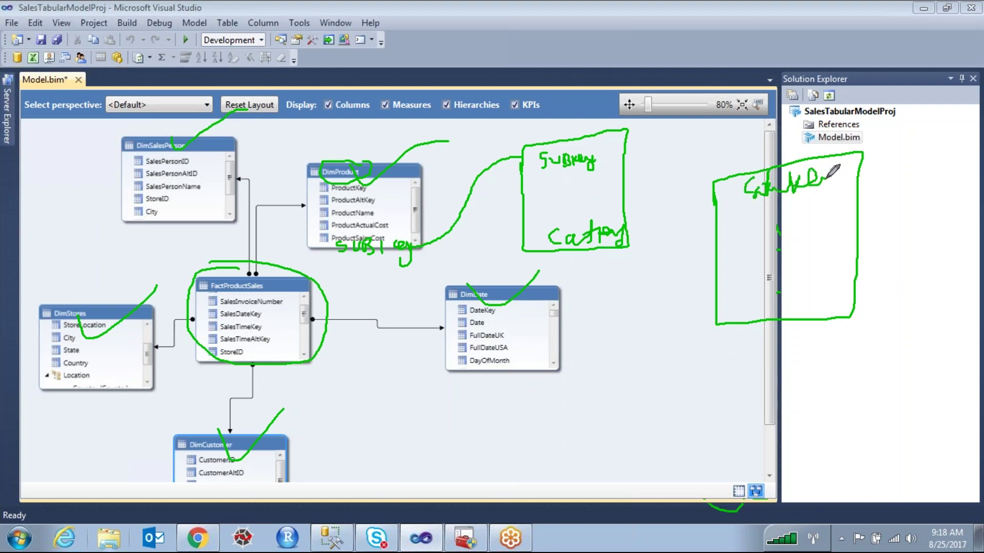
{"action": "mouse_move", "coordinate": [636, 238]}
{"action": "left_mouse_down"}
{"action": "mouse_move", "coordinate": [658, 240]}
{"action": "mouse_move", "coordinate": [722, 196]}
{"action": "left_mouse_up"}
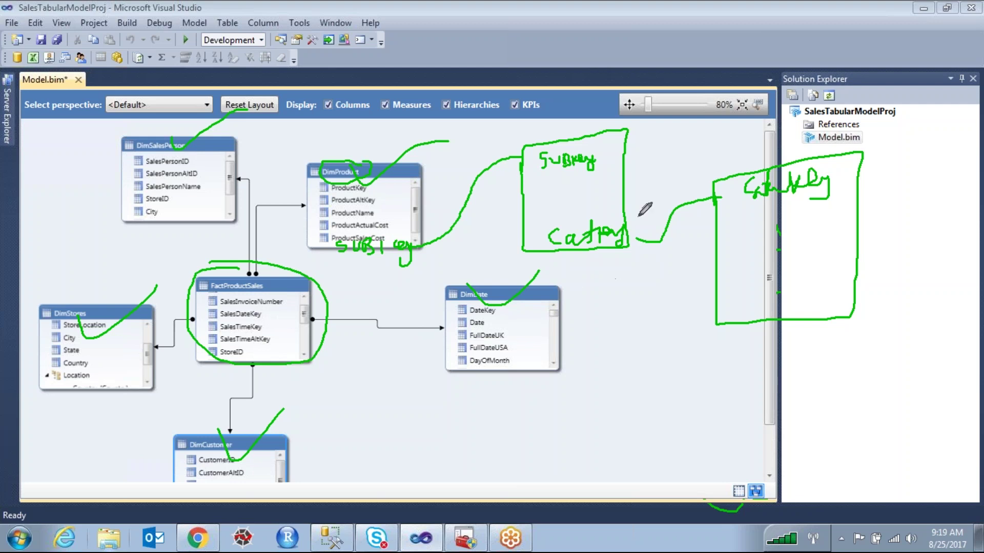
{"action": "left_click_drag", "start_coordinate": [590, 153], "coordinate": [610, 140]}
{"action": "left_click_drag", "start_coordinate": [818, 174], "coordinate": [832, 152]}
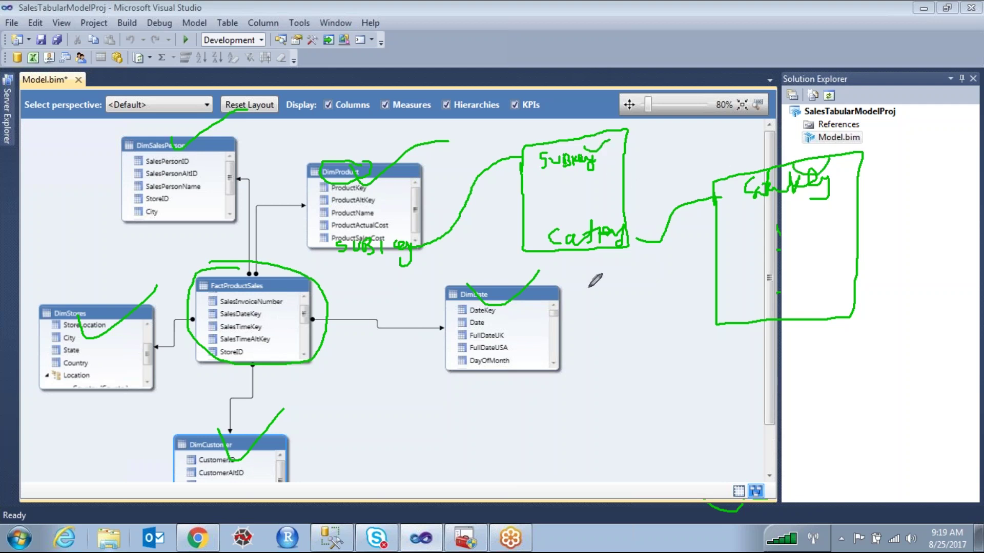
{"action": "mouse_move", "coordinate": [225, 267]}
{"action": "left_mouse_down"}
{"action": "mouse_move", "coordinate": [268, 376]}
{"action": "mouse_move", "coordinate": [333, 358]}
{"action": "mouse_move", "coordinate": [291, 292]}
{"action": "mouse_move", "coordinate": [238, 274]}
{"action": "left_mouse_up"}
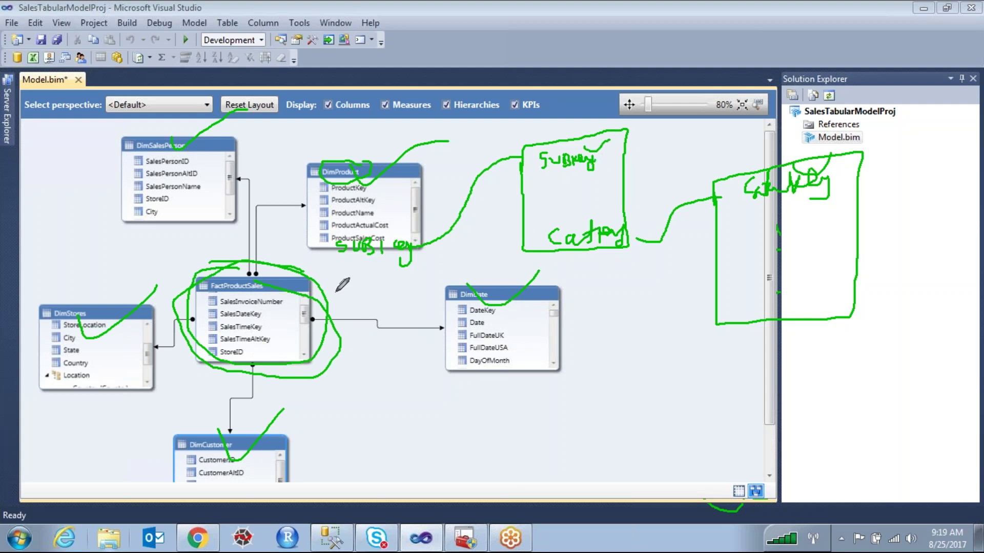
{"action": "mouse_move", "coordinate": [348, 293]}
{"action": "left_mouse_down"}
{"action": "mouse_move", "coordinate": [347, 309]}
{"action": "mouse_move", "coordinate": [377, 305]}
{"action": "left_mouse_up"}
{"action": "mouse_move", "coordinate": [361, 281]}
{"action": "left_mouse_down"}
{"action": "mouse_move", "coordinate": [348, 311]}
{"action": "mouse_move", "coordinate": [379, 299]}
{"action": "left_mouse_up"}
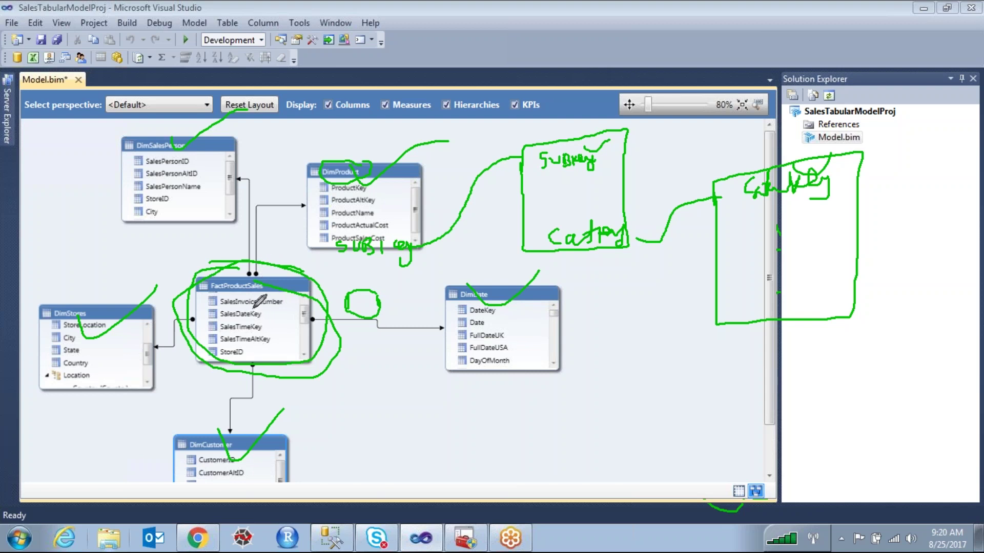
{"action": "key", "text": "e"}
{"action": "mouse_move", "coordinate": [260, 267]}
{"action": "left_mouse_down"}
{"action": "mouse_move", "coordinate": [376, 176]}
{"action": "mouse_move", "coordinate": [593, 162]}
{"action": "mouse_move", "coordinate": [596, 176]}
{"action": "mouse_move", "coordinate": [626, 126]}
{"action": "mouse_move", "coordinate": [812, 202]}
{"action": "left_mouse_up"}
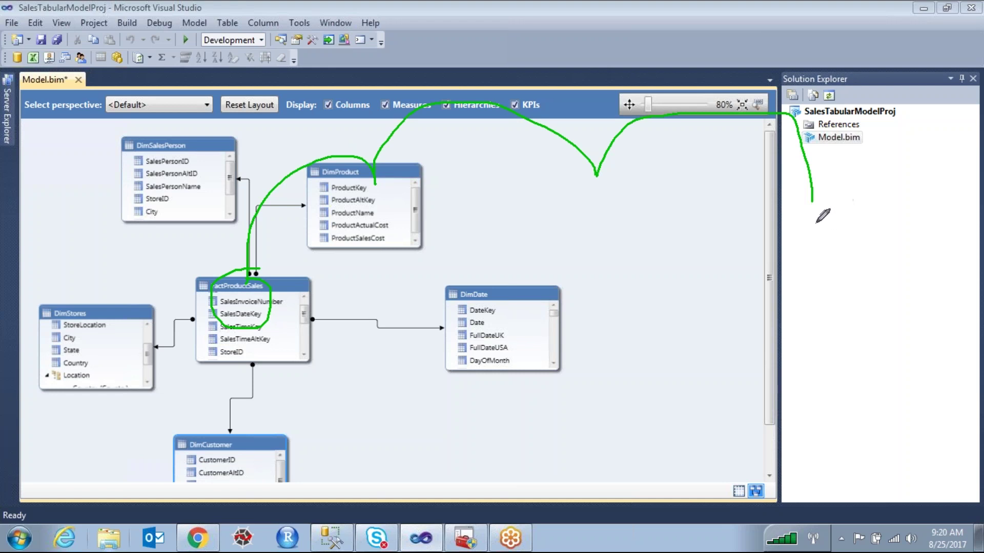
{"action": "left_click_drag", "start_coordinate": [853, 213], "coordinate": [900, 175]}
{"action": "left_click_drag", "start_coordinate": [808, 214], "coordinate": [853, 212]}
{"action": "left_click_drag", "start_coordinate": [601, 208], "coordinate": [712, 139]}
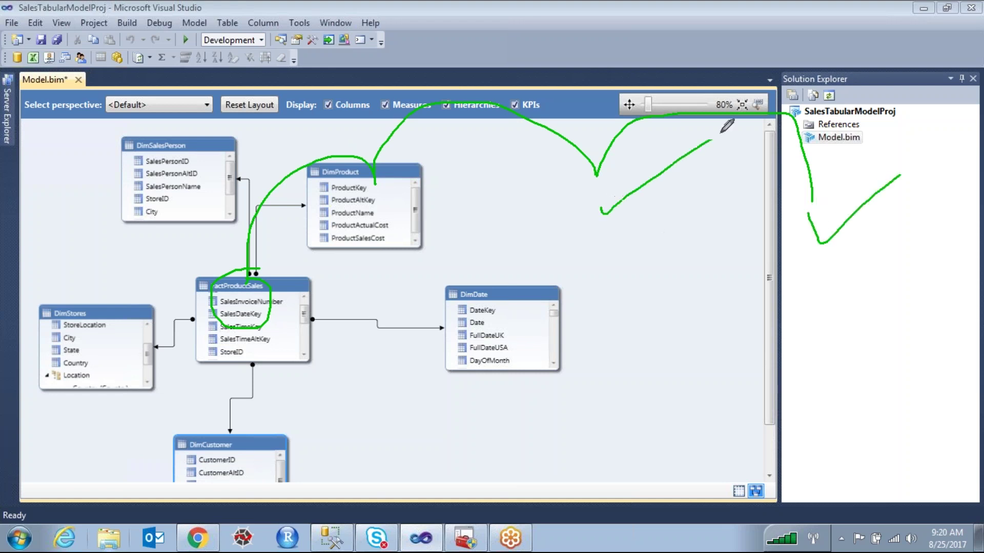
{"action": "left_click_drag", "start_coordinate": [351, 196], "coordinate": [414, 151]}
{"action": "left_click_drag", "start_coordinate": [266, 319], "coordinate": [341, 276]}
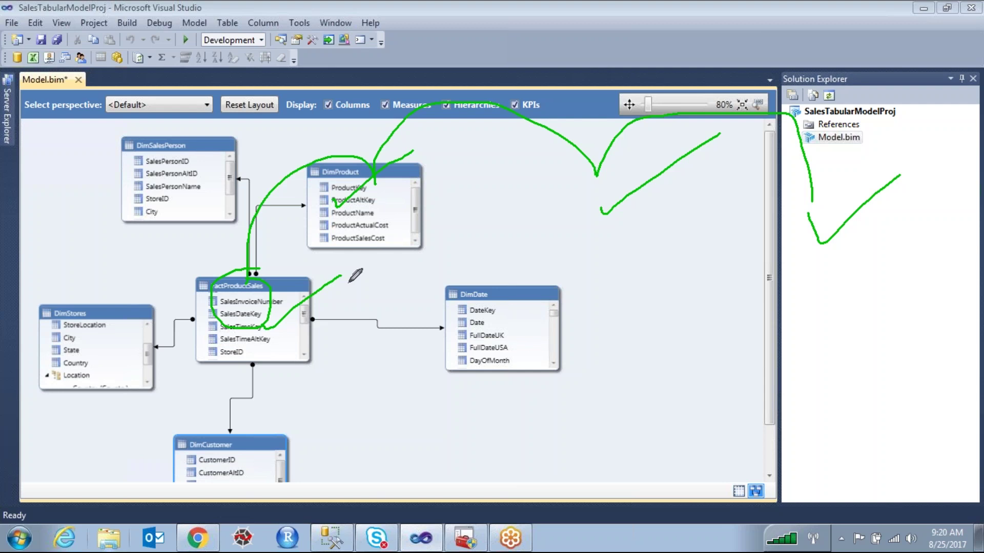
{"action": "left_click", "coordinate": [697, 51]}
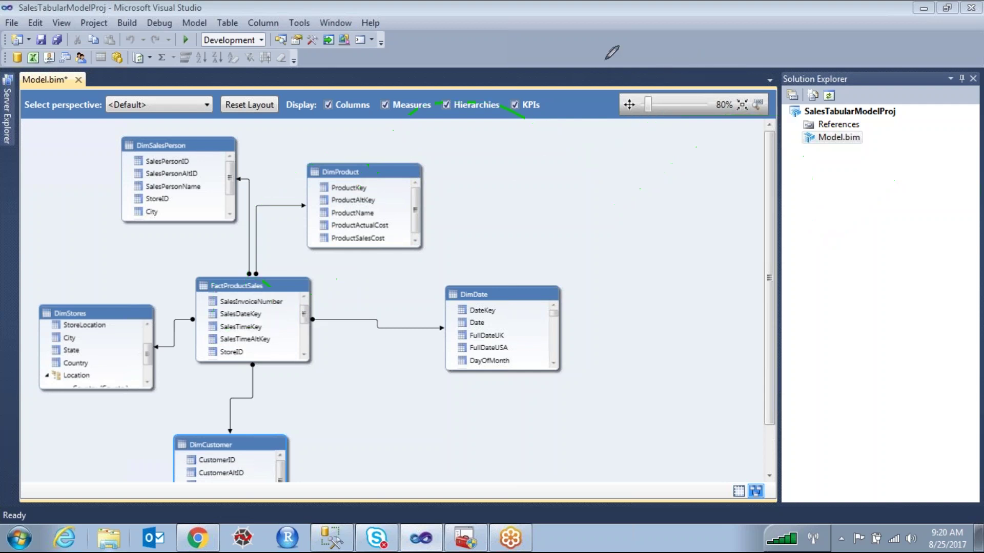
{"action": "mouse_move", "coordinate": [406, 322]}
{"action": "left_mouse_down"}
{"action": "mouse_move", "coordinate": [323, 313]}
{"action": "mouse_move", "coordinate": [373, 345]}
{"action": "mouse_move", "coordinate": [441, 334]}
{"action": "mouse_move", "coordinate": [404, 321]}
{"action": "left_mouse_up"}
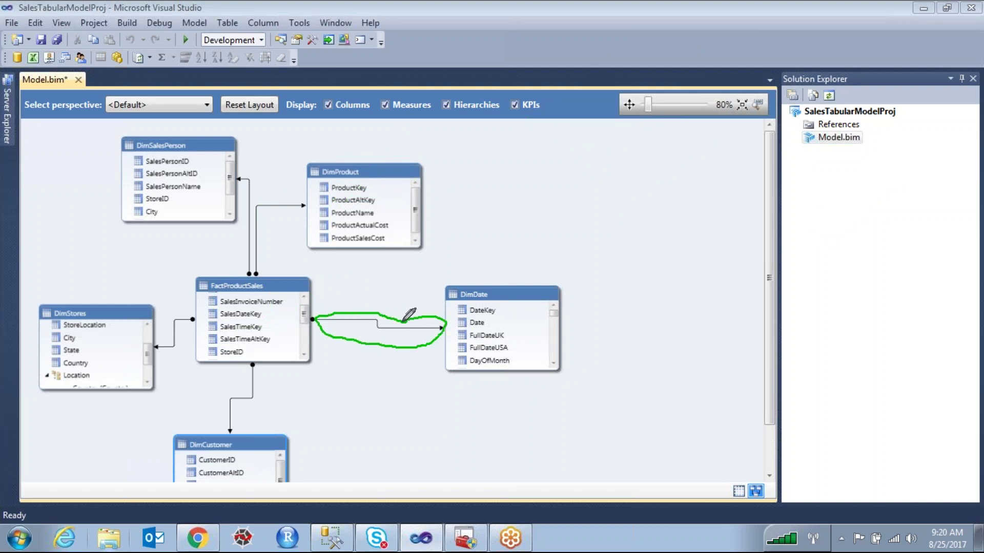
{"action": "key", "text": "Escape"}
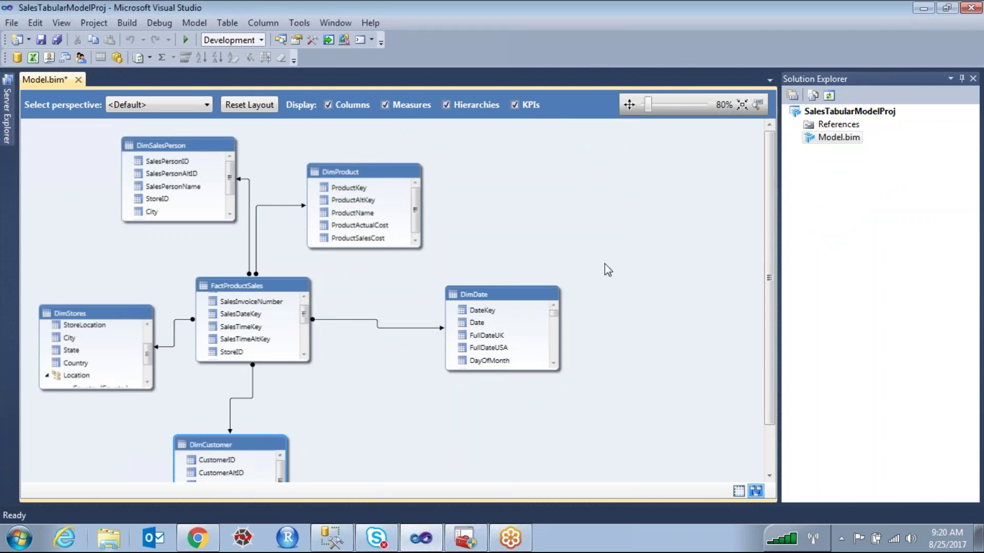
Switch to SQL Server Management Studio and look through the Sales_DW tables DimDate, DimProduct, DimSalesPerson and DimTime
{"action": "left_click", "coordinate": [338, 535]}
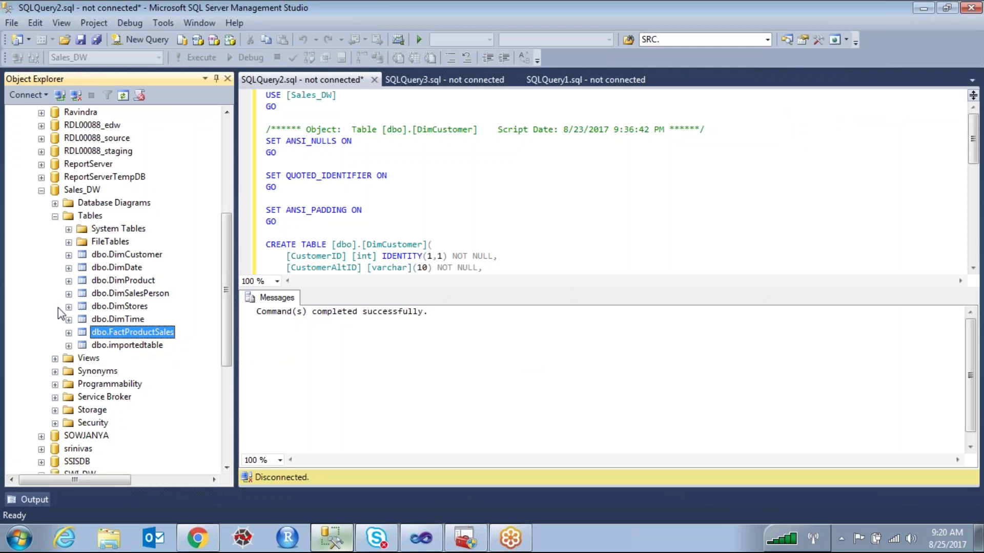
{"action": "left_click", "coordinate": [129, 268]}
{"action": "left_click", "coordinate": [130, 280]}
{"action": "left_click", "coordinate": [133, 293]}
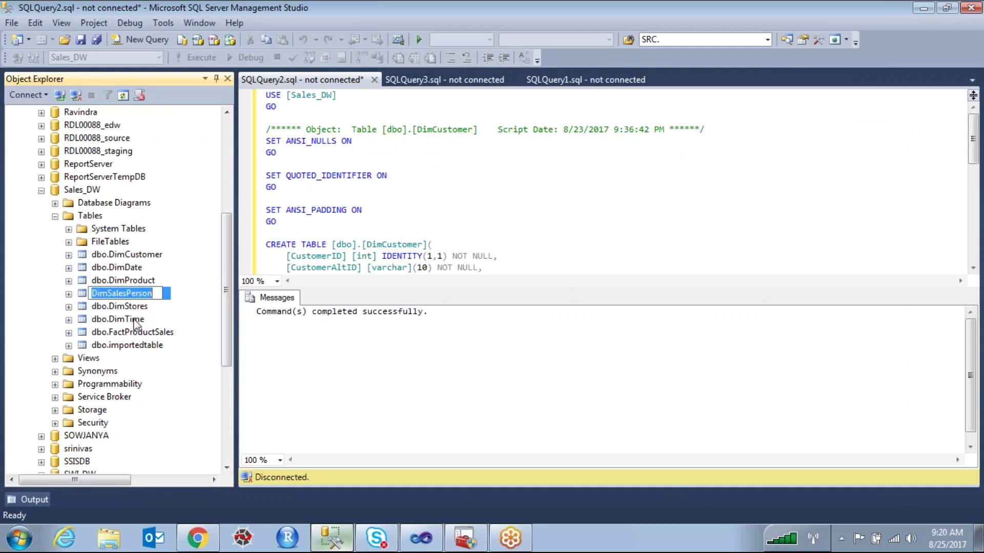
{"action": "left_click", "coordinate": [136, 320]}
Return to the tabular model in Visual Studio and delete the relationship between FactProductSales and DimDate
{"action": "left_click", "coordinate": [430, 539]}
{"action": "left_click", "coordinate": [365, 321]}
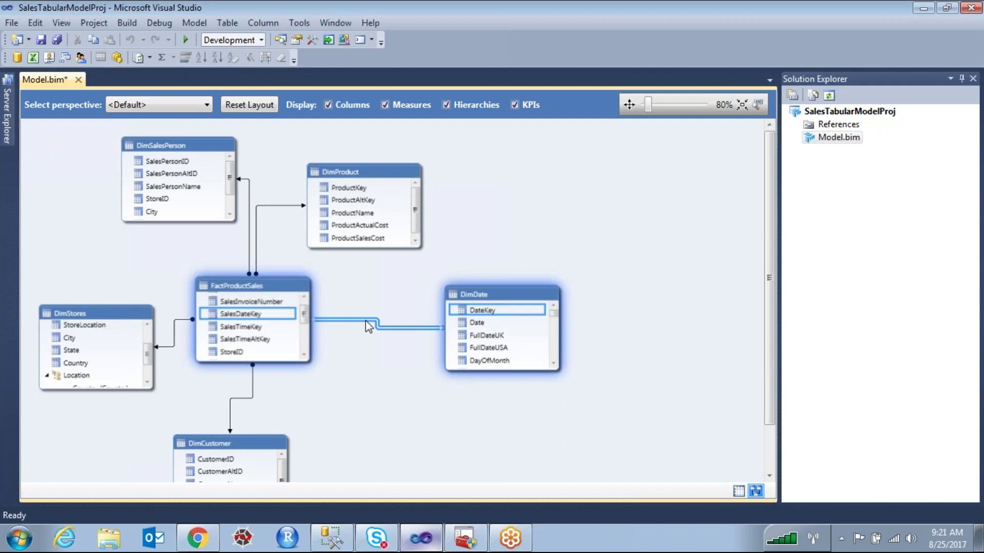
{"action": "key", "text": "Delete"}
{"action": "left_click", "coordinate": [486, 291]}
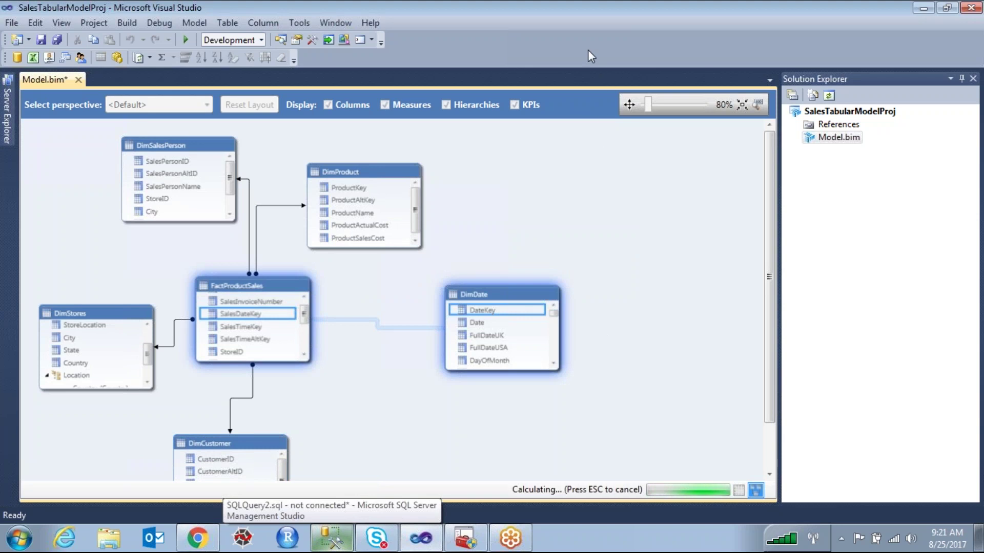
{"action": "mouse_move", "coordinate": [729, 466]}
{"action": "left_mouse_down"}
{"action": "mouse_move", "coordinate": [621, 473]}
{"action": "mouse_move", "coordinate": [625, 499]}
{"action": "left_mouse_up"}
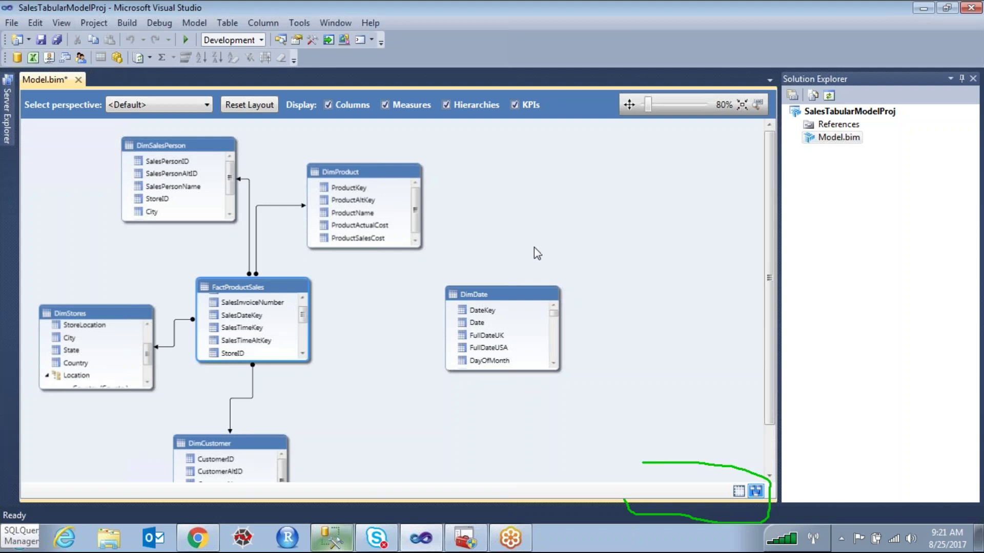
Move the DimDate table slightly closer to FactProductSales in the diagram
{"action": "scroll", "coordinate": [530, 271], "scroll_direction": "down", "scroll_amount": 2}
{"action": "left_click_drag", "start_coordinate": [521, 237], "coordinate": [477, 245]}
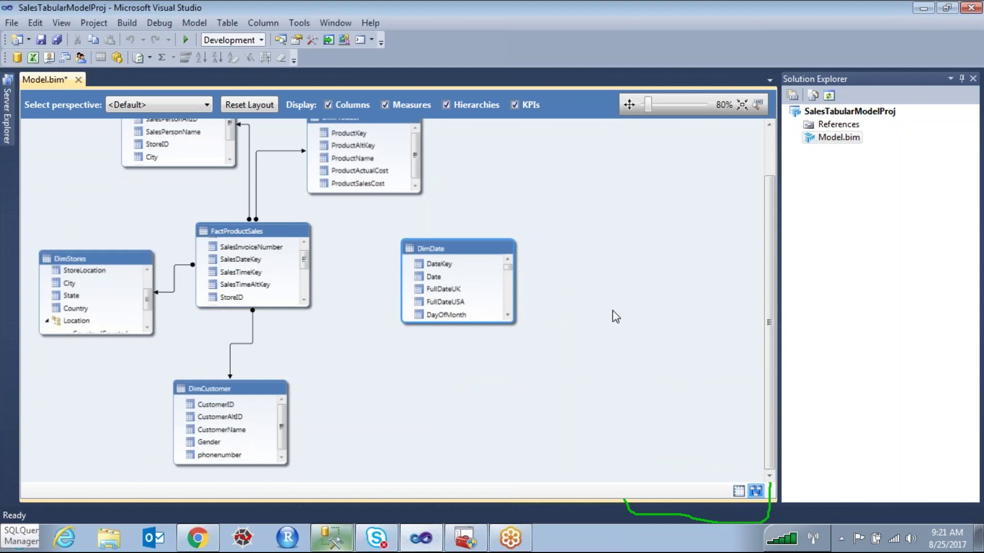
{"action": "scroll", "coordinate": [484, 318], "scroll_direction": "up", "scroll_amount": 2}
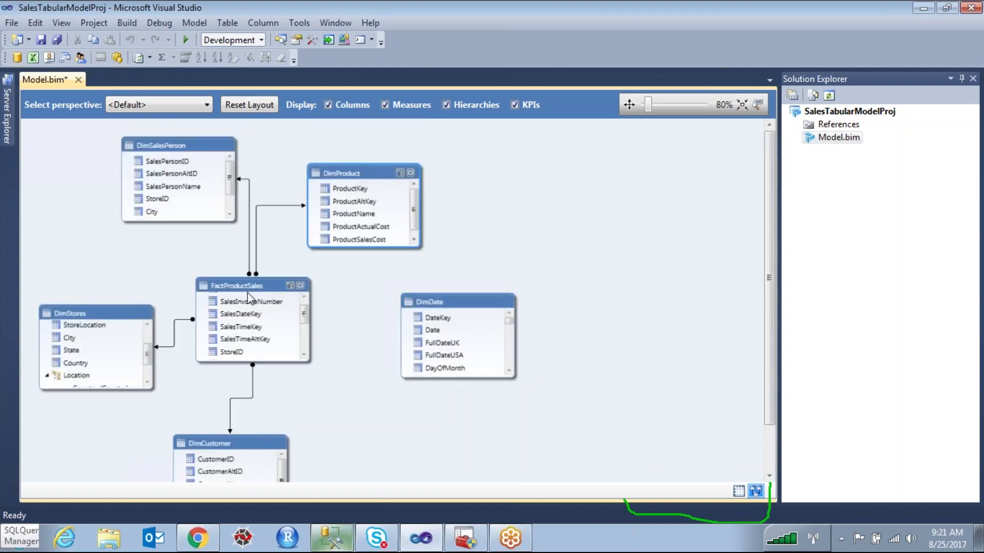
{"action": "left_click", "coordinate": [573, 16]}
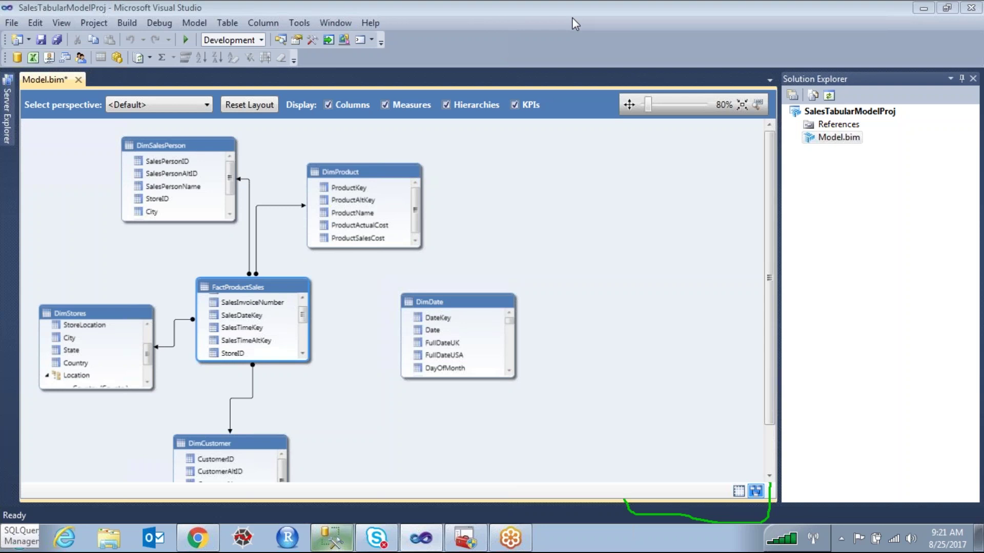
{"action": "left_click", "coordinate": [572, 18]}
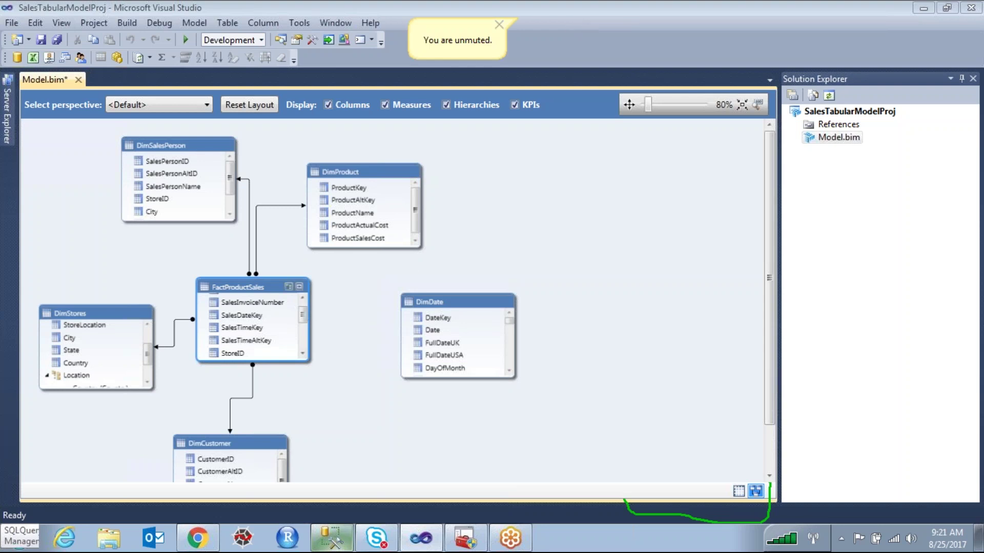
Create a relationship from SalesDateKey in FactProductSales to DateKey in DimDate
{"action": "mouse_move", "coordinate": [301, 314]}
{"action": "left_mouse_down"}
{"action": "mouse_move", "coordinate": [299, 349]}
{"action": "mouse_move", "coordinate": [307, 308]}
{"action": "left_mouse_up"}
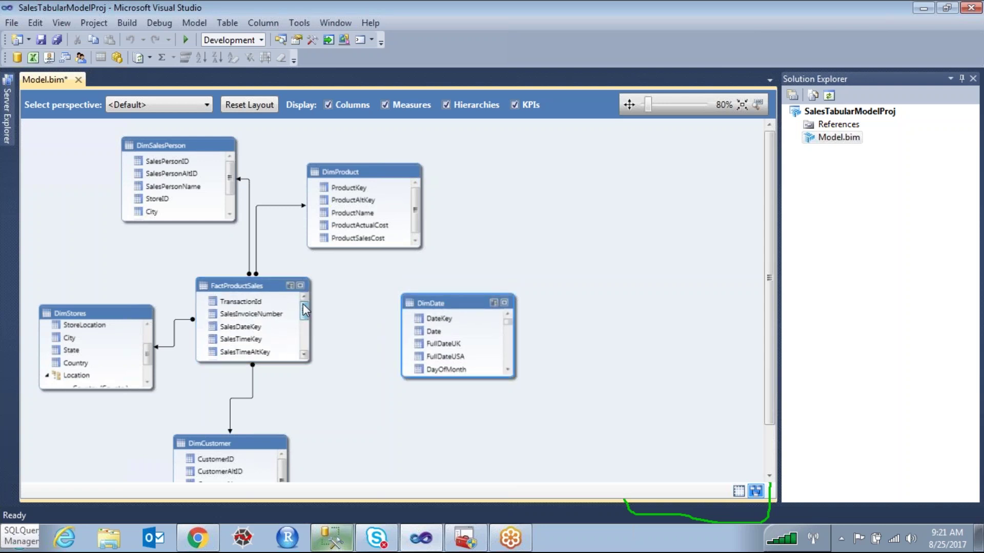
{"action": "left_click", "coordinate": [253, 328]}
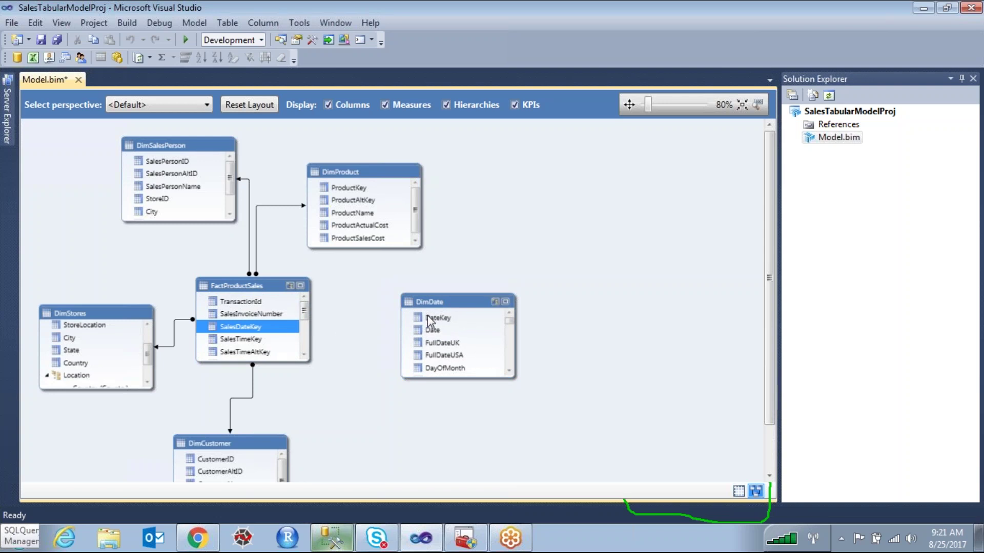
{"action": "left_click", "coordinate": [451, 318]}
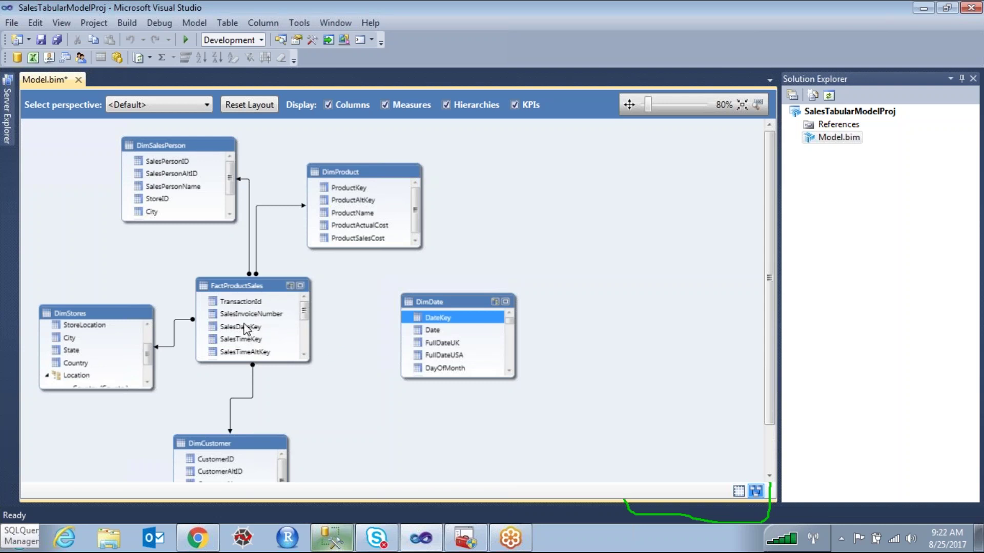
{"action": "left_click_drag", "start_coordinate": [255, 329], "coordinate": [437, 318]}
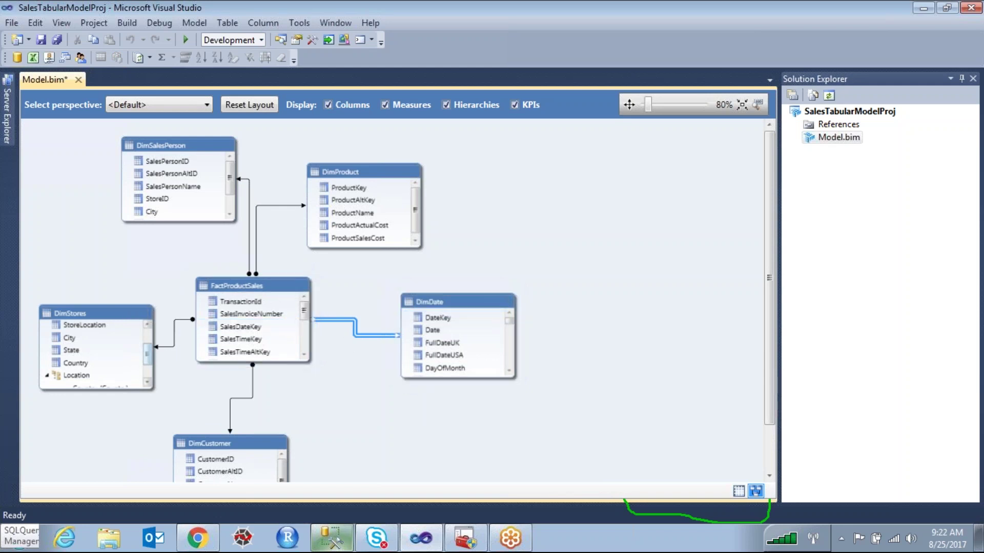
Open the FactProductSales–DimDate relationship for editing, review its tables and key columns, and make it inactive
{"action": "left_click", "coordinate": [169, 351]}
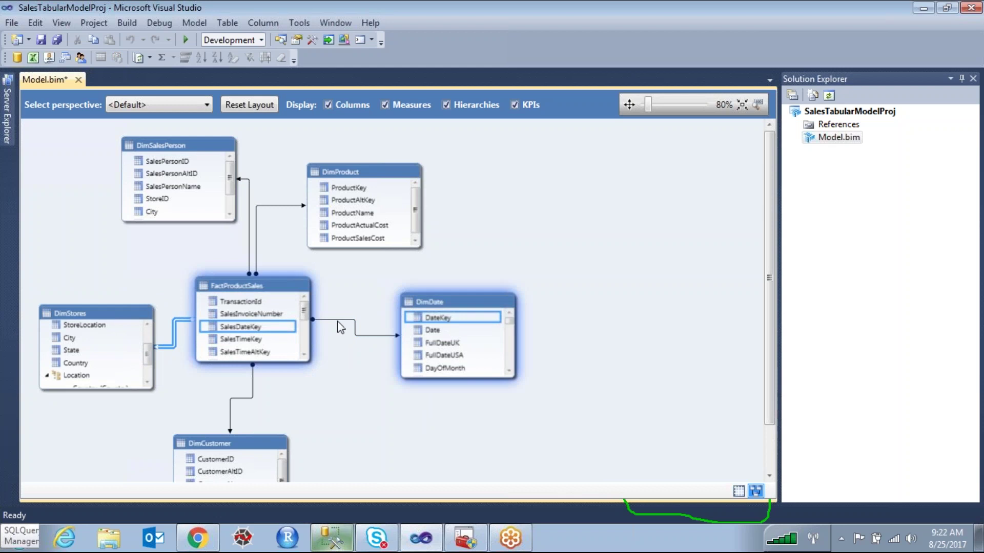
{"action": "double_click", "coordinate": [353, 319]}
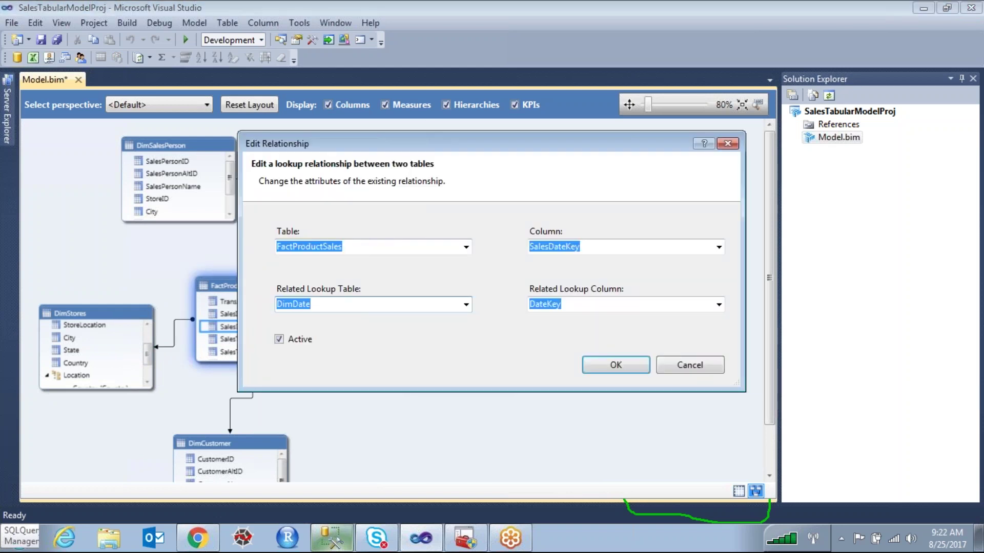
{"action": "left_click_drag", "start_coordinate": [442, 143], "coordinate": [614, 99]}
{"action": "left_click", "coordinate": [522, 202]}
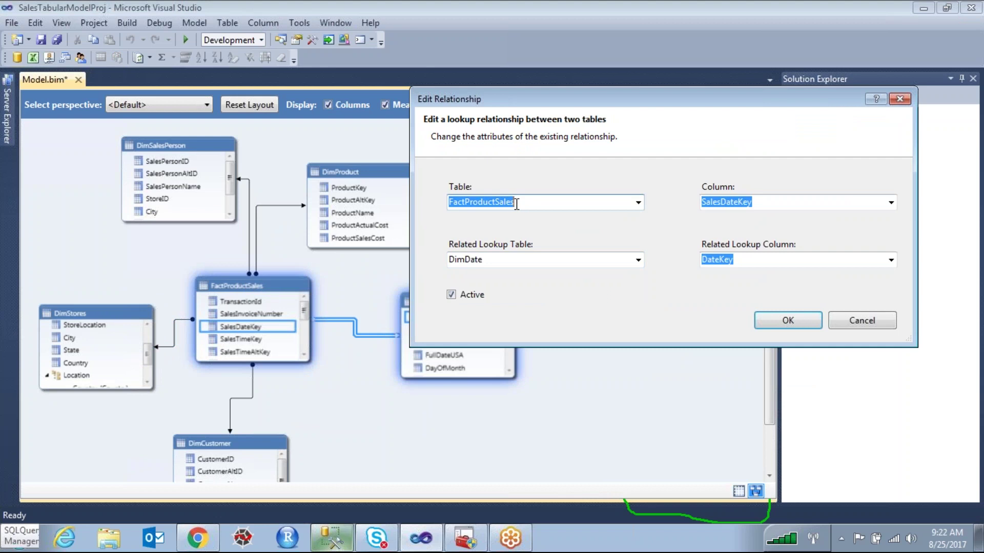
{"action": "left_click", "coordinate": [767, 202]}
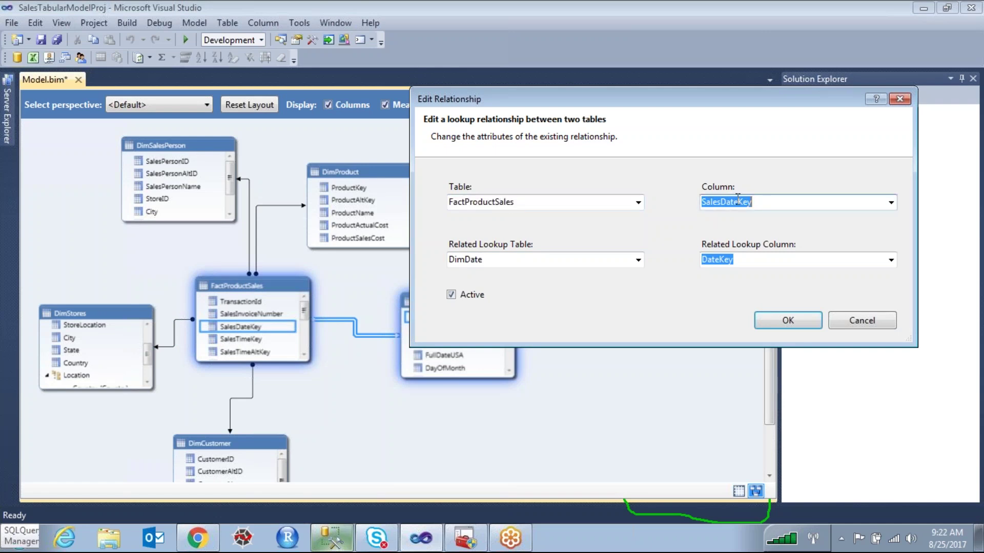
{"action": "left_click", "coordinate": [538, 261]}
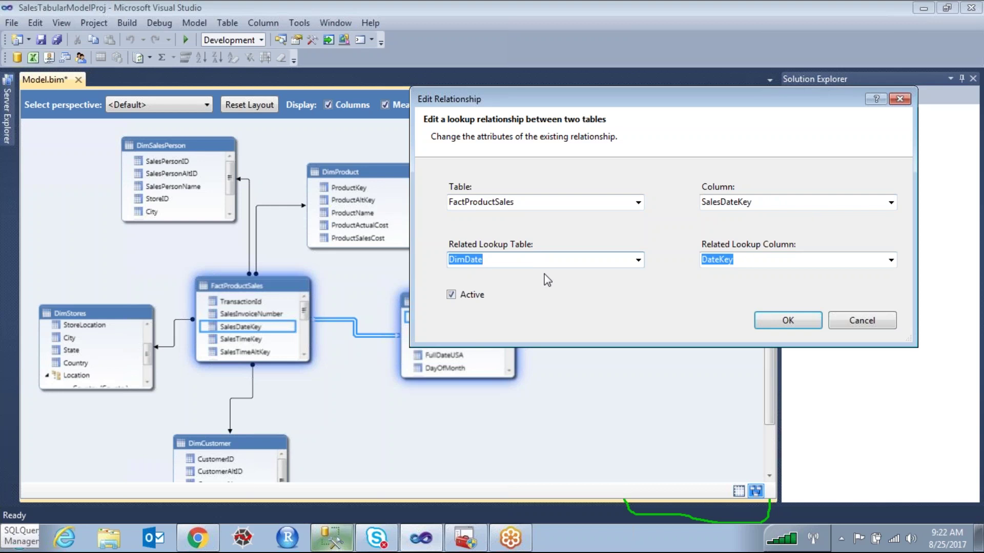
{"action": "left_click", "coordinate": [753, 261]}
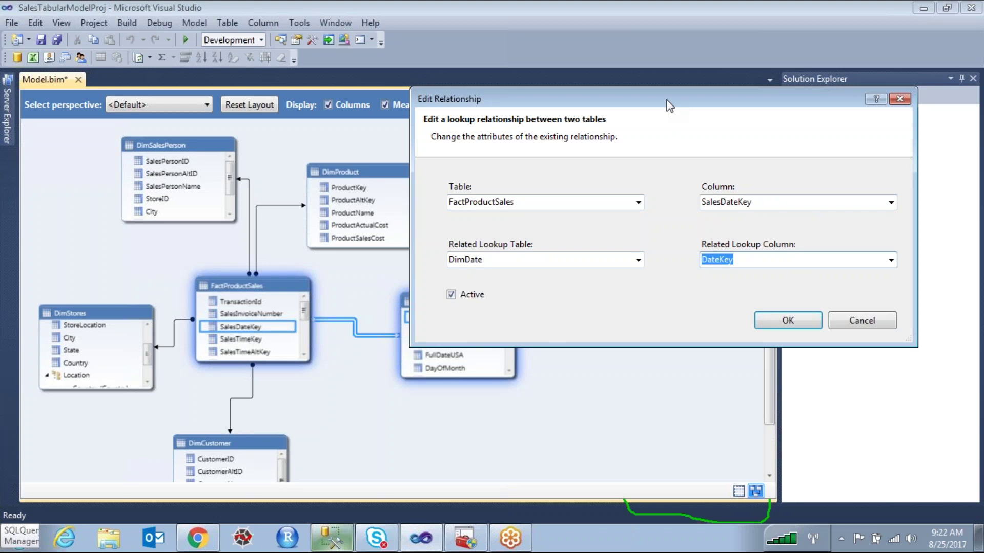
{"action": "left_click_drag", "start_coordinate": [665, 100], "coordinate": [783, 90]}
{"action": "mouse_move", "coordinate": [637, 191]}
{"action": "left_mouse_down"}
{"action": "mouse_move", "coordinate": [695, 230]}
{"action": "mouse_move", "coordinate": [678, 256]}
{"action": "left_mouse_up"}
{"action": "mouse_move", "coordinate": [884, 192]}
{"action": "left_mouse_down"}
{"action": "mouse_move", "coordinate": [894, 187]}
{"action": "mouse_move", "coordinate": [868, 256]}
{"action": "left_mouse_up"}
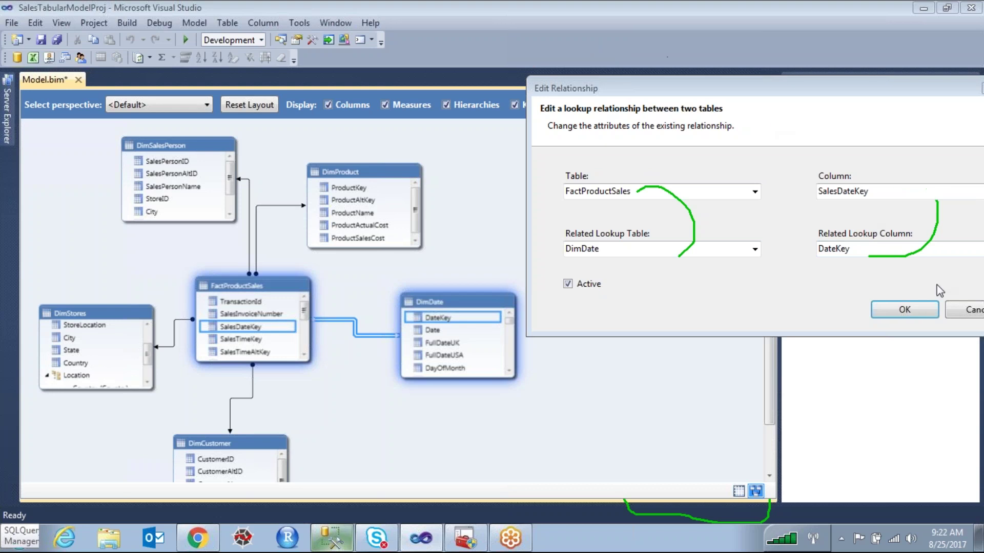
{"action": "left_click", "coordinate": [567, 283]}
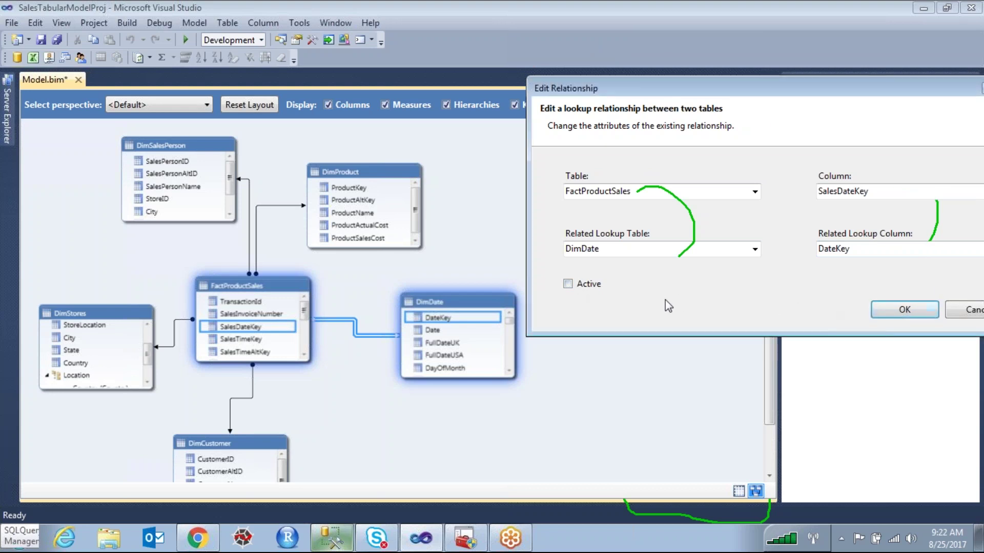
{"action": "left_click", "coordinate": [904, 309]}
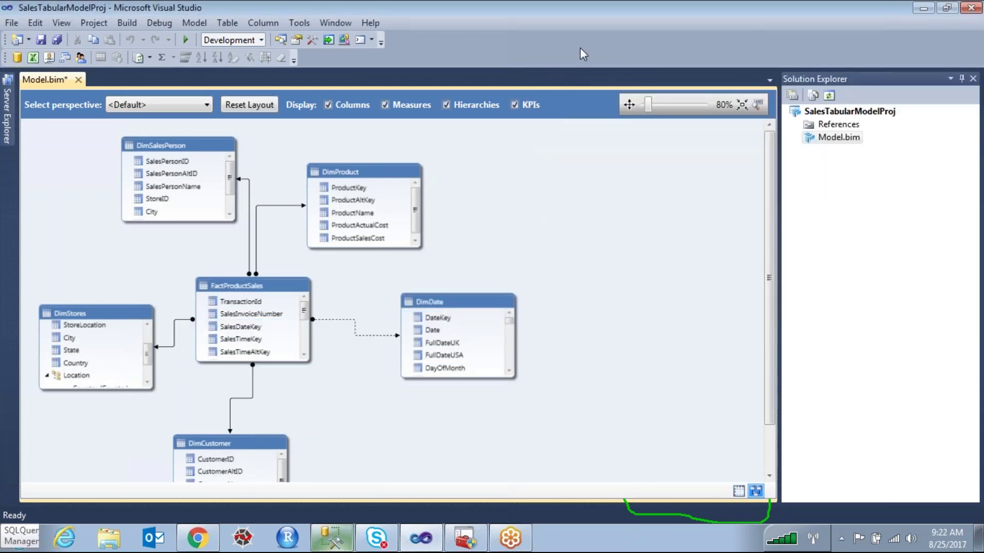
{"action": "mouse_move", "coordinate": [365, 320]}
{"action": "left_mouse_down"}
{"action": "mouse_move", "coordinate": [314, 325]}
{"action": "mouse_move", "coordinate": [377, 353]}
{"action": "mouse_move", "coordinate": [406, 351]}
{"action": "mouse_move", "coordinate": [411, 327]}
{"action": "mouse_move", "coordinate": [363, 318]}
{"action": "left_mouse_up"}
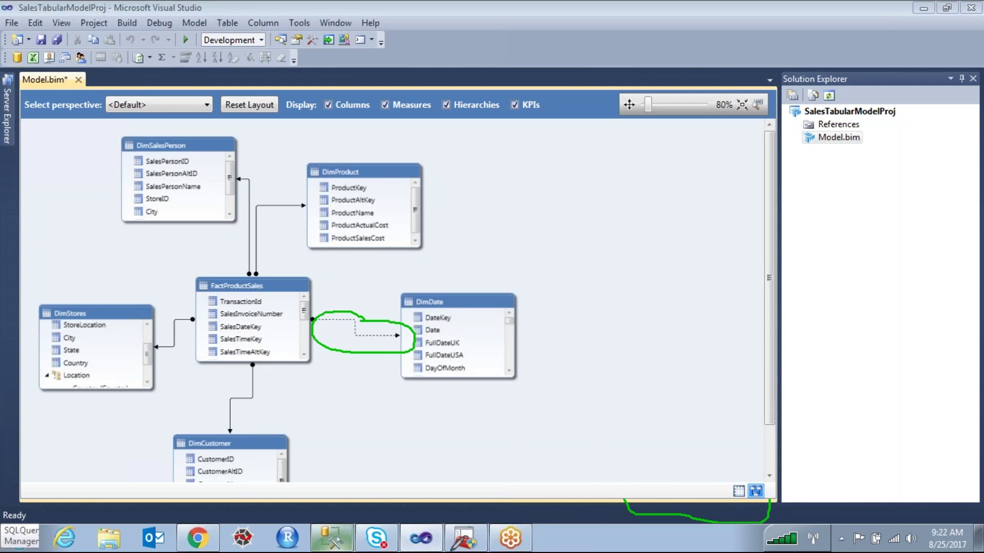
{"action": "left_click_drag", "start_coordinate": [246, 276], "coordinate": [262, 257]}
{"action": "left_click_drag", "start_coordinate": [450, 301], "coordinate": [524, 258]}
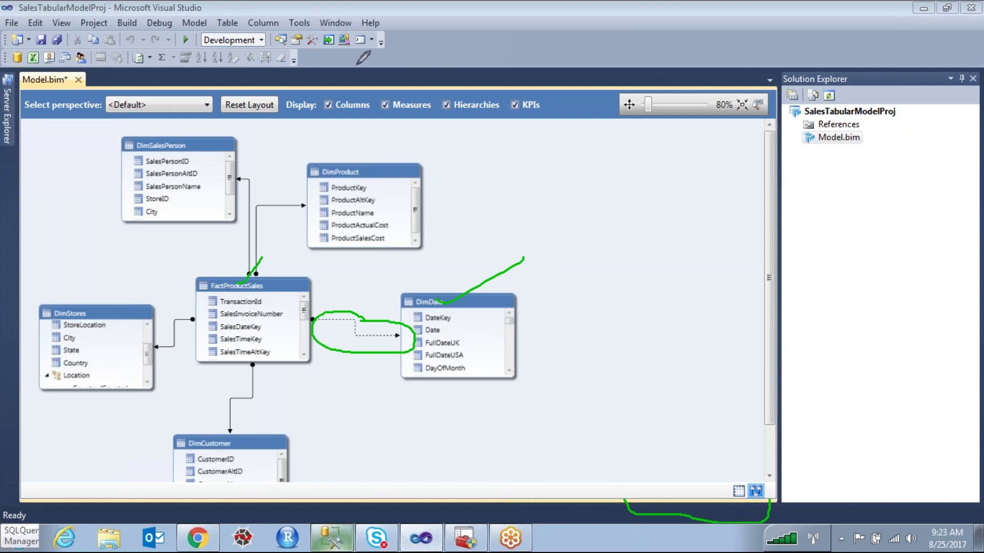
{"action": "left_click", "coordinate": [545, 48]}
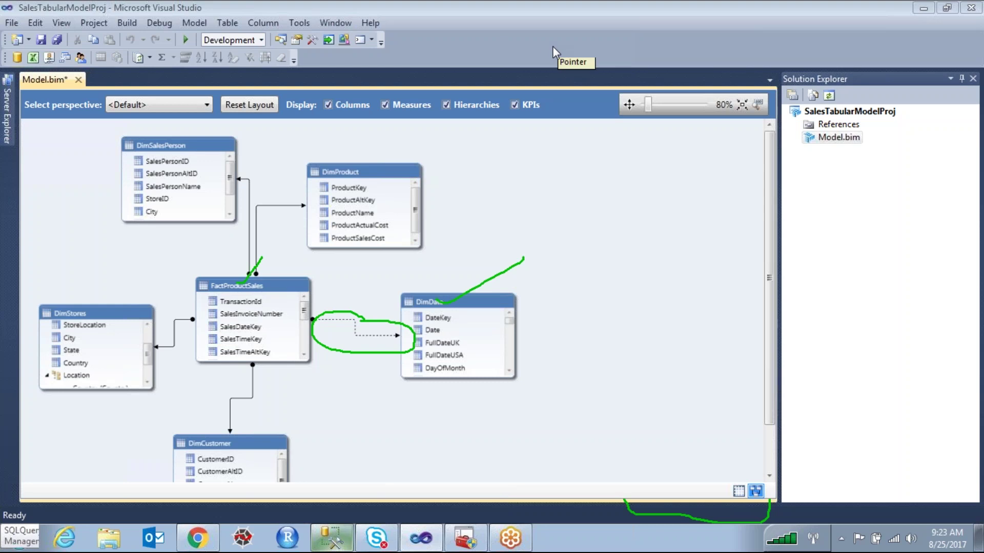
Reopen the FactProductSales–DimDate relationship to check its Active setting and close it without changes
{"action": "left_click", "coordinate": [346, 319]}
{"action": "double_click", "coordinate": [347, 319]}
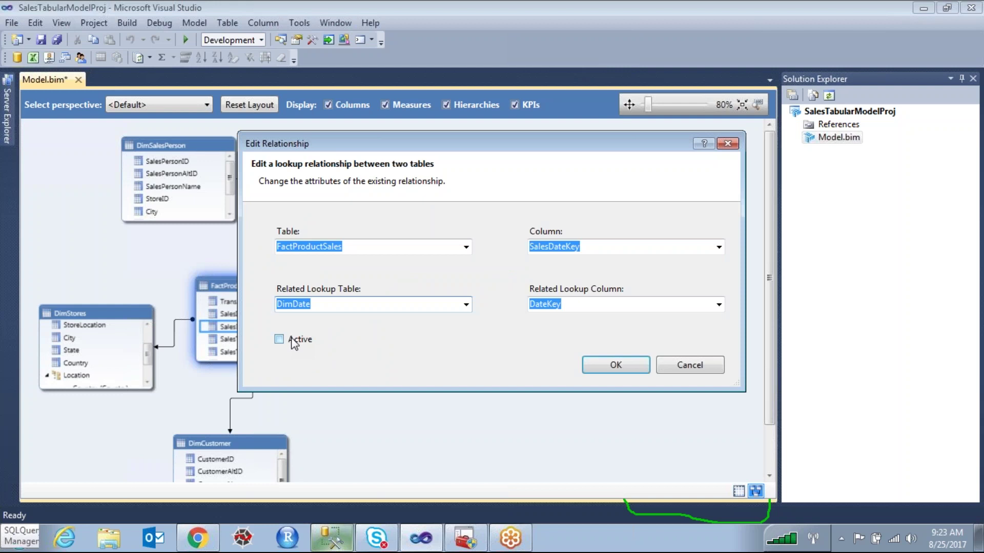
{"action": "left_click", "coordinate": [723, 366]}
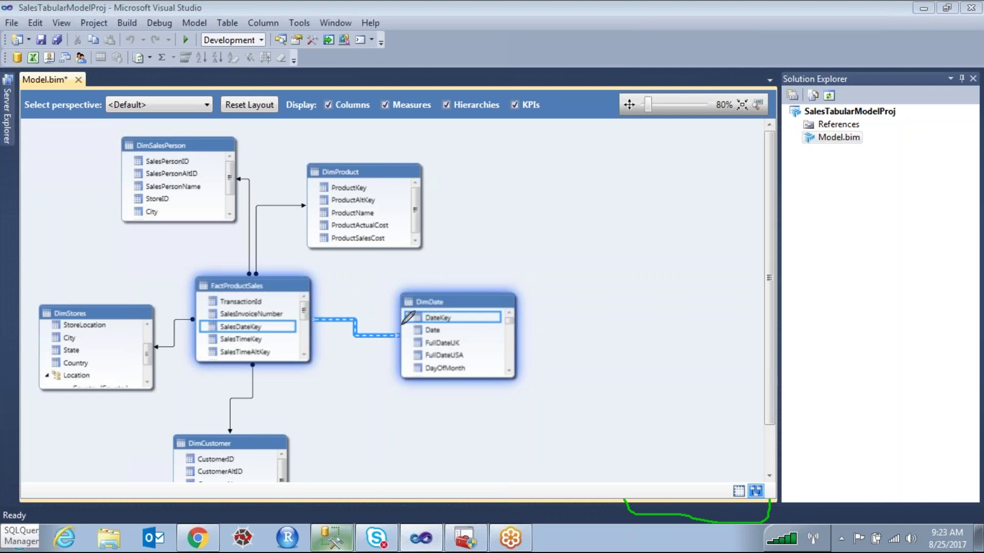
{"action": "mouse_move", "coordinate": [629, 161]}
{"action": "left_mouse_down"}
{"action": "mouse_move", "coordinate": [595, 213]}
{"action": "mouse_move", "coordinate": [656, 183]}
{"action": "mouse_move", "coordinate": [738, 169]}
{"action": "left_mouse_up"}
{"action": "left_click_drag", "start_coordinate": [740, 126], "coordinate": [740, 204]}
{"action": "mouse_move", "coordinate": [737, 164]}
{"action": "left_mouse_down"}
{"action": "mouse_move", "coordinate": [767, 168]}
{"action": "mouse_move", "coordinate": [825, 169]}
{"action": "left_mouse_up"}
{"action": "mouse_move", "coordinate": [768, 215]}
{"action": "left_mouse_down"}
{"action": "mouse_move", "coordinate": [812, 158]}
{"action": "mouse_move", "coordinate": [798, 236]}
{"action": "left_mouse_up"}
{"action": "mouse_move", "coordinate": [657, 264]}
{"action": "left_mouse_down"}
{"action": "mouse_move", "coordinate": [691, 271]}
{"action": "mouse_move", "coordinate": [695, 307]}
{"action": "left_mouse_up"}
{"action": "left_click_drag", "start_coordinate": [766, 287], "coordinate": [759, 351]}
{"action": "left_click_drag", "start_coordinate": [761, 317], "coordinate": [819, 319]}
{"action": "mouse_move", "coordinate": [646, 398]}
{"action": "left_mouse_down"}
{"action": "mouse_move", "coordinate": [660, 450]}
{"action": "mouse_move", "coordinate": [756, 408]}
{"action": "mouse_move", "coordinate": [770, 428]}
{"action": "left_mouse_up"}
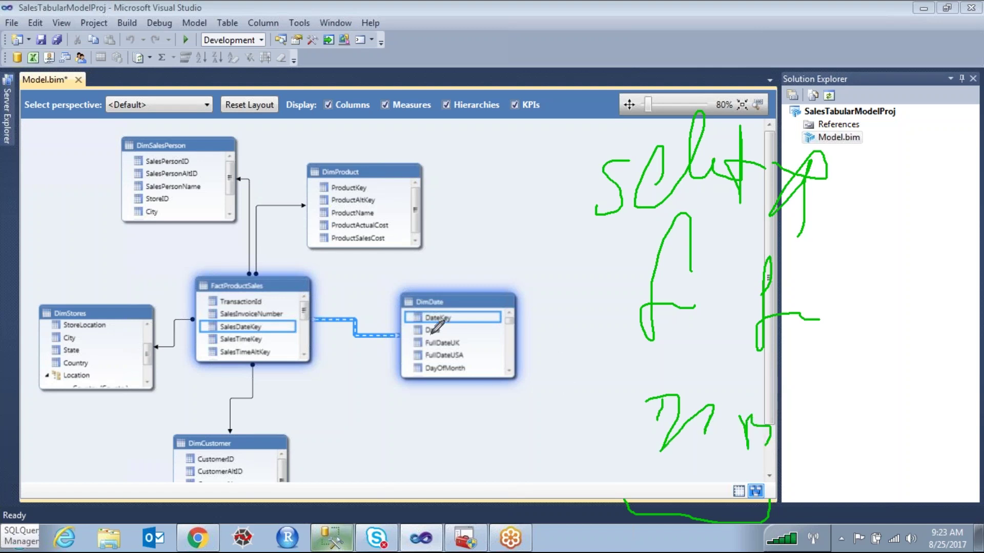
{"action": "left_click_drag", "start_coordinate": [469, 305], "coordinate": [435, 332]}
{"action": "mouse_move", "coordinate": [314, 318]}
{"action": "left_mouse_down"}
{"action": "mouse_move", "coordinate": [328, 338]}
{"action": "mouse_move", "coordinate": [395, 334]}
{"action": "left_mouse_up"}
{"action": "left_click_drag", "start_coordinate": [346, 316], "coordinate": [373, 316]}
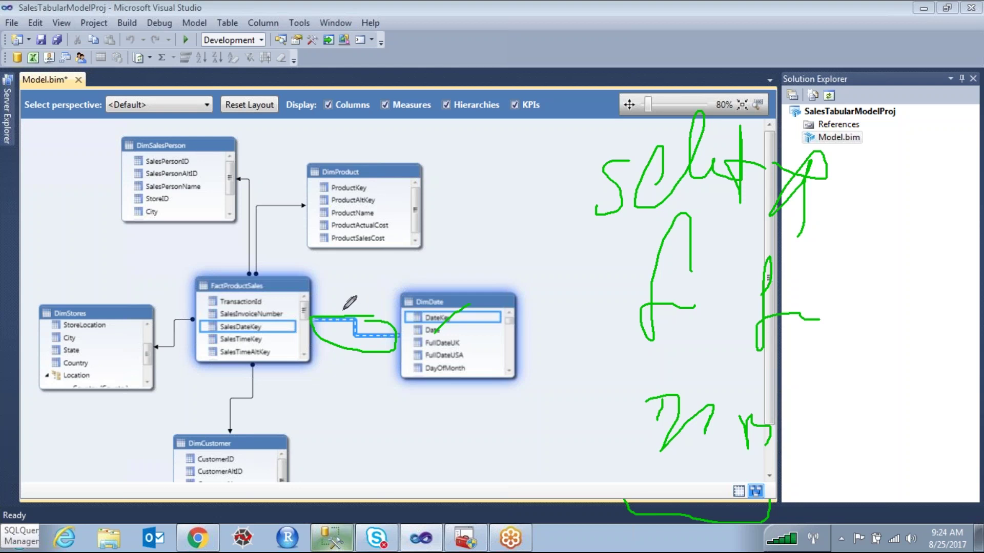
{"action": "left_click_drag", "start_coordinate": [337, 318], "coordinate": [375, 315]}
{"action": "left_click_drag", "start_coordinate": [240, 280], "coordinate": [288, 257]}
{"action": "left_click_drag", "start_coordinate": [464, 279], "coordinate": [593, 236]}
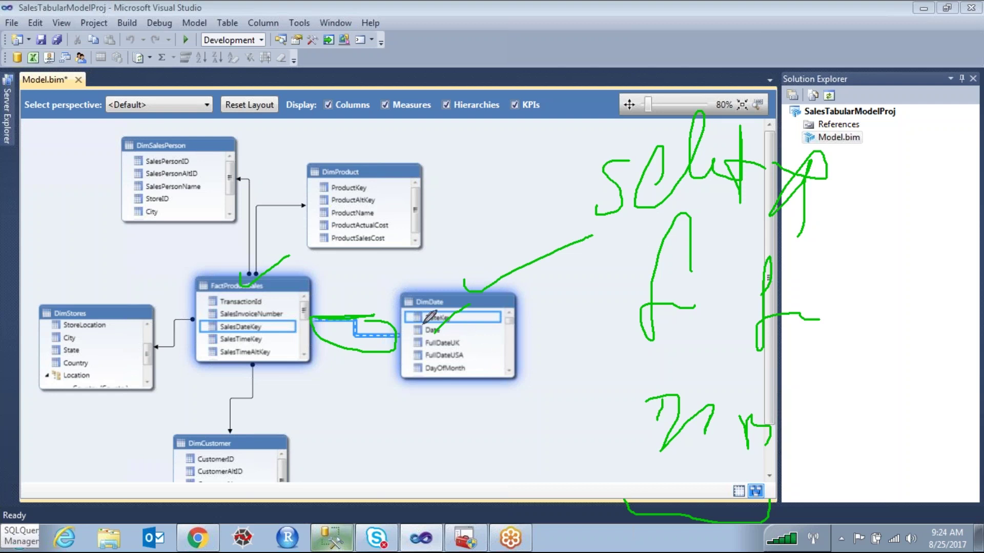
{"action": "mouse_move", "coordinate": [423, 326]}
{"action": "left_mouse_down"}
{"action": "mouse_move", "coordinate": [452, 327]}
{"action": "mouse_move", "coordinate": [412, 355]}
{"action": "mouse_move", "coordinate": [428, 333]}
{"action": "mouse_move", "coordinate": [393, 356]}
{"action": "mouse_move", "coordinate": [296, 365]}
{"action": "left_mouse_up"}
{"action": "left_click_drag", "start_coordinate": [290, 352], "coordinate": [297, 384]}
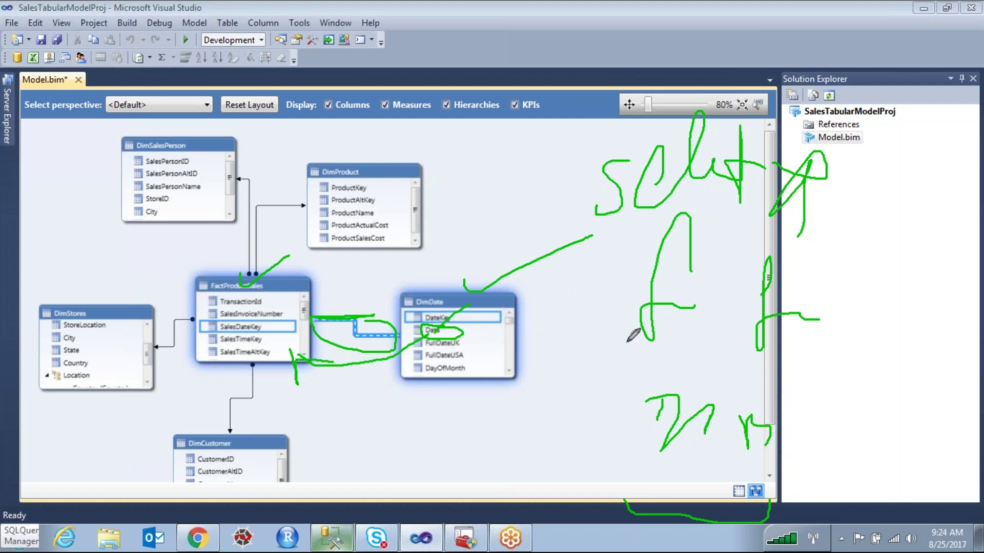
{"action": "mouse_move", "coordinate": [558, 301]}
{"action": "left_mouse_down"}
{"action": "mouse_move", "coordinate": [575, 332]}
{"action": "mouse_move", "coordinate": [638, 318]}
{"action": "mouse_move", "coordinate": [718, 318]}
{"action": "left_mouse_up"}
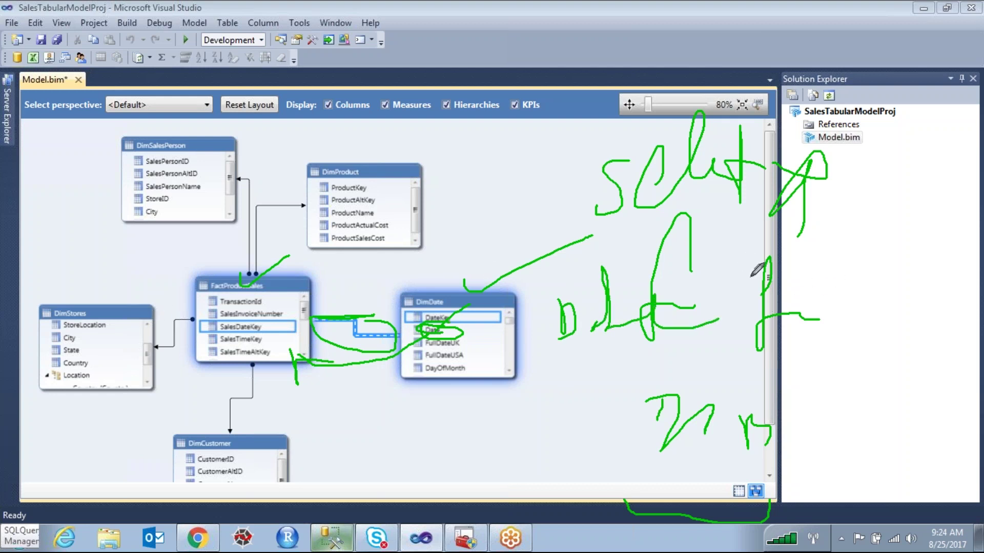
{"action": "mouse_move", "coordinate": [614, 308]}
{"action": "left_mouse_down"}
{"action": "mouse_move", "coordinate": [731, 250]}
{"action": "mouse_move", "coordinate": [780, 293]}
{"action": "left_mouse_up"}
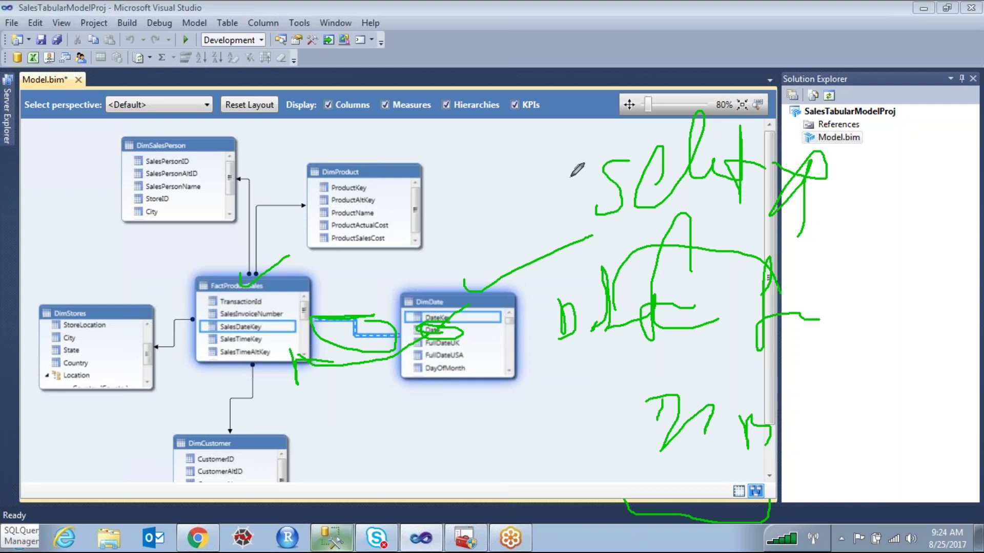
Select the FactProductSales–DimDate relationship in the diagram and examine the SalesDateKey and DateKey columns it links
{"action": "left_click", "coordinate": [684, 43]}
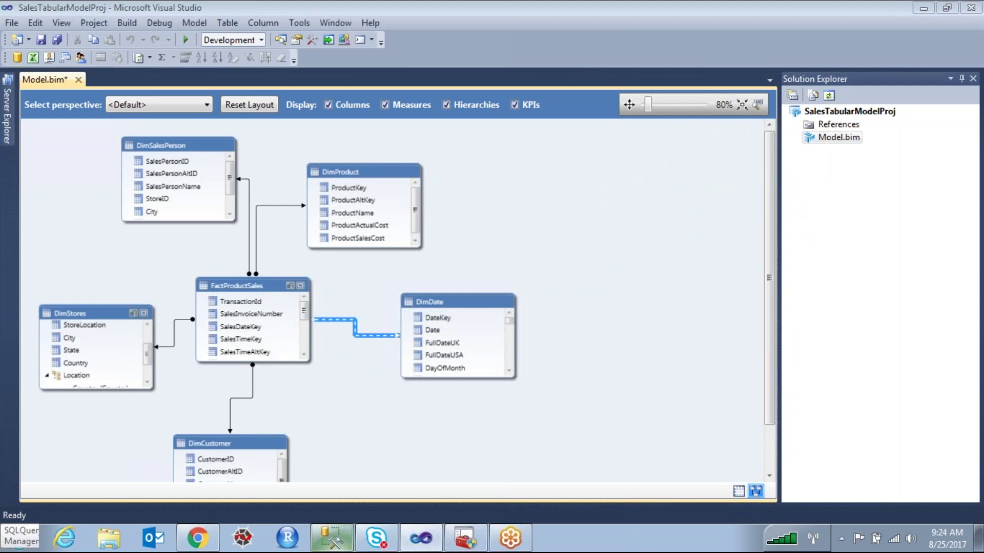
{"action": "left_click", "coordinate": [254, 289]}
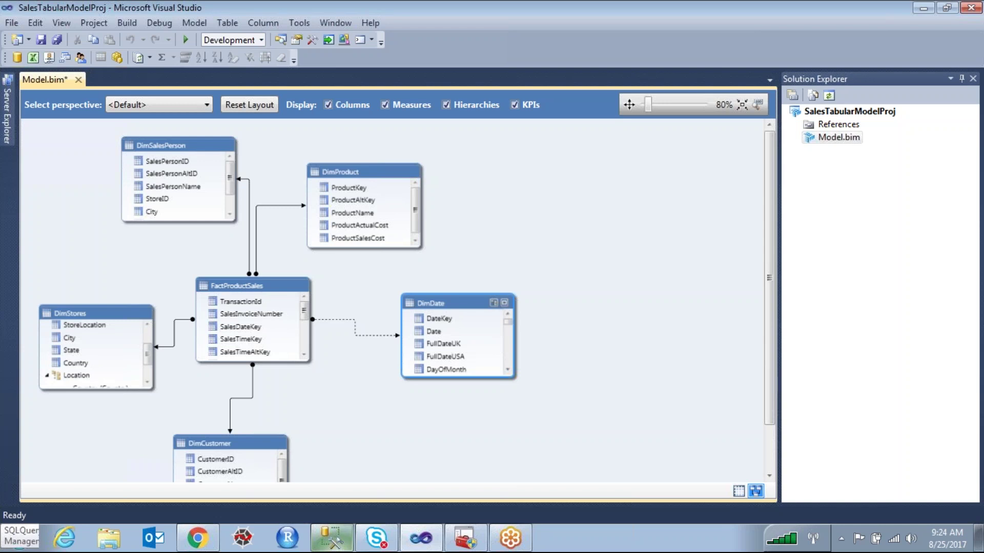
{"action": "left_click", "coordinate": [352, 323]}
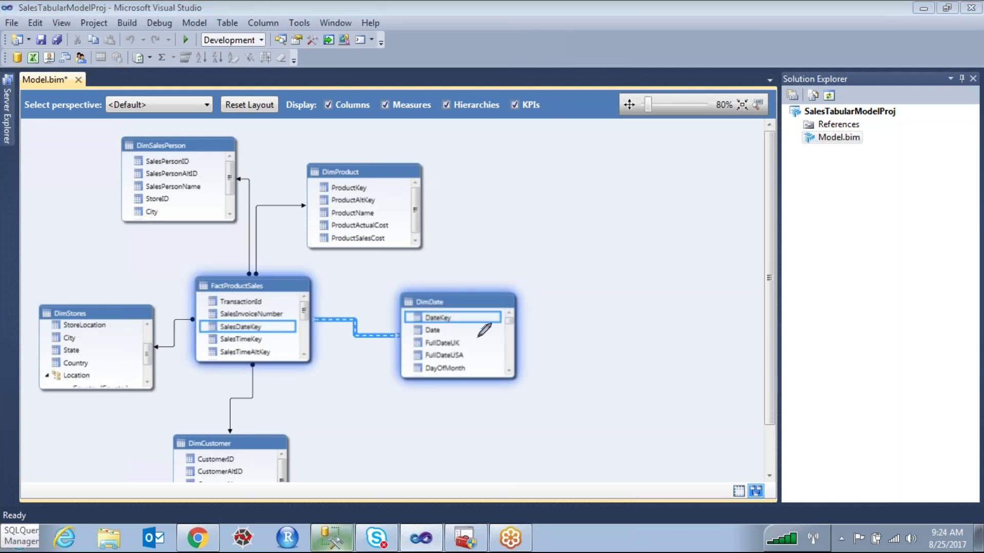
{"action": "mouse_move", "coordinate": [452, 334]}
{"action": "left_mouse_down"}
{"action": "mouse_move", "coordinate": [431, 352]}
{"action": "mouse_move", "coordinate": [464, 334]}
{"action": "left_mouse_up"}
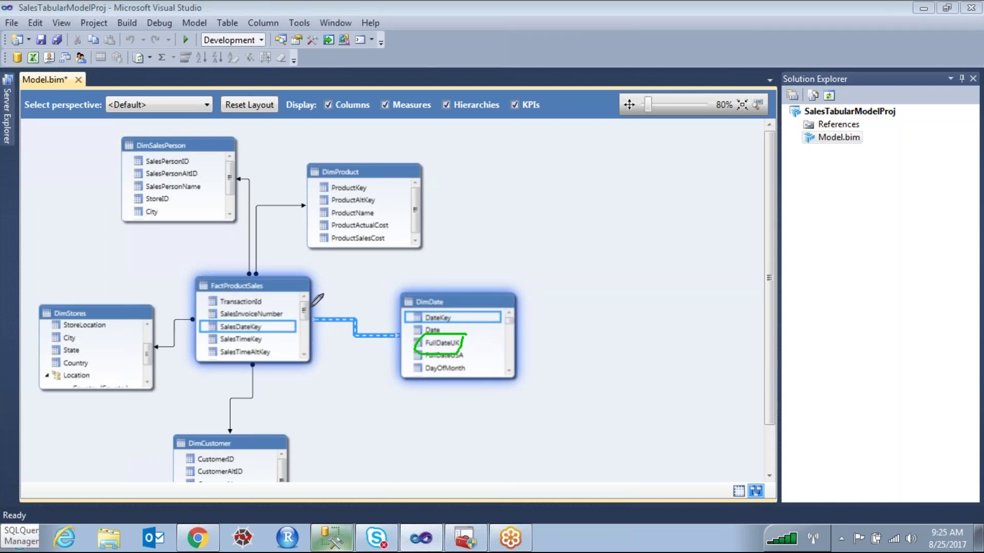
{"action": "left_click_drag", "start_coordinate": [291, 317], "coordinate": [303, 328]}
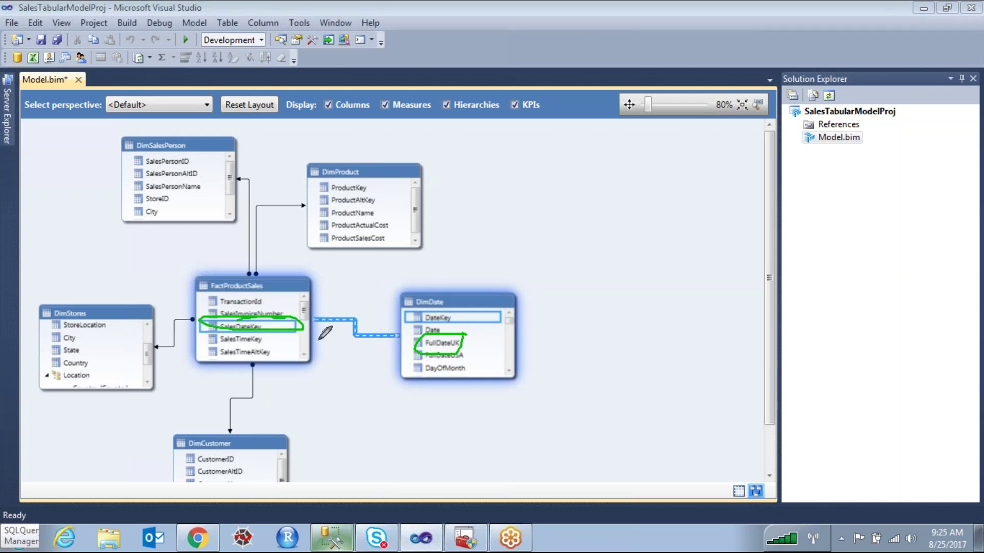
{"action": "left_click", "coordinate": [591, 50]}
{"action": "left_click_drag", "start_coordinate": [447, 315], "coordinate": [479, 283]}
{"action": "left_click_drag", "start_coordinate": [267, 318], "coordinate": [328, 267]}
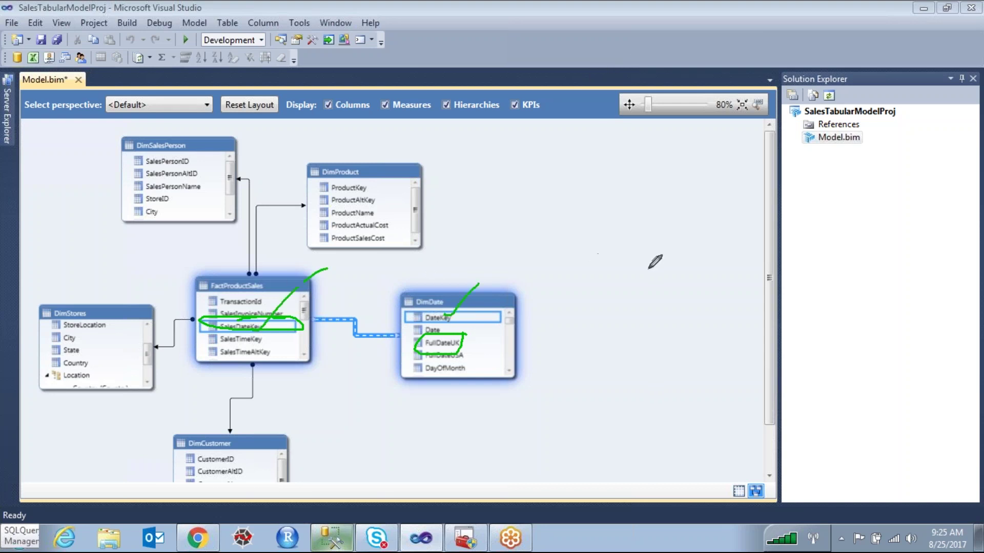
{"action": "left_click", "coordinate": [671, 52]}
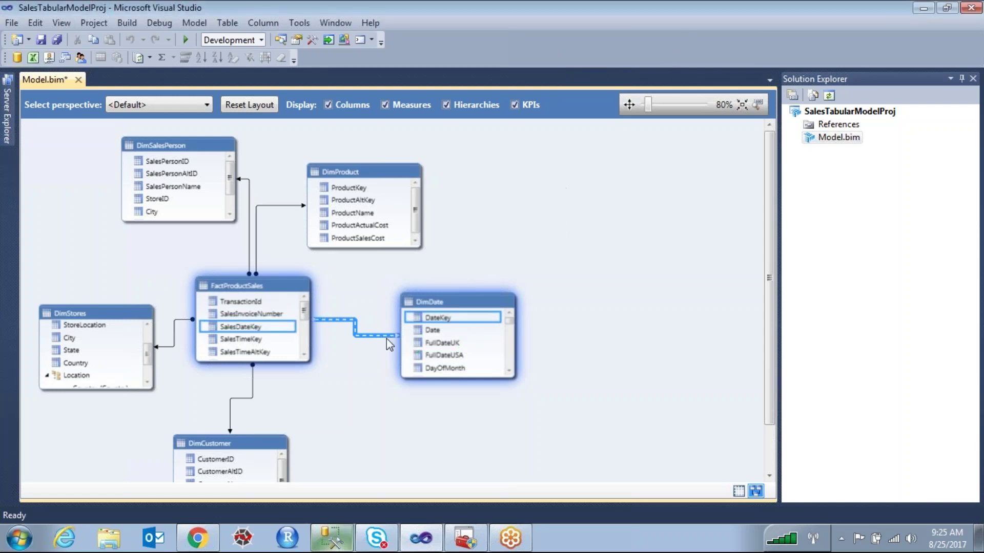
Open the FactProductSales–DimDate relationship for editing and make it active
{"action": "double_click", "coordinate": [348, 320]}
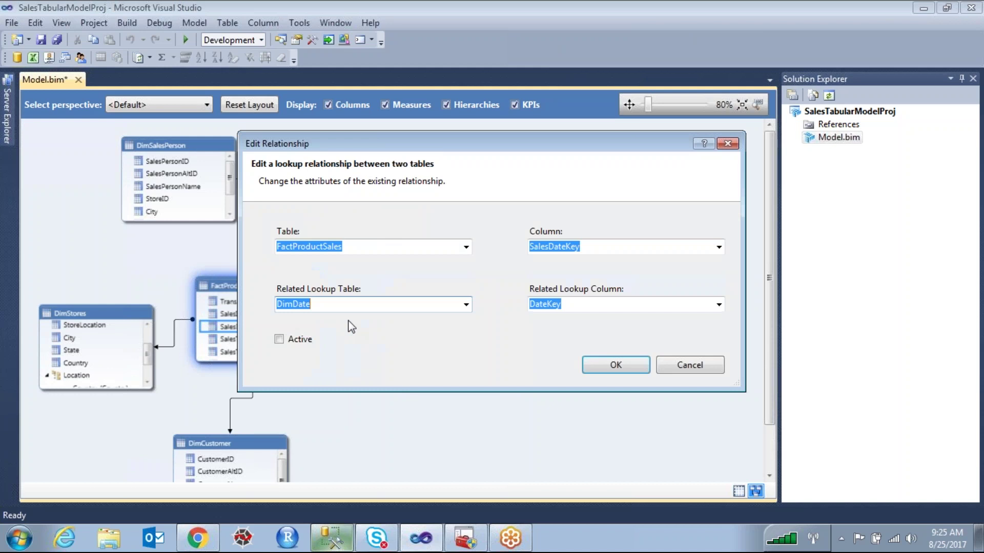
{"action": "left_click", "coordinate": [279, 339]}
{"action": "left_click", "coordinate": [611, 367]}
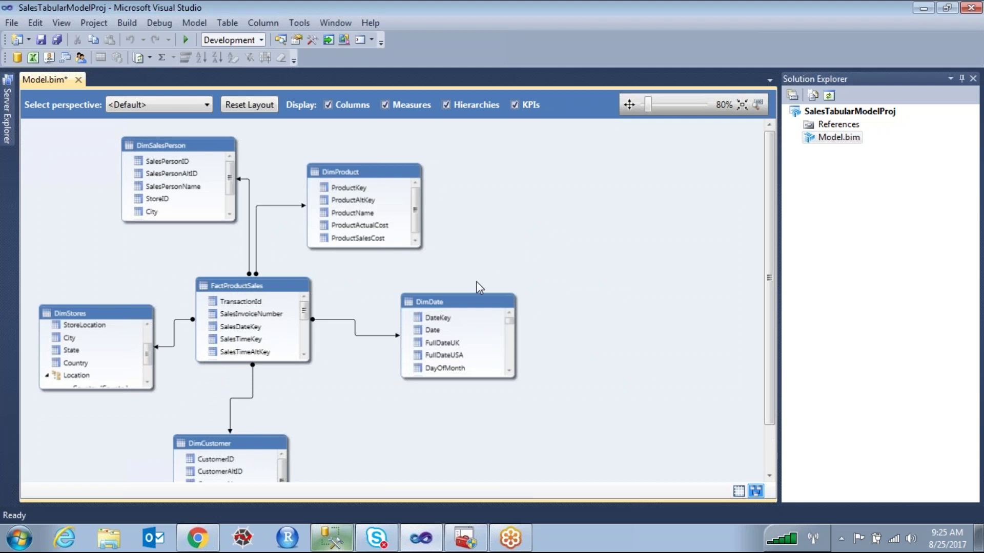
{"action": "right_click", "coordinate": [482, 297]}
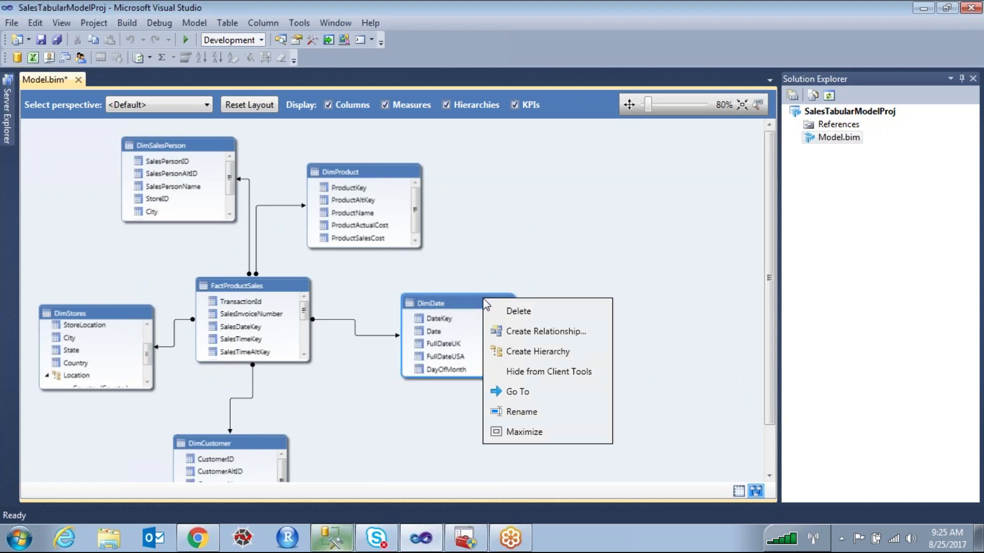
{"action": "left_click", "coordinate": [358, 289]}
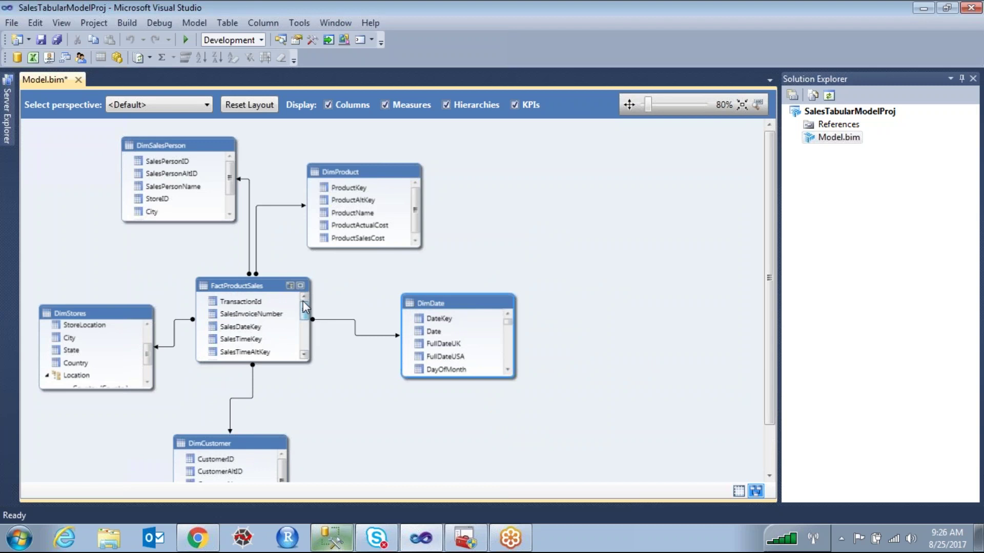
{"action": "left_click", "coordinate": [266, 316]}
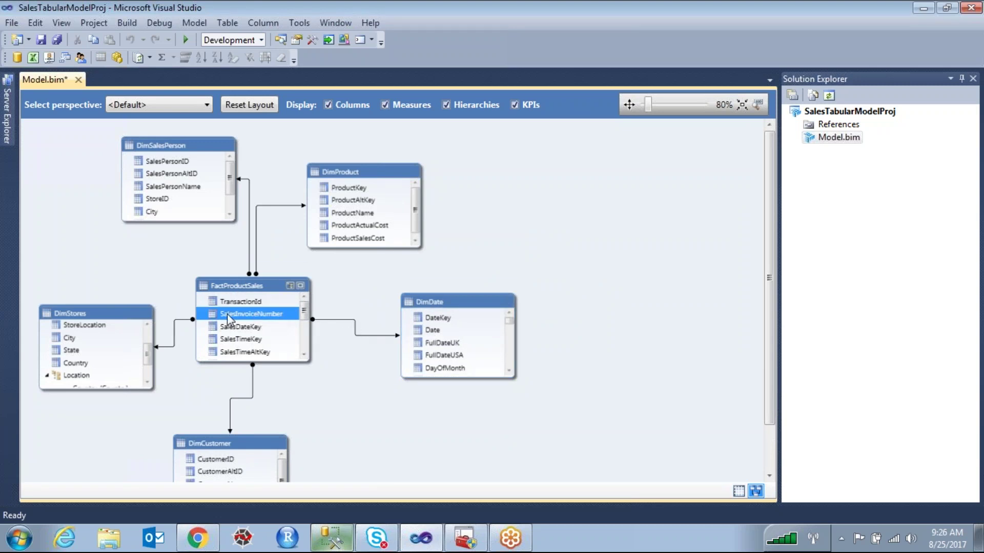
Delete the relationship between FactProductSales and DimCustomer from the model
{"action": "left_click", "coordinate": [275, 205]}
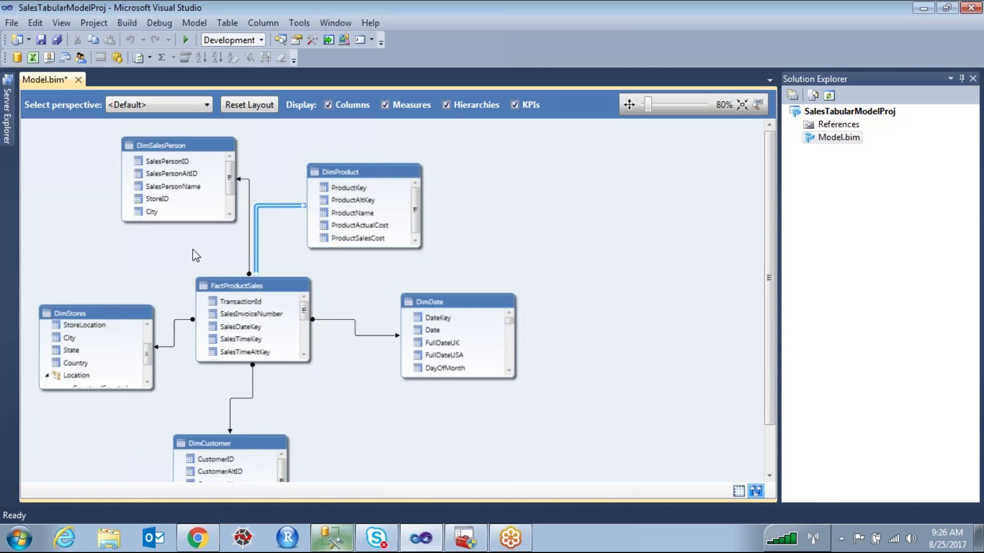
{"action": "left_click", "coordinate": [230, 405]}
{"action": "key", "text": "Delete"}
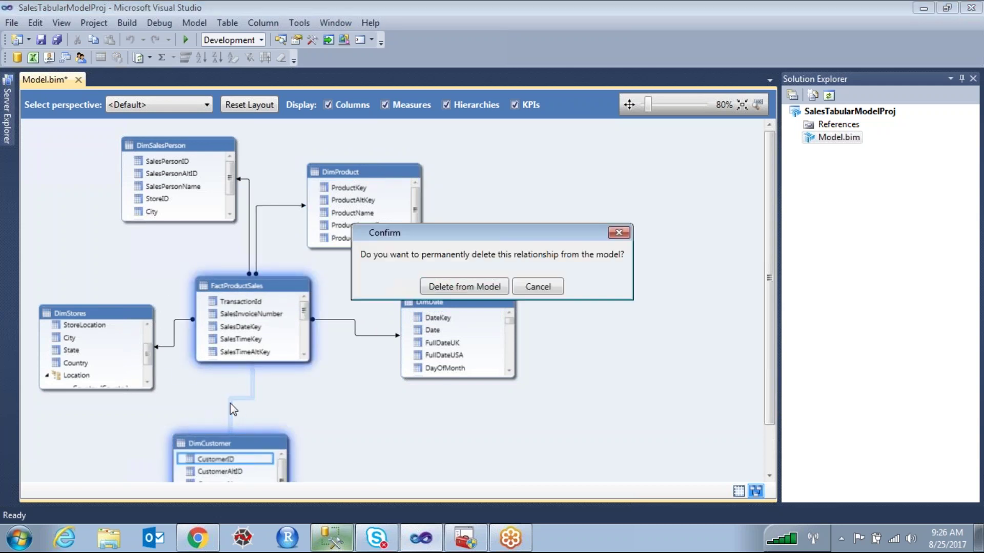
{"action": "key", "text": "Return"}
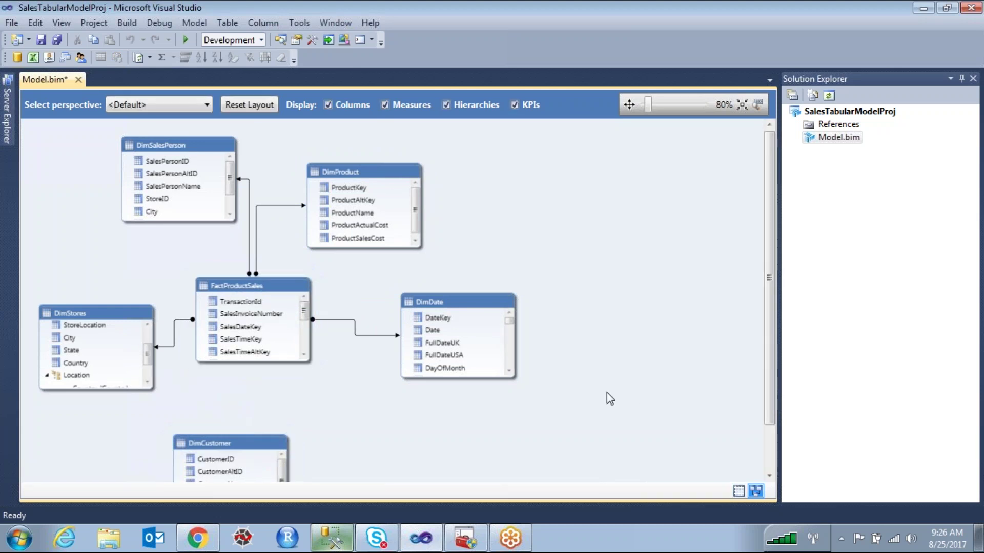
Set up a new relationship from CustomerID in DimCustomer to CustomerID in the related lookup table FactProductSales
{"action": "scroll", "coordinate": [625, 399], "scroll_direction": "down", "scroll_amount": 1}
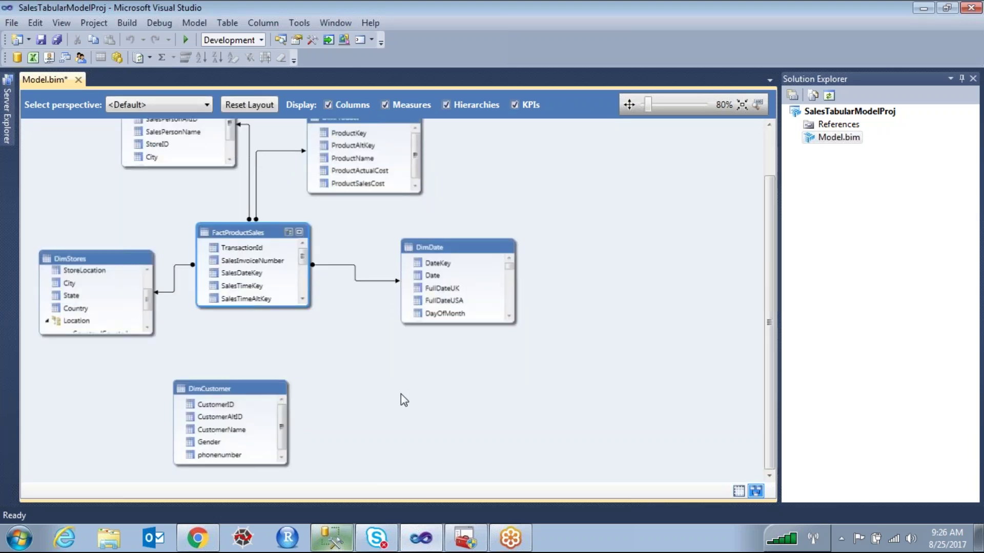
{"action": "left_click", "coordinate": [226, 390]}
{"action": "right_click", "coordinate": [225, 391]}
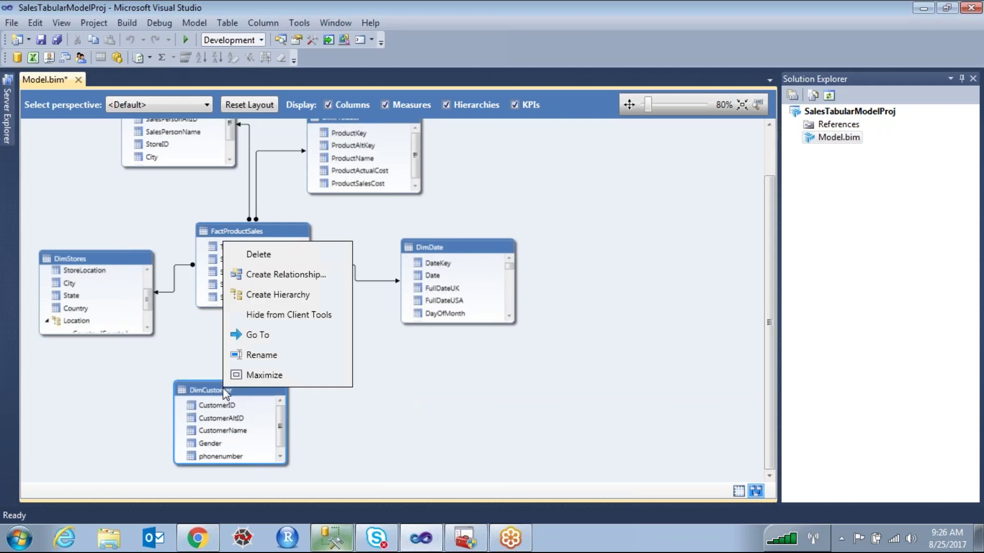
{"action": "left_click", "coordinate": [285, 275]}
{"action": "left_click_drag", "start_coordinate": [522, 145], "coordinate": [706, 123]}
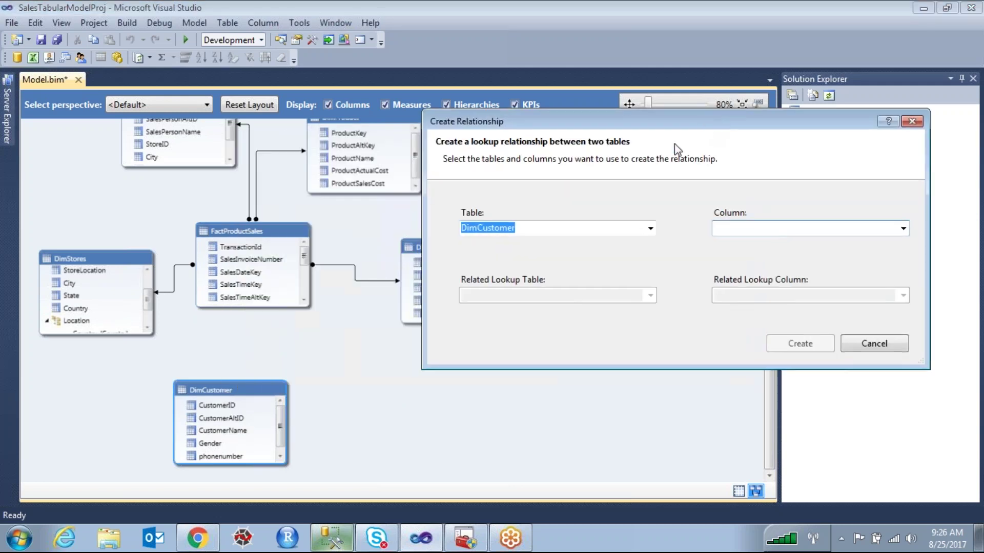
{"action": "left_click", "coordinate": [903, 229]}
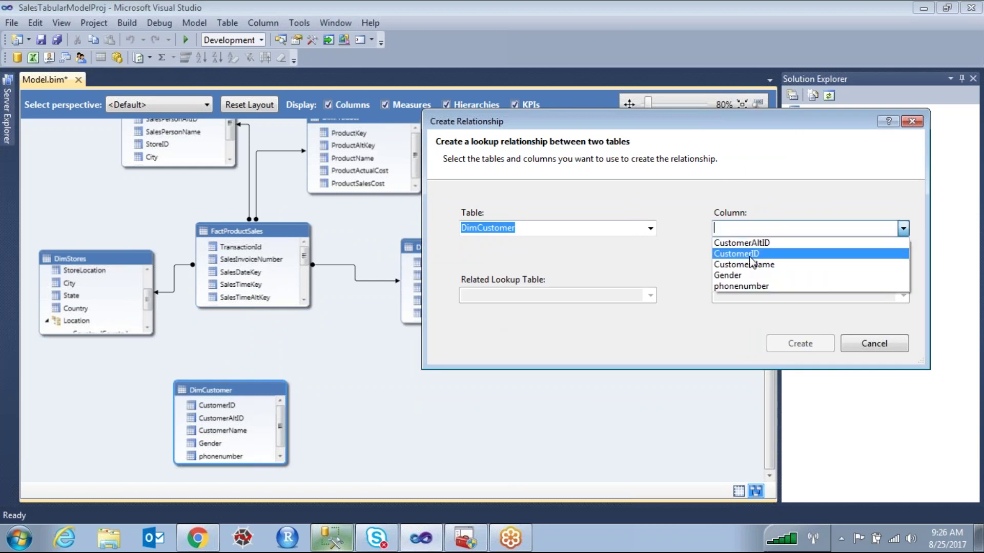
{"action": "left_click", "coordinate": [749, 257]}
{"action": "left_click", "coordinate": [653, 296]}
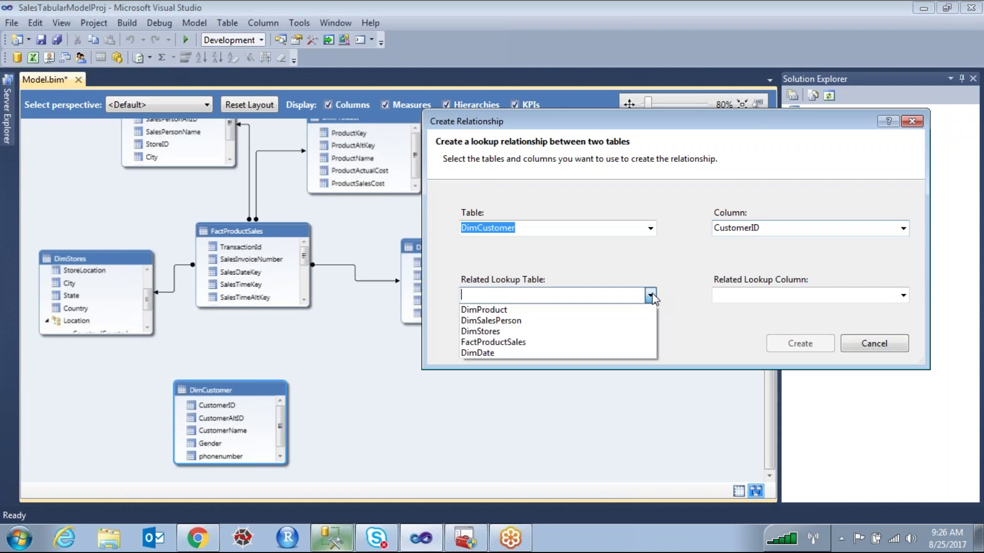
{"action": "left_click", "coordinate": [533, 341]}
{"action": "left_click", "coordinate": [776, 298]}
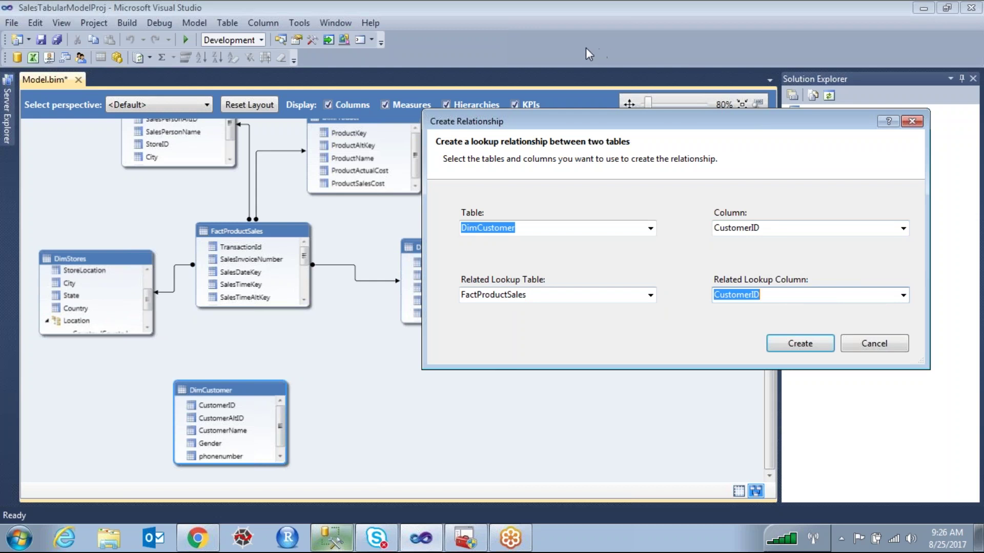
Review the two chosen CustomerID columns and the related lookup columns available in FactProductSales
{"action": "key", "text": "ctrl+2"}
{"action": "mouse_move", "coordinate": [758, 221]}
{"action": "left_mouse_down"}
{"action": "mouse_move", "coordinate": [724, 210]}
{"action": "mouse_move", "coordinate": [714, 234]}
{"action": "mouse_move", "coordinate": [766, 224]}
{"action": "left_mouse_up"}
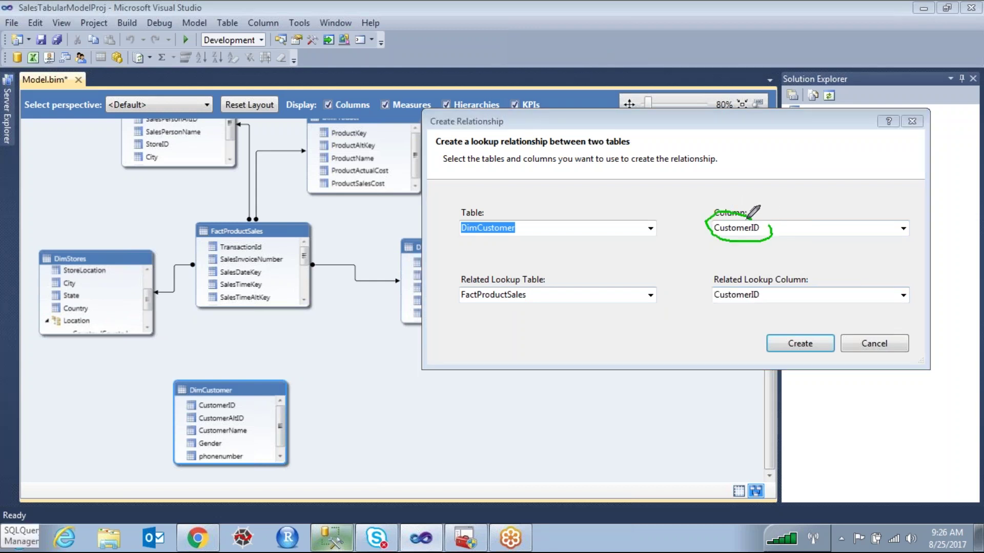
{"action": "mouse_move", "coordinate": [746, 280]}
{"action": "left_mouse_down"}
{"action": "mouse_move", "coordinate": [706, 315]}
{"action": "mouse_move", "coordinate": [818, 300]}
{"action": "mouse_move", "coordinate": [724, 290]}
{"action": "left_mouse_up"}
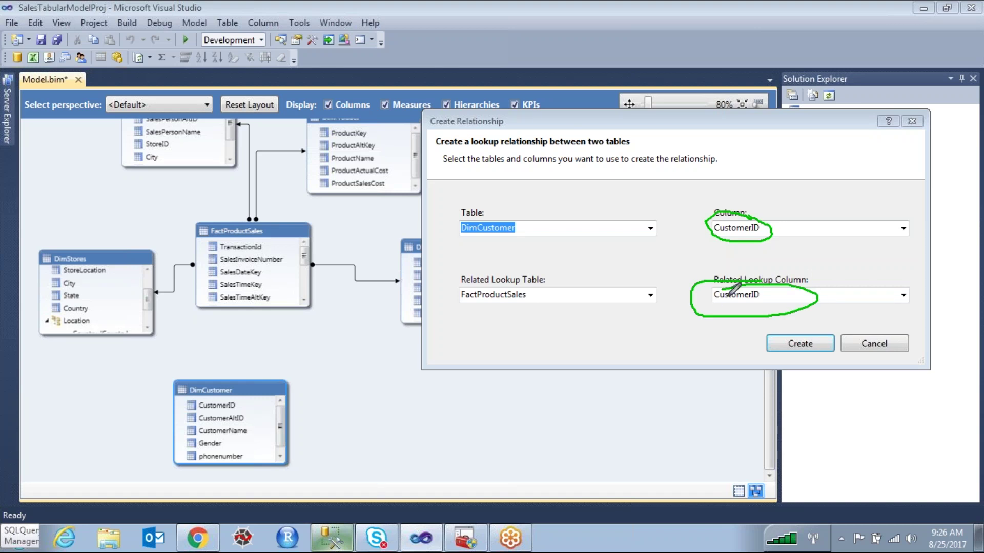
{"action": "left_click", "coordinate": [903, 295]}
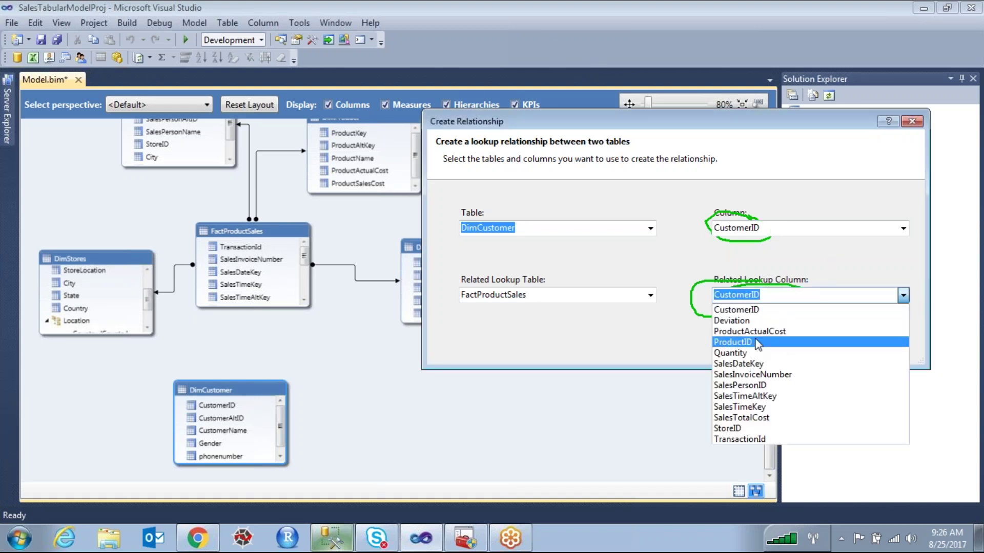
{"action": "left_click", "coordinate": [667, 334]}
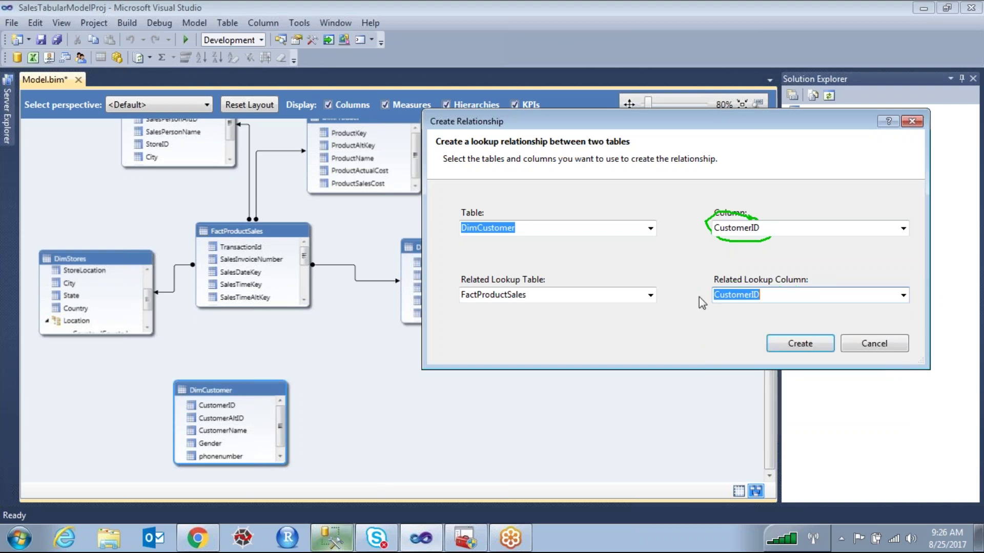
Try DimStores as the related lookup table and return to FactProductSales with CustomerID as the lookup column
{"action": "left_click", "coordinate": [650, 295]}
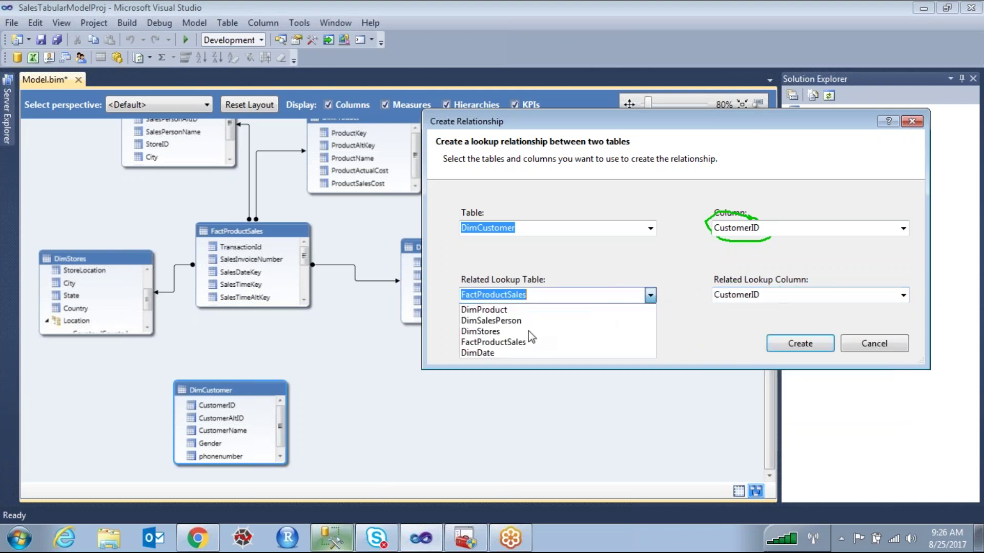
{"action": "left_click", "coordinate": [528, 330]}
{"action": "left_click", "coordinate": [650, 296]}
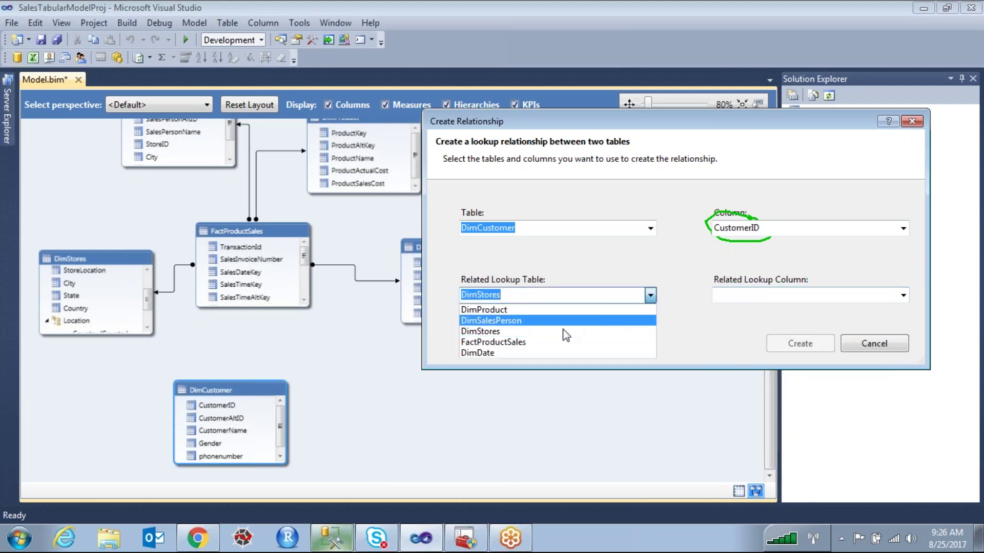
{"action": "left_click", "coordinate": [527, 342]}
{"action": "key", "text": "Tab"}
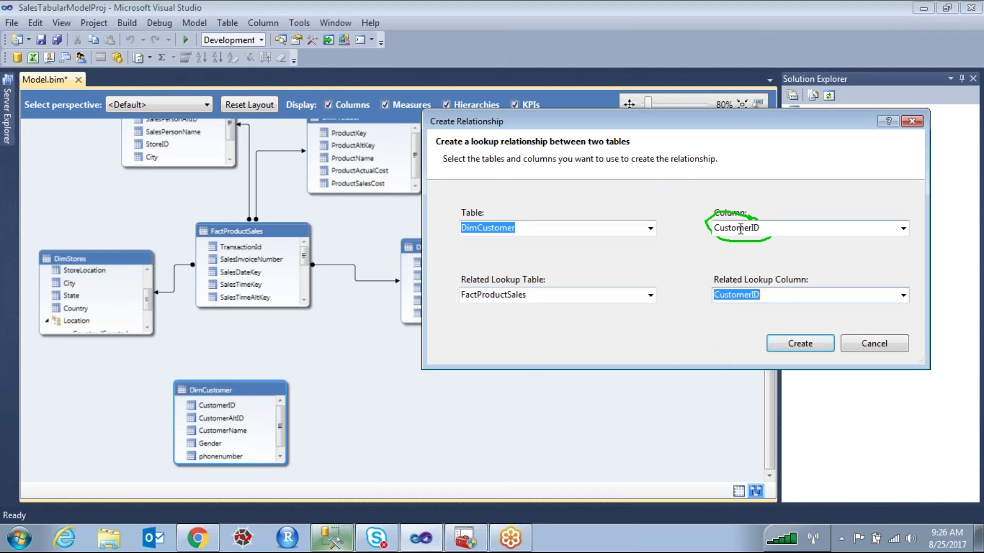
Compare the key column of DimCustomer with the related lookup table and column in the new relationship
{"action": "key", "text": "ctrl+shift+p"}
{"action": "mouse_move", "coordinate": [758, 218]}
{"action": "left_mouse_down"}
{"action": "mouse_move", "coordinate": [708, 223]}
{"action": "mouse_move", "coordinate": [708, 245]}
{"action": "mouse_move", "coordinate": [761, 230]}
{"action": "left_mouse_up"}
{"action": "mouse_move", "coordinate": [756, 283]}
{"action": "left_mouse_down"}
{"action": "mouse_move", "coordinate": [734, 284]}
{"action": "mouse_move", "coordinate": [735, 298]}
{"action": "left_mouse_up"}
{"action": "left_click_drag", "start_coordinate": [501, 281], "coordinate": [630, 260]}
{"action": "left_click_drag", "start_coordinate": [738, 251], "coordinate": [691, 215]}
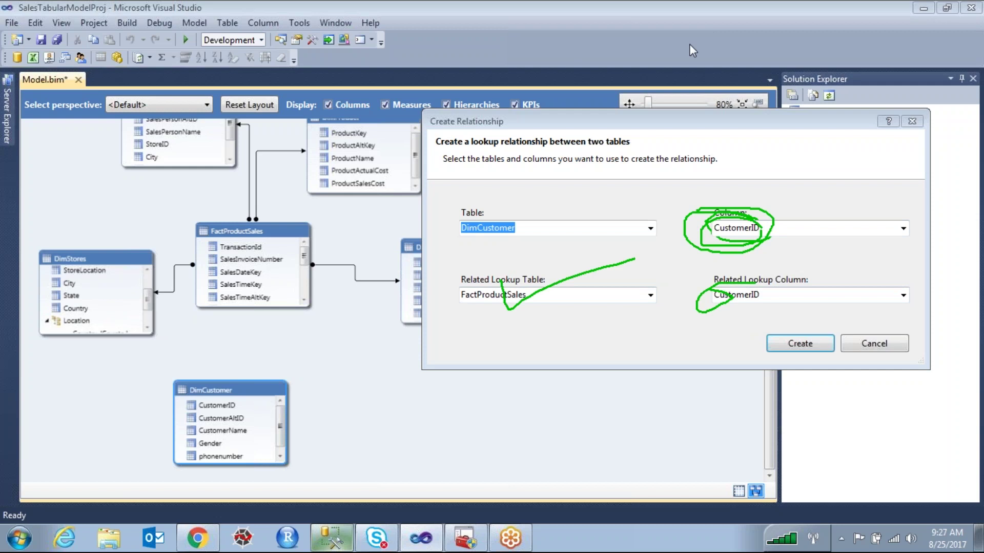
{"action": "key", "text": "Escape"}
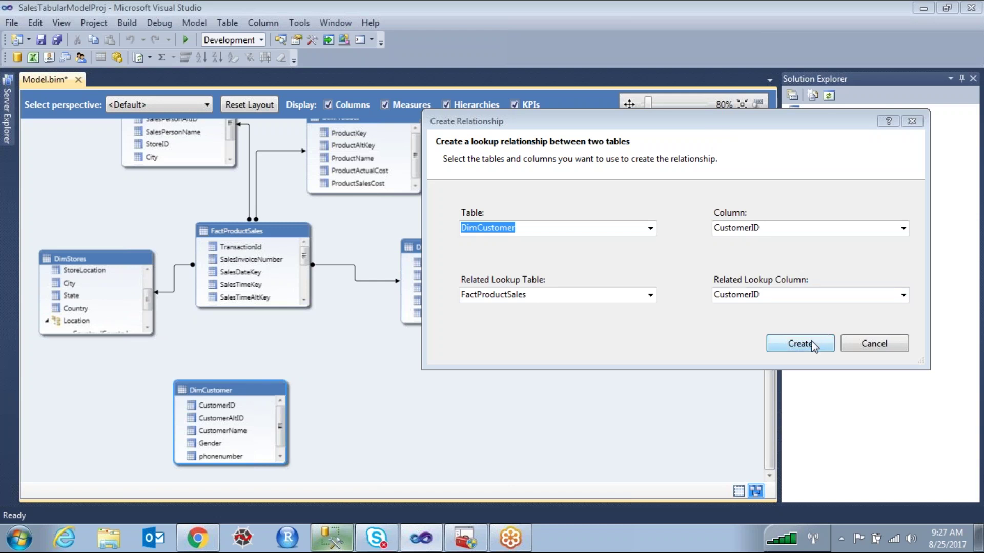
Create the DimCustomer–FactProductSales relationship and check its Active setting in the relationship editor without changing it
{"action": "left_click_drag", "start_coordinate": [733, 131], "coordinate": [571, 121]}
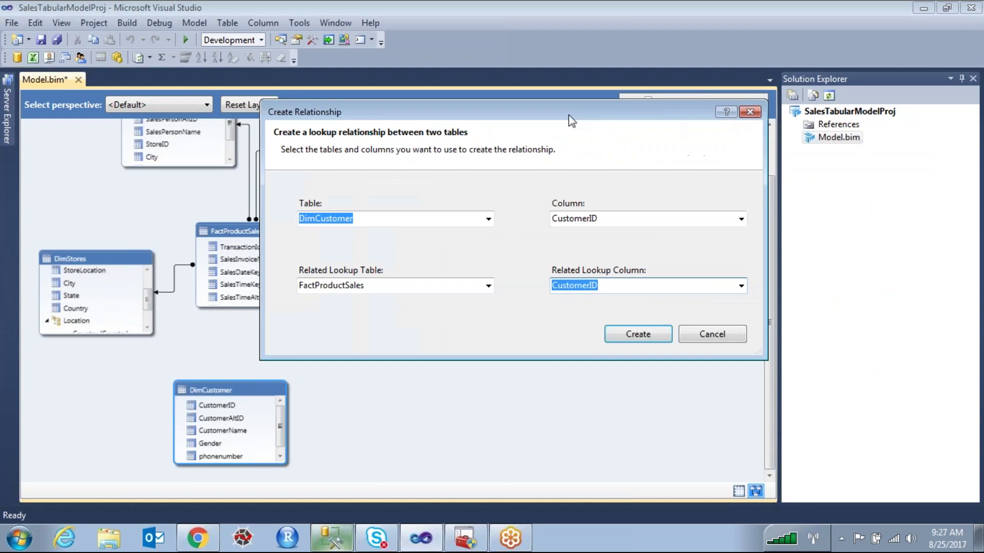
{"action": "key", "text": "ctrl+2"}
{"action": "left_click_drag", "start_coordinate": [284, 335], "coordinate": [302, 328]}
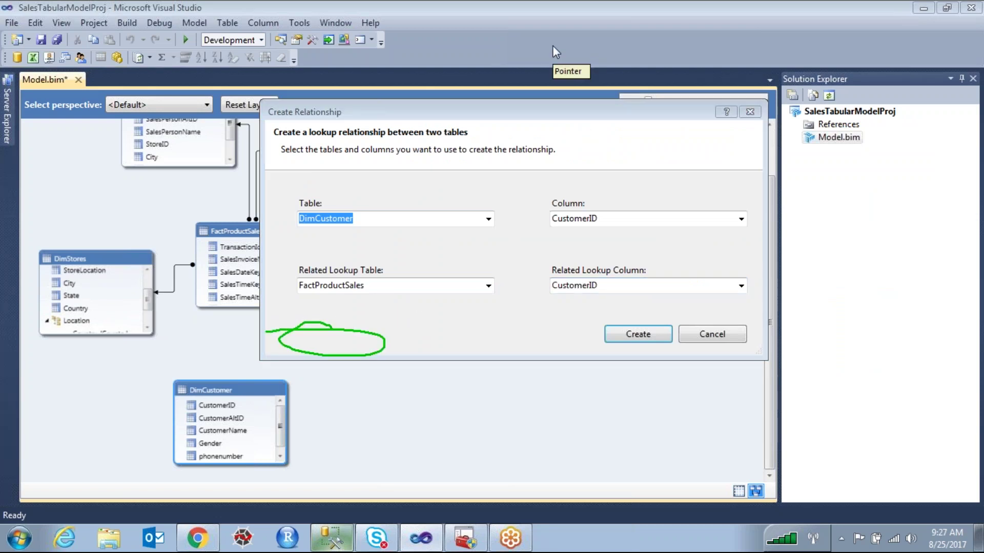
{"action": "left_click", "coordinate": [630, 335]}
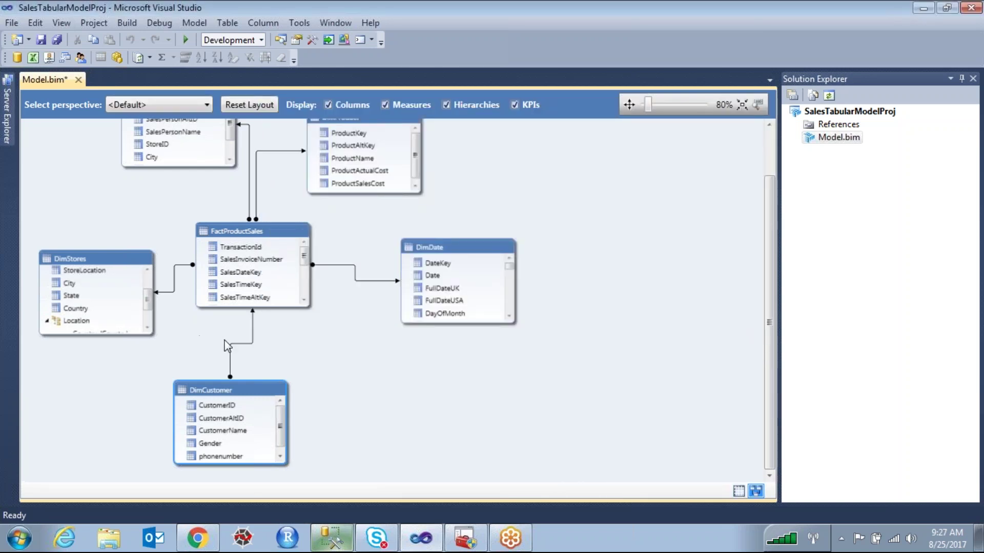
{"action": "double_click", "coordinate": [228, 343]}
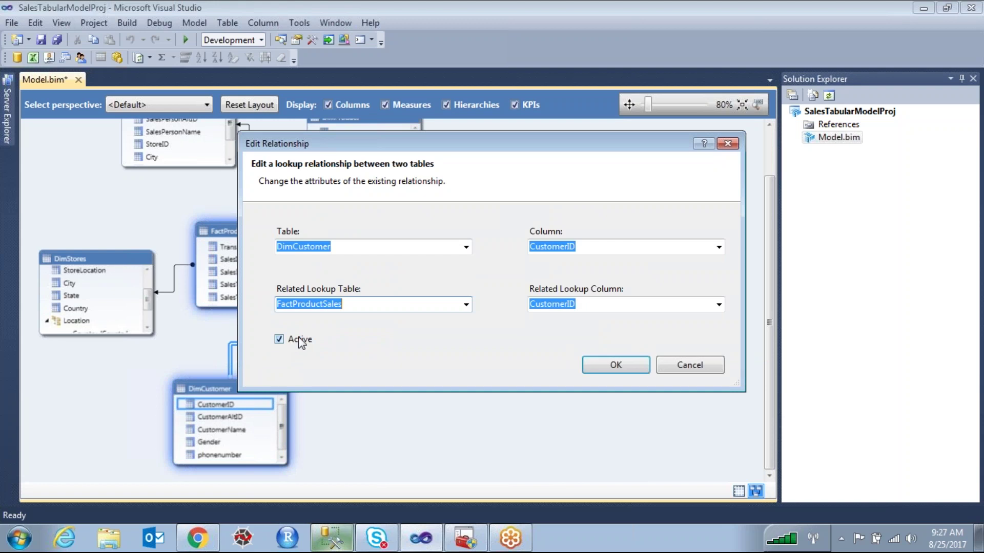
{"action": "left_click", "coordinate": [629, 366]}
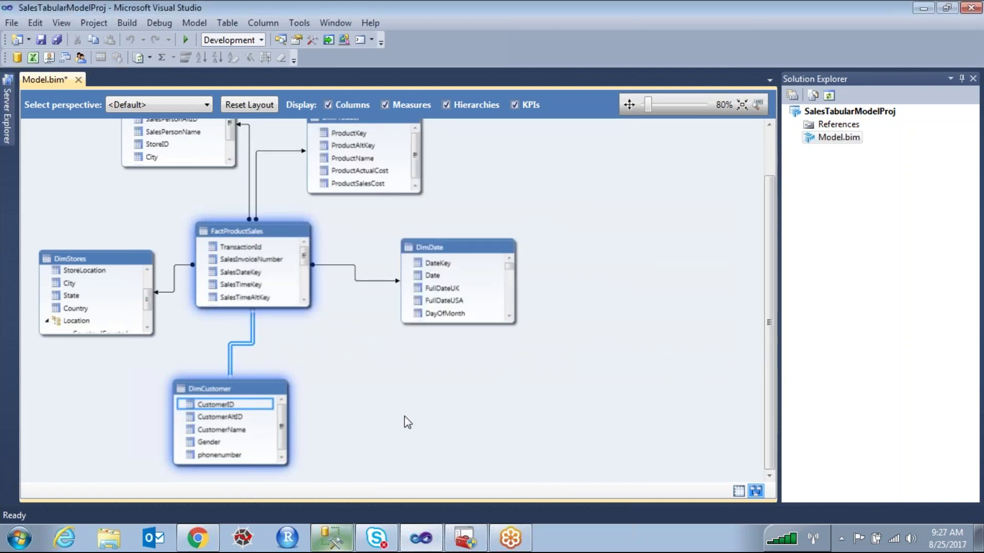
{"action": "scroll", "coordinate": [404, 416], "scroll_direction": "up", "scroll_amount": 2}
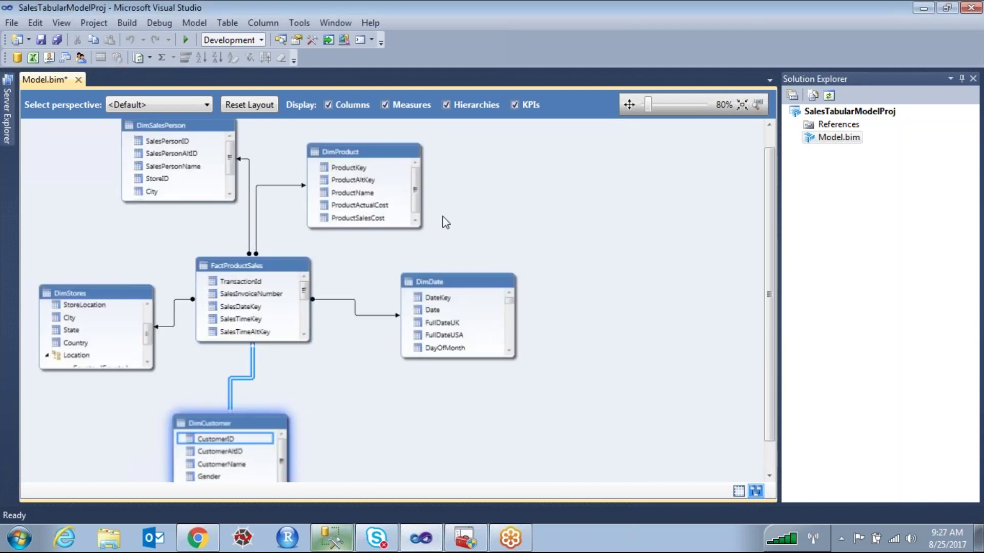
{"action": "scroll", "coordinate": [445, 222], "scroll_direction": "up", "scroll_amount": 1}
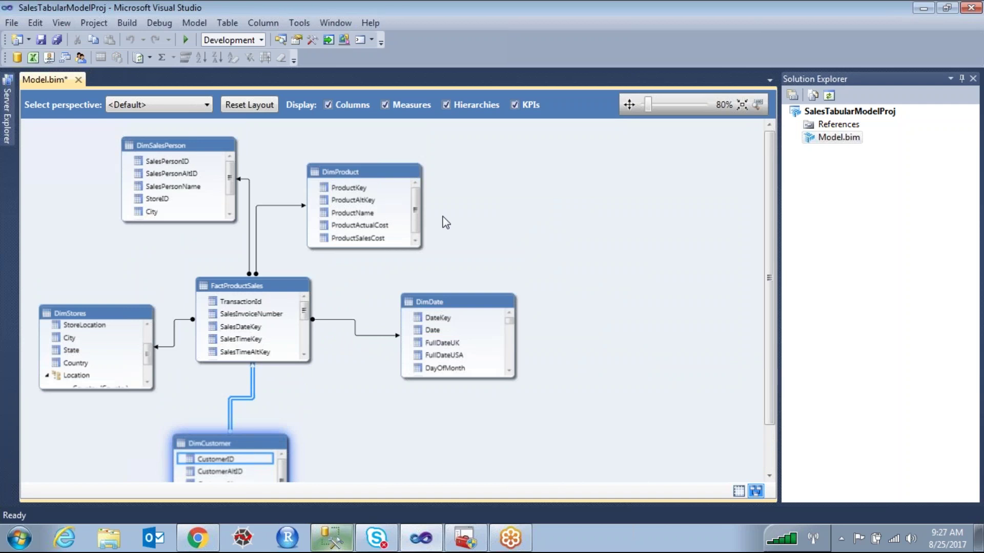
{"action": "scroll", "coordinate": [445, 222], "scroll_direction": "down", "scroll_amount": 3}
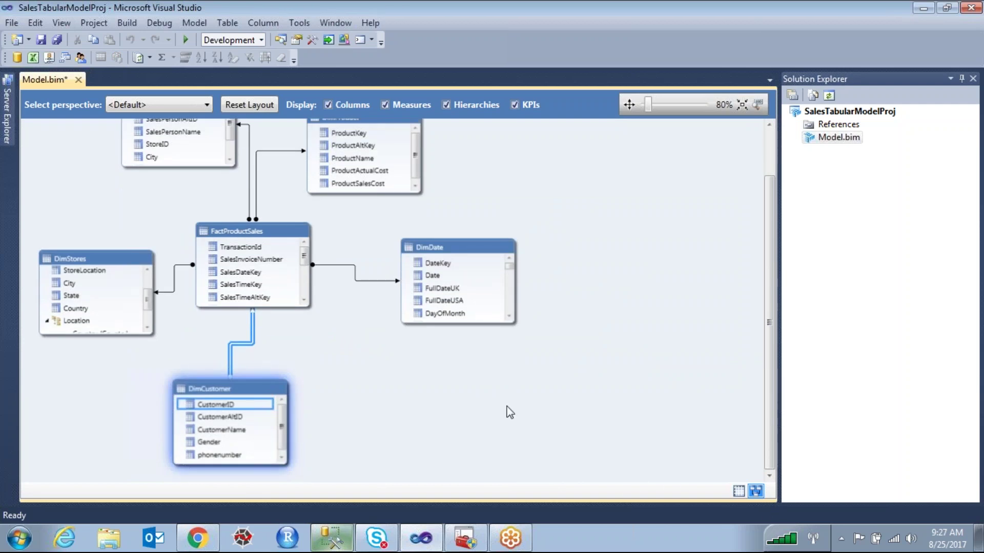
{"action": "scroll", "coordinate": [469, 352], "scroll_direction": "up", "scroll_amount": 3}
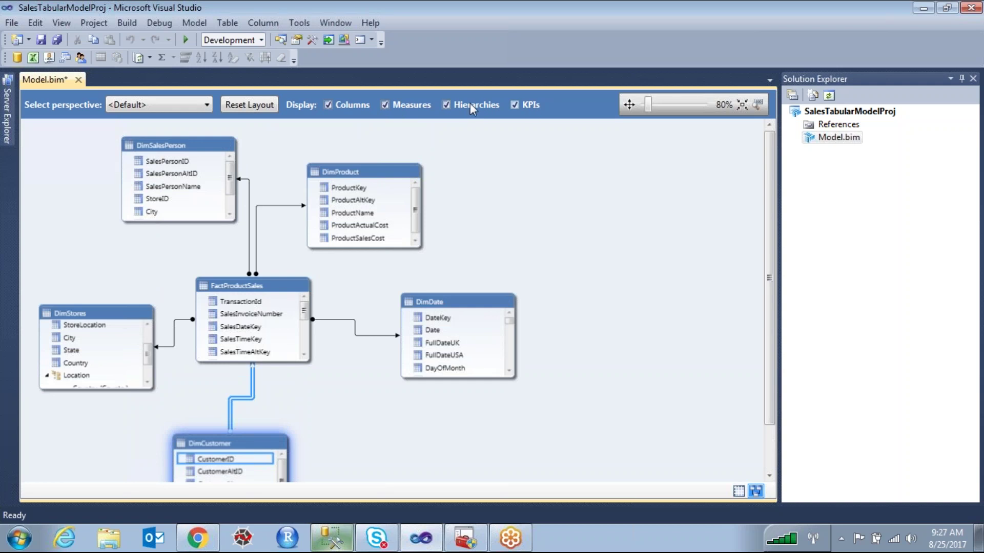
Hide the columns, measures, hierarchies and KPIs of all tables in the diagram
{"action": "left_click", "coordinate": [328, 105]}
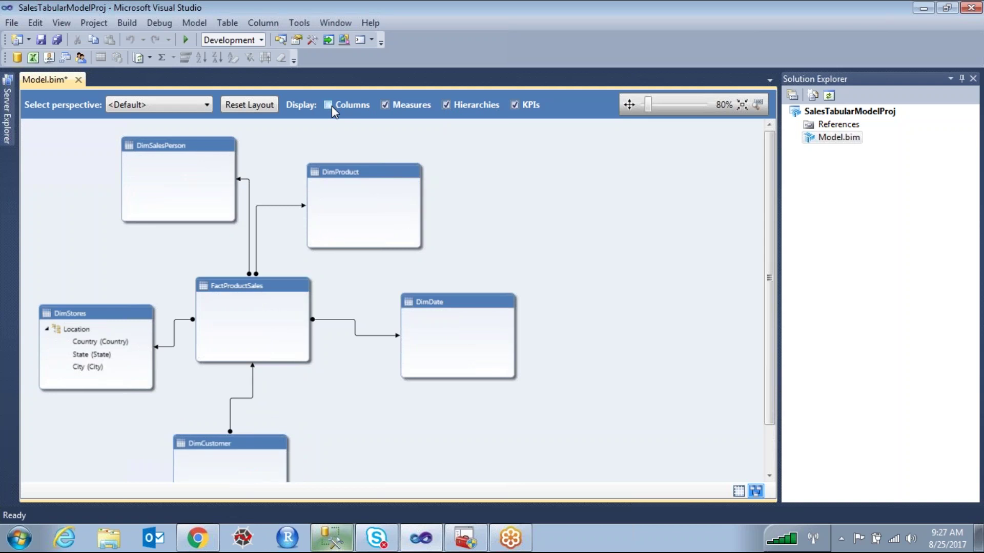
{"action": "left_click", "coordinate": [385, 104]}
{"action": "left_click", "coordinate": [446, 104]}
{"action": "left_click", "coordinate": [515, 105]}
{"action": "left_click", "coordinate": [194, 147]}
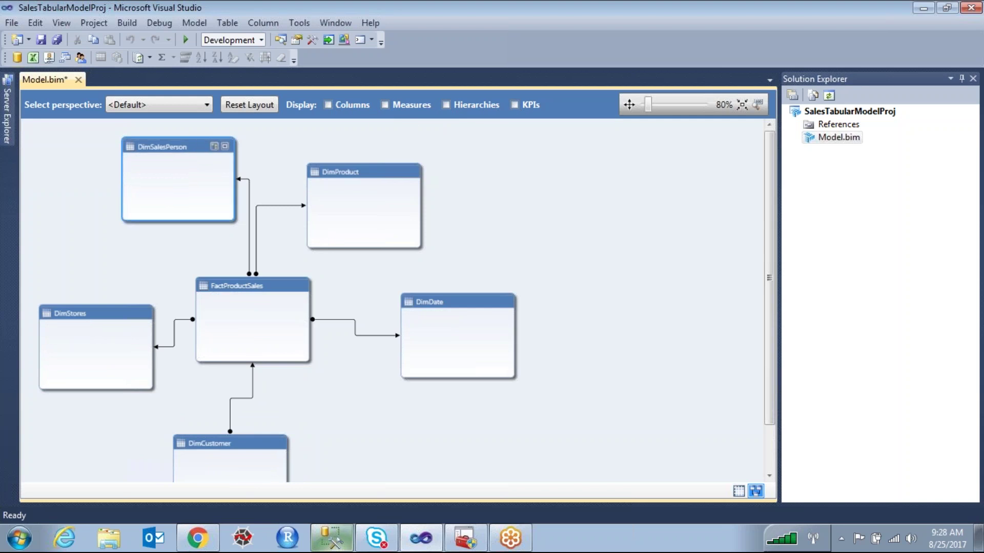
{"action": "key", "text": "Tab"}
{"action": "key", "text": "ctrl+2"}
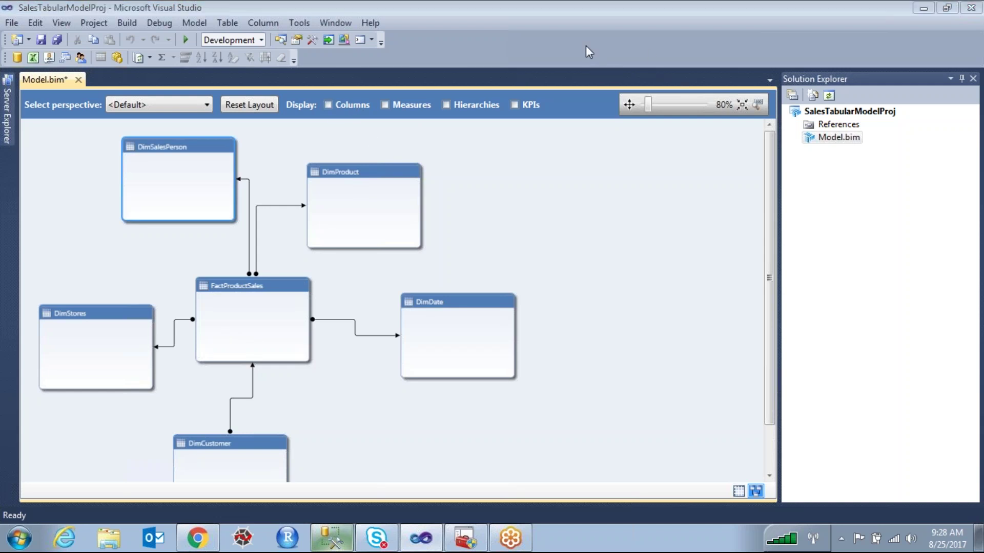
{"action": "mouse_move", "coordinate": [318, 110]}
{"action": "left_mouse_down"}
{"action": "mouse_move", "coordinate": [538, 114]}
{"action": "mouse_move", "coordinate": [554, 97]}
{"action": "mouse_move", "coordinate": [546, 67]}
{"action": "mouse_move", "coordinate": [320, 89]}
{"action": "left_mouse_up"}
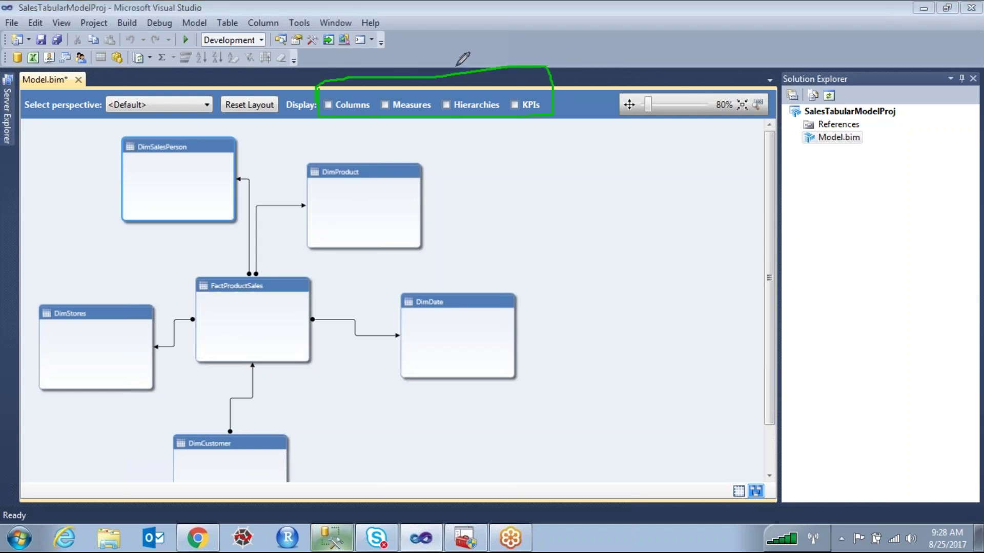
Show columns in the diagram tables again and look through the column list of DimStores
{"action": "left_click", "coordinate": [328, 105]}
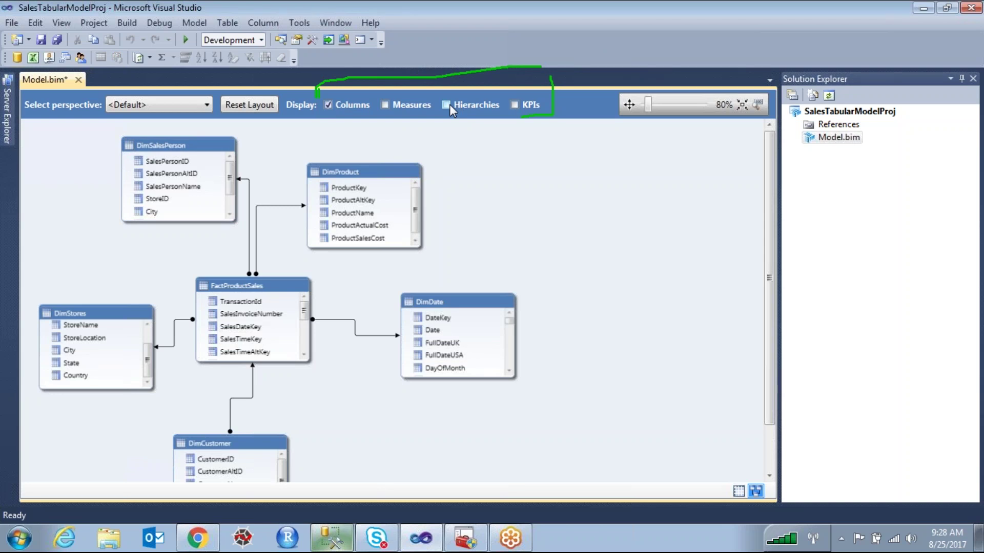
{"action": "scroll", "coordinate": [148, 346], "scroll_direction": "up", "scroll_amount": 2}
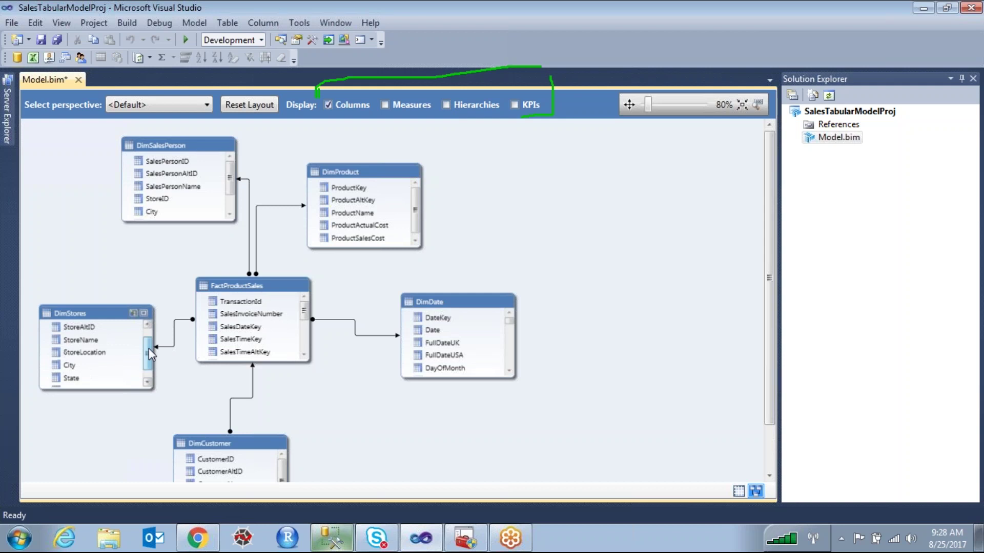
{"action": "scroll", "coordinate": [149, 331], "scroll_direction": "down", "scroll_amount": 2}
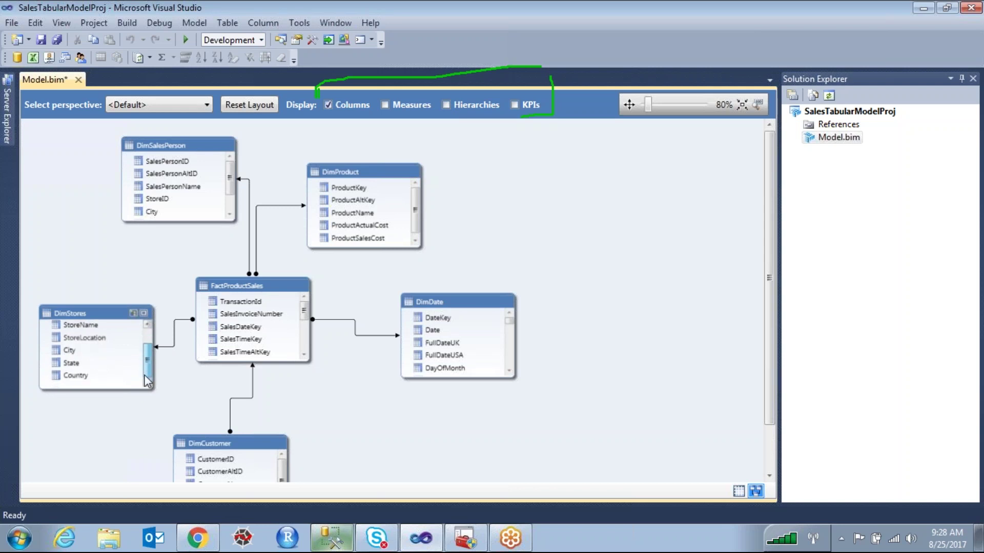
{"action": "left_click", "coordinate": [56, 322]}
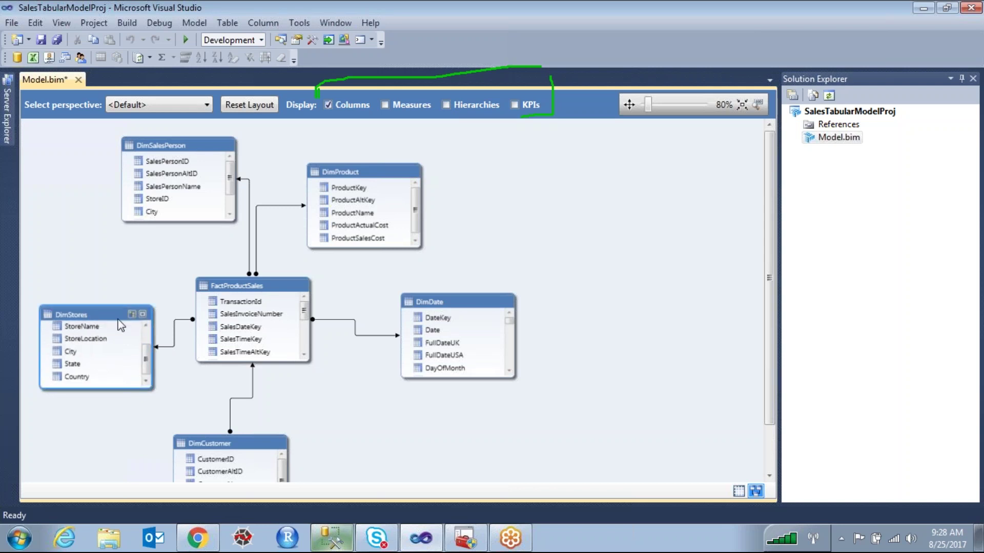
Show hierarchies in the diagram tables and look over the levels of the Location hierarchy in DimStores
{"action": "left_click", "coordinate": [447, 106]}
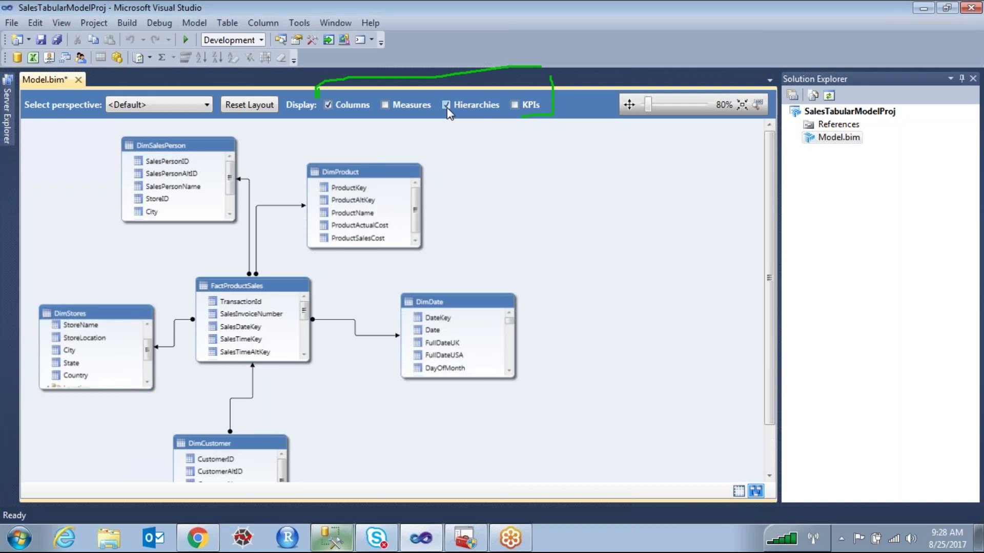
{"action": "scroll", "coordinate": [147, 366], "scroll_direction": "down", "scroll_amount": 2}
{"action": "scroll", "coordinate": [147, 368], "scroll_direction": "down", "scroll_amount": 2}
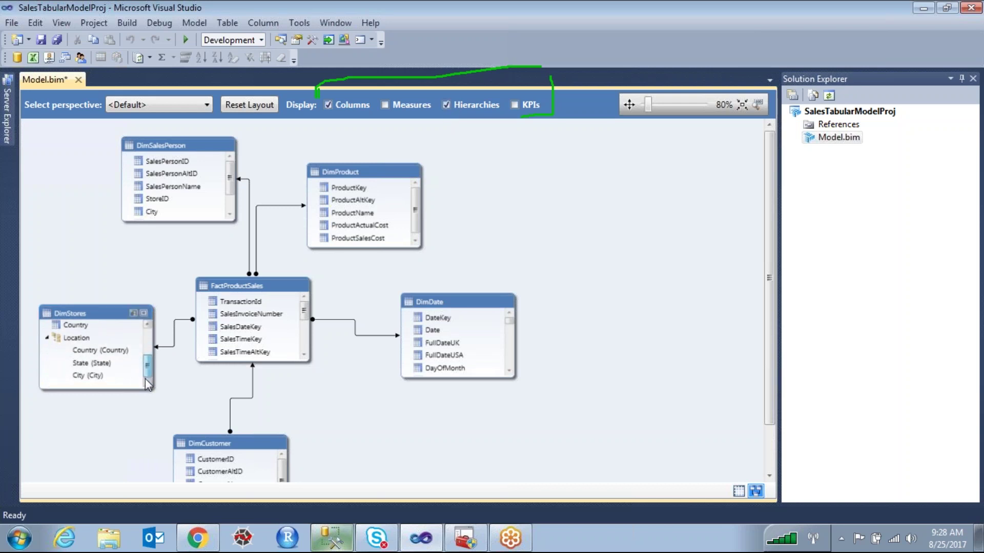
{"action": "left_click", "coordinate": [107, 360]}
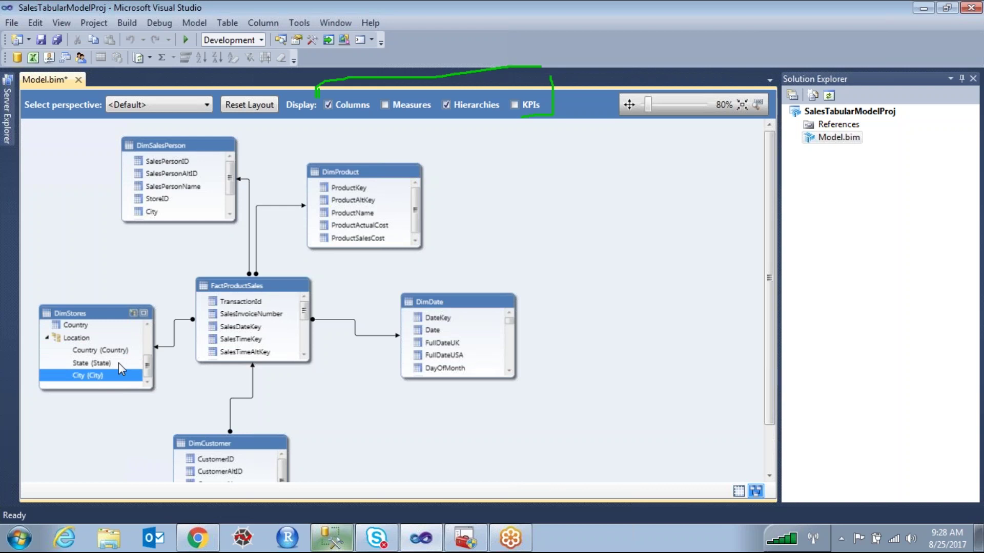
Delete the Location hierarchy of DimStores permanently from the model
{"action": "left_click", "coordinate": [85, 339]}
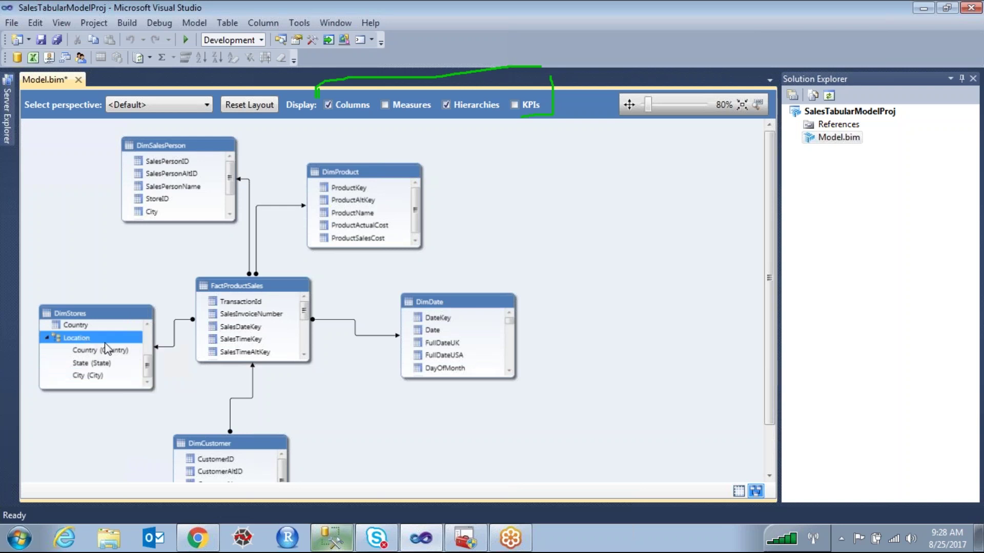
{"action": "key", "text": "Delete"}
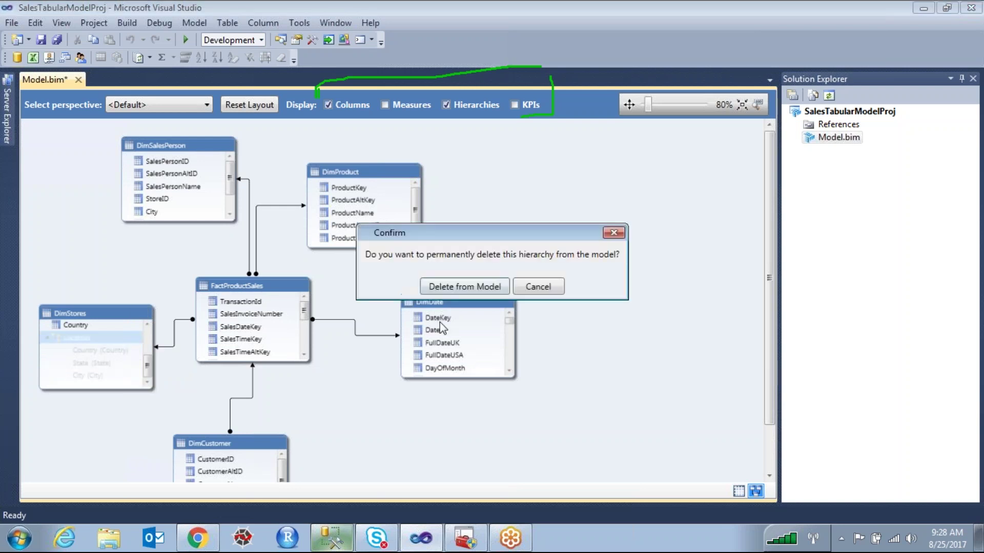
{"action": "left_click", "coordinate": [447, 291]}
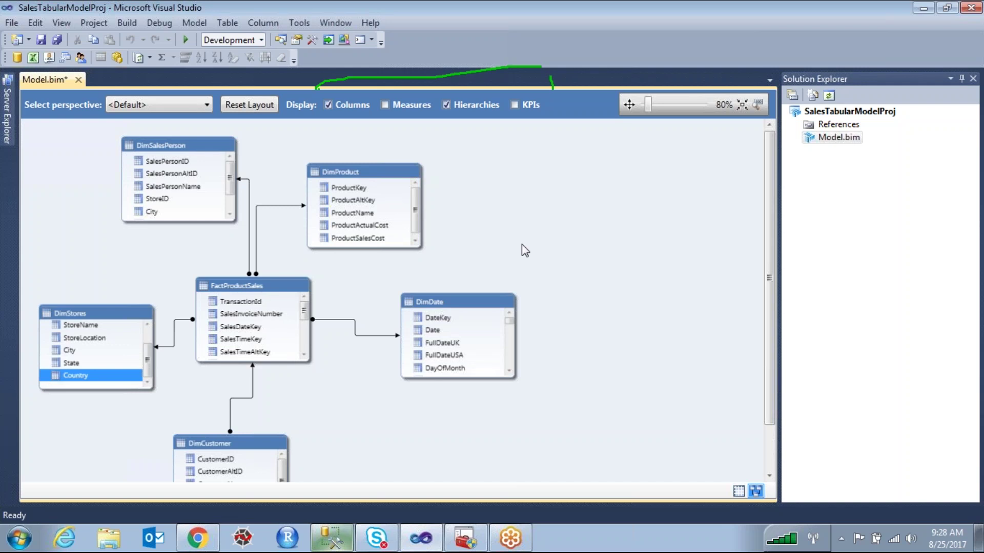
Switch to Excel 2013 and create a blank workbook
{"action": "left_click", "coordinate": [19, 538]}
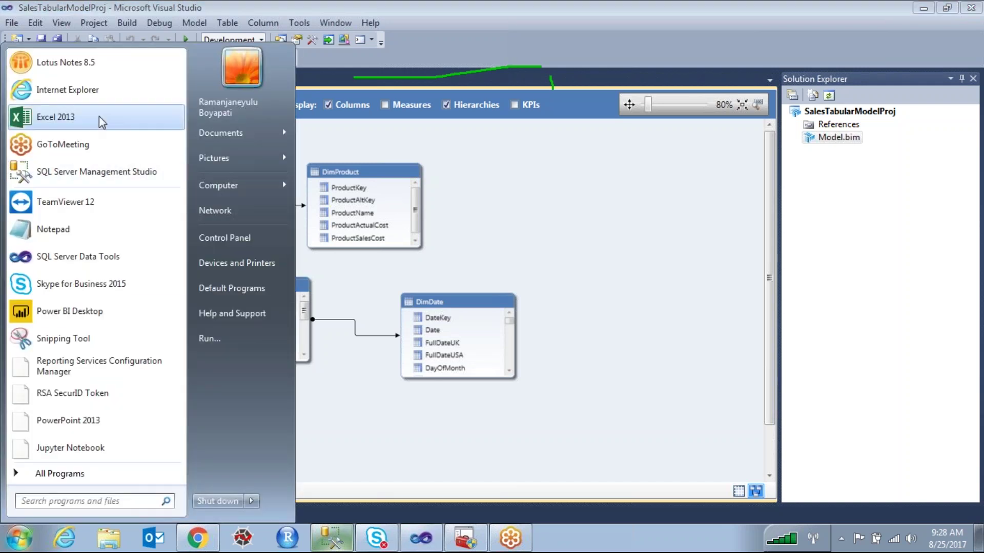
{"action": "left_click", "coordinate": [685, 203]}
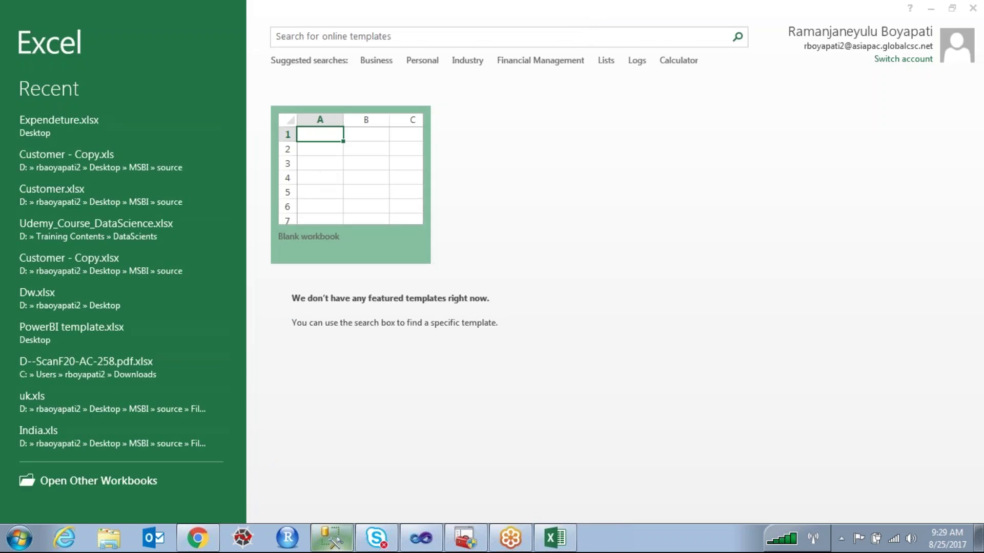
{"action": "key", "text": "Return"}
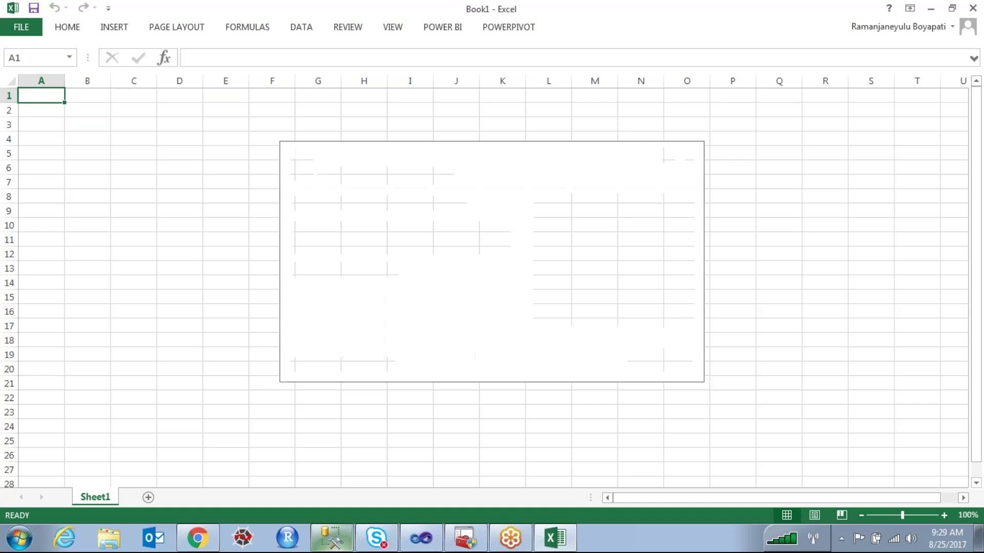
{"action": "left_click", "coordinate": [688, 366]}
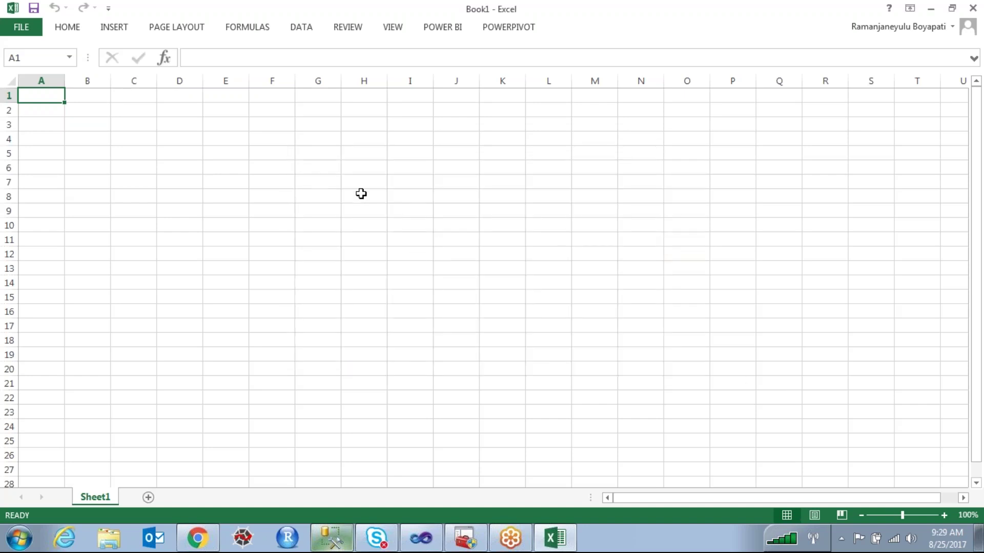
Enter the headers Country, State and City in cells H8 to J8
{"action": "left_click", "coordinate": [361, 194]}
{"action": "type", "text": "Country"}
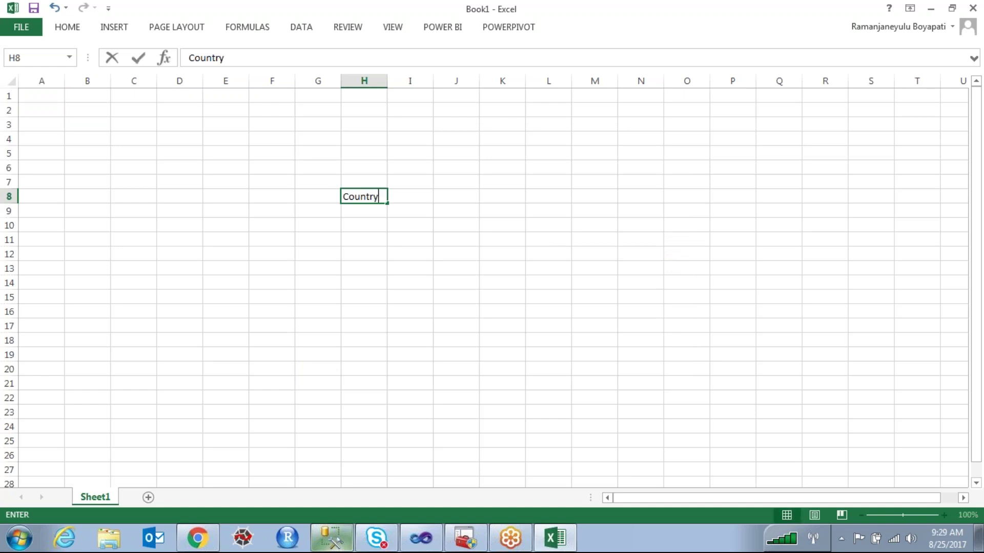
{"action": "key", "text": "Tab"}
{"action": "type", "text": "State"}
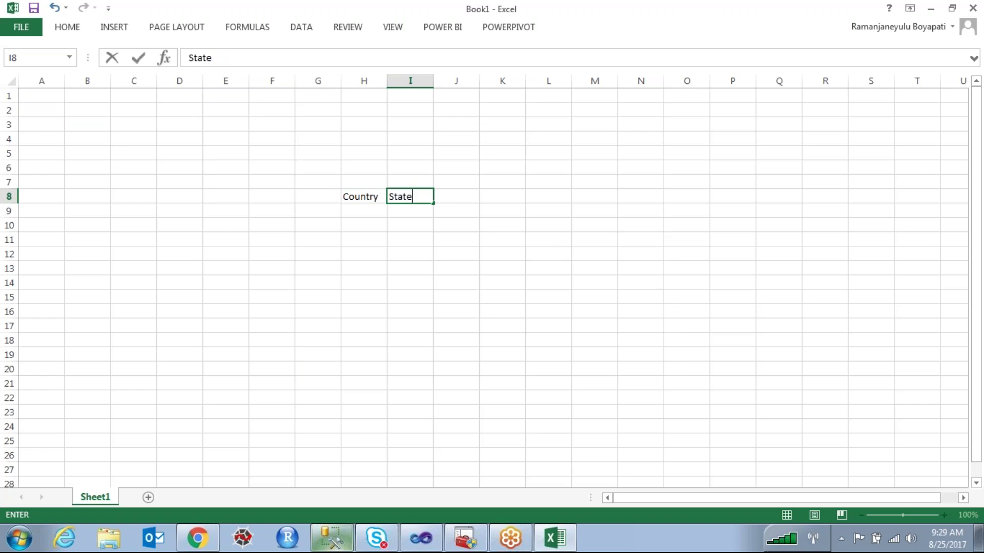
{"action": "key", "text": "Tab"}
{"action": "type", "text": "City"}
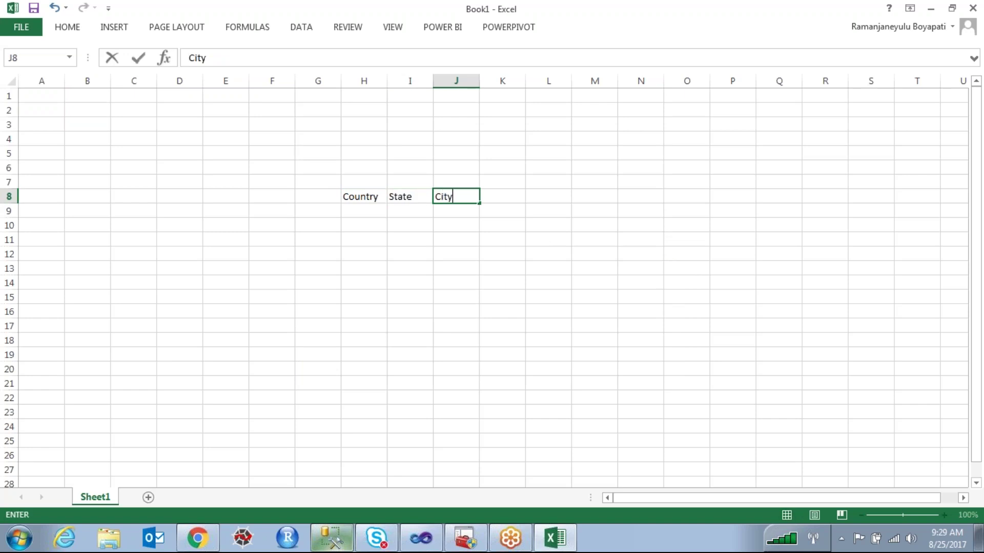
{"action": "left_click", "coordinate": [415, 279]}
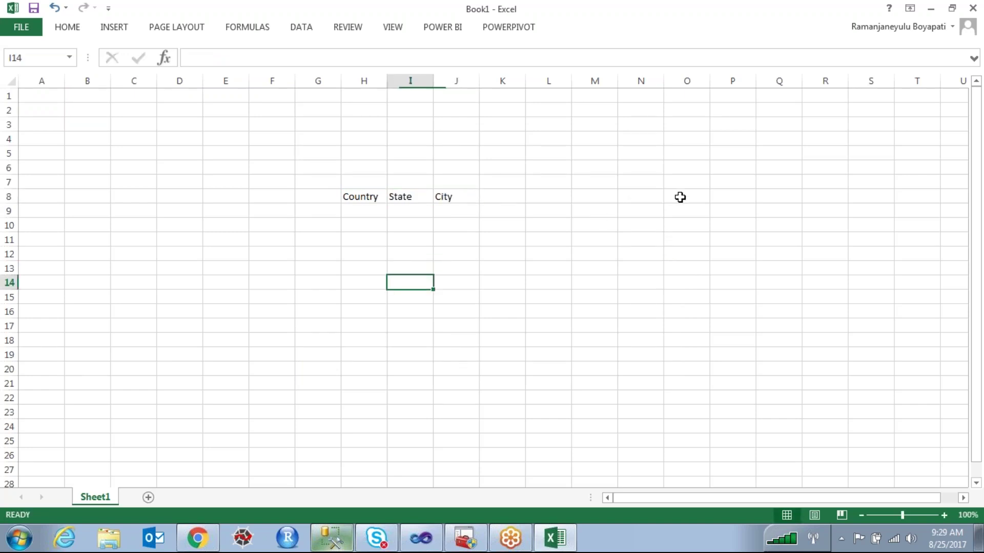
Enter the header Locationid in cell G8 and fit column G to its content
{"action": "left_click", "coordinate": [318, 195]}
{"action": "type", "text": "Lo"}
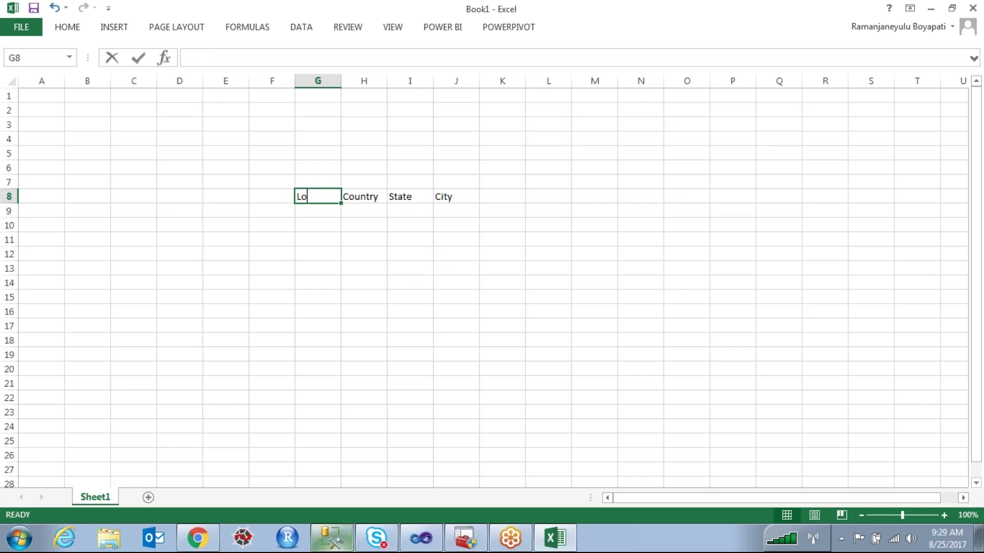
{"action": "type", "text": "cationid"}
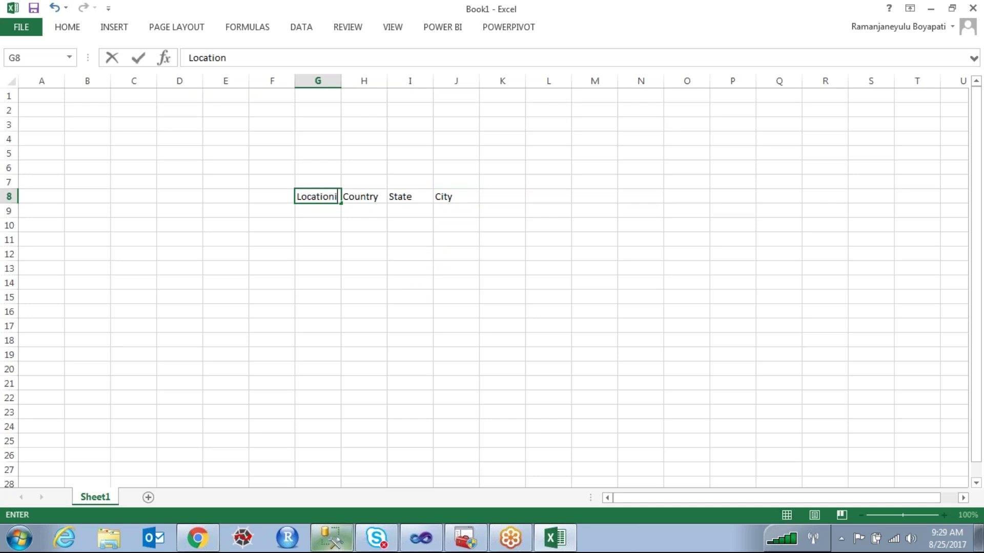
{"action": "left_click", "coordinate": [362, 279]}
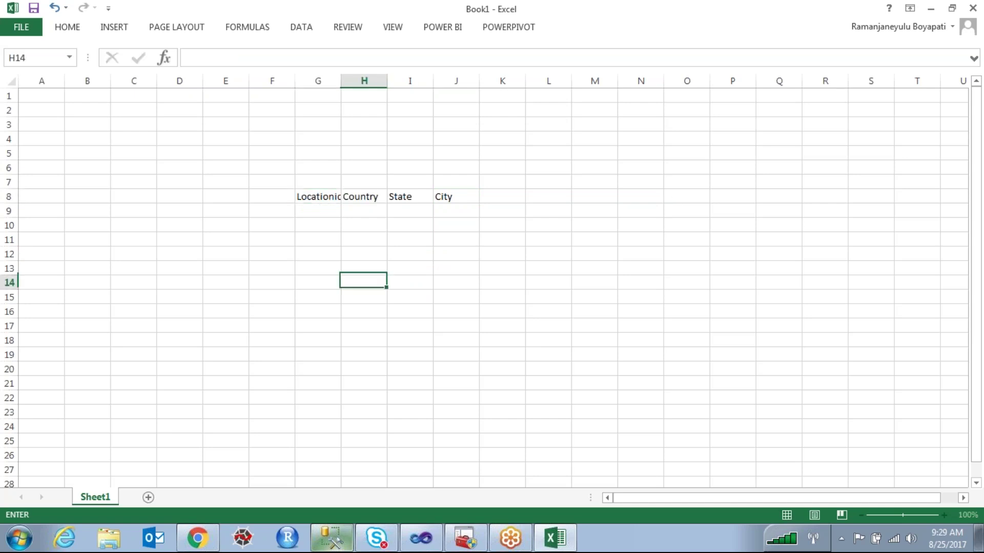
{"action": "double_click", "coordinate": [341, 81]}
Enter the headers Orderqty in O8 and Locationid in N8, and fit columns N and O to their content
{"action": "left_click", "coordinate": [677, 199]}
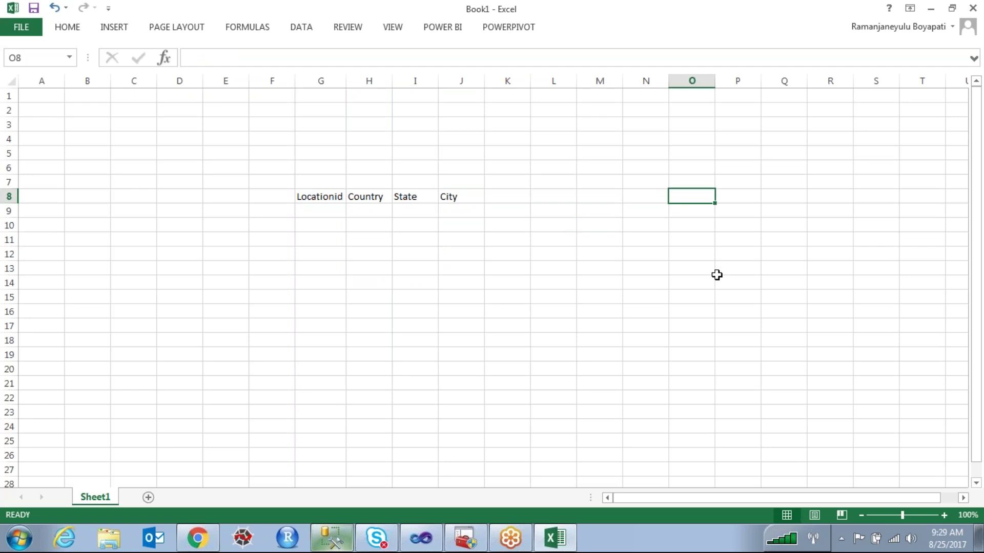
{"action": "type", "text": "Orderqty"}
{"action": "left_click", "coordinate": [651, 194]}
{"action": "type", "text": "Locat"}
{"action": "type", "text": "nid"}
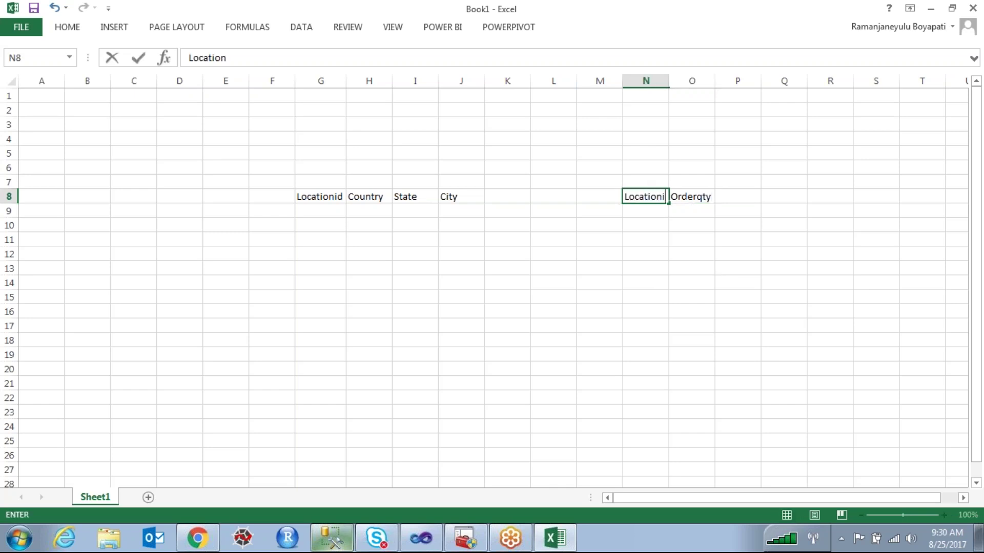
{"action": "left_click", "coordinate": [691, 353]}
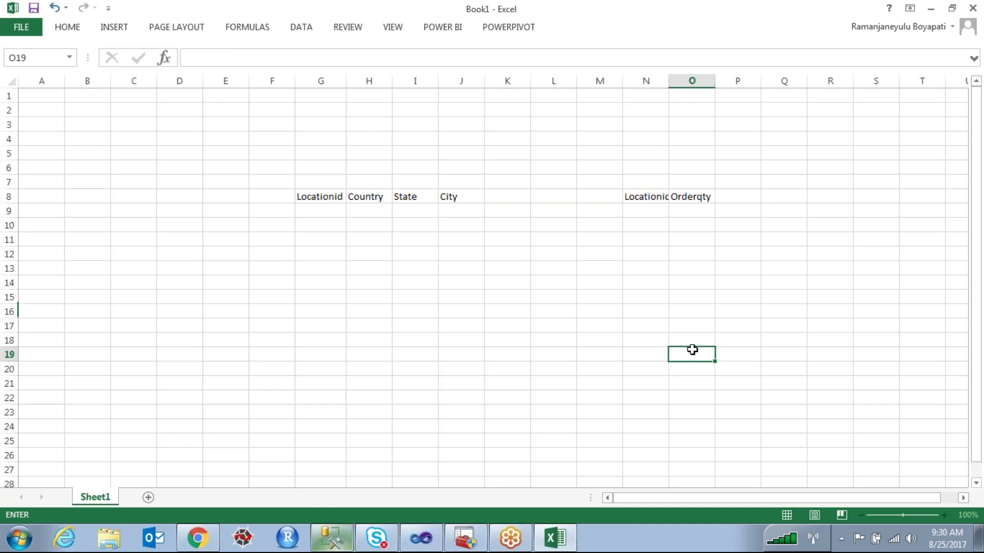
{"action": "double_click", "coordinate": [668, 81]}
{"action": "left_click", "coordinate": [702, 240]}
{"action": "left_click_drag", "start_coordinate": [719, 81], "coordinate": [719, 81]}
{"action": "left_click", "coordinate": [314, 212]}
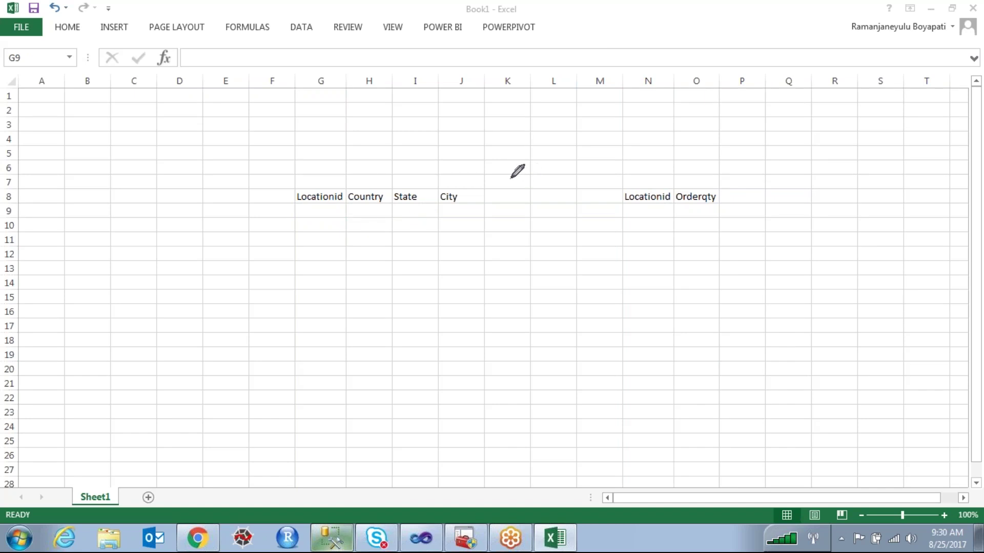
{"action": "mouse_move", "coordinate": [374, 180]}
{"action": "left_mouse_down"}
{"action": "mouse_move", "coordinate": [407, 157]}
{"action": "mouse_move", "coordinate": [459, 146]}
{"action": "left_mouse_up"}
{"action": "left_click_drag", "start_coordinate": [454, 179], "coordinate": [481, 163]}
{"action": "key", "text": "Escape"}
Enter the headers Country in cell I19 and OrderQty in cell J19
{"action": "left_click", "coordinate": [411, 349]}
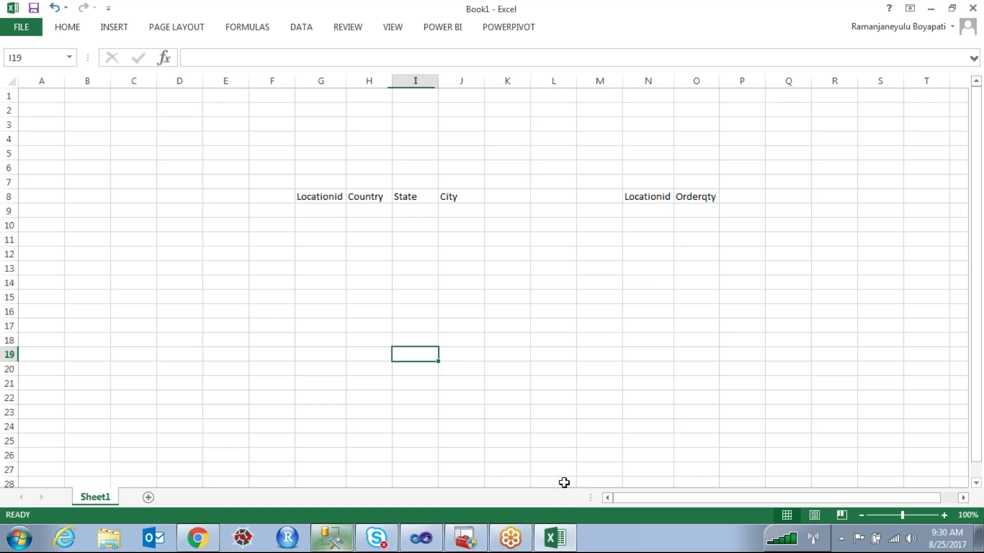
{"action": "type", "text": "Country"}
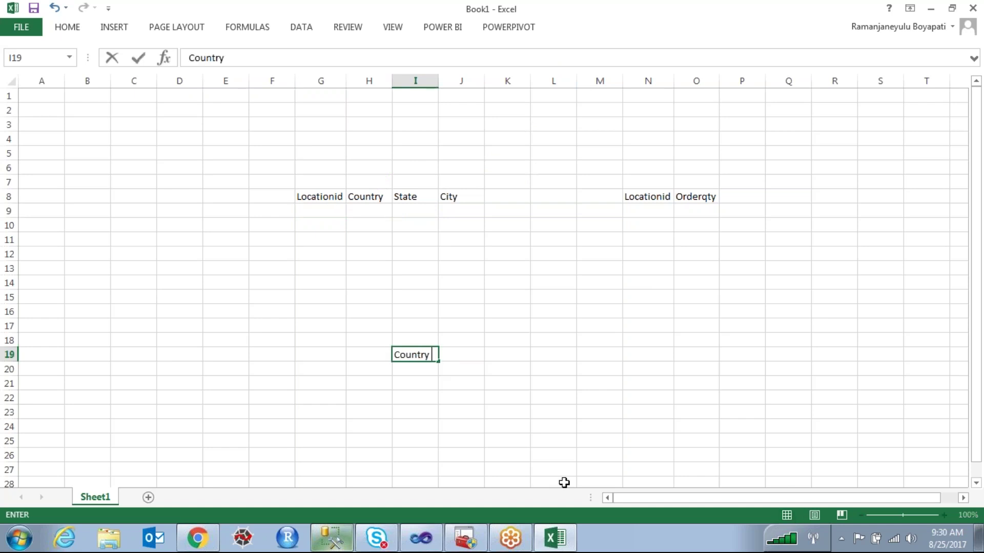
{"action": "key", "text": "Tab"}
{"action": "type", "text": "Or"}
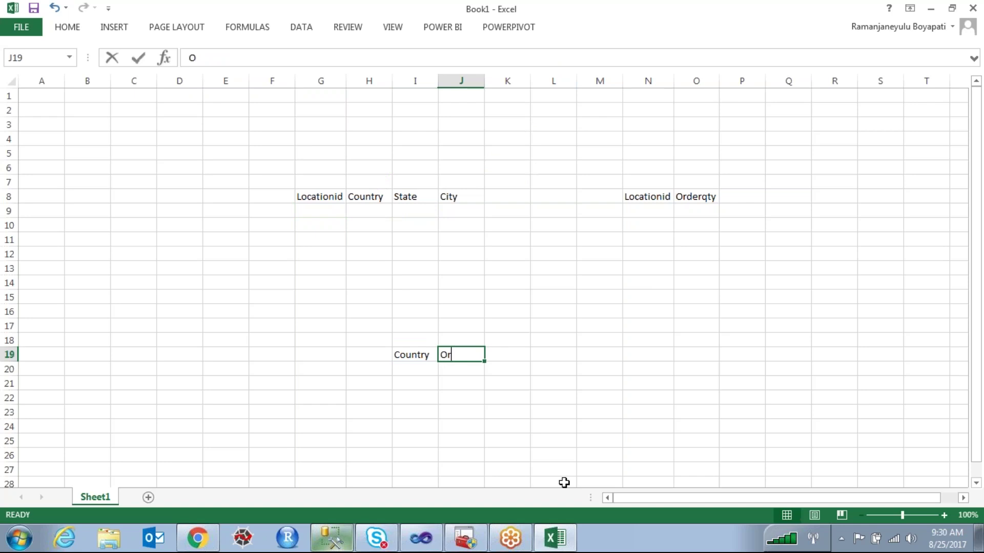
{"action": "type", "text": "derQty"}
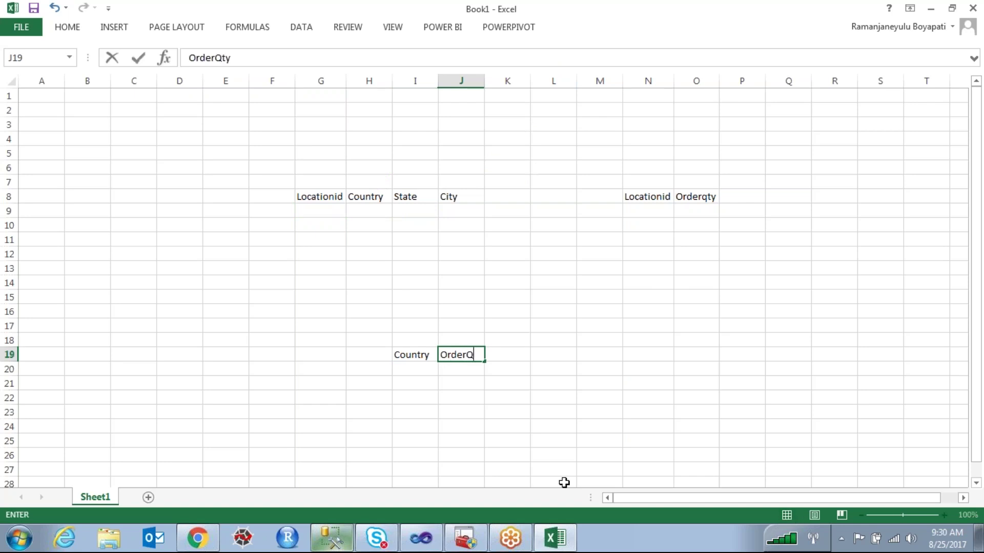
{"action": "left_click", "coordinate": [600, 370]}
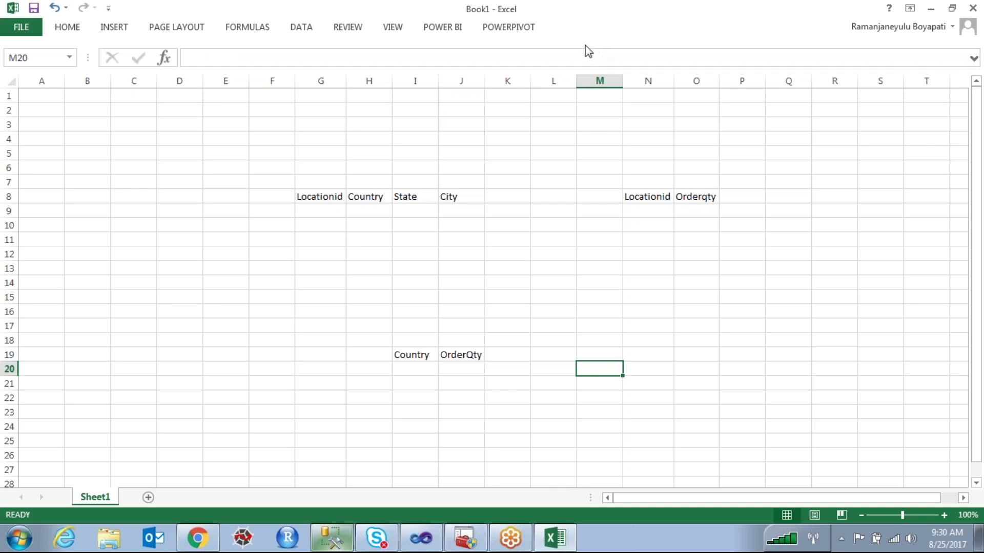
Annotate the sheet with a freehand arc linking the two Locationid headers and handwritten labels, and clear the markings
{"action": "left_click_drag", "start_coordinate": [313, 196], "coordinate": [335, 166]}
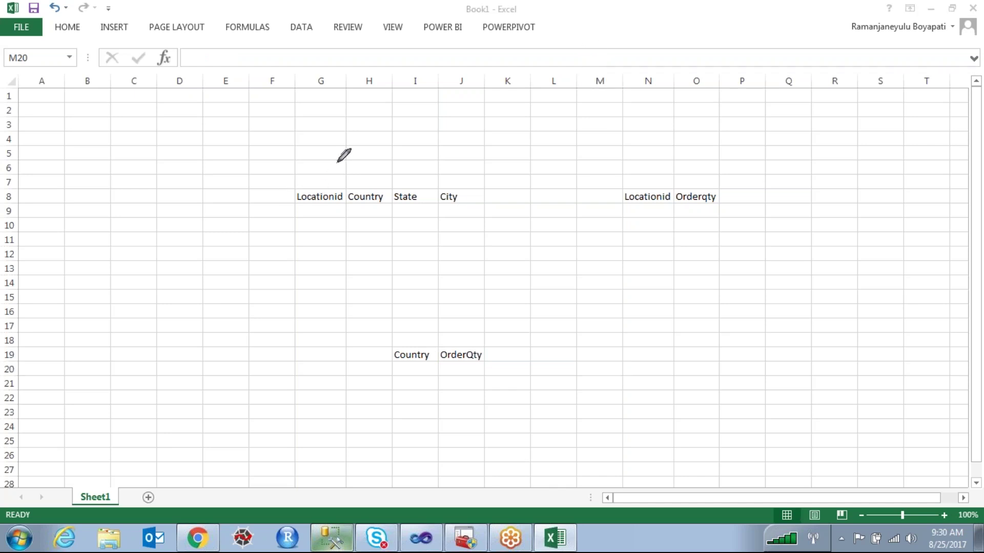
{"action": "mouse_move", "coordinate": [505, 108]}
{"action": "left_mouse_down"}
{"action": "mouse_move", "coordinate": [569, 119]}
{"action": "mouse_move", "coordinate": [621, 138]}
{"action": "mouse_move", "coordinate": [661, 201]}
{"action": "left_mouse_up"}
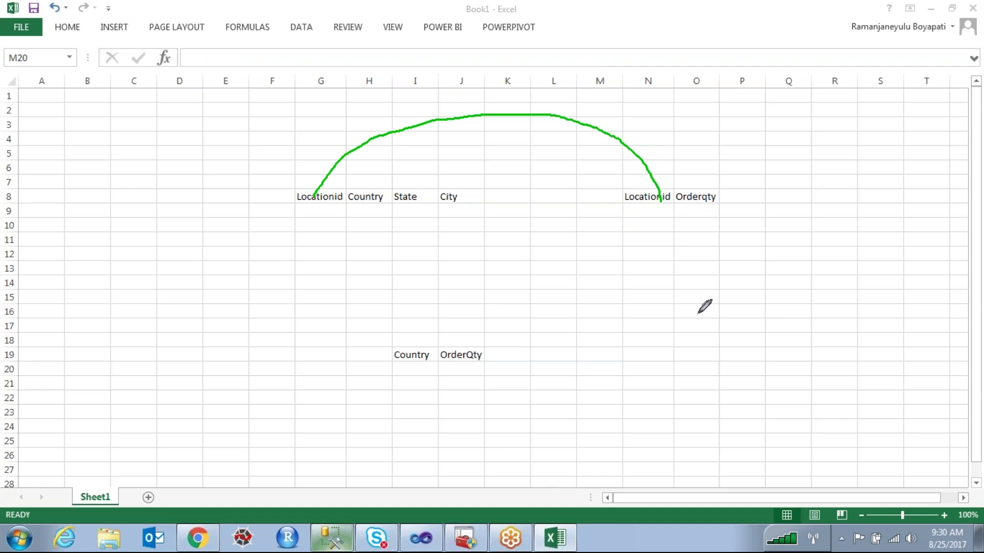
{"action": "mouse_move", "coordinate": [691, 134]}
{"action": "left_mouse_down"}
{"action": "mouse_move", "coordinate": [701, 103]}
{"action": "mouse_move", "coordinate": [723, 152]}
{"action": "left_mouse_up"}
{"action": "mouse_move", "coordinate": [291, 105]}
{"action": "left_mouse_down"}
{"action": "mouse_move", "coordinate": [299, 140]}
{"action": "mouse_move", "coordinate": [329, 123]}
{"action": "mouse_move", "coordinate": [356, 133]}
{"action": "mouse_move", "coordinate": [386, 108]}
{"action": "left_mouse_up"}
{"action": "mouse_move", "coordinate": [667, 220]}
{"action": "left_mouse_down"}
{"action": "mouse_move", "coordinate": [668, 267]}
{"action": "mouse_move", "coordinate": [716, 225]}
{"action": "mouse_move", "coordinate": [715, 255]}
{"action": "left_mouse_up"}
{"action": "mouse_move", "coordinate": [724, 233]}
{"action": "left_mouse_down"}
{"action": "mouse_move", "coordinate": [748, 257]}
{"action": "mouse_move", "coordinate": [757, 203]}
{"action": "left_mouse_up"}
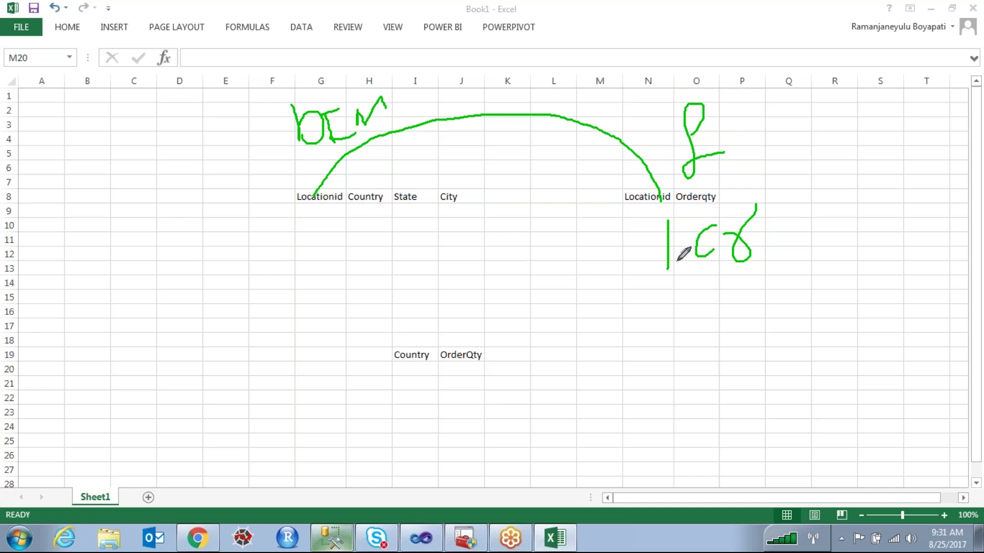
{"action": "left_click", "coordinate": [671, 223]}
{"action": "left_click_drag", "start_coordinate": [671, 224], "coordinate": [671, 272]}
{"action": "key", "text": "Escape"}
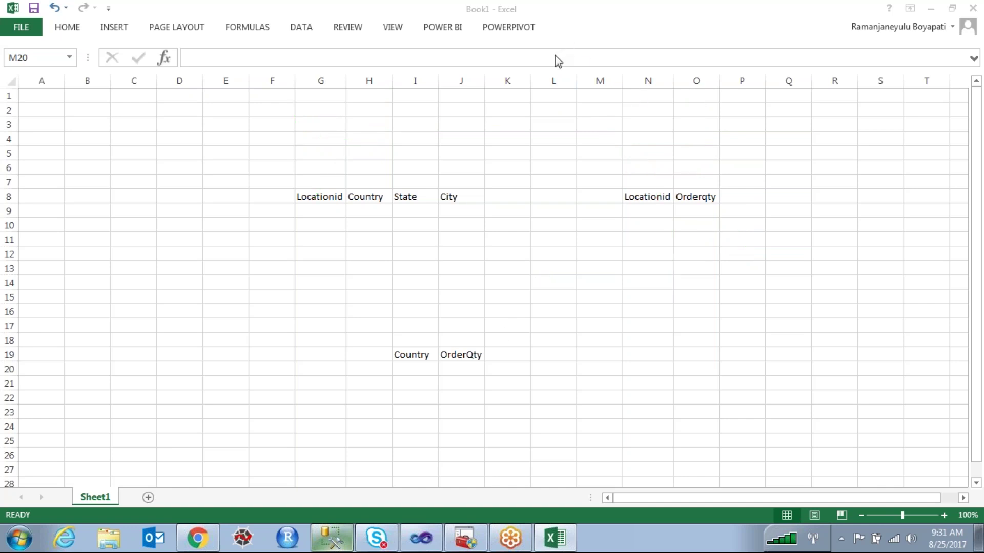
Enter the country values us in cell I20 and india in cell I21
{"action": "type", "text": "="}
{"action": "left_click", "coordinate": [414, 369]}
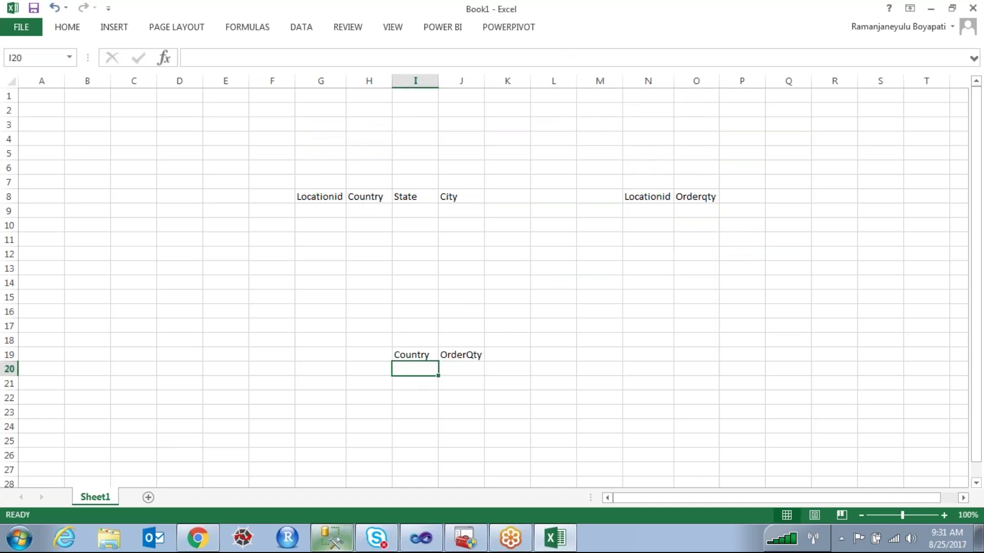
{"action": "type", "text": "us"}
{"action": "key", "text": "Return"}
{"action": "type", "text": "india"}
{"action": "key", "text": "Tab"}
Enter the order quantities 10000234 in cell J20 and 4546677 in cell J21
{"action": "left_click", "coordinate": [461, 368]}
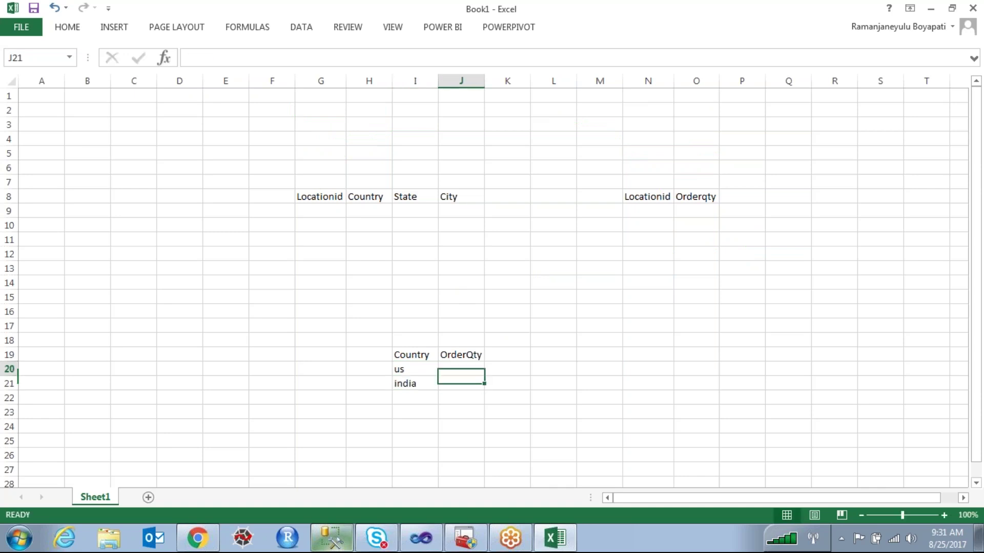
{"action": "type", "text": "1000"}
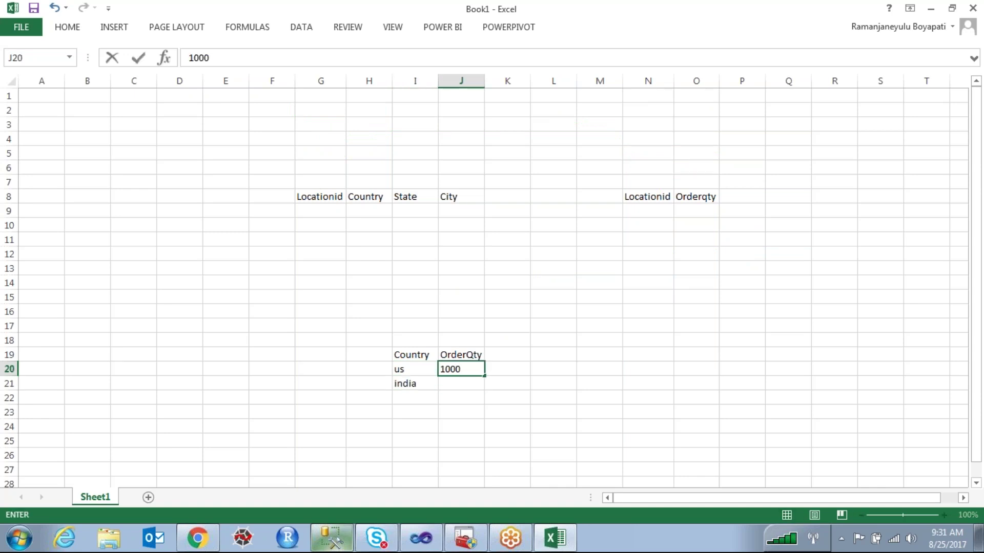
{"action": "type", "text": "0234"}
{"action": "key", "text": "Return"}
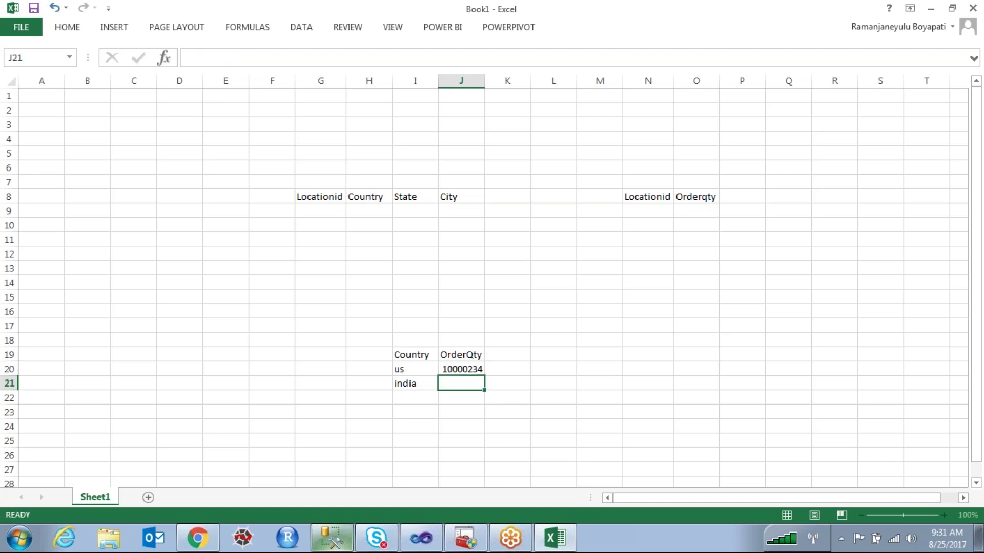
{"action": "type", "text": "4546677"}
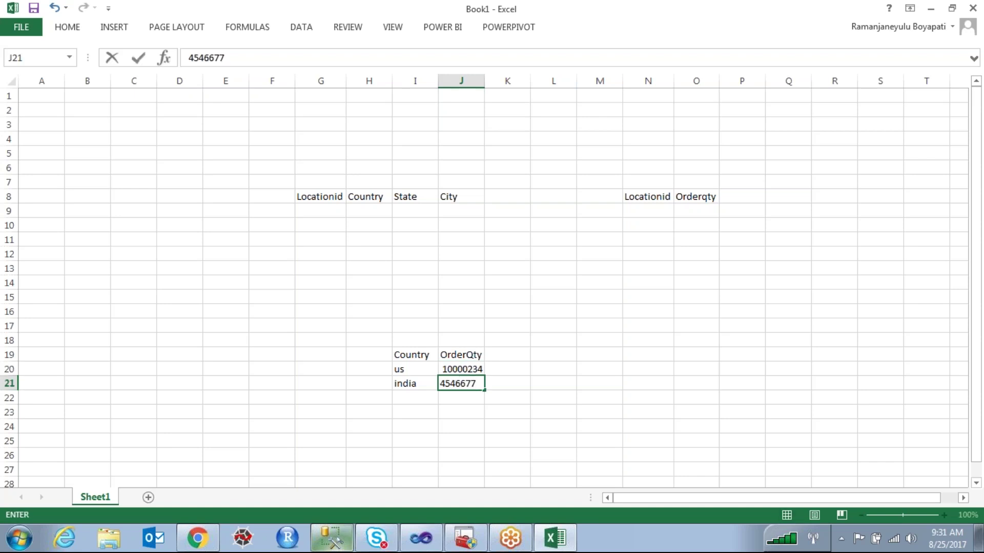
{"action": "left_click", "coordinate": [503, 410]}
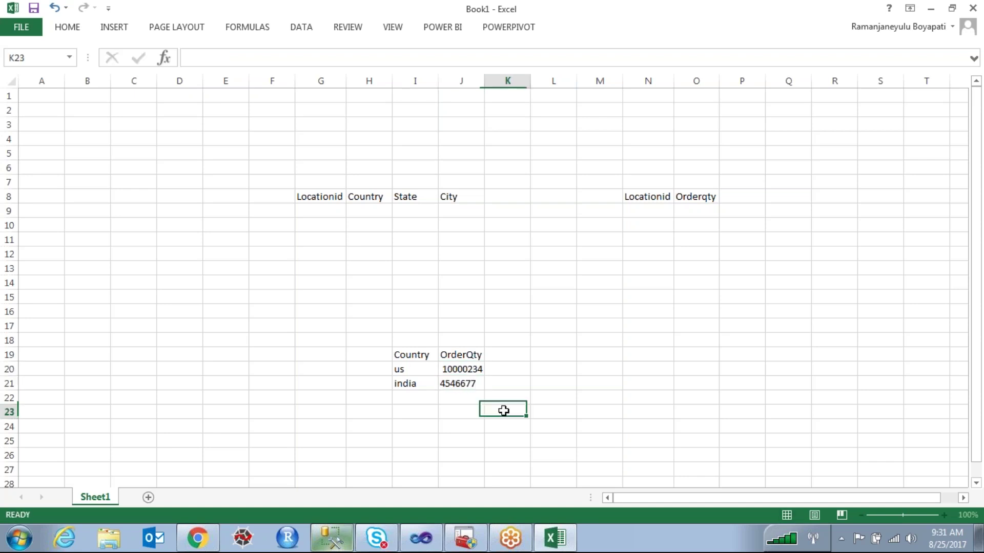
{"action": "left_click", "coordinate": [404, 198]}
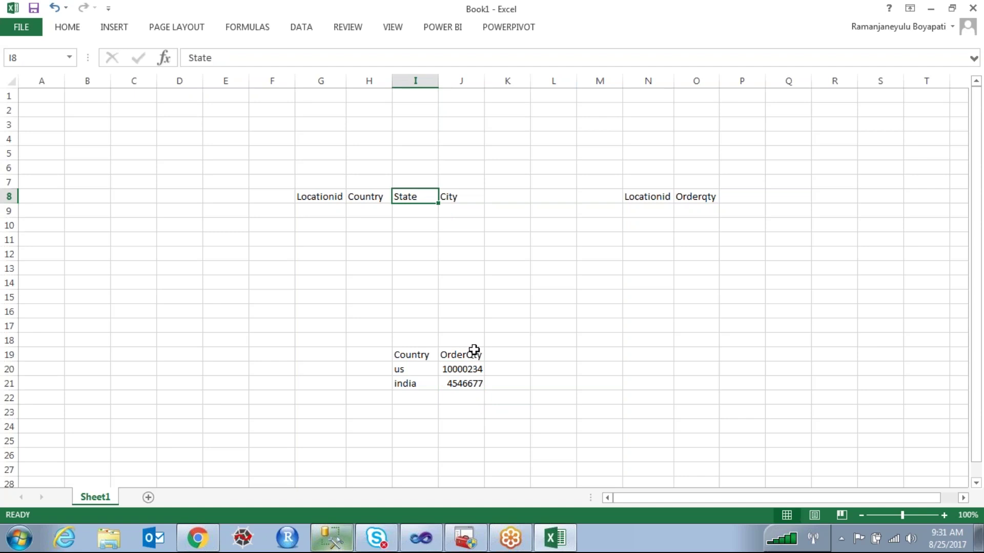
{"action": "left_click", "coordinate": [463, 197]}
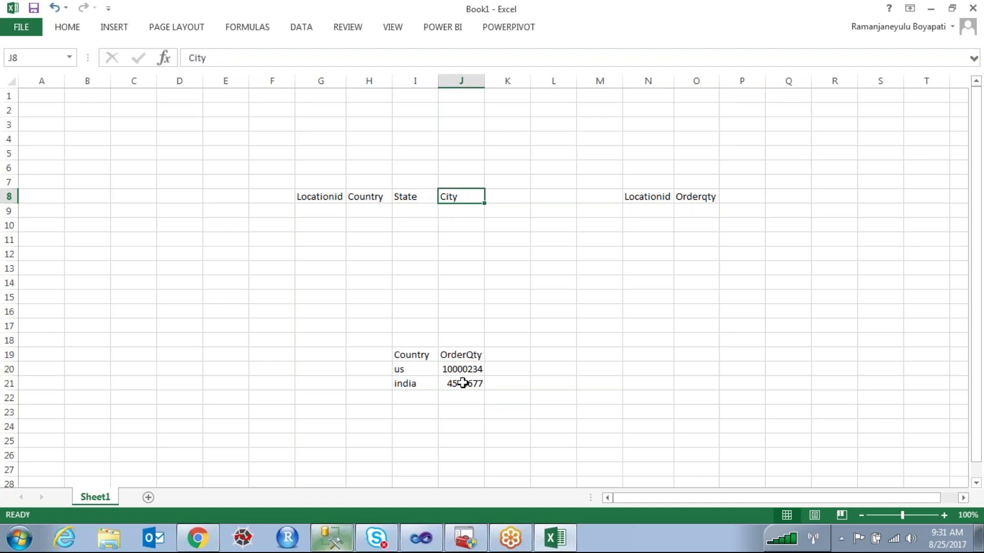
{"action": "left_click", "coordinate": [184, 344]}
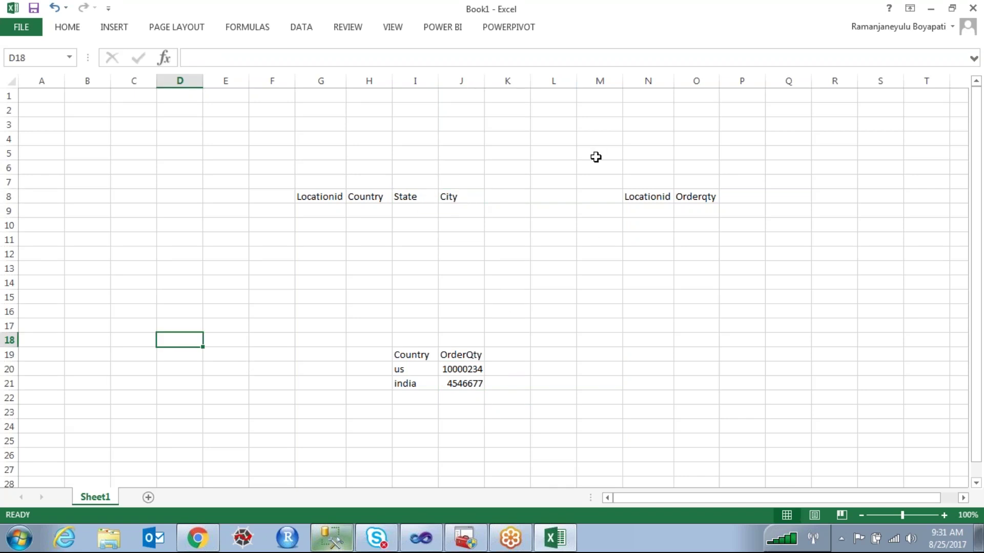
Circle the Country values in column I freehand and sketch lines radiating from a small circle around cell Q2
{"action": "key", "text": "ctrl+2"}
{"action": "mouse_move", "coordinate": [414, 347]}
{"action": "left_mouse_down"}
{"action": "mouse_move", "coordinate": [377, 350]}
{"action": "mouse_move", "coordinate": [372, 409]}
{"action": "mouse_move", "coordinate": [399, 350]}
{"action": "left_mouse_up"}
{"action": "mouse_move", "coordinate": [757, 82]}
{"action": "left_mouse_down"}
{"action": "mouse_move", "coordinate": [764, 126]}
{"action": "mouse_move", "coordinate": [780, 82]}
{"action": "mouse_move", "coordinate": [851, 99]}
{"action": "left_mouse_up"}
{"action": "mouse_move", "coordinate": [865, 58]}
{"action": "left_mouse_down"}
{"action": "mouse_move", "coordinate": [806, 94]}
{"action": "mouse_move", "coordinate": [870, 150]}
{"action": "left_mouse_up"}
{"action": "left_click_drag", "start_coordinate": [801, 126], "coordinate": [876, 197]}
{"action": "mouse_move", "coordinate": [770, 134]}
{"action": "left_mouse_down"}
{"action": "mouse_move", "coordinate": [826, 245]}
{"action": "mouse_move", "coordinate": [769, 276]}
{"action": "mouse_move", "coordinate": [598, 169]}
{"action": "mouse_move", "coordinate": [620, 165]}
{"action": "left_mouse_up"}
{"action": "left_click_drag", "start_coordinate": [740, 116], "coordinate": [574, 127]}
{"action": "left_click_drag", "start_coordinate": [727, 99], "coordinate": [438, 102]}
{"action": "left_click_drag", "start_coordinate": [574, 126], "coordinate": [475, 142]}
{"action": "mouse_move", "coordinate": [803, 18]}
{"action": "left_mouse_down"}
{"action": "mouse_move", "coordinate": [768, 41]}
{"action": "mouse_move", "coordinate": [766, 87]}
{"action": "left_mouse_up"}
{"action": "left_click_drag", "start_coordinate": [747, 93], "coordinate": [538, 69]}
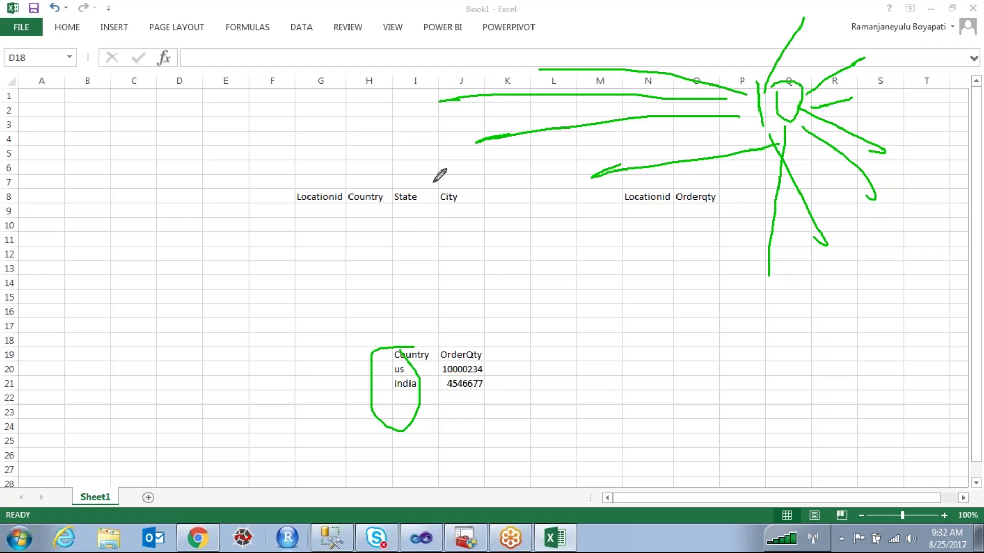
Circle the State header and handwrite a note below the Orderqty header, and clear the freehand markings
{"action": "mouse_move", "coordinate": [419, 180]}
{"action": "left_mouse_down"}
{"action": "mouse_move", "coordinate": [392, 205]}
{"action": "mouse_move", "coordinate": [422, 185]}
{"action": "mouse_move", "coordinate": [418, 176]}
{"action": "left_mouse_up"}
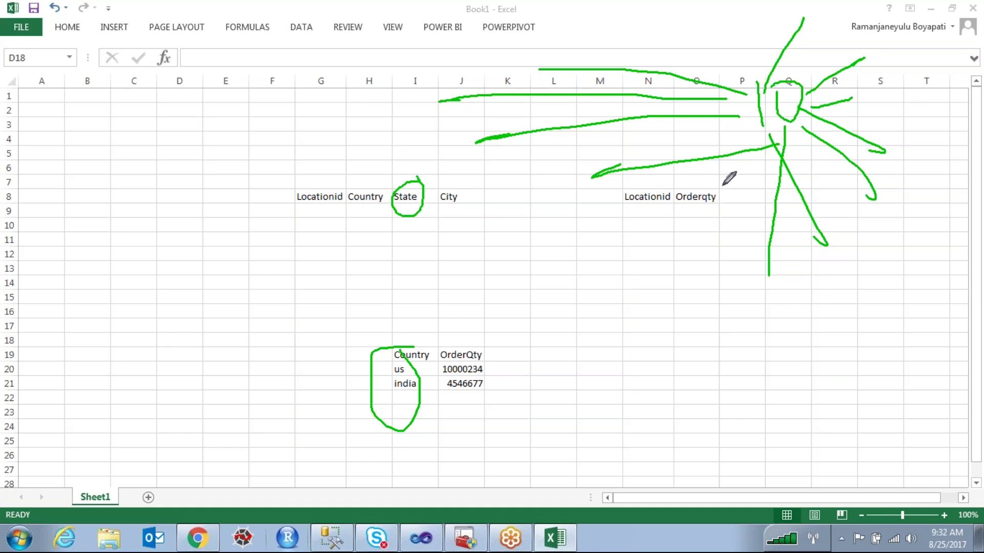
{"action": "mouse_move", "coordinate": [652, 231]}
{"action": "left_mouse_down"}
{"action": "mouse_move", "coordinate": [658, 256]}
{"action": "mouse_move", "coordinate": [676, 240]}
{"action": "mouse_move", "coordinate": [716, 253]}
{"action": "mouse_move", "coordinate": [721, 240]}
{"action": "left_mouse_up"}
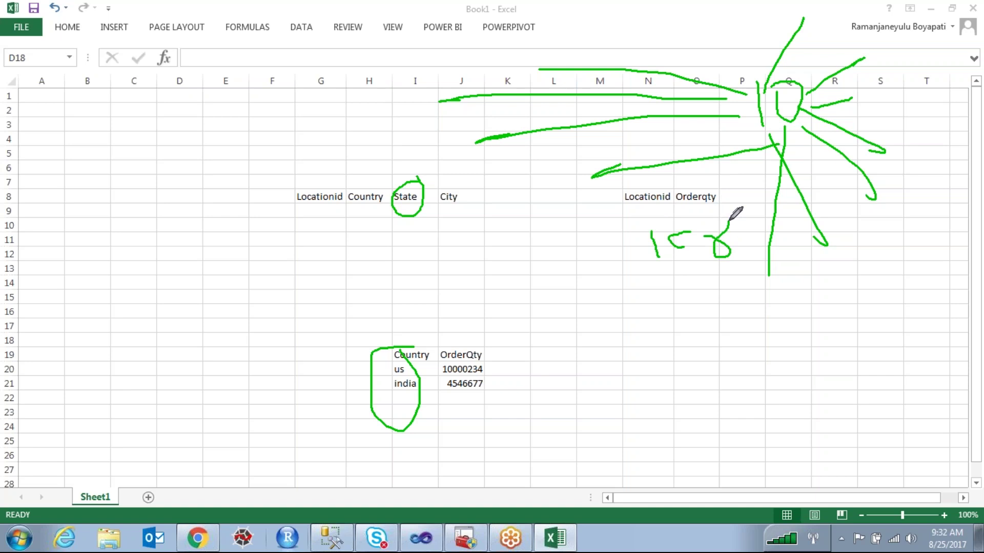
{"action": "left_click_drag", "start_coordinate": [807, 20], "coordinate": [751, 40]}
{"action": "key", "text": "Escape"}
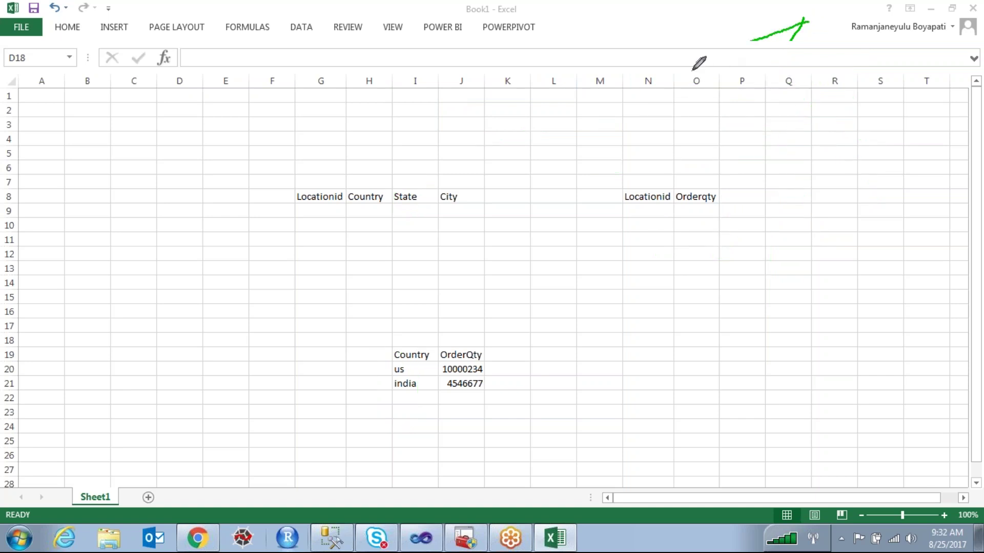
Draw a large freehand circle over columns Q to T in the upper rows and erase the drawing
{"action": "mouse_move", "coordinate": [859, 59]}
{"action": "left_mouse_down"}
{"action": "mouse_move", "coordinate": [769, 127]}
{"action": "mouse_move", "coordinate": [941, 172]}
{"action": "mouse_move", "coordinate": [859, 53]}
{"action": "left_mouse_up"}
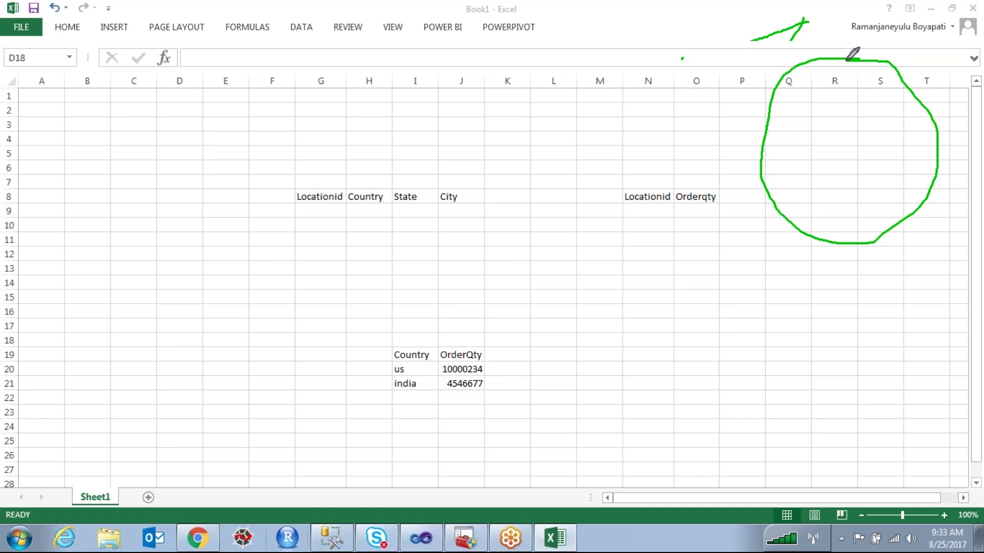
{"action": "key", "text": "ctrl+z"}
{"action": "key", "text": "ctrl+z"}
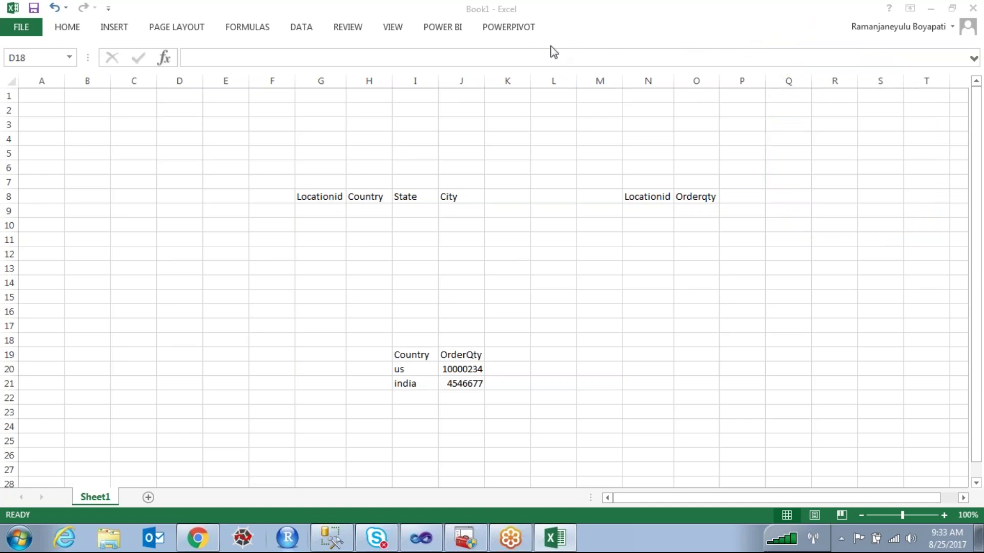
Enter bangalore1 in cell N9 under the Locationid header
{"action": "left_click", "coordinate": [684, 212]}
{"action": "left_click", "coordinate": [657, 218]}
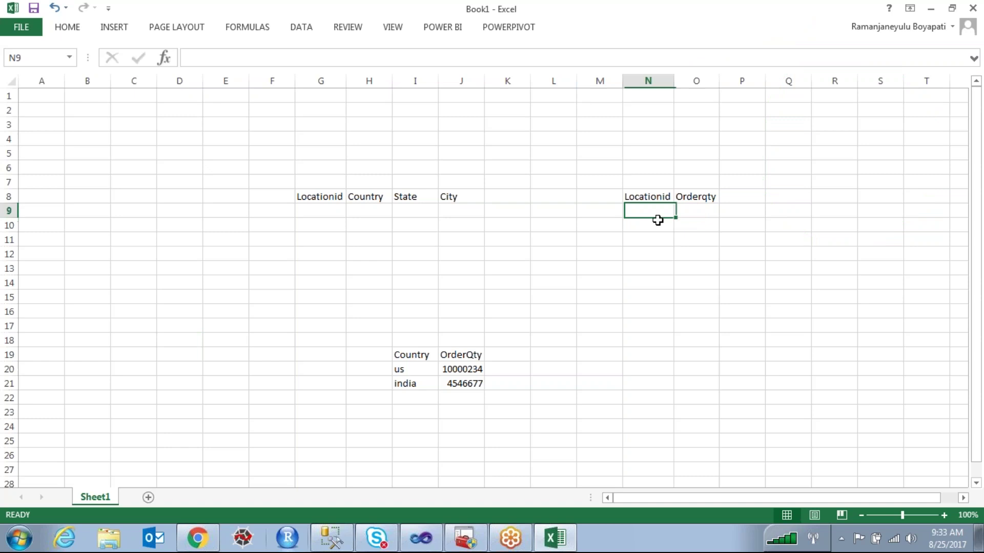
{"action": "type", "text": "ban"}
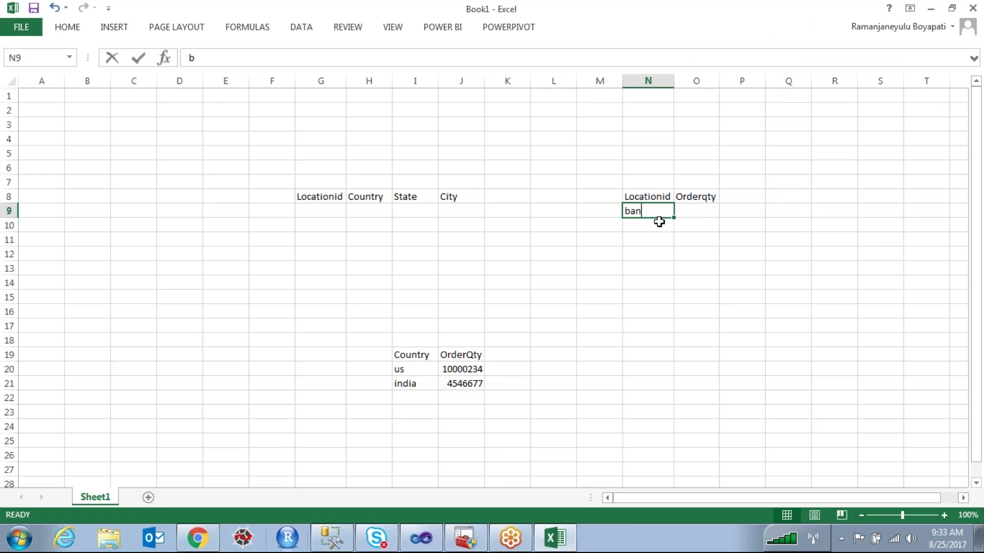
{"action": "type", "text": "galore"}
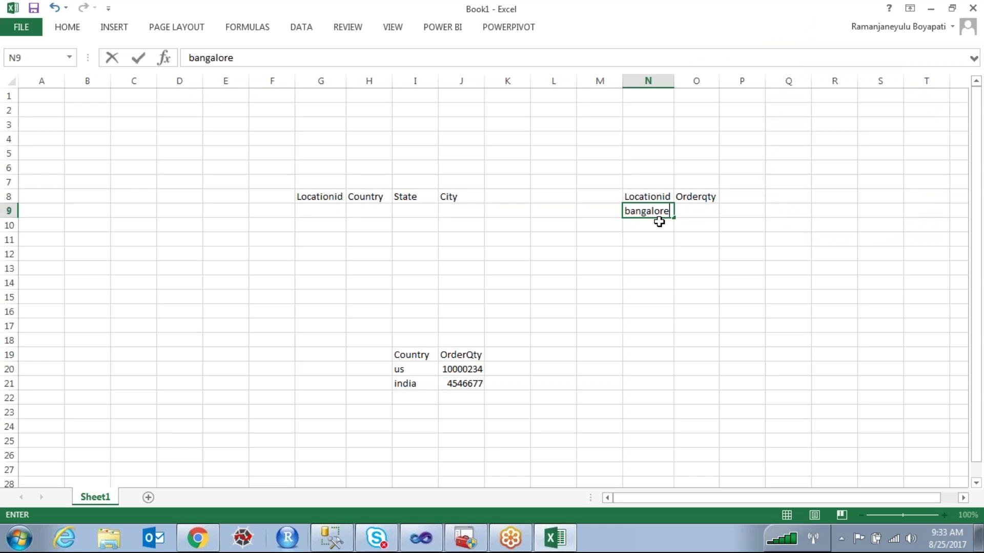
{"action": "key", "text": "Tab"}
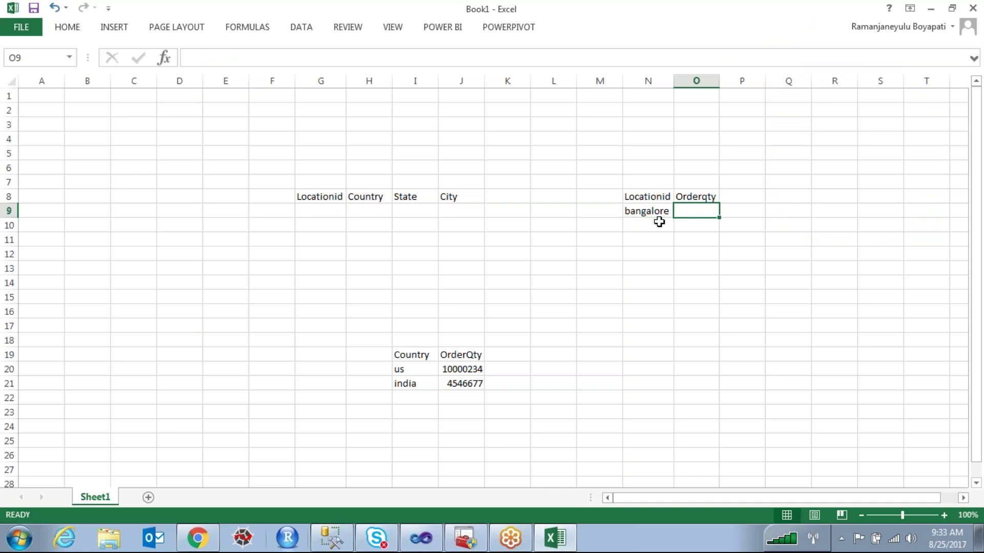
{"action": "key", "text": "Left"}
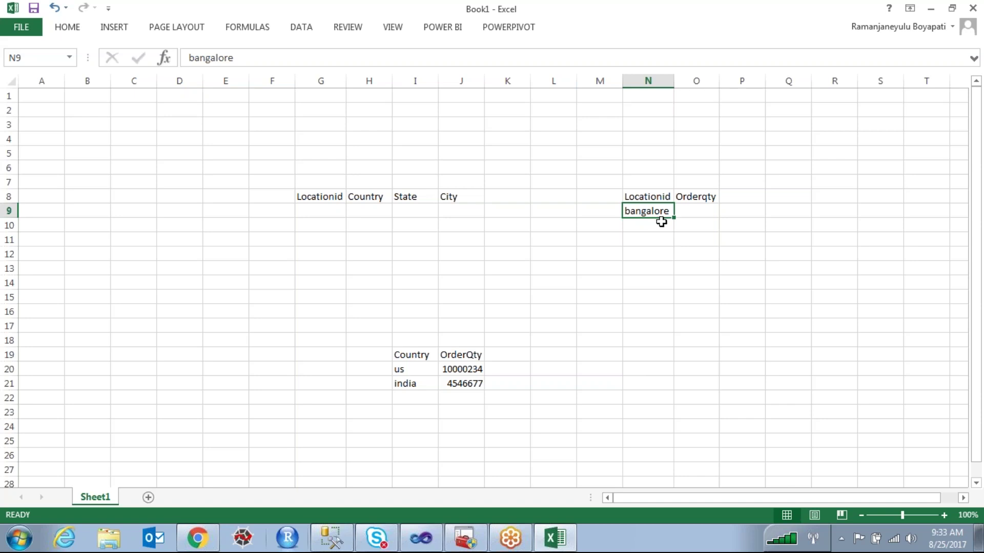
{"action": "type", "text": "1"}
{"action": "left_click", "coordinate": [654, 264]}
Copy bangalore1 from N9 into N10 and enter the order quantities 1 in O9 and 5 in O10
{"action": "left_click", "coordinate": [646, 211]}
{"action": "key", "text": "ctrl+c"}
{"action": "left_click", "coordinate": [648, 225]}
{"action": "key", "text": "ctrl+v"}
{"action": "left_click", "coordinate": [692, 211]}
{"action": "type", "text": "1"}
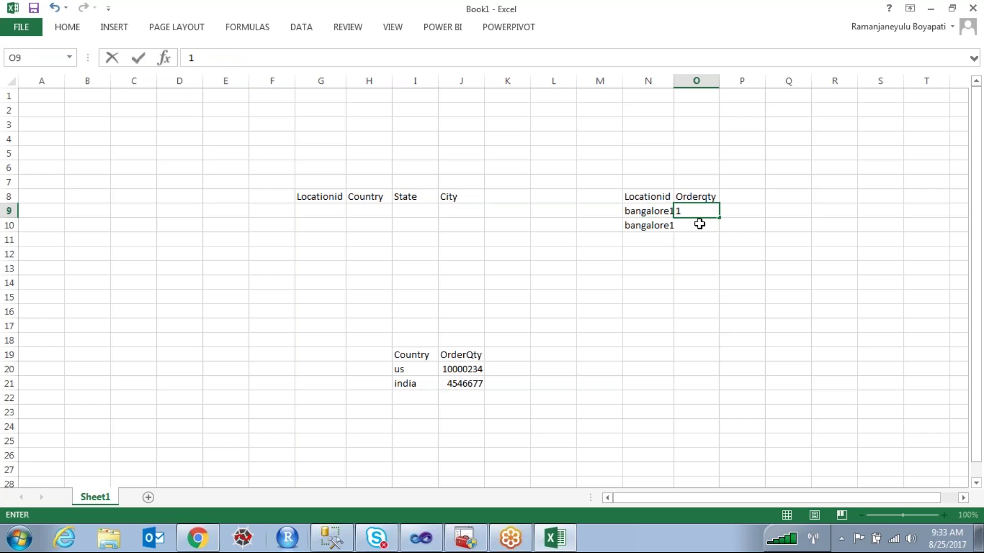
{"action": "left_click", "coordinate": [698, 223]}
{"action": "type", "text": "5"}
{"action": "left_click", "coordinate": [724, 278]}
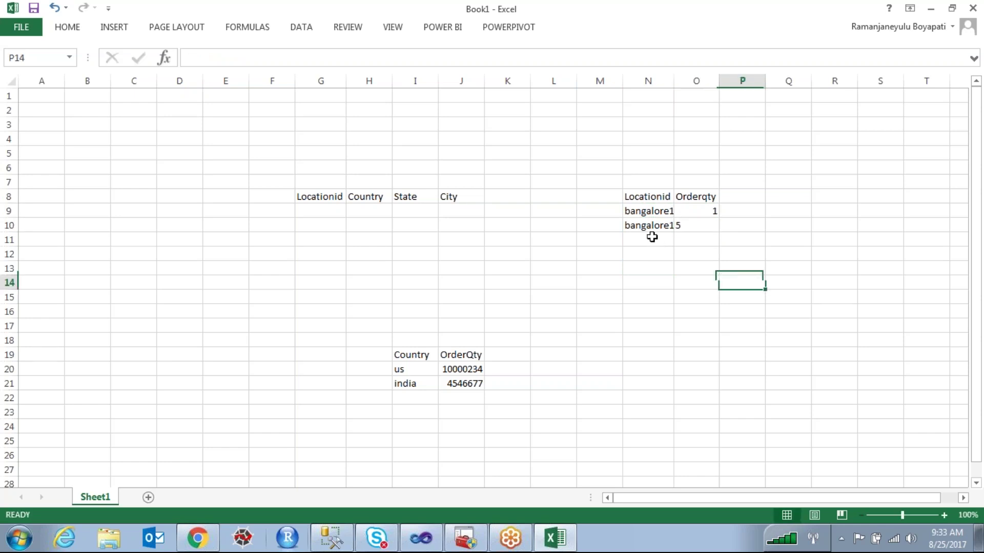
Enter the locations Hyderabad1 in cell N11 and Hyderabad2 in cell N12
{"action": "left_click", "coordinate": [649, 238]}
{"action": "type", "text": "Hyderab"}
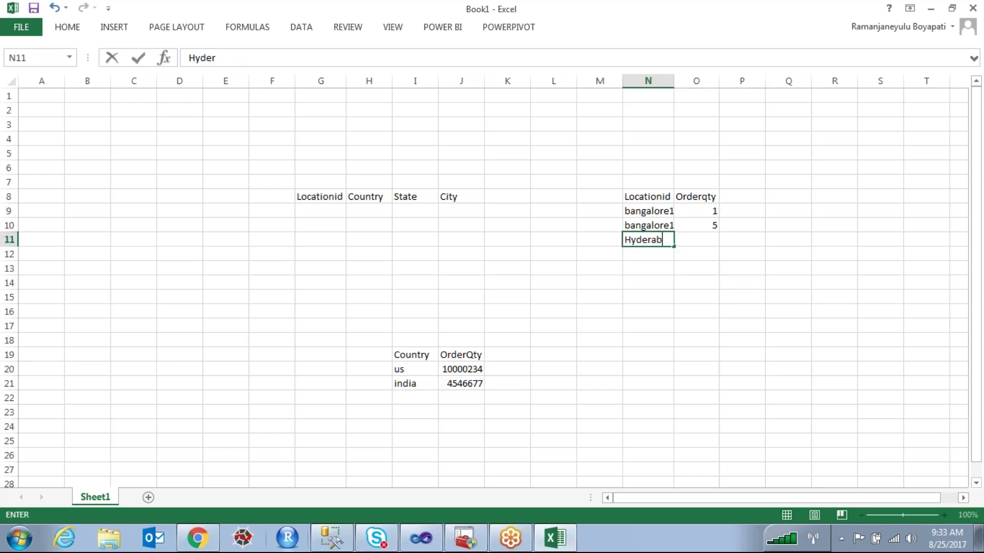
{"action": "type", "text": "ad1"}
{"action": "left_click", "coordinate": [642, 254]}
{"action": "type", "text": "Hyderabad"}
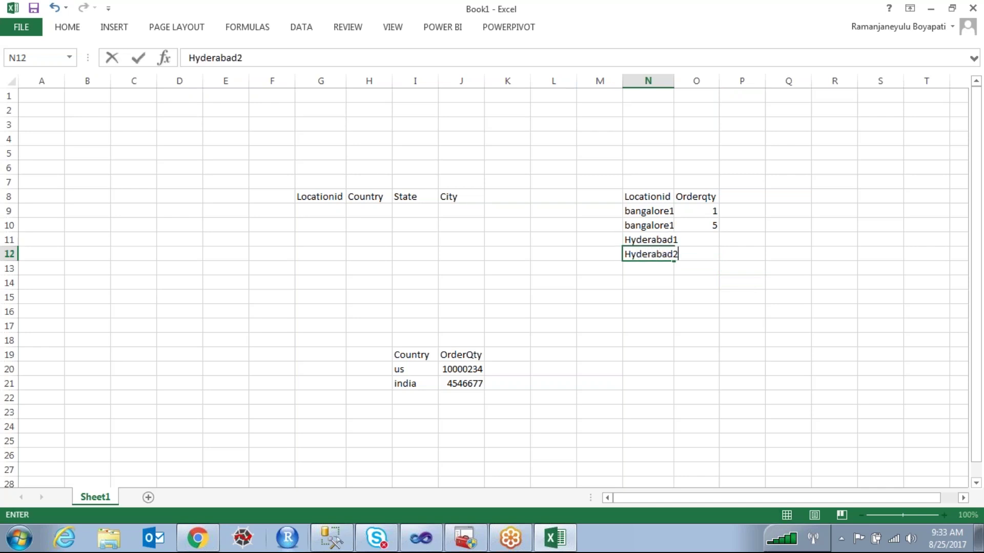
{"action": "type", "text": "2"}
{"action": "left_click", "coordinate": [644, 271]}
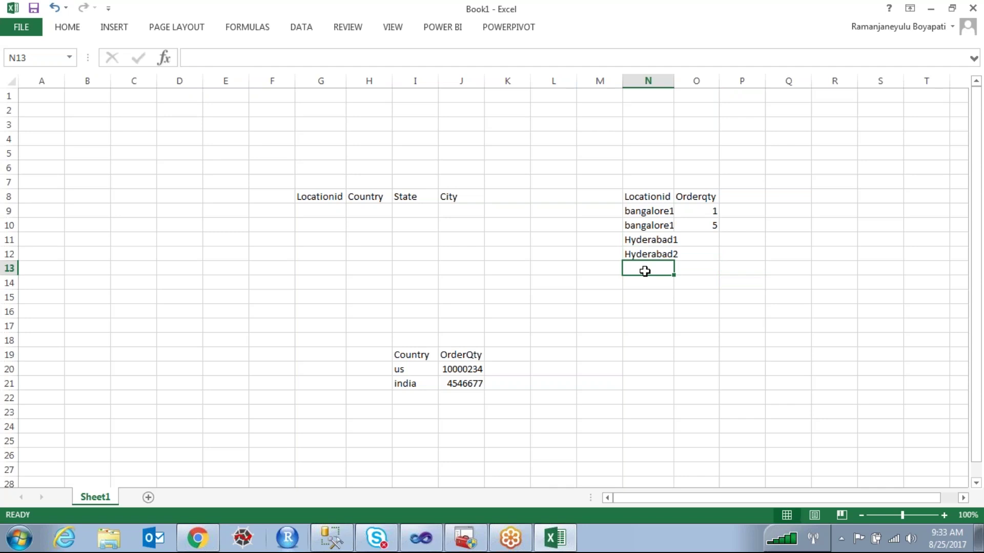
{"action": "left_click", "coordinate": [677, 311]}
Enter the order quantities 7 in O11 and 9 in O12, and fit column N to its content
{"action": "left_click", "coordinate": [716, 238]}
{"action": "type", "text": "7"}
{"action": "left_click", "coordinate": [695, 259]}
{"action": "type", "text": "9"}
{"action": "left_click", "coordinate": [742, 311]}
{"action": "double_click", "coordinate": [674, 81]}
Copy the location values in cells N9 to N12
{"action": "left_click_drag", "start_coordinate": [649, 211], "coordinate": [658, 253]}
{"action": "key", "text": "ctrl+c"}
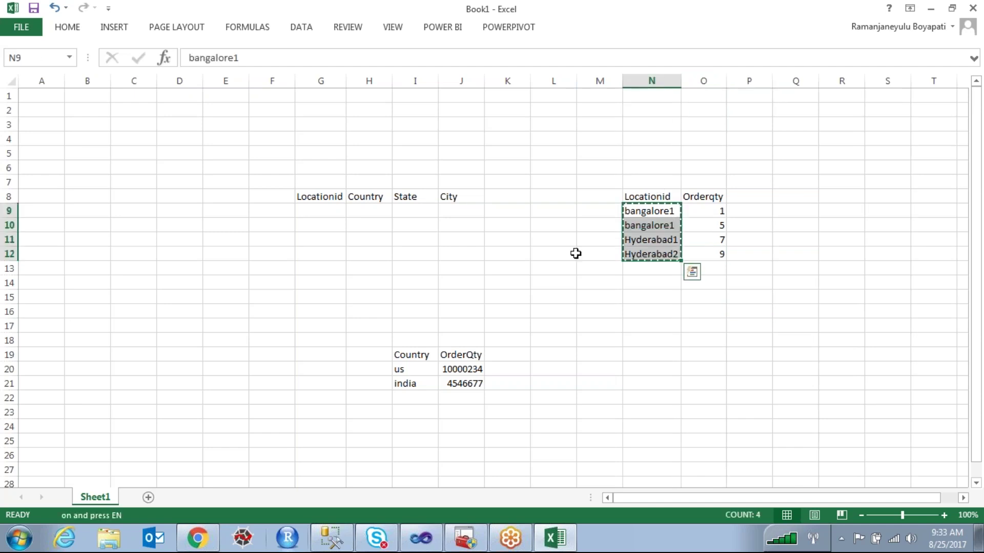
Paste the copied location IDs under the Locationid heading of the location table, into G9:G12
{"action": "left_click", "coordinate": [322, 210]}
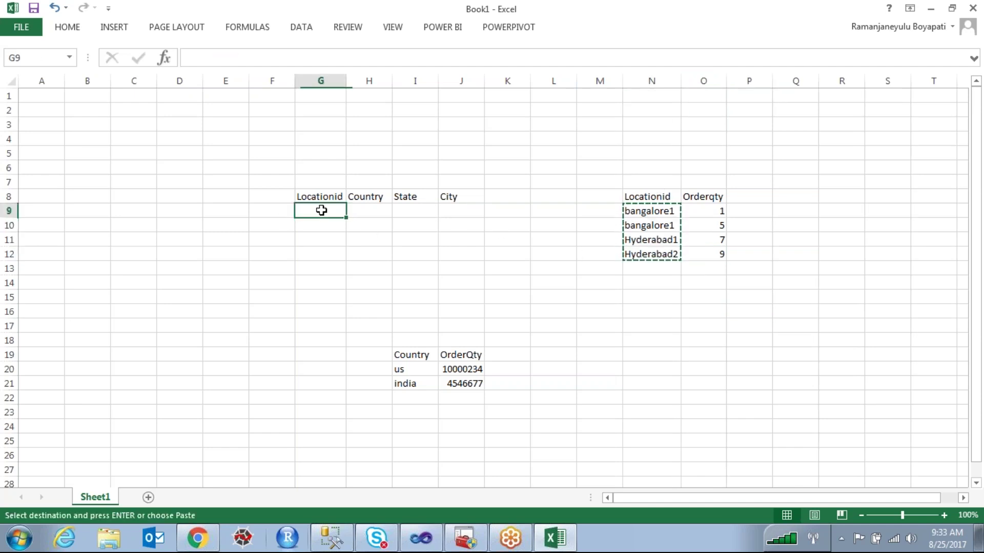
{"action": "key", "text": "ctrl+v"}
{"action": "left_click", "coordinate": [429, 266]}
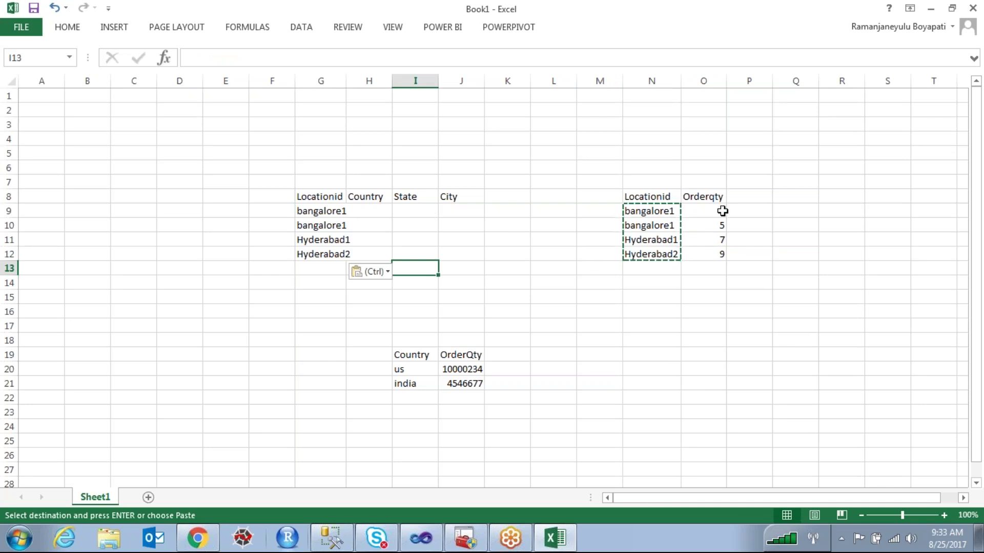
Change the second location ID in the order table, cell N10, to bangalore2
{"action": "left_click", "coordinate": [671, 226]}
{"action": "double_click", "coordinate": [672, 225]}
{"action": "key", "text": "BackSpace"}
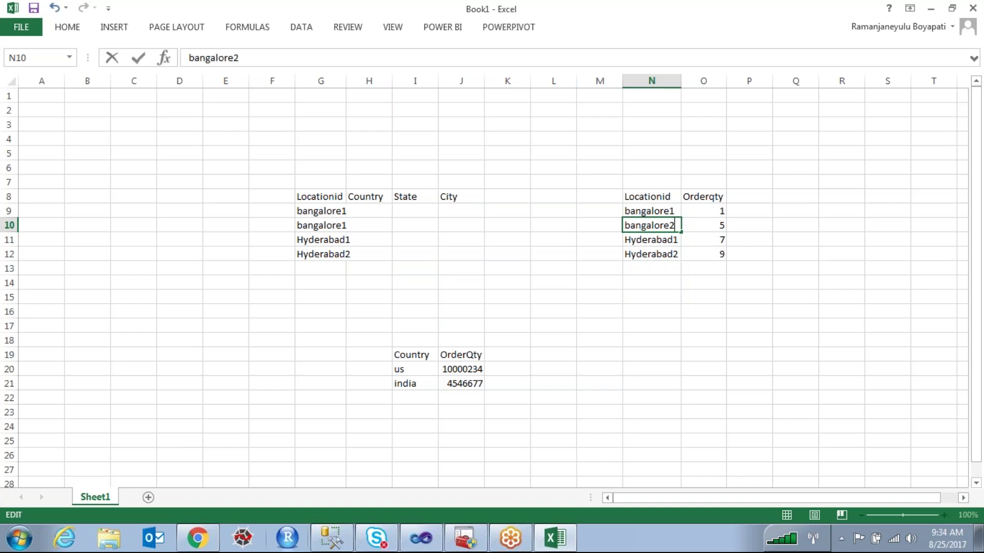
{"action": "left_click", "coordinate": [534, 296]}
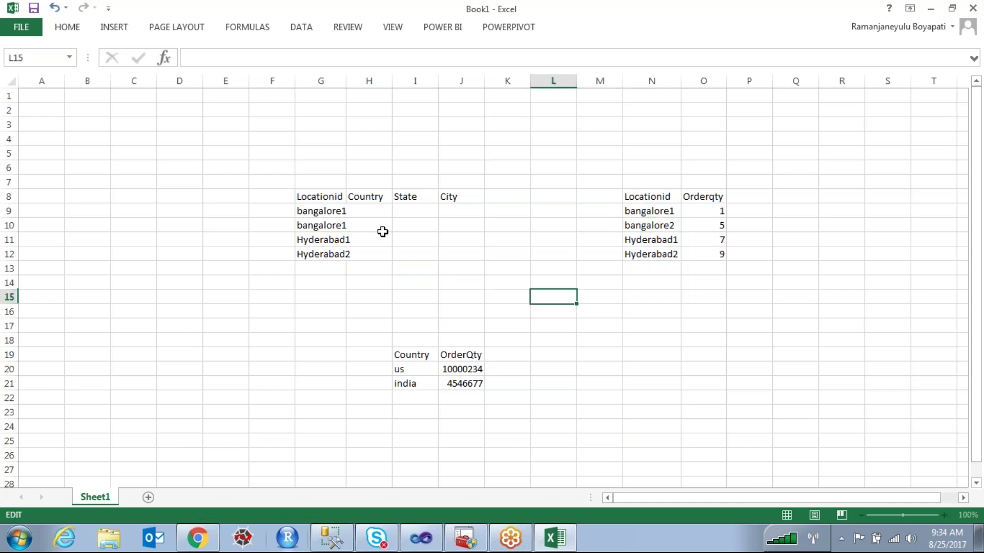
Widen column G to fit the location IDs, enter India as Country in H9, and fill it down to H12
{"action": "left_click_drag", "start_coordinate": [346, 80], "coordinate": [353, 81]}
{"action": "left_click", "coordinate": [367, 210]}
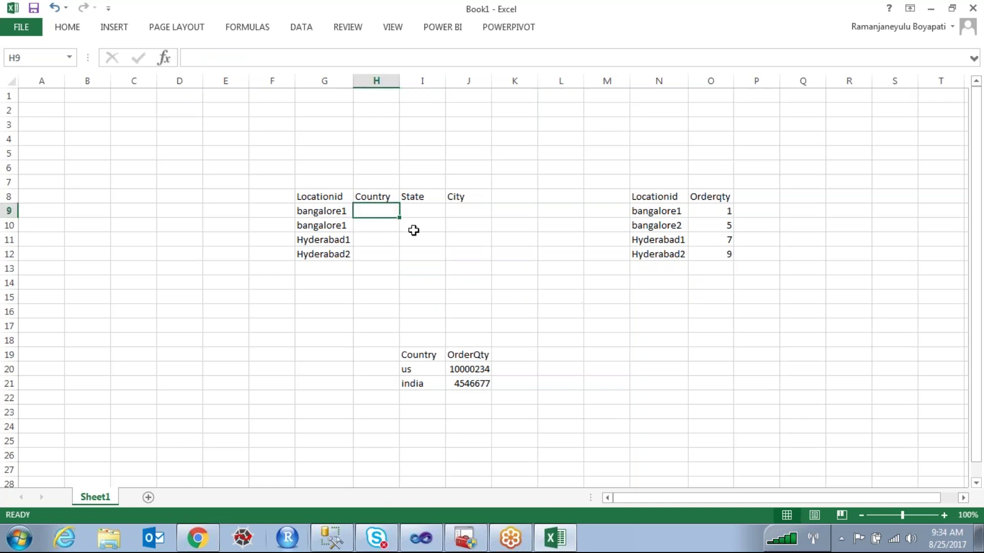
{"action": "type", "text": "Indi"}
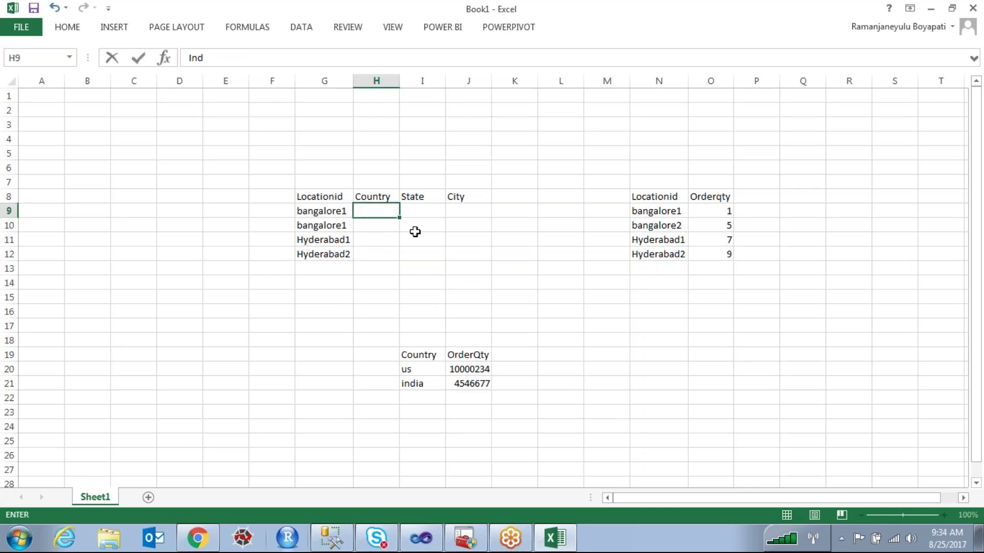
{"action": "left_click", "coordinate": [422, 254]}
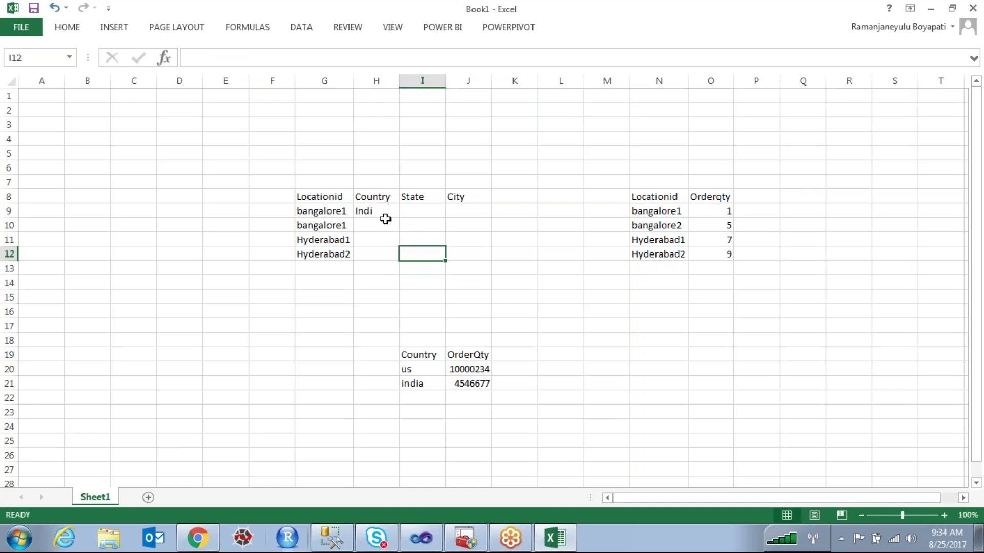
{"action": "double_click", "coordinate": [381, 210]}
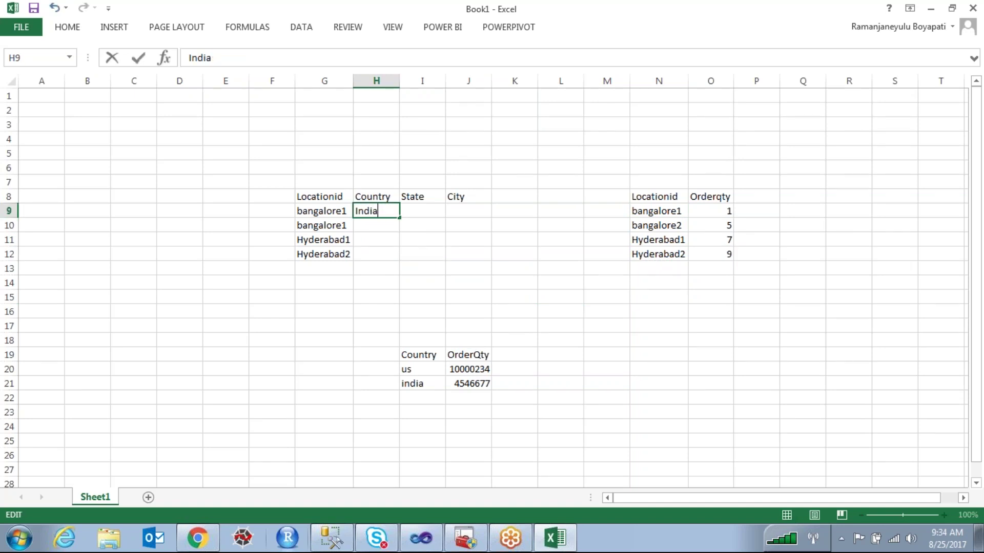
{"action": "key", "text": "Return"}
{"action": "left_click", "coordinate": [389, 210]}
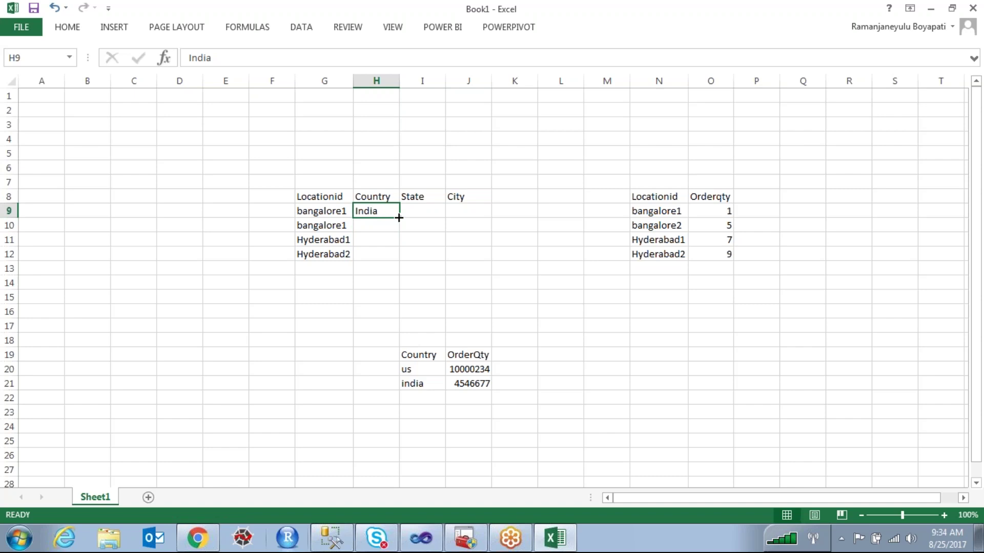
{"action": "double_click", "coordinate": [399, 217]}
Replace the Country values of the two Hyderabad rows, H11 and H12, with Pakistan
{"action": "left_click", "coordinate": [380, 242]}
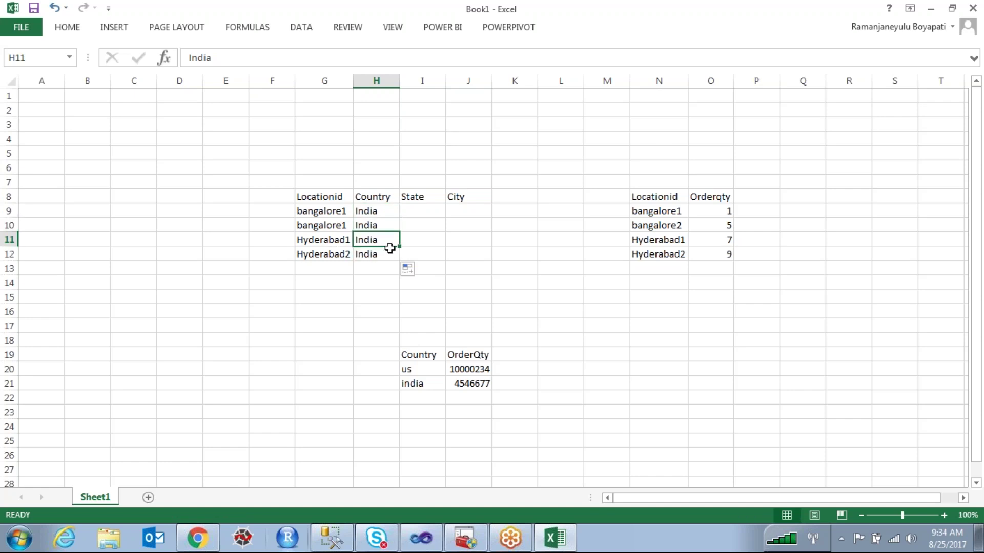
{"action": "type", "text": "Pakistan"}
{"action": "key", "text": "Return"}
{"action": "type", "text": "P"}
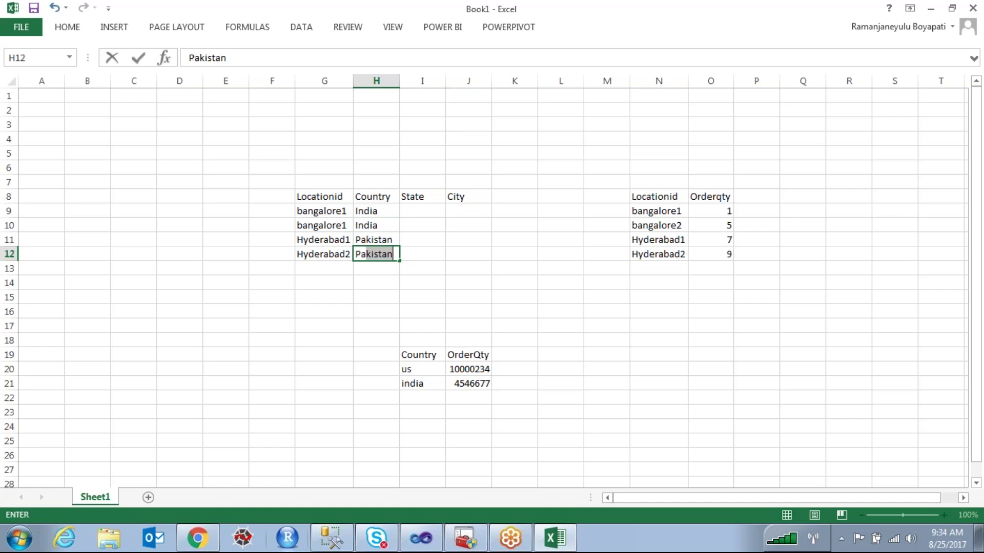
{"action": "left_click", "coordinate": [401, 272]}
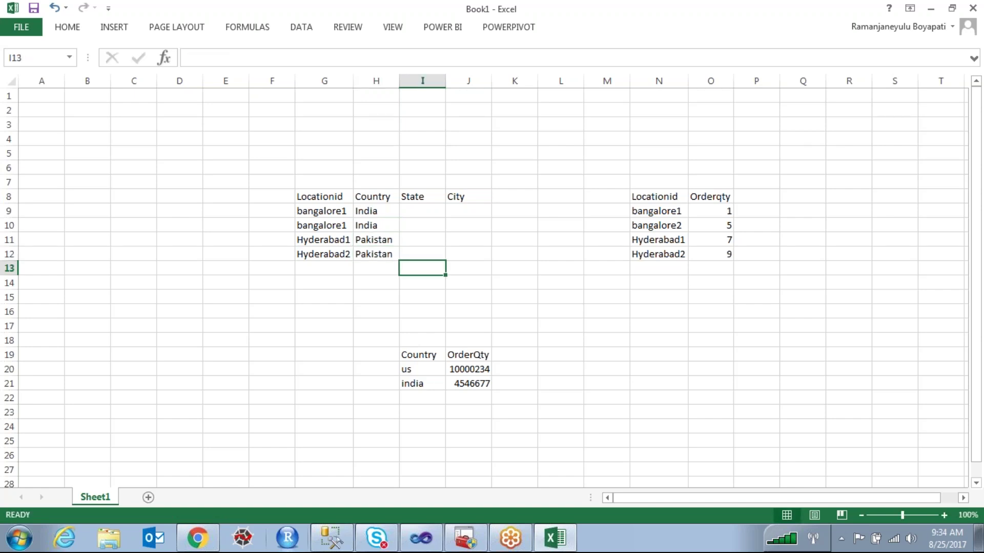
Enter the State values for the two bangalore rows: krnataka in I9 and Karnatka in I10
{"action": "key", "text": "Up"}
{"action": "key", "text": "Up"}
{"action": "key", "text": "Up"}
{"action": "key", "text": "Up"}
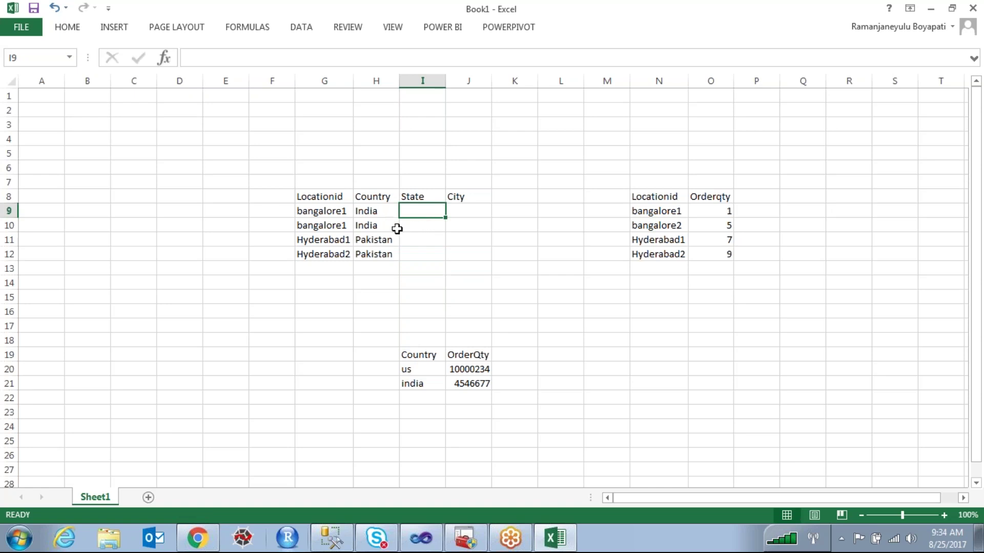
{"action": "type", "text": "krnataka"}
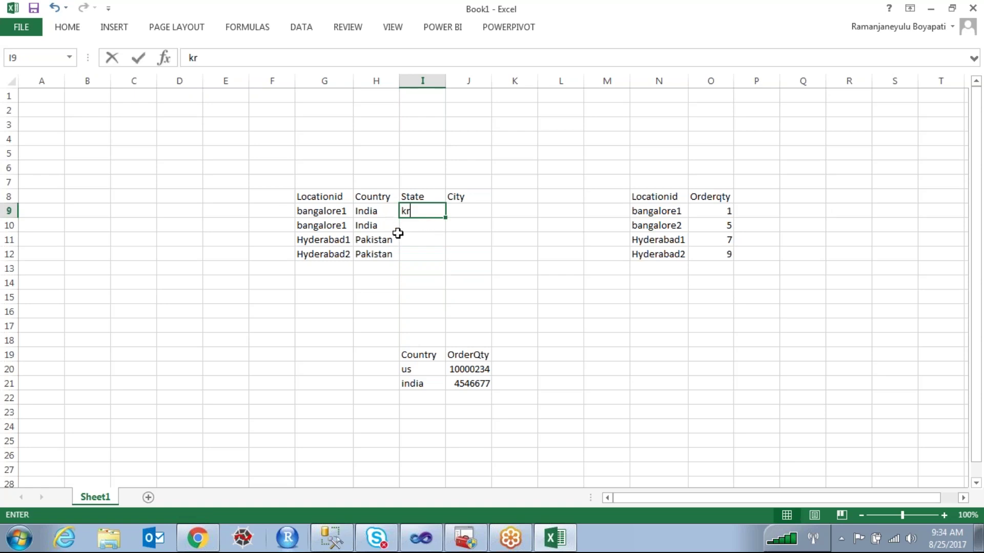
{"action": "left_click", "coordinate": [419, 239]}
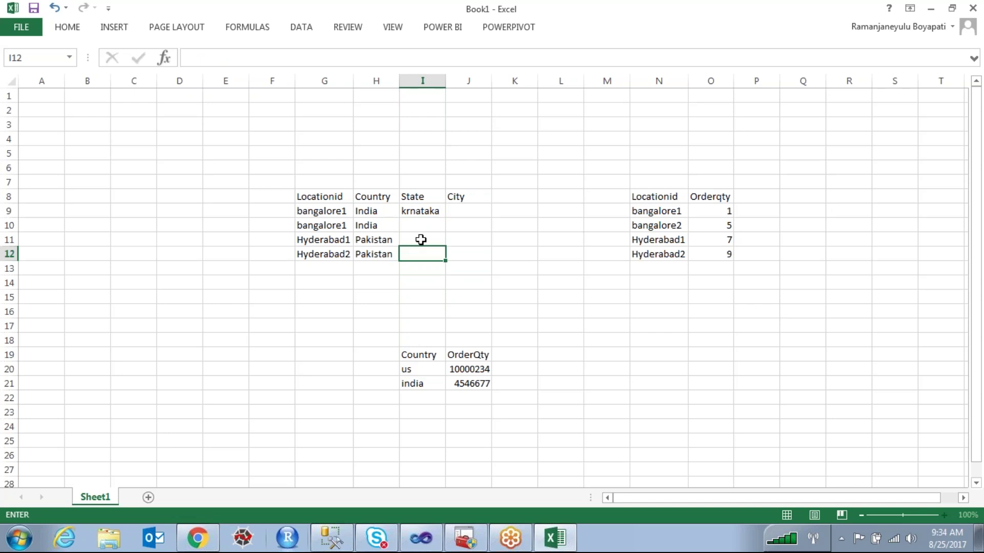
{"action": "left_click", "coordinate": [425, 227]}
{"action": "type", "text": "Karnat"}
{"action": "key", "text": "Return"}
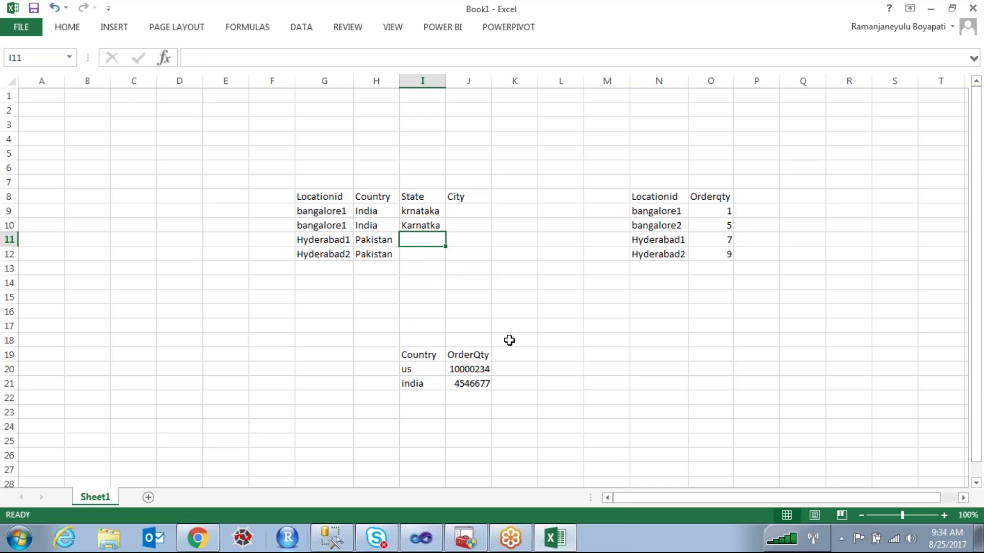
Enter Mohali as the State for both Hyderabad rows, in I11 and I12
{"action": "type", "text": "Mohali"}
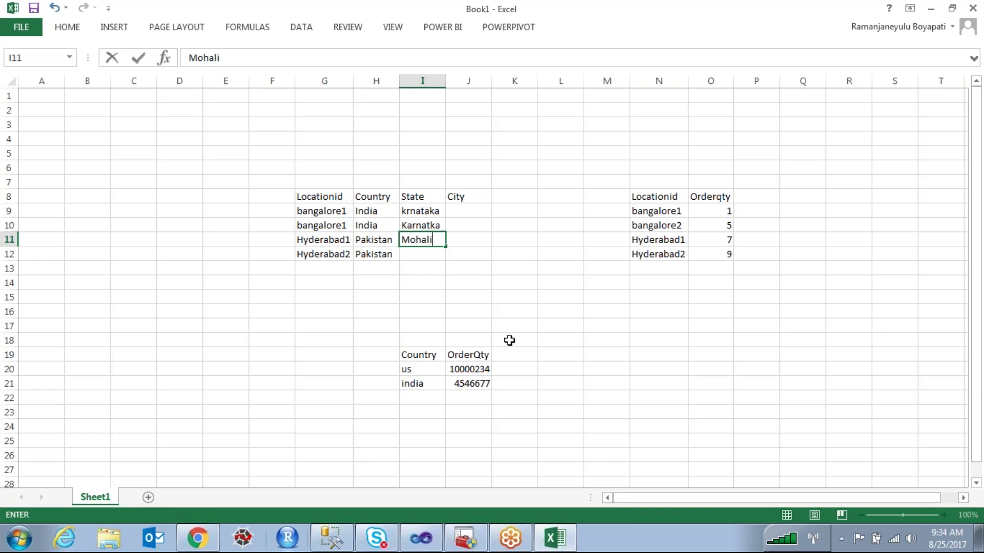
{"action": "key", "text": "Return"}
{"action": "type", "text": "Mo"}
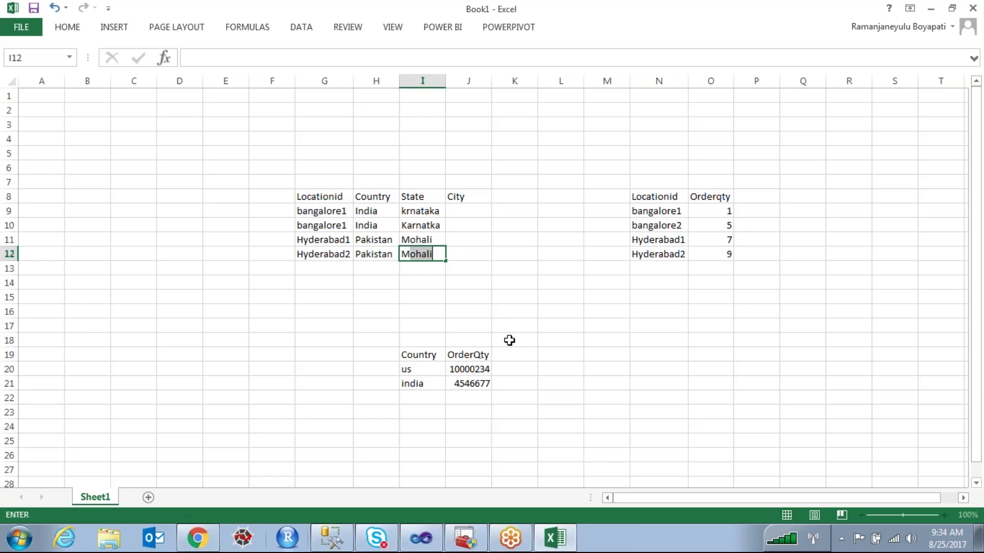
{"action": "type", "text": "hali"}
{"action": "left_click", "coordinate": [524, 252]}
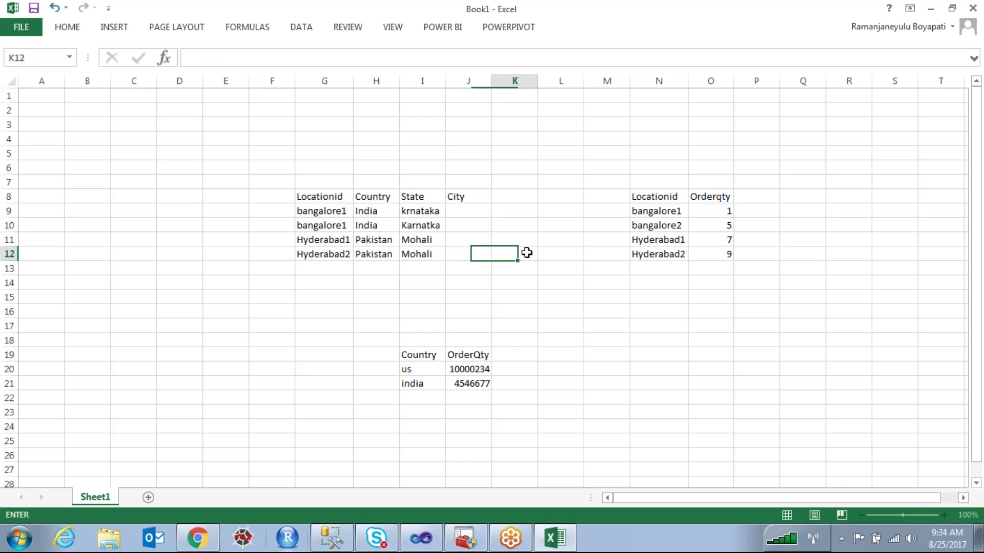
Enter bangalore as the City for the first two location rows, in J9 and J10
{"action": "left_click", "coordinate": [476, 201]}
{"action": "left_click", "coordinate": [476, 208]}
{"action": "type", "text": "bangalore"}
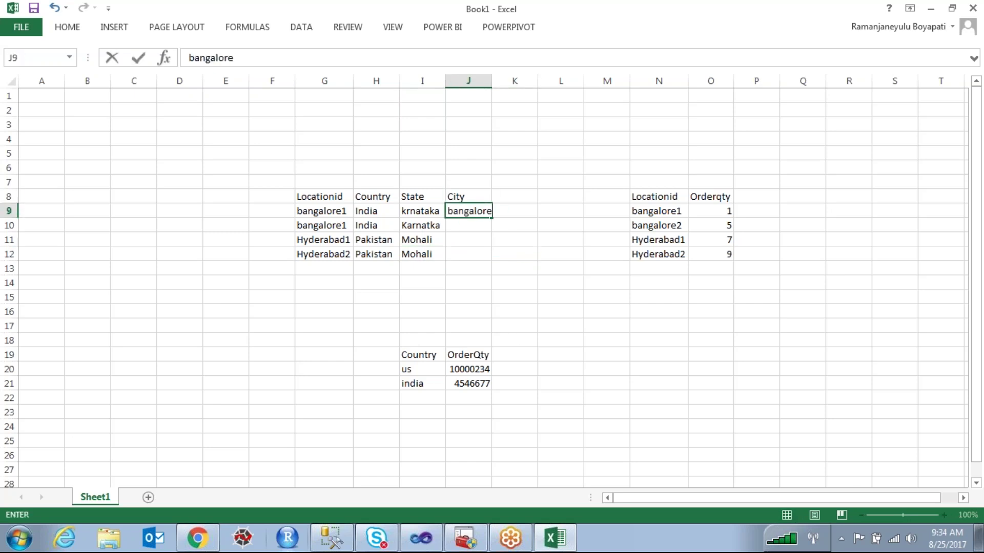
{"action": "key", "text": "Return"}
{"action": "type", "text": "bangal"}
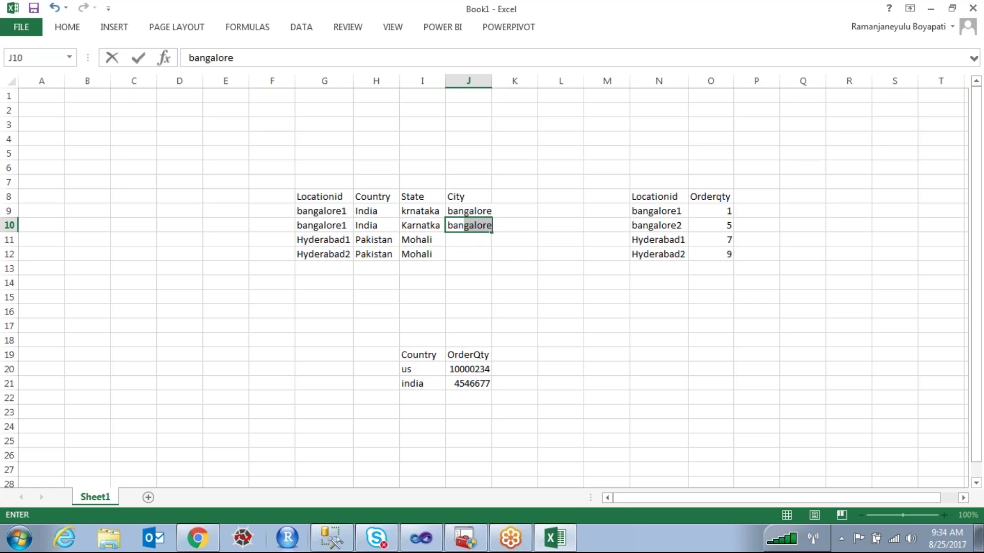
{"action": "type", "text": "ore"}
{"action": "key", "text": "Return"}
Enter the City values for the last two location rows: Hyderabad in J11 and hyderabad in J12
{"action": "type", "text": "Hyderabad"}
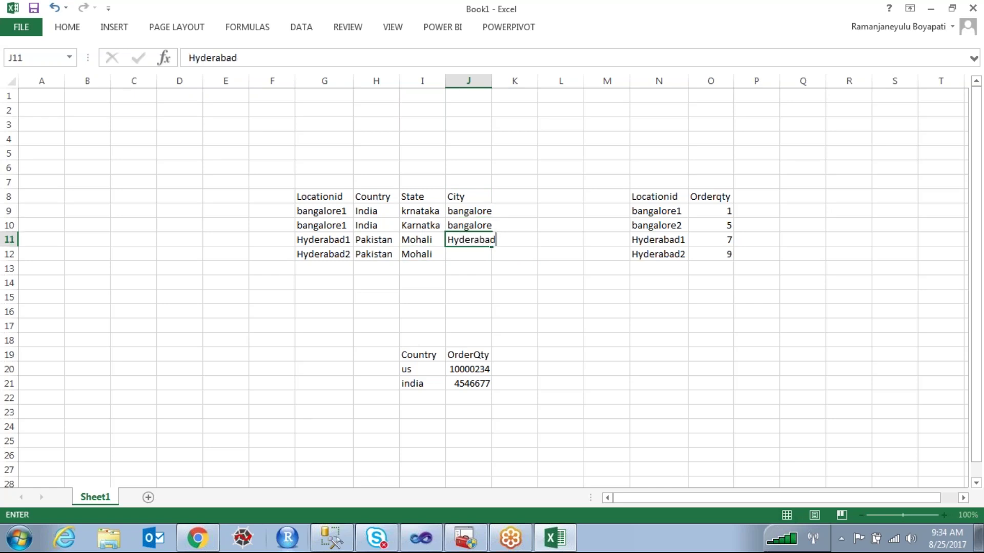
{"action": "key", "text": "Return"}
{"action": "type", "text": "hyderabad"}
{"action": "left_click", "coordinate": [568, 325]}
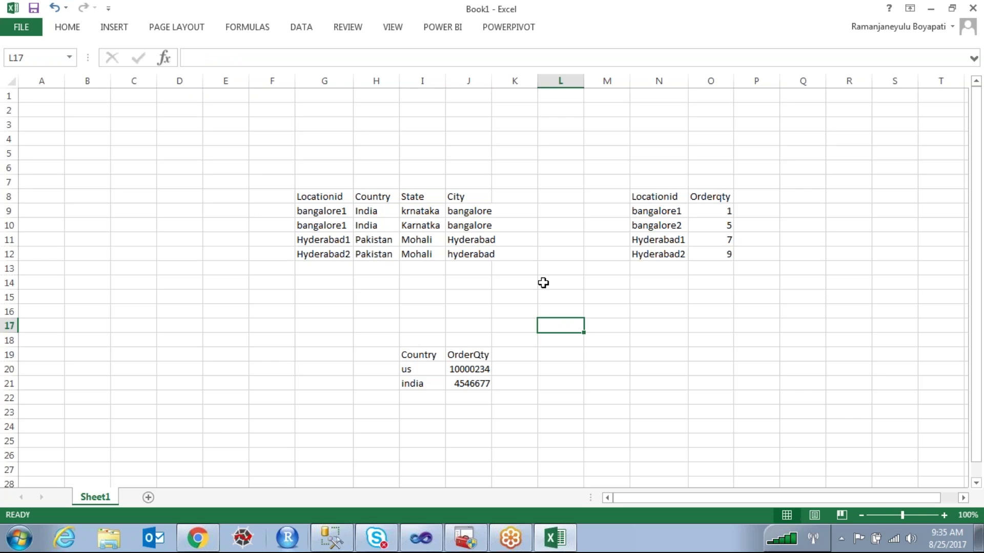
Start a summary table with the heading city in M19 and a copy of the Orderqty heading in N19
{"action": "left_click", "coordinate": [621, 319]}
{"action": "left_click", "coordinate": [598, 349]}
{"action": "type", "text": "city"}
{"action": "key", "text": "Tab"}
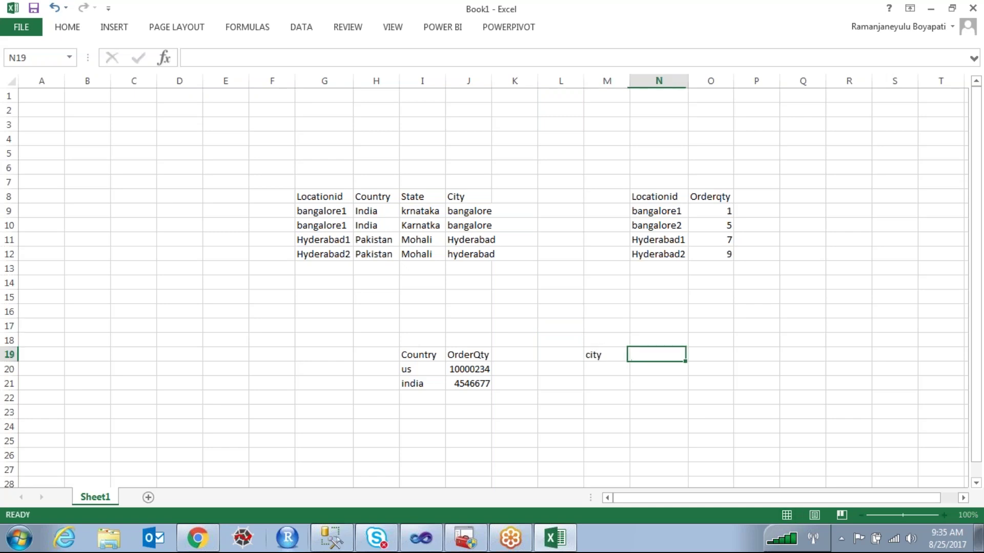
{"action": "left_click", "coordinate": [713, 202]}
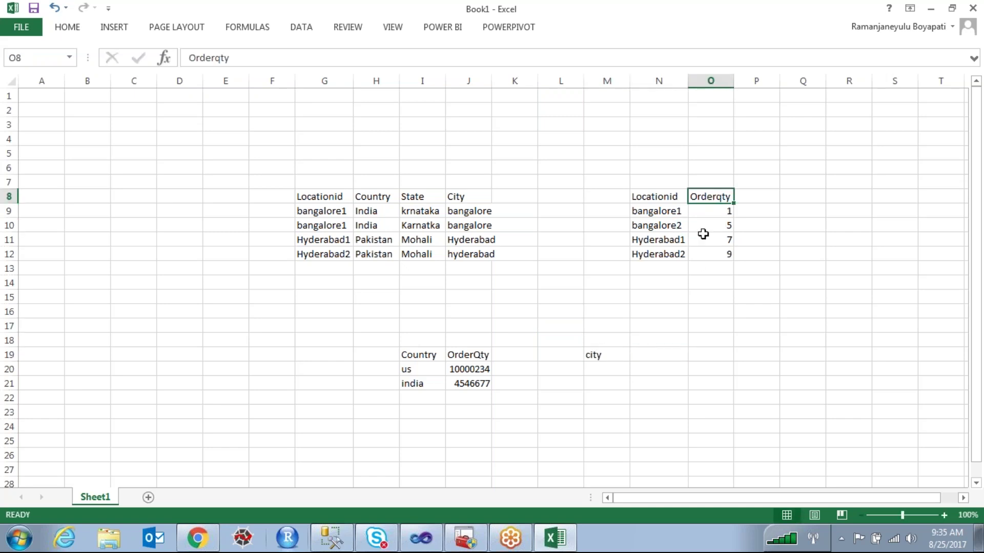
{"action": "key", "text": "ctrl+c"}
{"action": "left_click", "coordinate": [639, 354]}
{"action": "key", "text": "ctrl+v"}
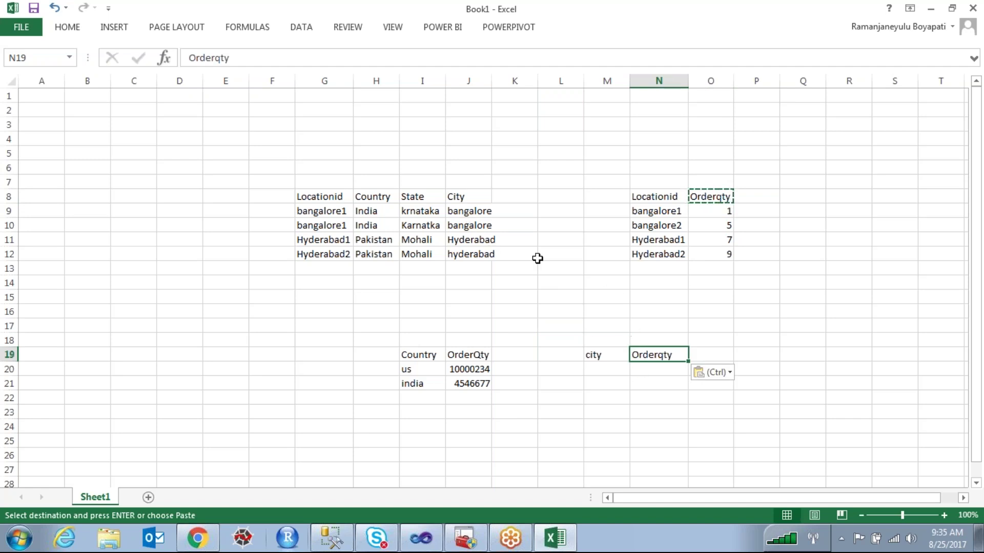
Copy bangalore and Hyderabad from the City column into M20 and M21, and autofit column M
{"action": "left_click", "coordinate": [471, 215]}
{"action": "key", "text": "ctrl+c"}
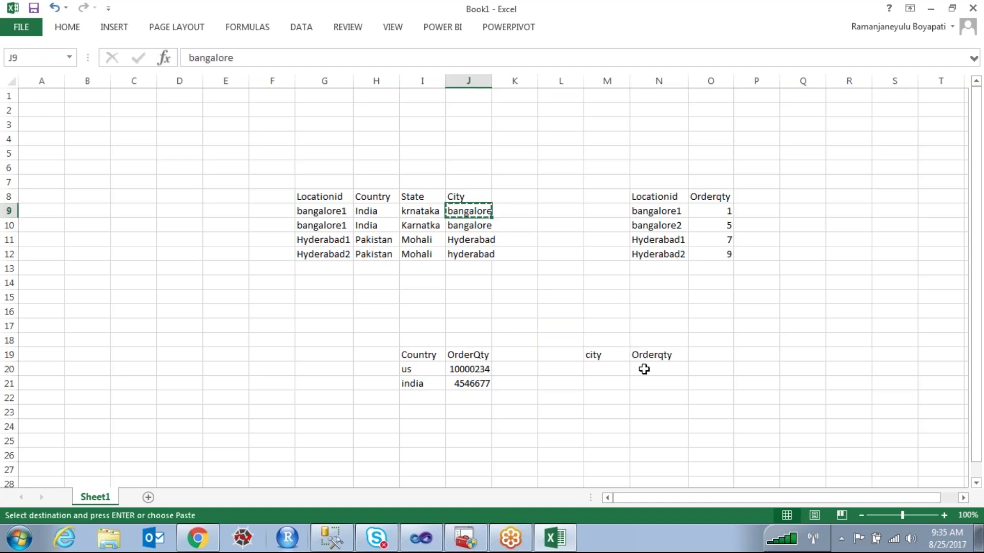
{"action": "left_click", "coordinate": [613, 370]}
{"action": "key", "text": "ctrl+v"}
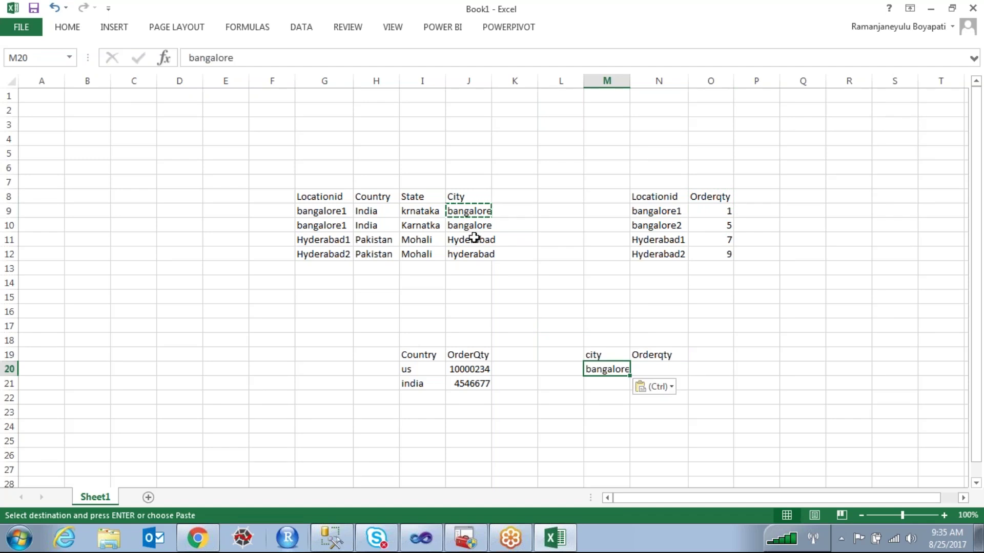
{"action": "left_click", "coordinate": [480, 241]}
{"action": "key", "text": "ctrl+c"}
{"action": "left_click", "coordinate": [610, 382]}
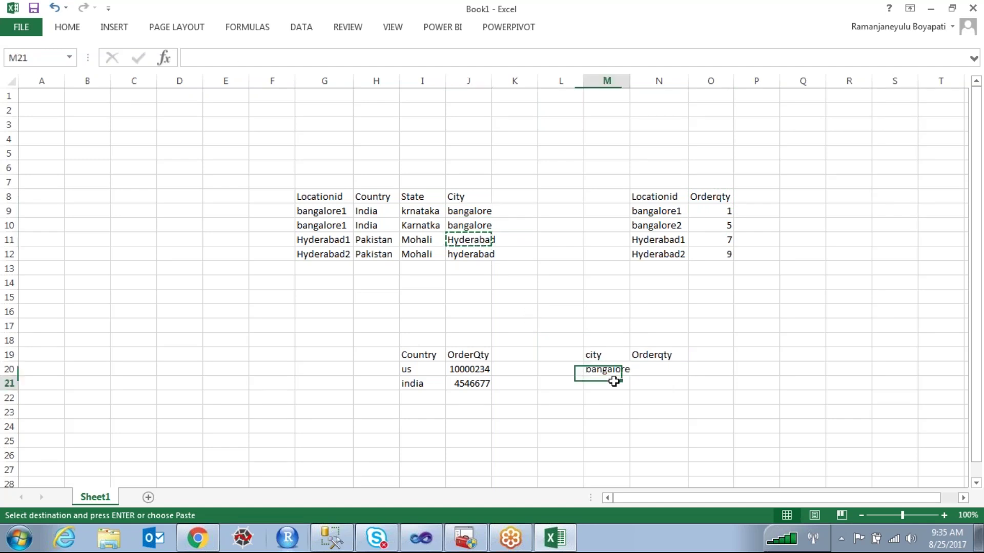
{"action": "key", "text": "ctrl+v"}
{"action": "double_click", "coordinate": [630, 80]}
Sum each city's order quantities and enter 6 for bangalore in N20 and 16 for Hyderabad in N21
{"action": "left_click_drag", "start_coordinate": [730, 209], "coordinate": [734, 226]}
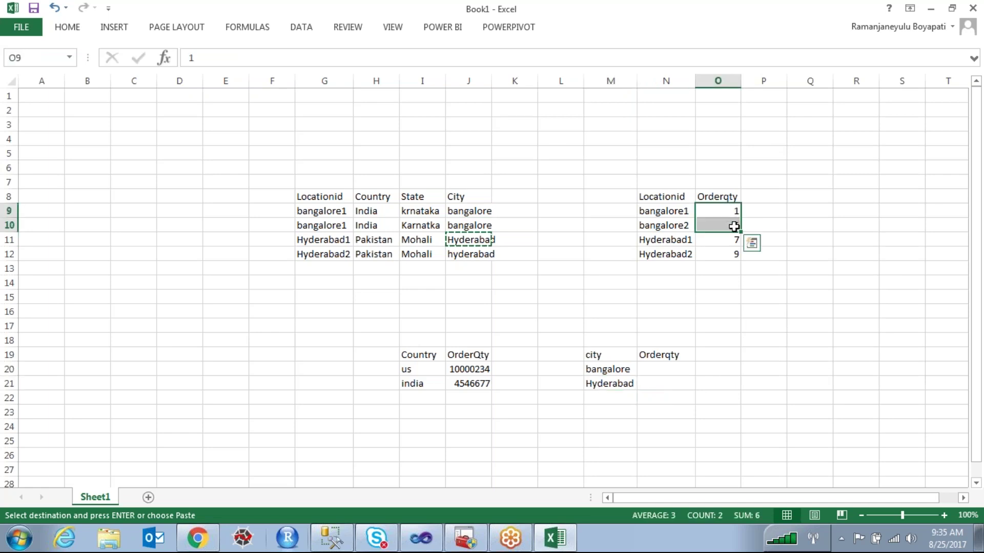
{"action": "left_click", "coordinate": [670, 371]}
{"action": "type", "text": "6"}
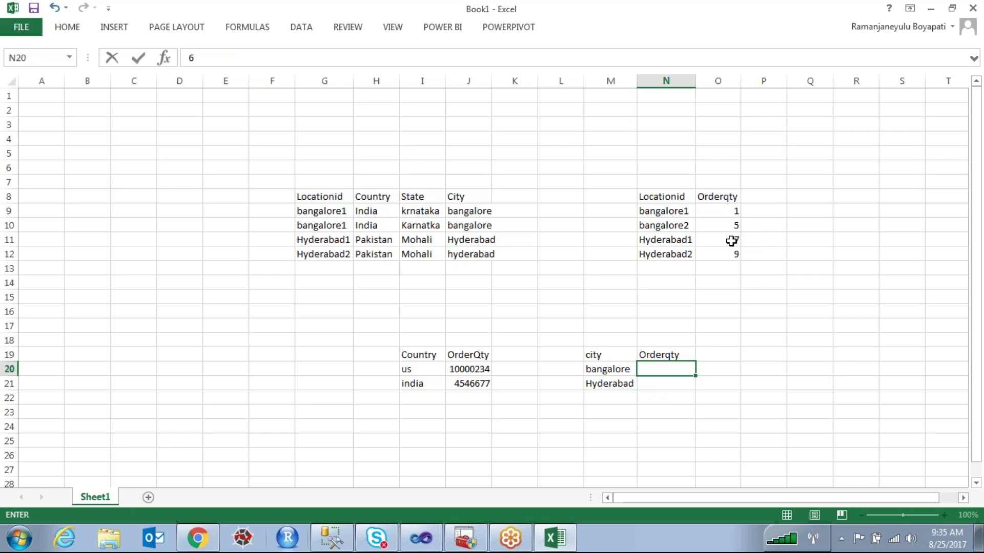
{"action": "left_click_drag", "start_coordinate": [731, 241], "coordinate": [731, 253]}
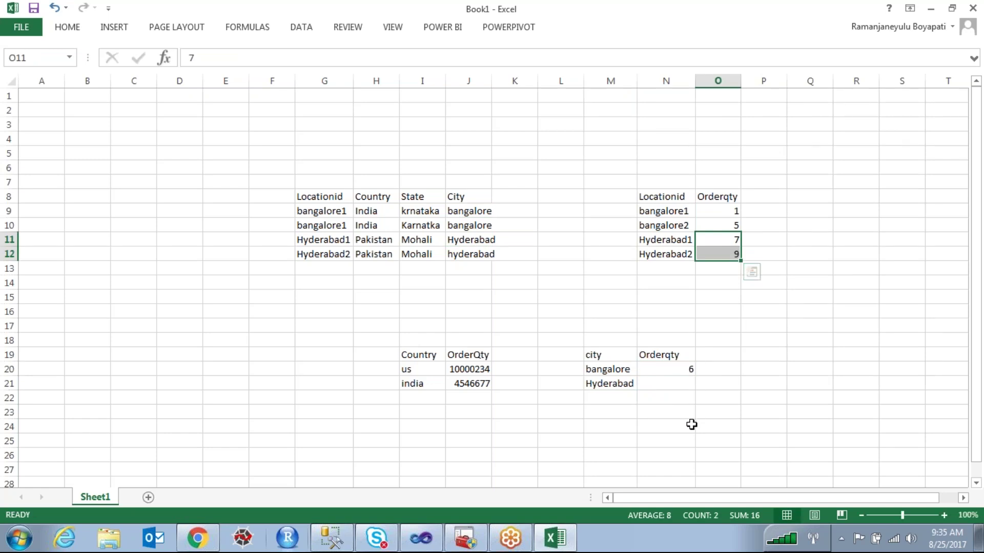
{"action": "left_click", "coordinate": [665, 371]}
{"action": "left_click", "coordinate": [670, 382]}
{"action": "type", "text": "16"}
{"action": "left_click", "coordinate": [689, 427]}
{"action": "scroll", "coordinate": [687, 411], "scroll_direction": "down", "scroll_amount": 2}
{"action": "scroll", "coordinate": [688, 411], "scroll_direction": "down", "scroll_amount": 1}
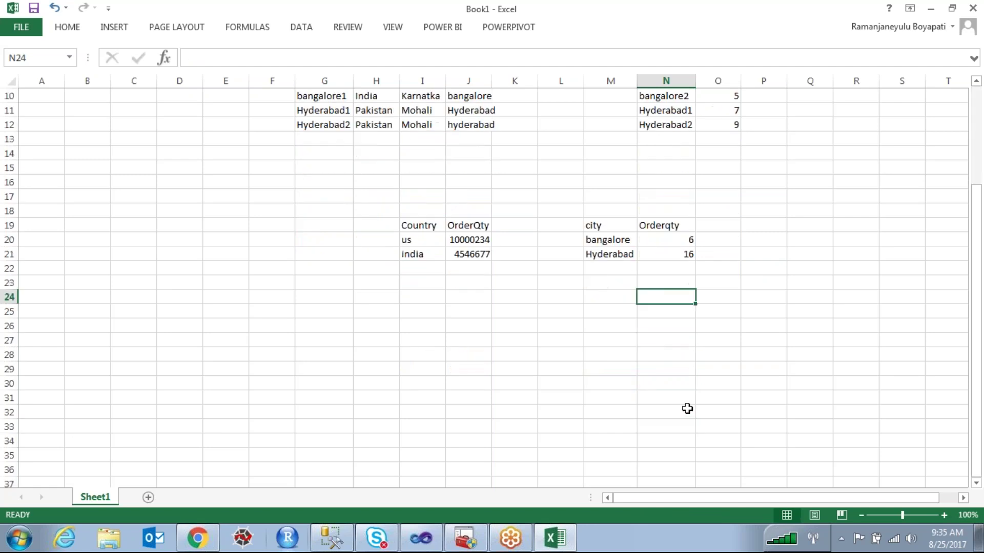
{"action": "scroll", "coordinate": [670, 351], "scroll_direction": "up", "scroll_amount": 2}
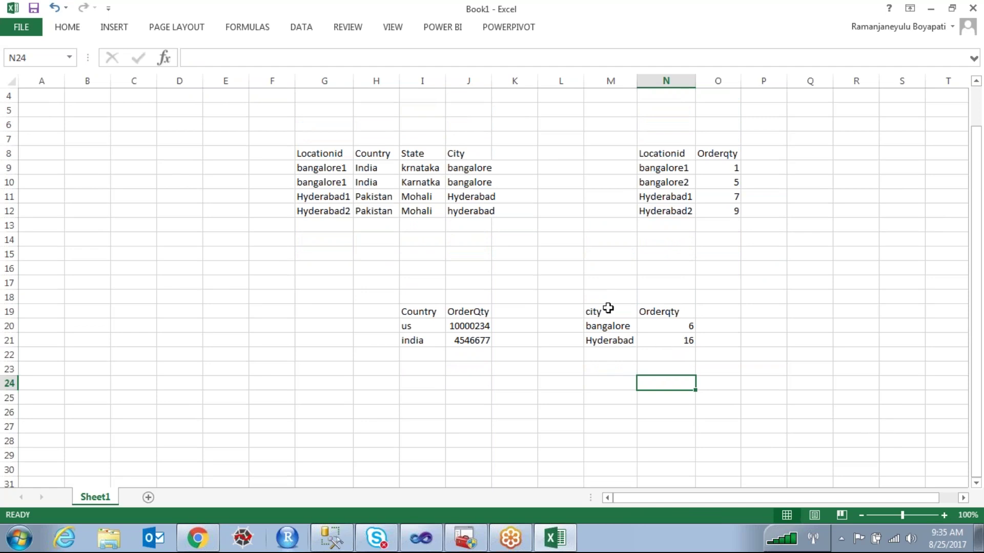
{"action": "left_click", "coordinate": [569, 313]}
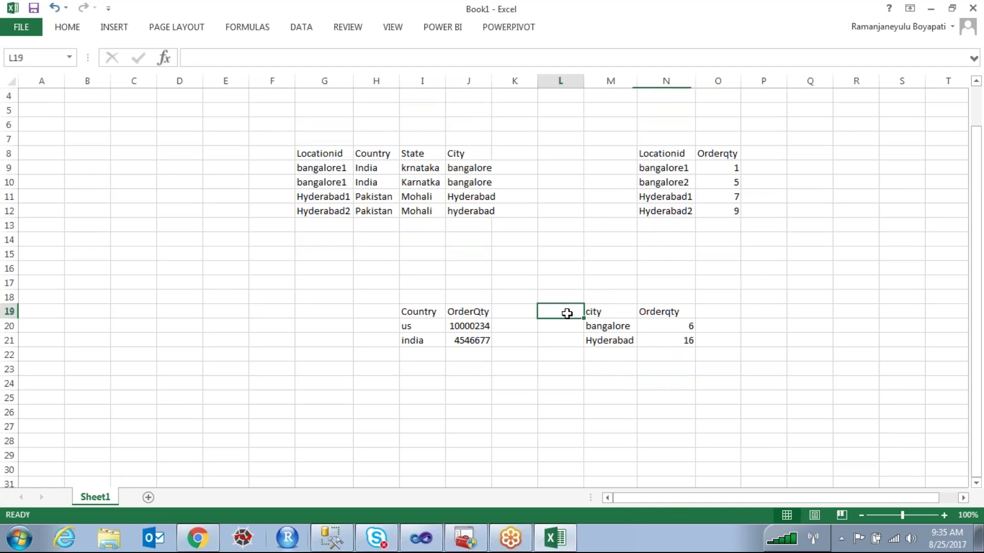
Start a second summary table with the heading state in M25 and Orderqty in N25
{"action": "left_click", "coordinate": [618, 401]}
{"action": "type", "text": "sta"}
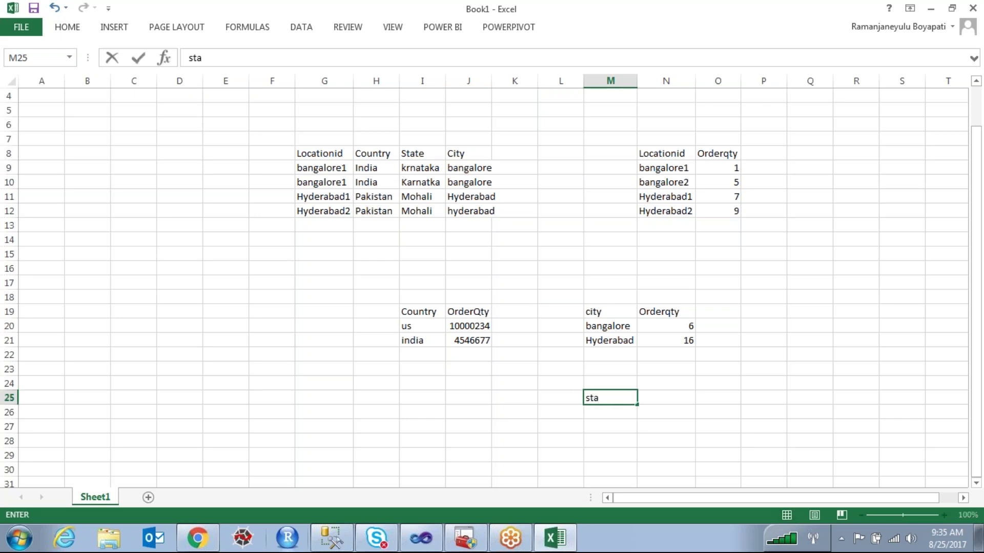
{"action": "type", "text": "te"}
{"action": "key", "text": "Tab"}
{"action": "type", "text": "Orderqty"}
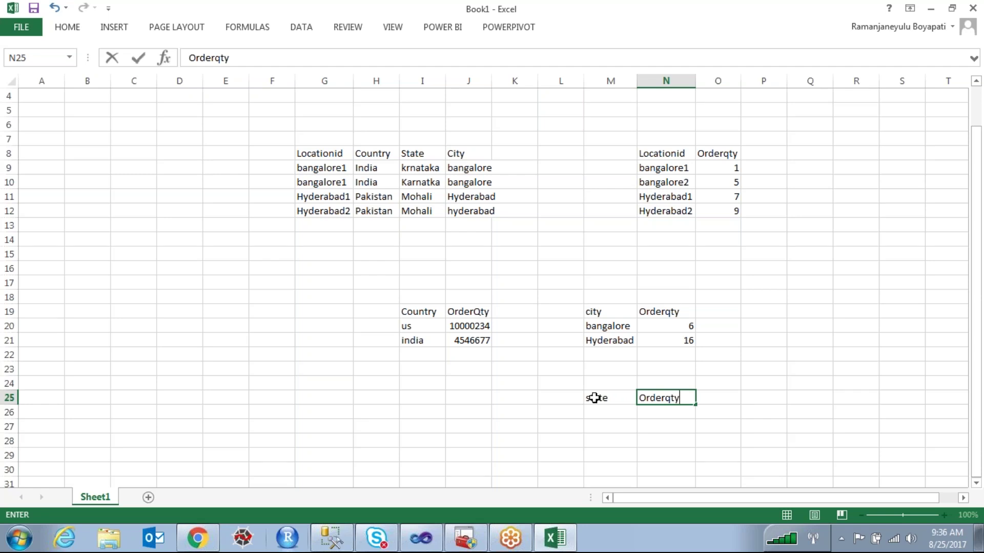
Copy krnataka and Mohali from the State column into M26 and M27 of the state summary
{"action": "left_click", "coordinate": [423, 168]}
{"action": "key", "text": "ctrl+c"}
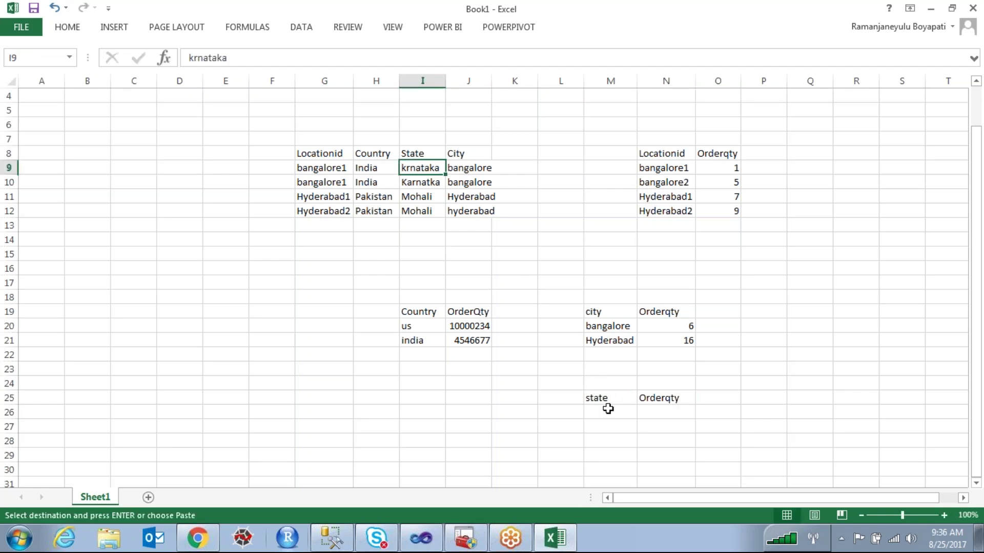
{"action": "left_click", "coordinate": [612, 414]}
{"action": "key", "text": "ctrl+v"}
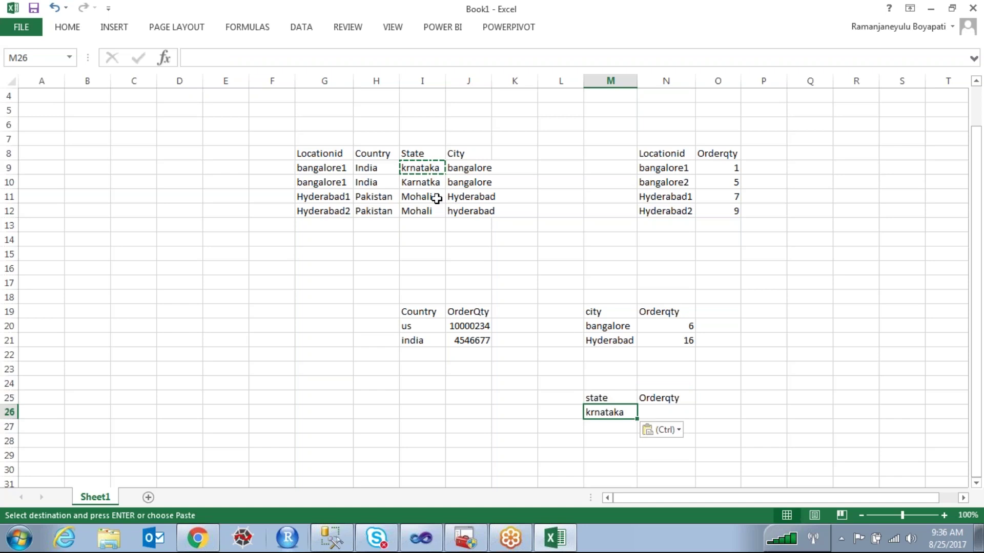
{"action": "left_click", "coordinate": [436, 198]}
{"action": "key", "text": "ctrl+c"}
{"action": "left_click", "coordinate": [617, 425]}
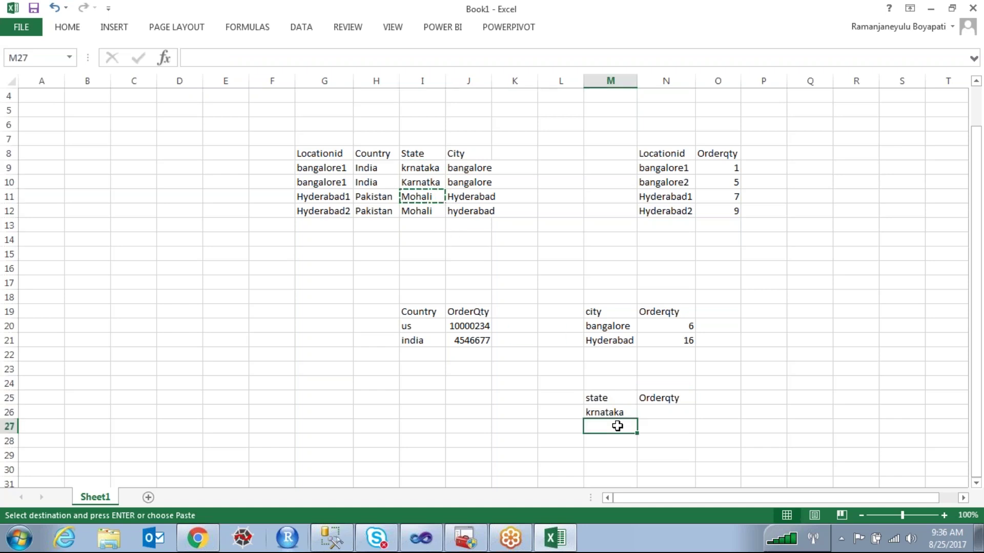
{"action": "key", "text": "ctrl+v"}
{"action": "left_click", "coordinate": [671, 412]}
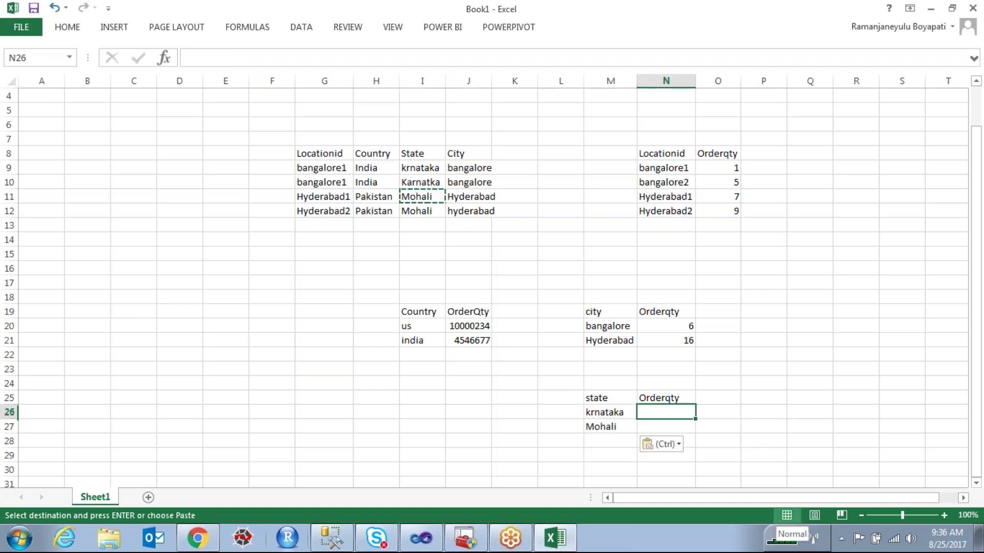
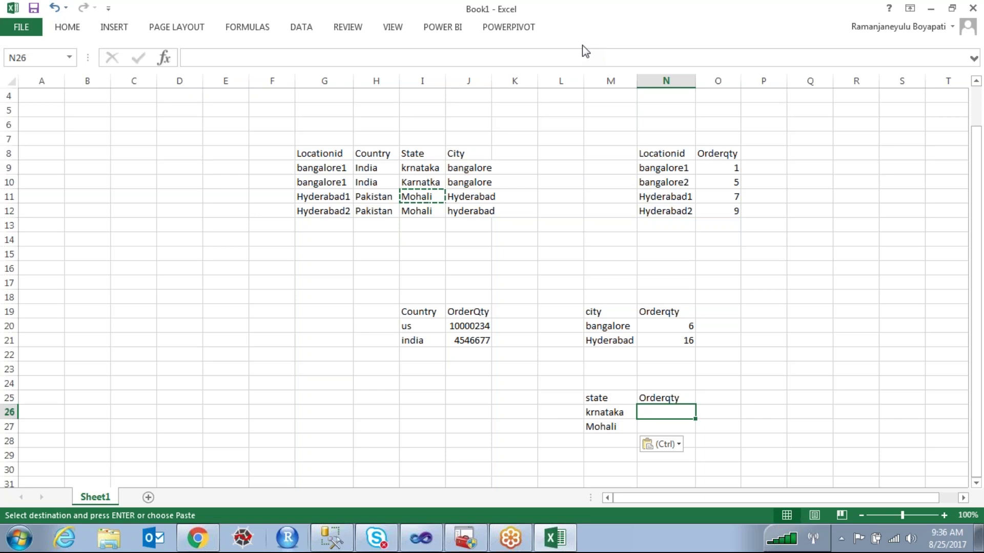
Circle the orders table and the city summary with the screen pen, labelling them X and Y, and draw an arrow to the orders table
{"action": "key", "text": "ctrl+2"}
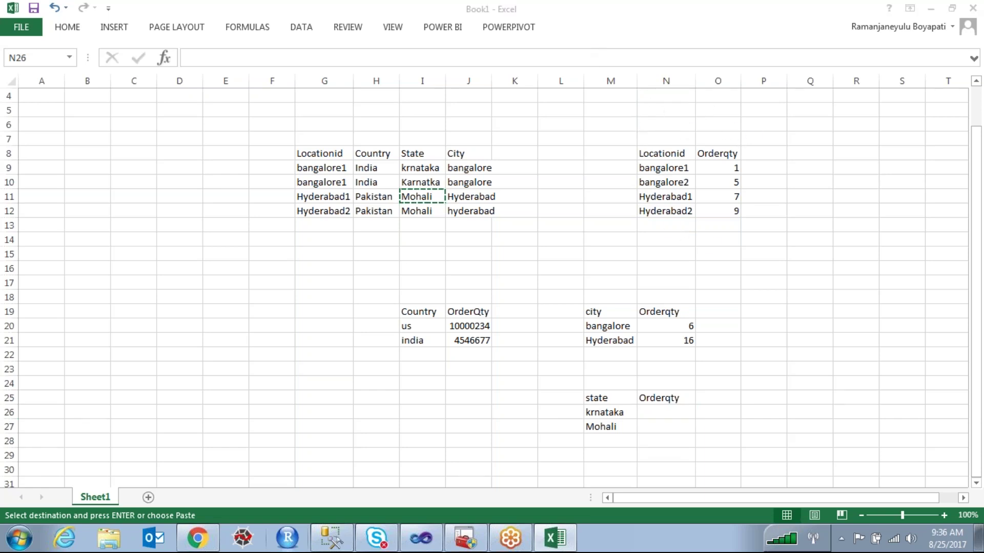
{"action": "key", "text": "Escape"}
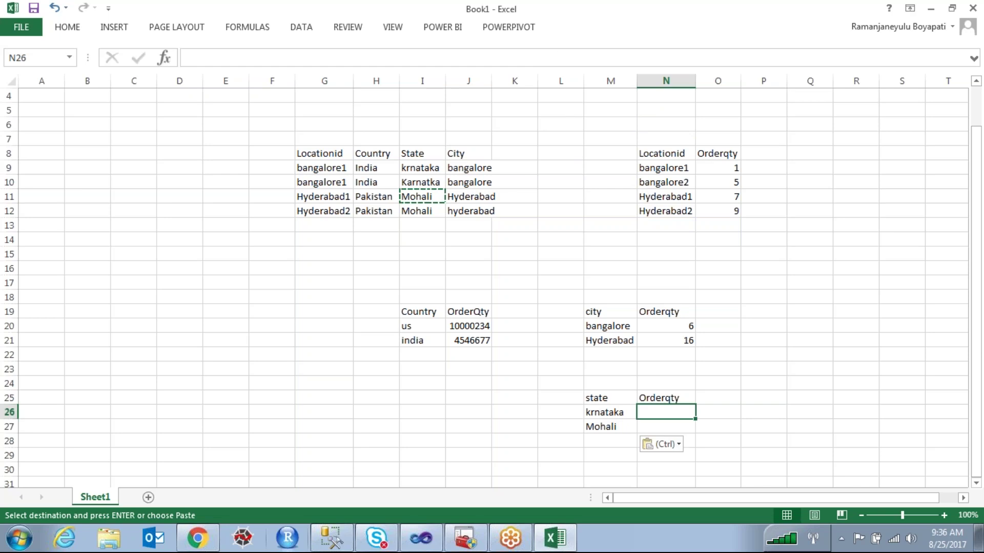
{"action": "mouse_move", "coordinate": [760, 155]}
{"action": "left_mouse_down"}
{"action": "mouse_move", "coordinate": [750, 242]}
{"action": "mouse_move", "coordinate": [772, 165]}
{"action": "left_mouse_up"}
{"action": "mouse_move", "coordinate": [676, 289]}
{"action": "left_mouse_down"}
{"action": "mouse_move", "coordinate": [700, 365]}
{"action": "mouse_move", "coordinate": [657, 303]}
{"action": "left_mouse_up"}
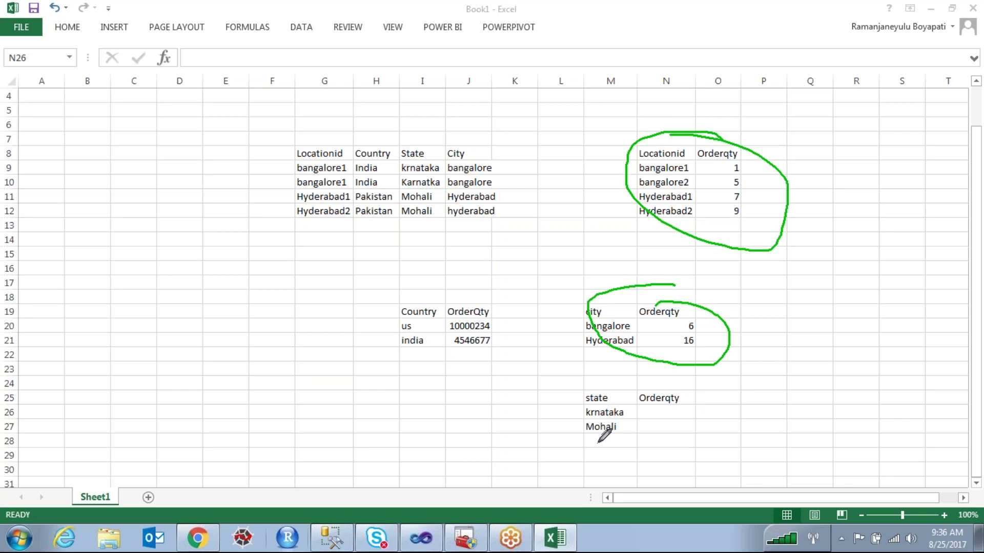
{"action": "mouse_move", "coordinate": [803, 338]}
{"action": "left_mouse_down"}
{"action": "mouse_move", "coordinate": [896, 317]}
{"action": "mouse_move", "coordinate": [887, 383]}
{"action": "left_mouse_up"}
{"action": "left_click_drag", "start_coordinate": [818, 180], "coordinate": [854, 163]}
{"action": "left_click_drag", "start_coordinate": [746, 339], "coordinate": [804, 338]}
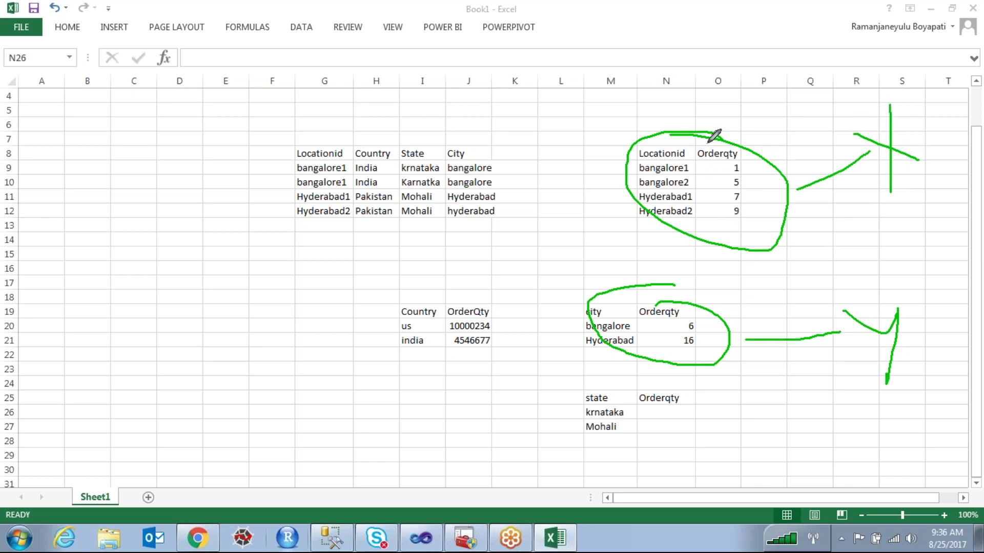
{"action": "mouse_move", "coordinate": [742, 115]}
{"action": "left_mouse_down"}
{"action": "mouse_move", "coordinate": [797, 88]}
{"action": "mouse_move", "coordinate": [699, 122]}
{"action": "left_mouse_up"}
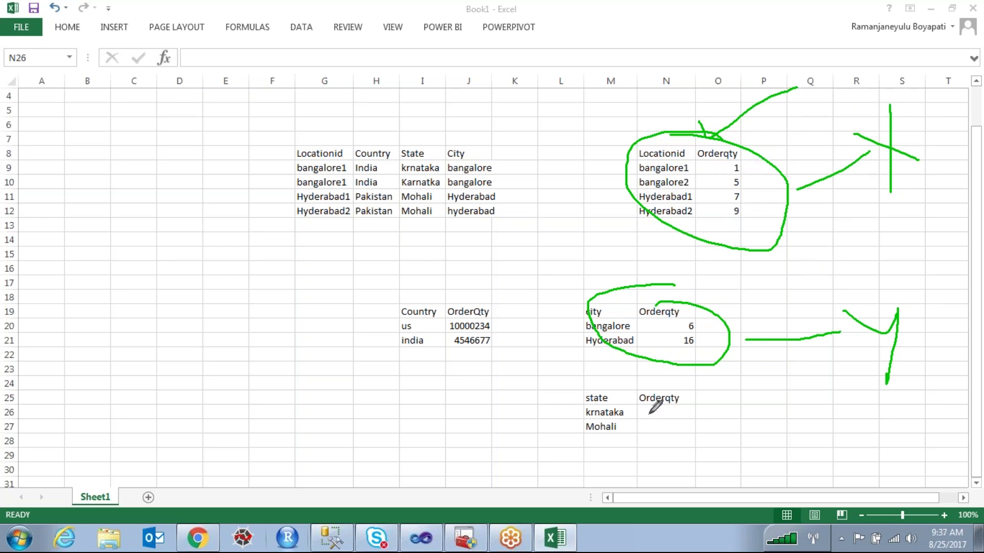
Ring krnataka and the two bangalore order rows with the screen pen, note K-6 beside them, and clear the markup
{"action": "left_click_drag", "start_coordinate": [635, 404], "coordinate": [629, 406]}
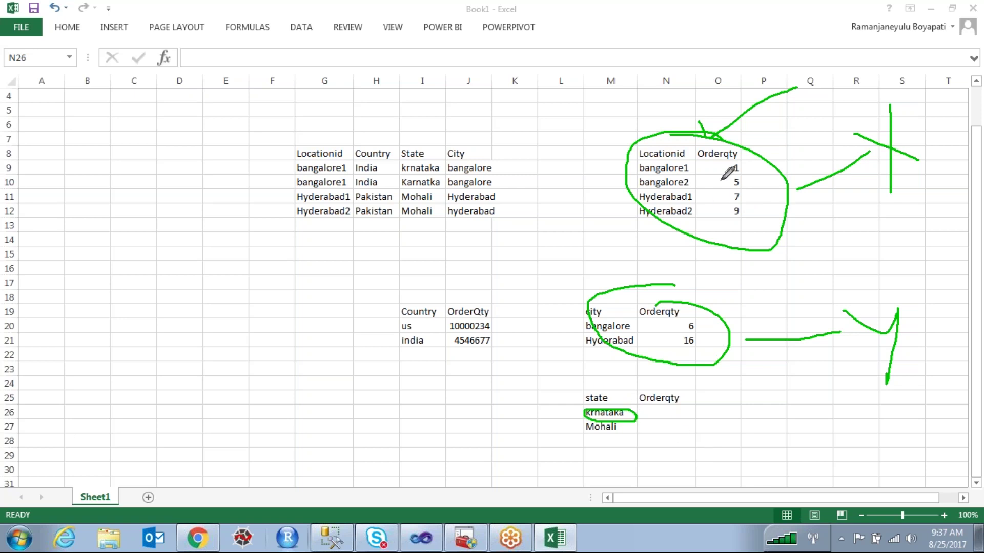
{"action": "mouse_move", "coordinate": [738, 162]}
{"action": "left_mouse_down"}
{"action": "mouse_move", "coordinate": [717, 170]}
{"action": "mouse_move", "coordinate": [672, 154]}
{"action": "mouse_move", "coordinate": [626, 161]}
{"action": "mouse_move", "coordinate": [637, 187]}
{"action": "mouse_move", "coordinate": [737, 165]}
{"action": "left_mouse_up"}
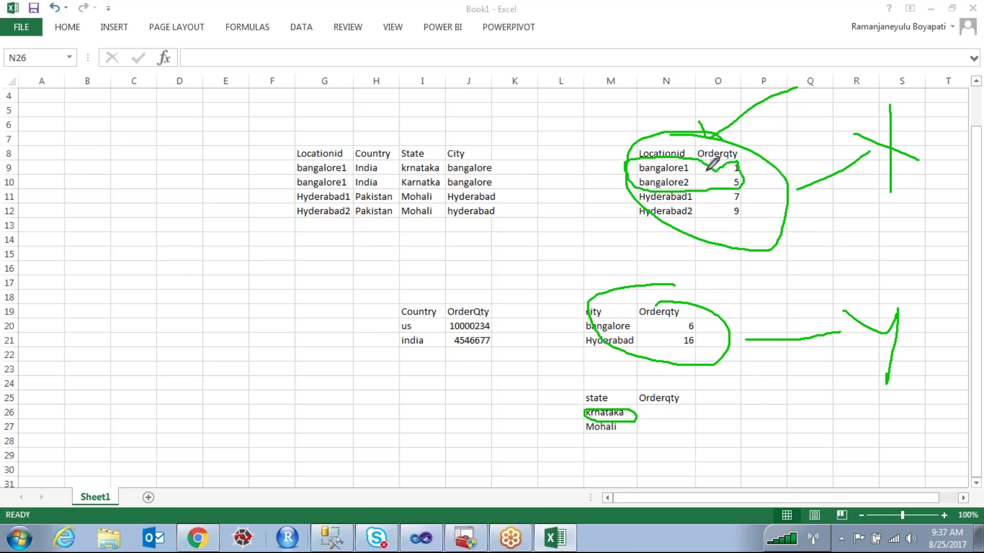
{"action": "mouse_move", "coordinate": [737, 163]}
{"action": "left_mouse_down"}
{"action": "mouse_move", "coordinate": [866, 77]}
{"action": "mouse_move", "coordinate": [867, 90]}
{"action": "mouse_move", "coordinate": [896, 80]}
{"action": "mouse_move", "coordinate": [925, 36]}
{"action": "left_mouse_up"}
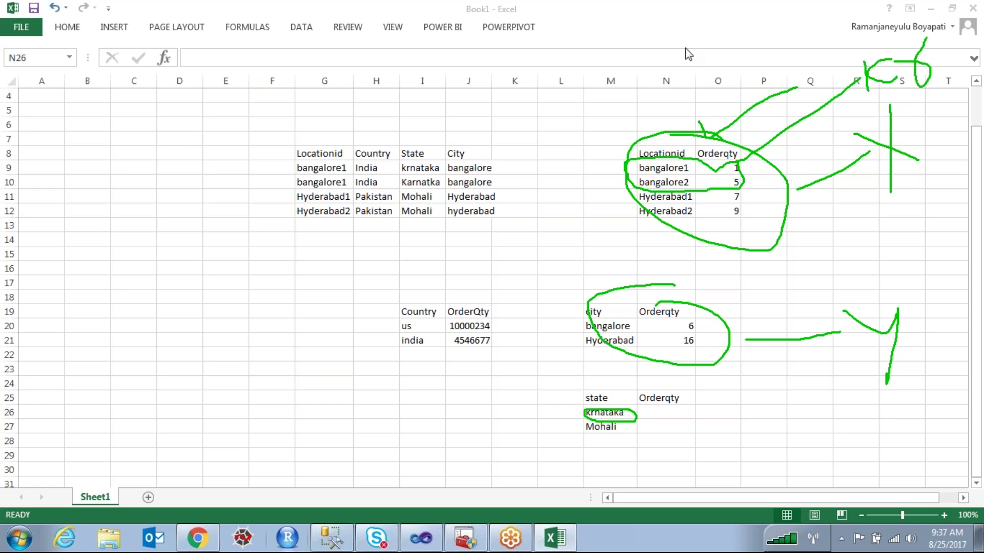
{"action": "key", "text": "Escape"}
Circle the city summary with the screen pen, draw linking lines from bangalore and Hyderabad towards the state rows, and clear the markup
{"action": "left_click_drag", "start_coordinate": [626, 158], "coordinate": [692, 131]}
{"action": "key", "text": "Escape"}
{"action": "key", "text": "ctrl+2"}
{"action": "mouse_move", "coordinate": [681, 297]}
{"action": "left_mouse_down"}
{"action": "mouse_move", "coordinate": [646, 284]}
{"action": "mouse_move", "coordinate": [595, 373]}
{"action": "mouse_move", "coordinate": [723, 342]}
{"action": "mouse_move", "coordinate": [661, 291]}
{"action": "left_mouse_up"}
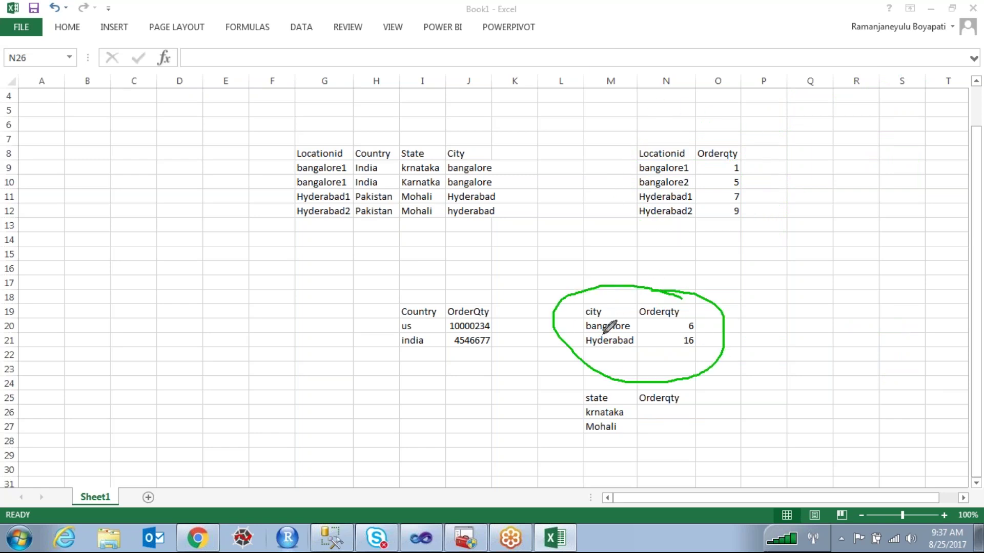
{"action": "left_click_drag", "start_coordinate": [583, 325], "coordinate": [584, 410]}
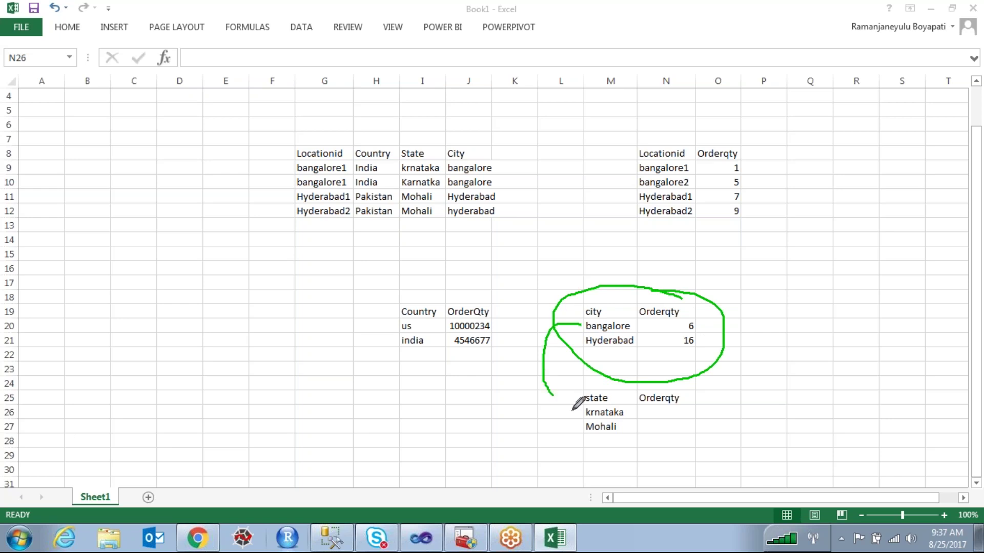
{"action": "mouse_move", "coordinate": [585, 336]}
{"action": "left_mouse_down"}
{"action": "mouse_move", "coordinate": [567, 340]}
{"action": "mouse_move", "coordinate": [545, 422]}
{"action": "left_mouse_up"}
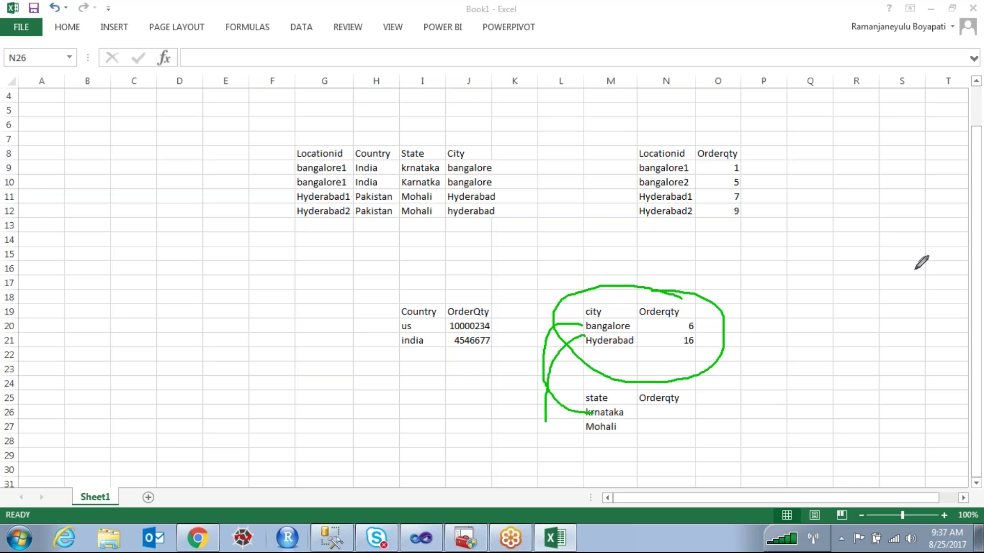
{"action": "key", "text": "Escape"}
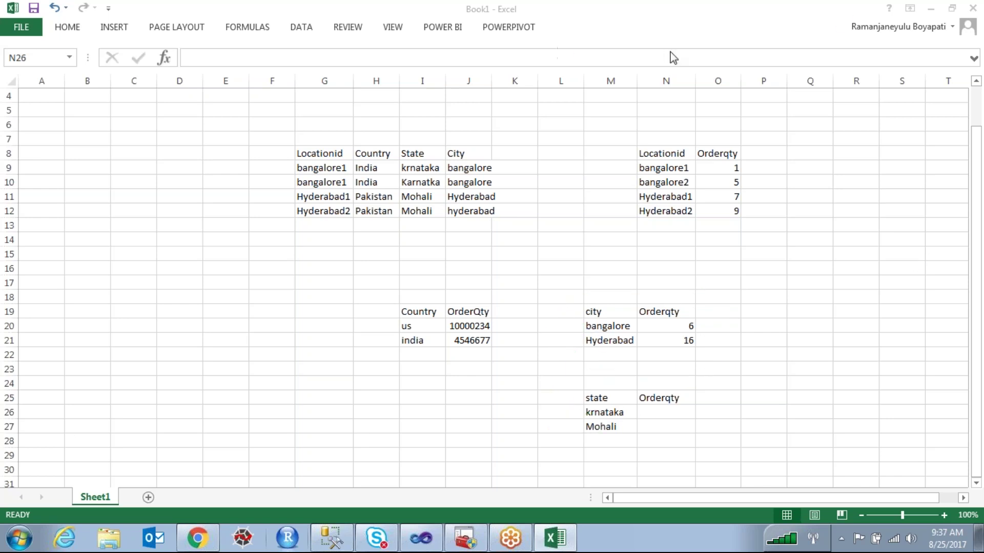
Copy the city order quantities 6 and 16 into N26 for krnataka and N27 for Mohali
{"action": "left_click_drag", "start_coordinate": [612, 324], "coordinate": [665, 325]}
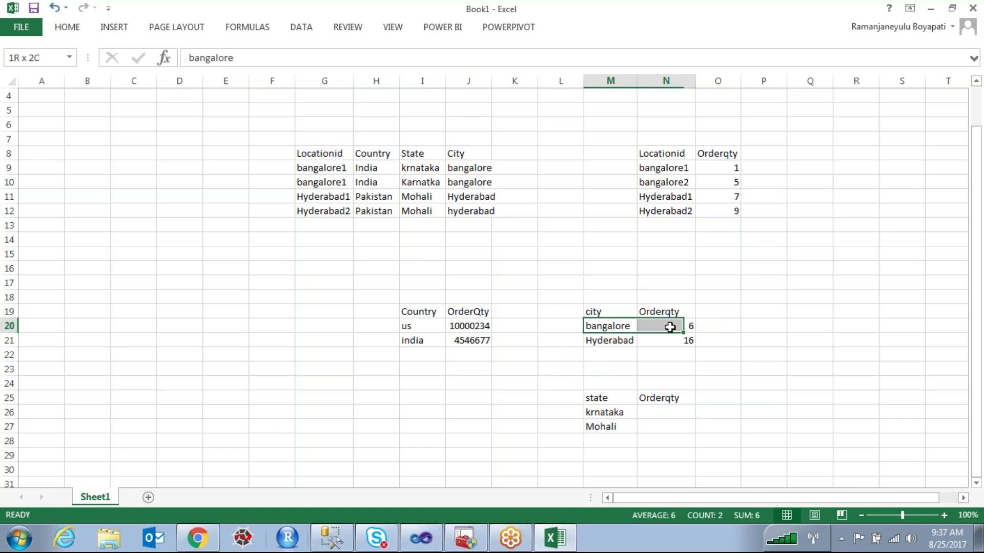
{"action": "left_click", "coordinate": [685, 325]}
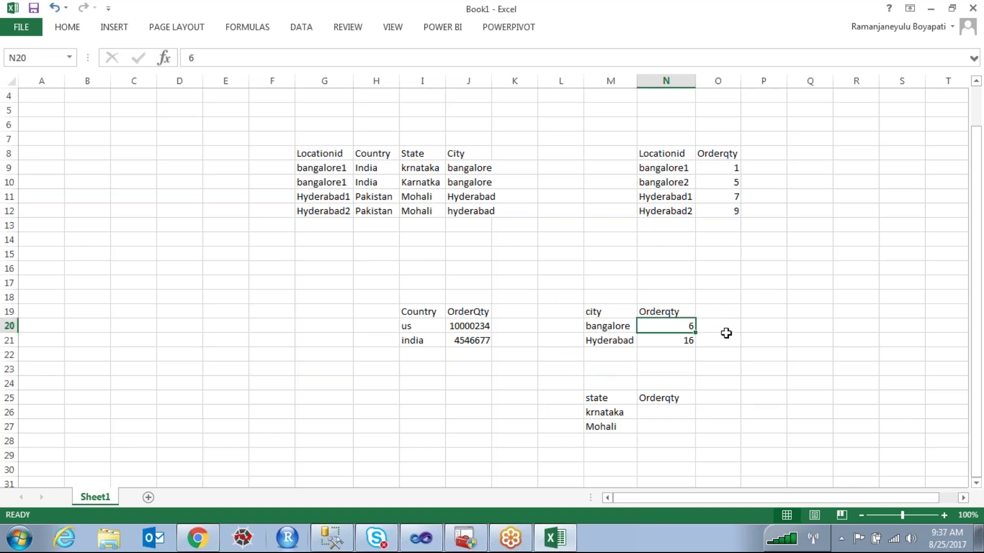
{"action": "key", "text": "ctrl+c"}
{"action": "left_click", "coordinate": [668, 410]}
{"action": "key", "text": "ctrl+v"}
{"action": "left_click", "coordinate": [689, 341]}
{"action": "key", "text": "ctrl+c"}
{"action": "left_click", "coordinate": [683, 427]}
{"action": "key", "text": "ctrl+v"}
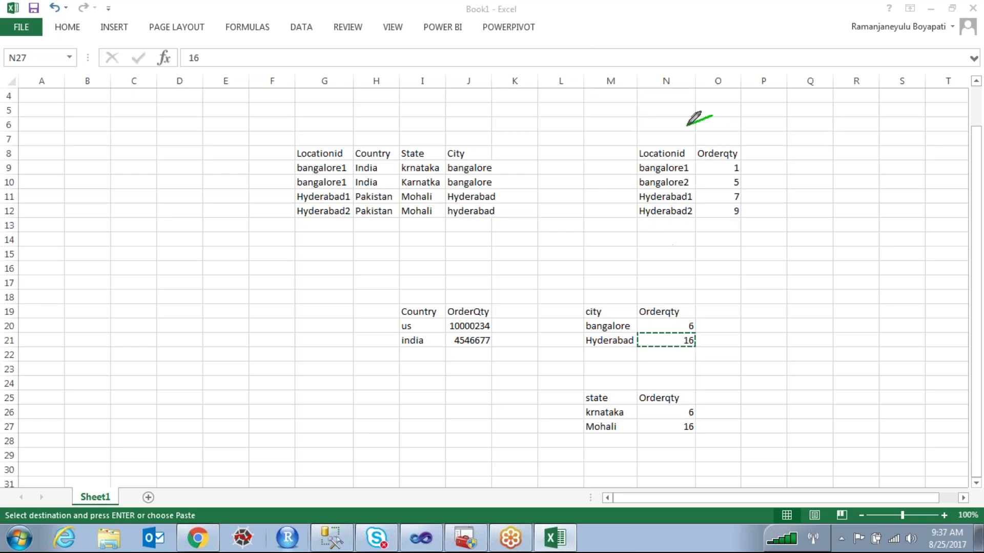
{"action": "left_click", "coordinate": [548, 46]}
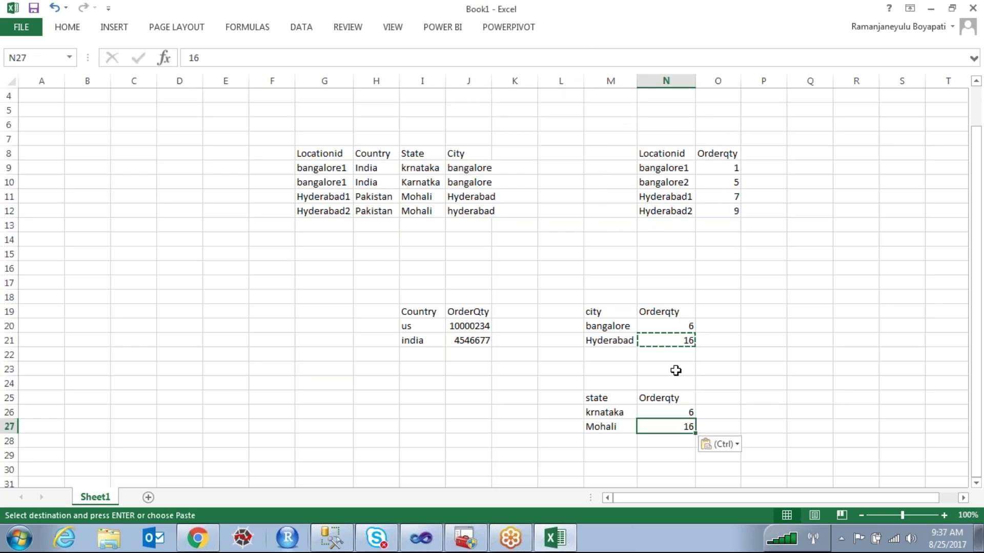
Compare the city summary in M19:N21 with the state summary in M25:N27 and the source tables above
{"action": "left_click", "coordinate": [600, 315]}
{"action": "left_click_drag", "start_coordinate": [599, 315], "coordinate": [664, 338]}
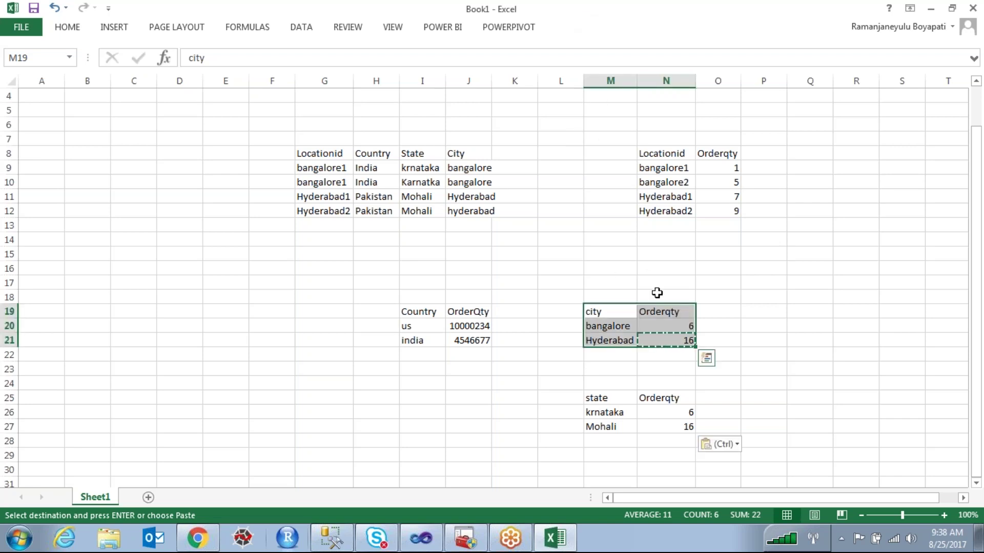
{"action": "scroll", "coordinate": [661, 307], "scroll_direction": "down", "scroll_amount": 2}
{"action": "scroll", "coordinate": [666, 316], "scroll_direction": "down", "scroll_amount": 1}
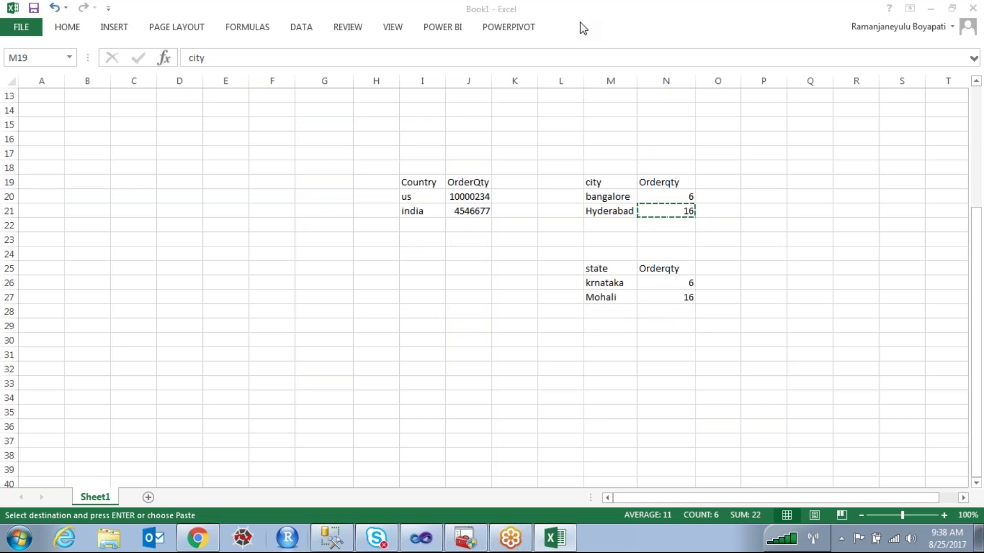
{"action": "left_click_drag", "start_coordinate": [604, 282], "coordinate": [677, 310]}
{"action": "scroll", "coordinate": [692, 305], "scroll_direction": "up", "scroll_amount": 2}
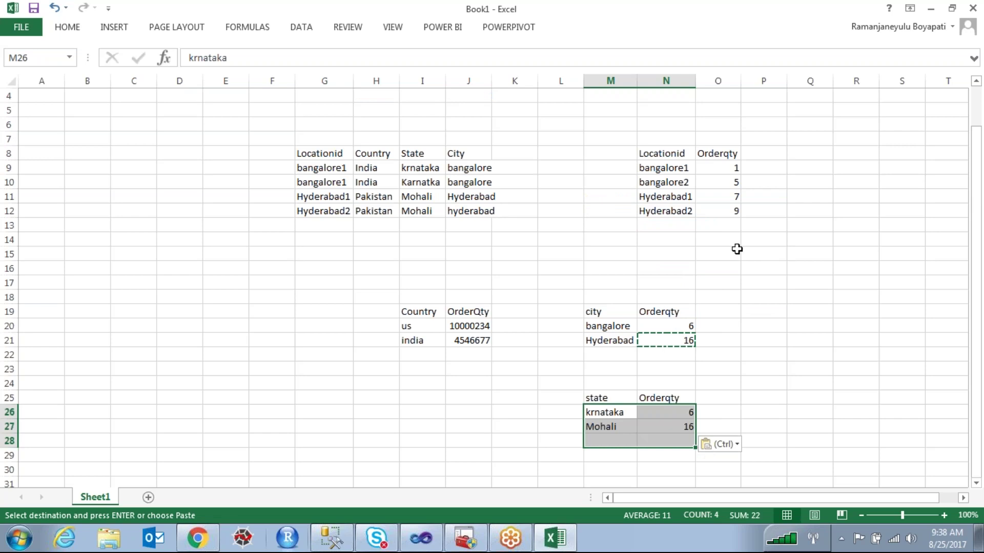
{"action": "left_click", "coordinate": [667, 439]}
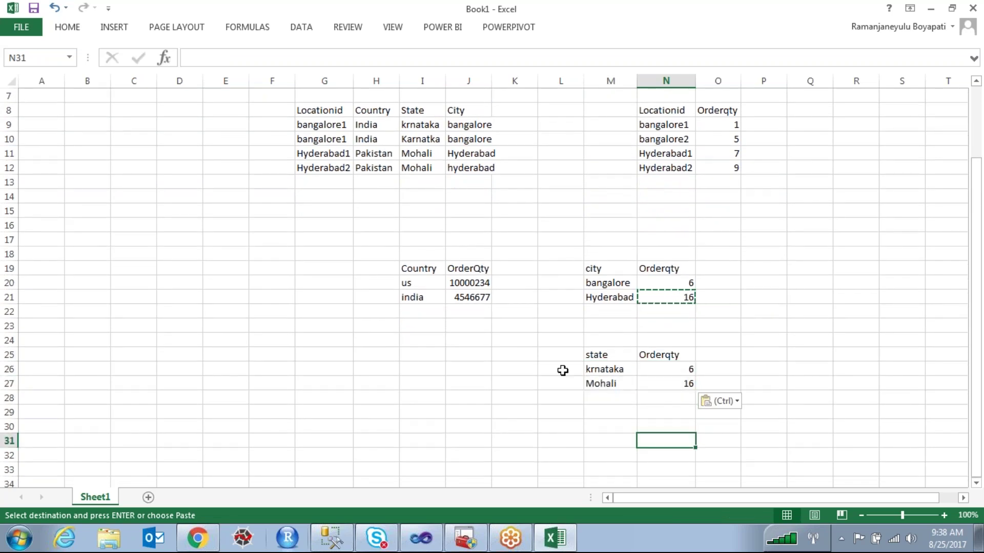
{"action": "left_click_drag", "start_coordinate": [598, 354], "coordinate": [689, 382]}
{"action": "key", "text": "Escape"}
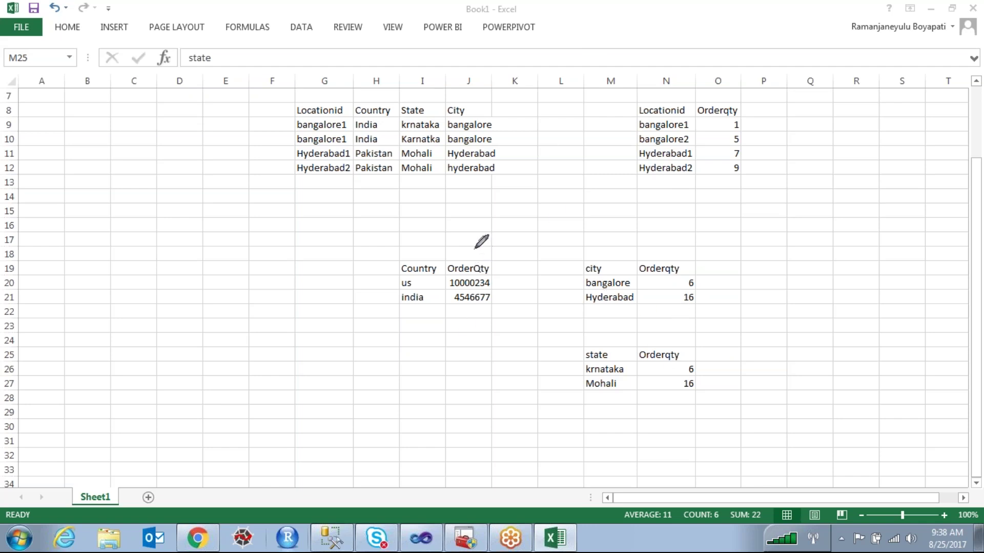
Draw pen links from the Country summary to the crossed-out orders path and the circled state summary, and clear the markup
{"action": "mouse_move", "coordinate": [388, 266]}
{"action": "left_mouse_down"}
{"action": "mouse_move", "coordinate": [426, 319]}
{"action": "mouse_move", "coordinate": [476, 324]}
{"action": "mouse_move", "coordinate": [531, 292]}
{"action": "mouse_move", "coordinate": [504, 255]}
{"action": "mouse_move", "coordinate": [475, 242]}
{"action": "mouse_move", "coordinate": [535, 219]}
{"action": "mouse_move", "coordinate": [667, 137]}
{"action": "left_mouse_up"}
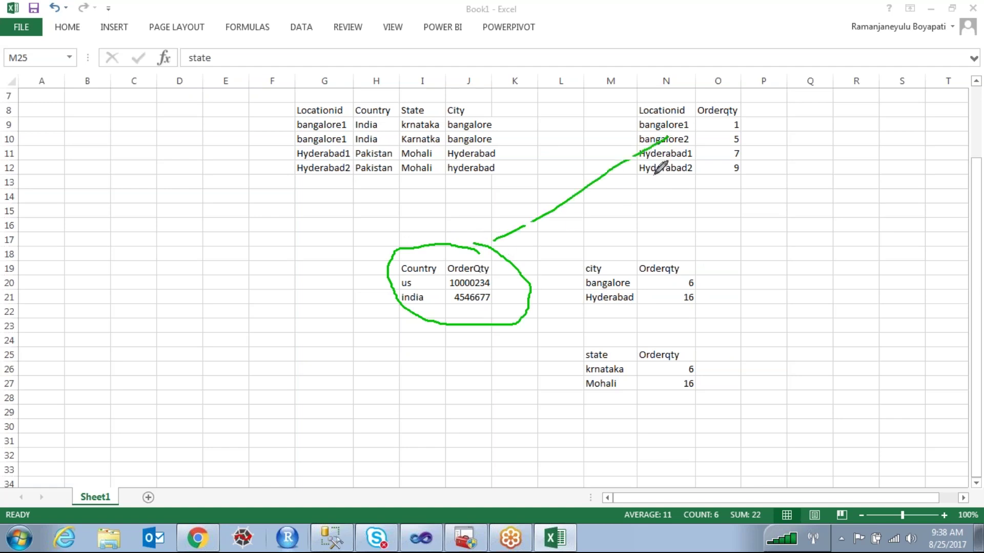
{"action": "left_click_drag", "start_coordinate": [613, 208], "coordinate": [578, 208]}
{"action": "left_click_drag", "start_coordinate": [570, 168], "coordinate": [567, 254]}
{"action": "left_click_drag", "start_coordinate": [534, 195], "coordinate": [575, 207]}
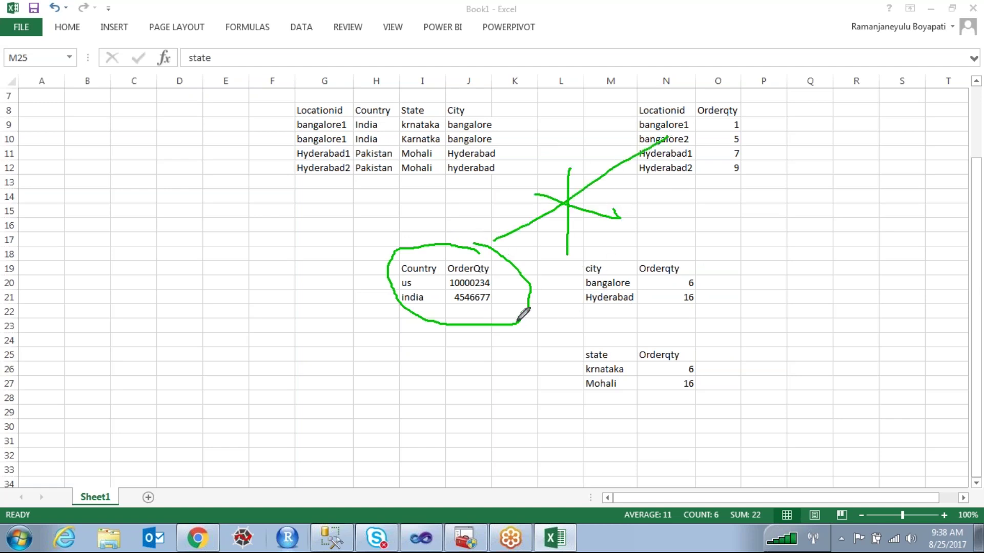
{"action": "mouse_move", "coordinate": [509, 319]}
{"action": "left_mouse_down"}
{"action": "mouse_move", "coordinate": [544, 372]}
{"action": "mouse_move", "coordinate": [584, 374]}
{"action": "left_mouse_up"}
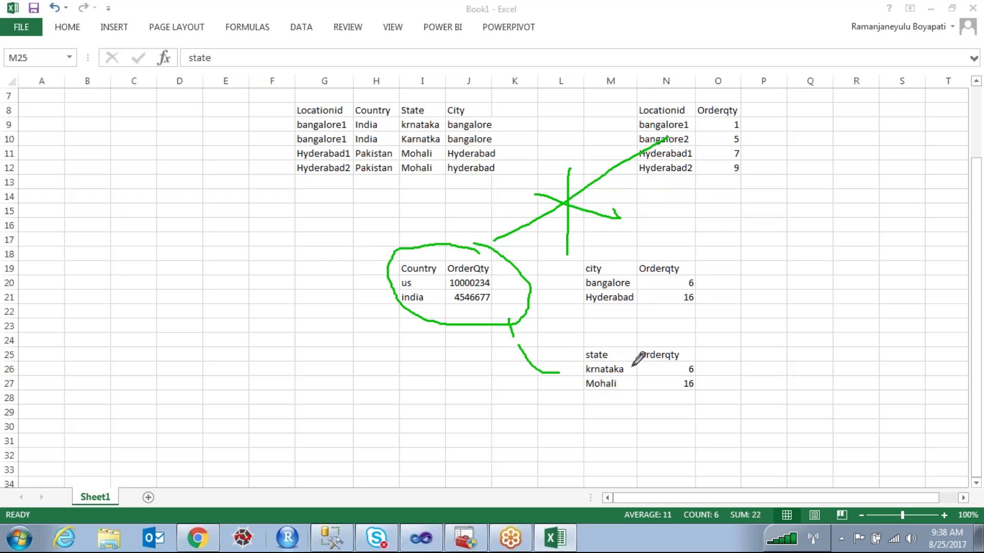
{"action": "mouse_move", "coordinate": [662, 338]}
{"action": "left_mouse_down"}
{"action": "mouse_move", "coordinate": [605, 334]}
{"action": "mouse_move", "coordinate": [566, 373]}
{"action": "mouse_move", "coordinate": [694, 411]}
{"action": "mouse_move", "coordinate": [721, 375]}
{"action": "mouse_move", "coordinate": [672, 333]}
{"action": "left_mouse_up"}
{"action": "left_click_drag", "start_coordinate": [722, 360], "coordinate": [732, 81]}
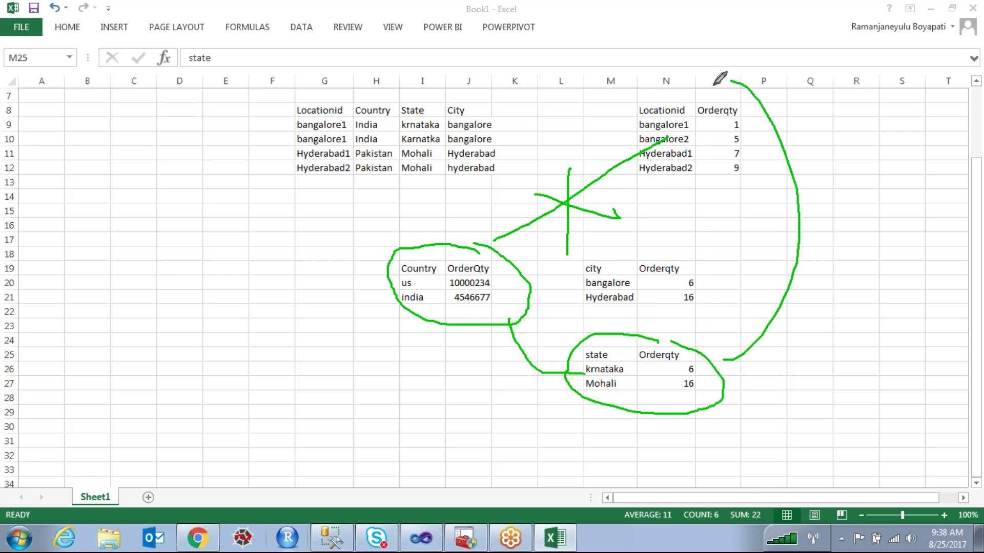
{"action": "left_click_drag", "start_coordinate": [746, 151], "coordinate": [845, 194]}
{"action": "key", "text": "Escape"}
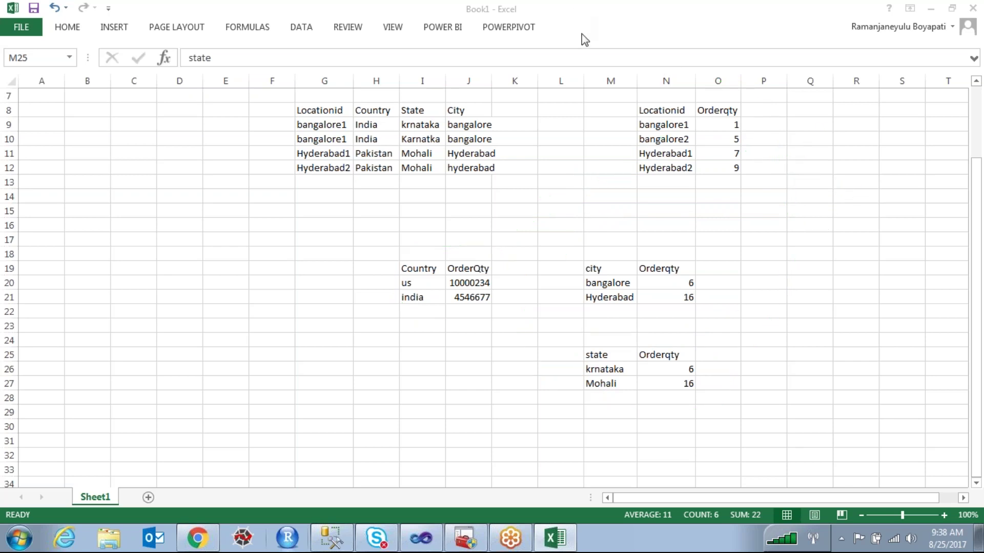
{"action": "key", "text": "ctrl+2"}
{"action": "mouse_move", "coordinate": [702, 357]}
{"action": "left_mouse_down"}
{"action": "mouse_move", "coordinate": [727, 318]}
{"action": "mouse_move", "coordinate": [687, 275]}
{"action": "left_mouse_up"}
{"action": "key", "text": "Escape"}
Handwrite the hierarchy Country, State, City and Location as linked levels with the screen pen, and circle City
{"action": "mouse_move", "coordinate": [62, 220]}
{"action": "left_mouse_down"}
{"action": "mouse_move", "coordinate": [59, 255]}
{"action": "mouse_move", "coordinate": [200, 247]}
{"action": "left_mouse_up"}
{"action": "mouse_move", "coordinate": [92, 282]}
{"action": "left_mouse_down"}
{"action": "mouse_move", "coordinate": [127, 314]}
{"action": "mouse_move", "coordinate": [167, 309]}
{"action": "left_mouse_up"}
{"action": "mouse_move", "coordinate": [204, 284]}
{"action": "left_mouse_down"}
{"action": "mouse_move", "coordinate": [207, 327]}
{"action": "mouse_move", "coordinate": [204, 278]}
{"action": "mouse_move", "coordinate": [204, 317]}
{"action": "mouse_move", "coordinate": [228, 316]}
{"action": "mouse_move", "coordinate": [234, 285]}
{"action": "mouse_move", "coordinate": [254, 305]}
{"action": "mouse_move", "coordinate": [285, 393]}
{"action": "left_mouse_up"}
{"action": "mouse_move", "coordinate": [313, 370]}
{"action": "left_mouse_down"}
{"action": "mouse_move", "coordinate": [335, 389]}
{"action": "mouse_move", "coordinate": [368, 364]}
{"action": "mouse_move", "coordinate": [319, 406]}
{"action": "left_mouse_up"}
{"action": "left_click_drag", "start_coordinate": [319, 406], "coordinate": [366, 364]}
{"action": "left_click_drag", "start_coordinate": [363, 333], "coordinate": [369, 420]}
{"action": "mouse_move", "coordinate": [369, 381]}
{"action": "left_mouse_down"}
{"action": "mouse_move", "coordinate": [406, 376]}
{"action": "mouse_move", "coordinate": [432, 357]}
{"action": "left_mouse_up"}
{"action": "mouse_move", "coordinate": [432, 357]}
{"action": "left_mouse_down"}
{"action": "mouse_move", "coordinate": [423, 407]}
{"action": "mouse_move", "coordinate": [491, 439]}
{"action": "left_mouse_up"}
{"action": "mouse_move", "coordinate": [507, 424]}
{"action": "left_mouse_down"}
{"action": "mouse_move", "coordinate": [520, 458]}
{"action": "mouse_move", "coordinate": [666, 445]}
{"action": "left_mouse_up"}
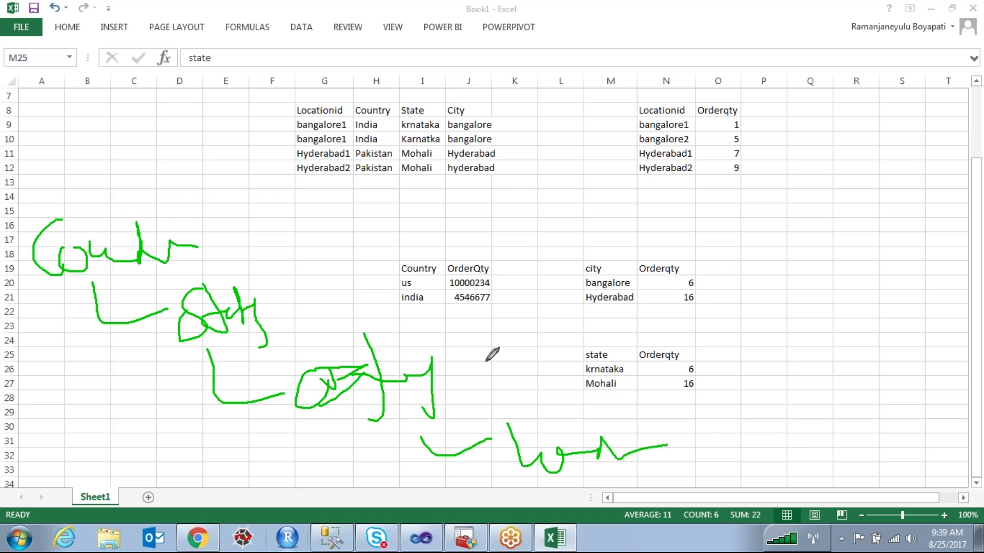
{"action": "mouse_move", "coordinate": [393, 329]}
{"action": "left_mouse_down"}
{"action": "mouse_move", "coordinate": [518, 349]}
{"action": "mouse_move", "coordinate": [438, 365]}
{"action": "left_mouse_up"}
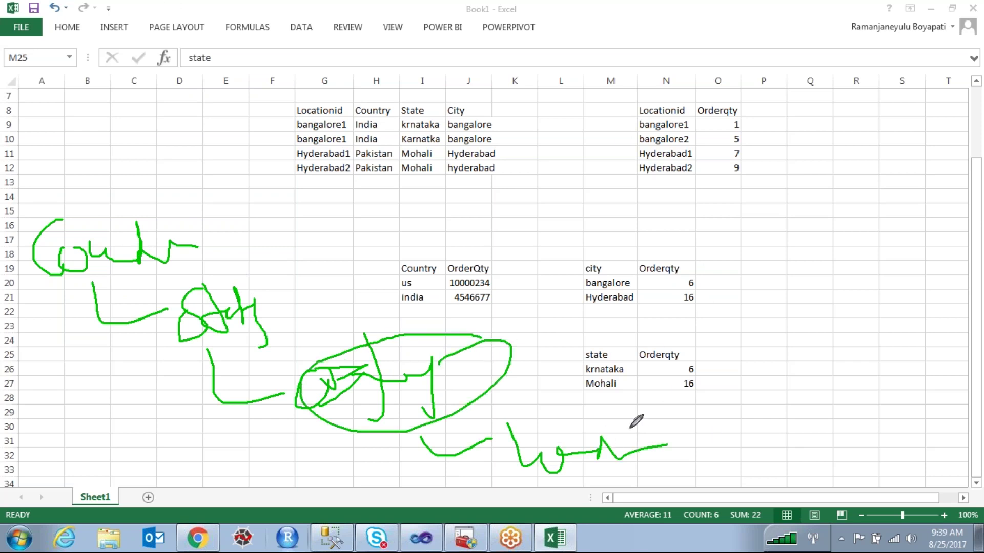
Draw pen loops linking the handwritten Location, City, State and Country levels, and clear the markup
{"action": "left_click_drag", "start_coordinate": [534, 340], "coordinate": [616, 319]}
{"action": "mouse_move", "coordinate": [196, 261]}
{"action": "left_mouse_down"}
{"action": "mouse_move", "coordinate": [301, 309]}
{"action": "mouse_move", "coordinate": [674, 205]}
{"action": "mouse_move", "coordinate": [733, 252]}
{"action": "mouse_move", "coordinate": [730, 361]}
{"action": "mouse_move", "coordinate": [646, 425]}
{"action": "mouse_move", "coordinate": [612, 437]}
{"action": "left_mouse_up"}
{"action": "mouse_move", "coordinate": [424, 336]}
{"action": "left_mouse_down"}
{"action": "mouse_move", "coordinate": [331, 356]}
{"action": "mouse_move", "coordinate": [323, 387]}
{"action": "mouse_move", "coordinate": [493, 339]}
{"action": "left_mouse_up"}
{"action": "left_click_drag", "start_coordinate": [328, 248], "coordinate": [394, 229]}
{"action": "mouse_move", "coordinate": [433, 229]}
{"action": "left_mouse_down"}
{"action": "mouse_move", "coordinate": [480, 257]}
{"action": "mouse_move", "coordinate": [438, 380]}
{"action": "left_mouse_up"}
{"action": "mouse_move", "coordinate": [34, 187]}
{"action": "left_mouse_down"}
{"action": "mouse_move", "coordinate": [77, 180]}
{"action": "mouse_move", "coordinate": [39, 204]}
{"action": "left_mouse_up"}
{"action": "left_click_drag", "start_coordinate": [159, 200], "coordinate": [228, 163]}
{"action": "mouse_move", "coordinate": [241, 161]}
{"action": "left_mouse_down"}
{"action": "mouse_move", "coordinate": [307, 187]}
{"action": "mouse_move", "coordinate": [292, 265]}
{"action": "left_mouse_up"}
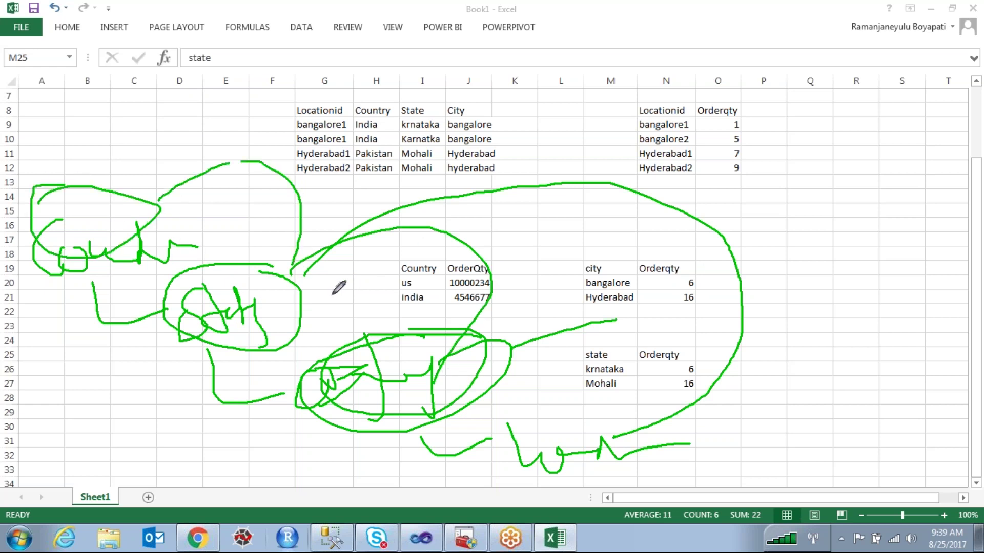
{"action": "key", "text": "Escape"}
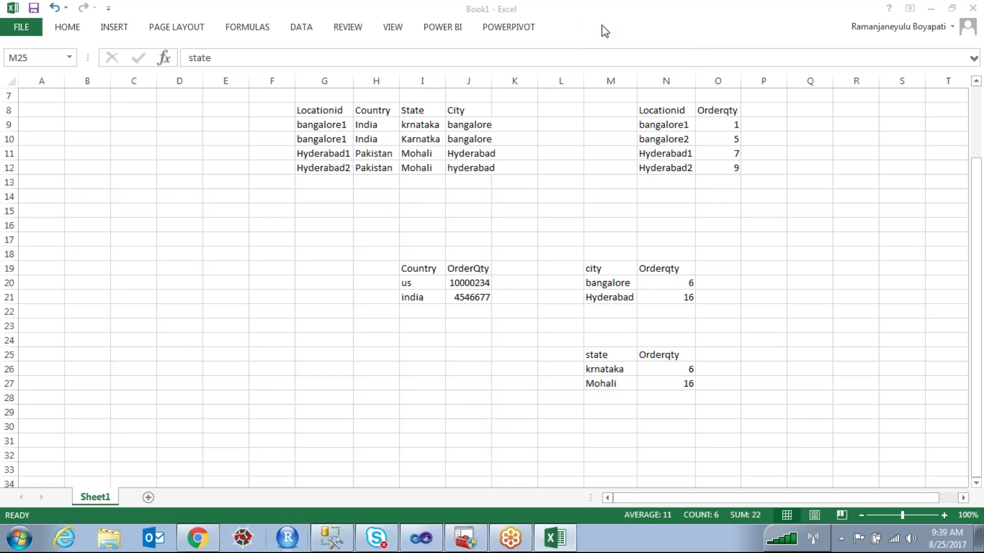
Handwrite the Country, State and City levels and a second stepped hierarchy beside the tables with the screen pen, and clear the markup
{"action": "mouse_move", "coordinate": [140, 185]}
{"action": "left_mouse_down"}
{"action": "mouse_move", "coordinate": [149, 219]}
{"action": "mouse_move", "coordinate": [176, 218]}
{"action": "mouse_move", "coordinate": [211, 182]}
{"action": "mouse_move", "coordinate": [253, 194]}
{"action": "mouse_move", "coordinate": [312, 183]}
{"action": "left_mouse_up"}
{"action": "key", "text": "Escape"}
{"action": "mouse_move", "coordinate": [155, 172]}
{"action": "left_mouse_down"}
{"action": "mouse_move", "coordinate": [167, 189]}
{"action": "mouse_move", "coordinate": [258, 200]}
{"action": "mouse_move", "coordinate": [366, 248]}
{"action": "left_mouse_up"}
{"action": "mouse_move", "coordinate": [309, 293]}
{"action": "left_mouse_down"}
{"action": "mouse_move", "coordinate": [399, 313]}
{"action": "mouse_move", "coordinate": [523, 283]}
{"action": "left_mouse_up"}
{"action": "mouse_move", "coordinate": [236, 180]}
{"action": "left_mouse_down"}
{"action": "mouse_move", "coordinate": [258, 148]}
{"action": "mouse_move", "coordinate": [315, 144]}
{"action": "left_mouse_up"}
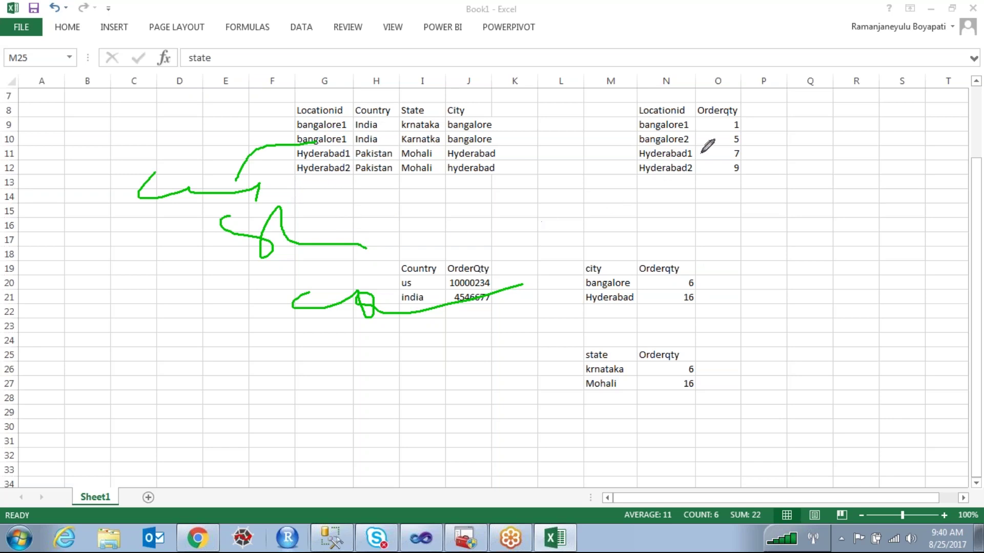
{"action": "mouse_move", "coordinate": [700, 153]}
{"action": "left_mouse_down"}
{"action": "mouse_move", "coordinate": [716, 206]}
{"action": "mouse_move", "coordinate": [751, 173]}
{"action": "mouse_move", "coordinate": [840, 197]}
{"action": "left_mouse_up"}
{"action": "mouse_move", "coordinate": [768, 221]}
{"action": "left_mouse_down"}
{"action": "mouse_move", "coordinate": [762, 262]}
{"action": "mouse_move", "coordinate": [863, 243]}
{"action": "left_mouse_up"}
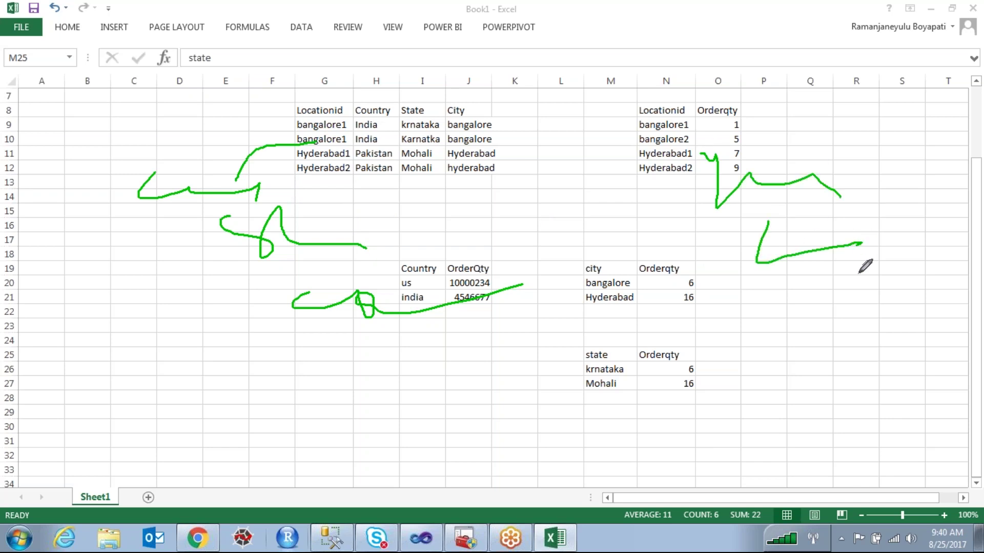
{"action": "mouse_move", "coordinate": [822, 271]}
{"action": "left_mouse_down"}
{"action": "mouse_move", "coordinate": [834, 307]}
{"action": "mouse_move", "coordinate": [836, 283]}
{"action": "mouse_move", "coordinate": [878, 307]}
{"action": "mouse_move", "coordinate": [849, 310]}
{"action": "left_mouse_up"}
{"action": "mouse_move", "coordinate": [821, 351]}
{"action": "left_mouse_down"}
{"action": "mouse_move", "coordinate": [900, 413]}
{"action": "mouse_move", "coordinate": [944, 416]}
{"action": "left_mouse_up"}
{"action": "mouse_move", "coordinate": [903, 444]}
{"action": "left_mouse_down"}
{"action": "mouse_move", "coordinate": [897, 484]}
{"action": "mouse_move", "coordinate": [978, 482]}
{"action": "left_mouse_up"}
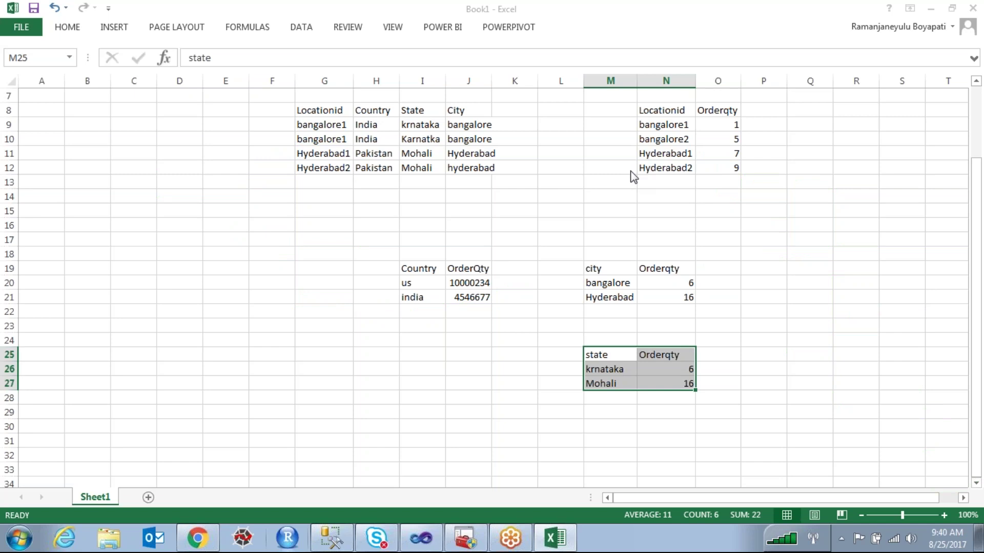
Switch to the SalesTabularModelProj model in Visual Studio and examine the City, State and Country columns of DimStores
{"action": "scroll", "coordinate": [591, 243], "scroll_direction": "down", "scroll_amount": 2}
{"action": "scroll", "coordinate": [591, 242], "scroll_direction": "up", "scroll_amount": 4}
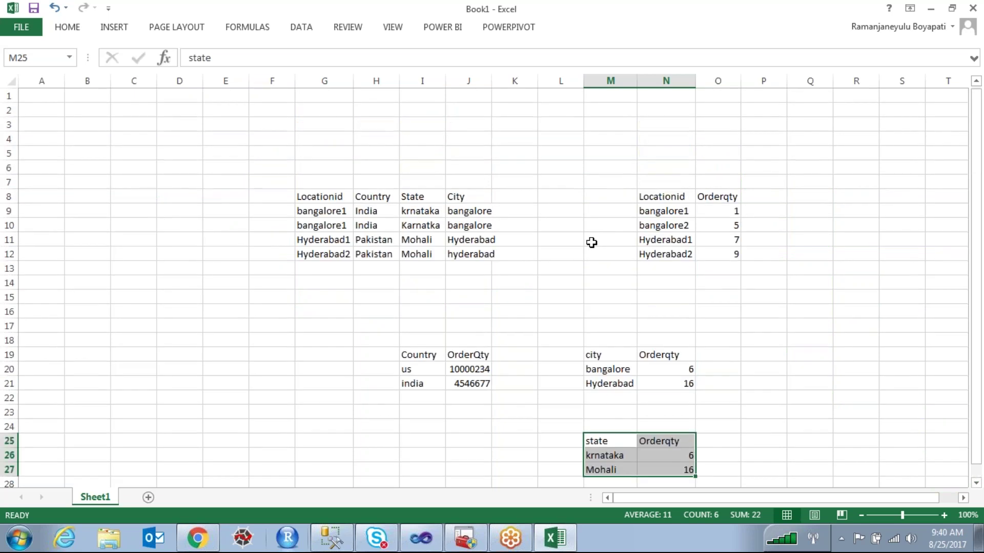
{"action": "left_click", "coordinate": [422, 541]}
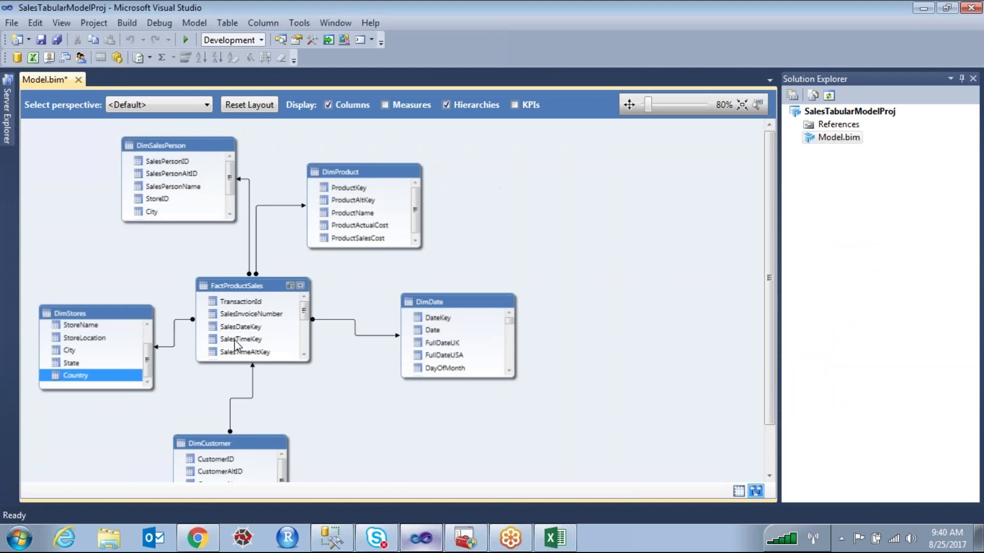
{"action": "mouse_move", "coordinate": [147, 366]}
{"action": "left_mouse_down"}
{"action": "mouse_move", "coordinate": [147, 342]}
{"action": "mouse_move", "coordinate": [149, 374]}
{"action": "left_mouse_up"}
{"action": "left_click", "coordinate": [72, 366]}
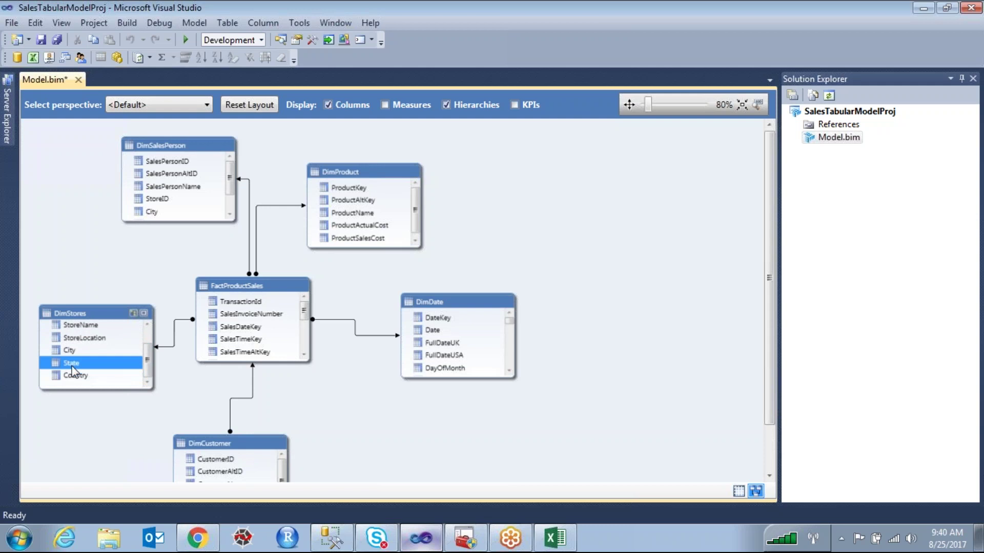
{"action": "left_click", "coordinate": [81, 378]}
{"action": "left_click", "coordinate": [74, 361]}
{"action": "left_click", "coordinate": [72, 352]}
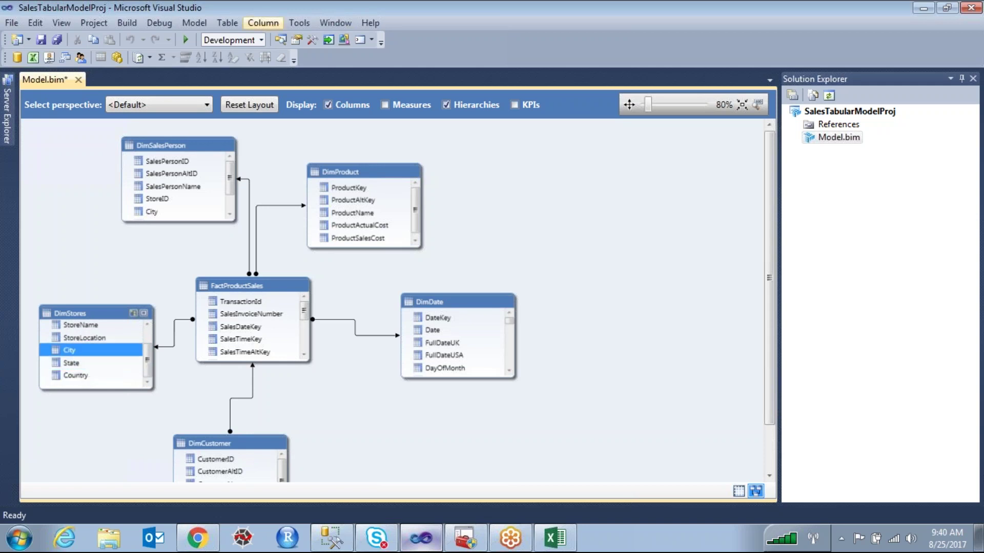
Create a hierarchy in the DimStores table and name it LocationHierachy
{"action": "left_click", "coordinate": [104, 315]}
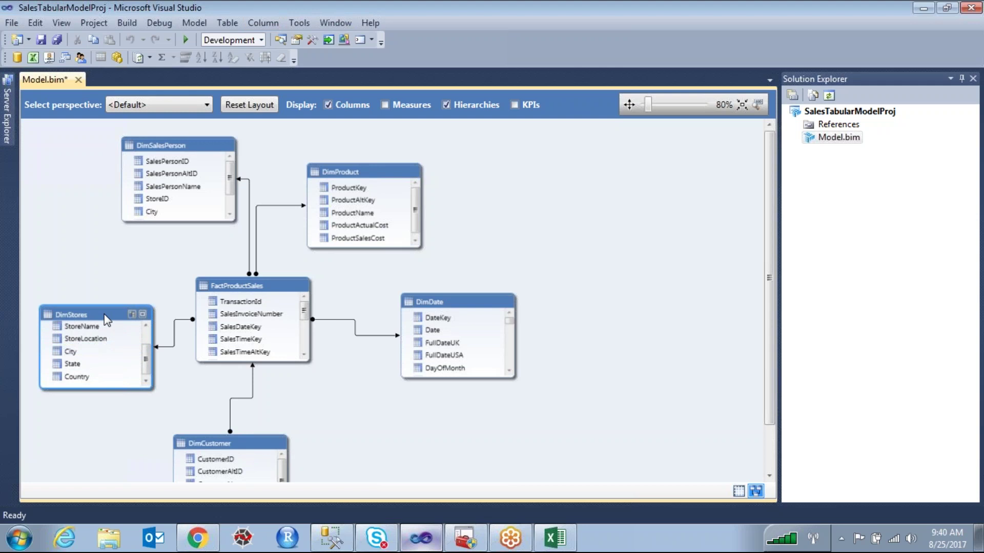
{"action": "right_click", "coordinate": [106, 319]}
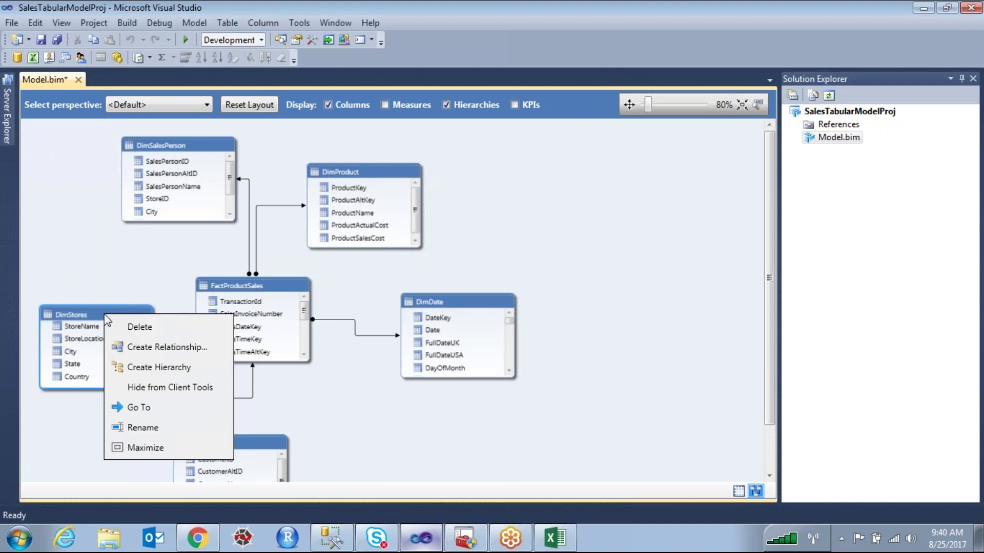
{"action": "left_click", "coordinate": [165, 366]}
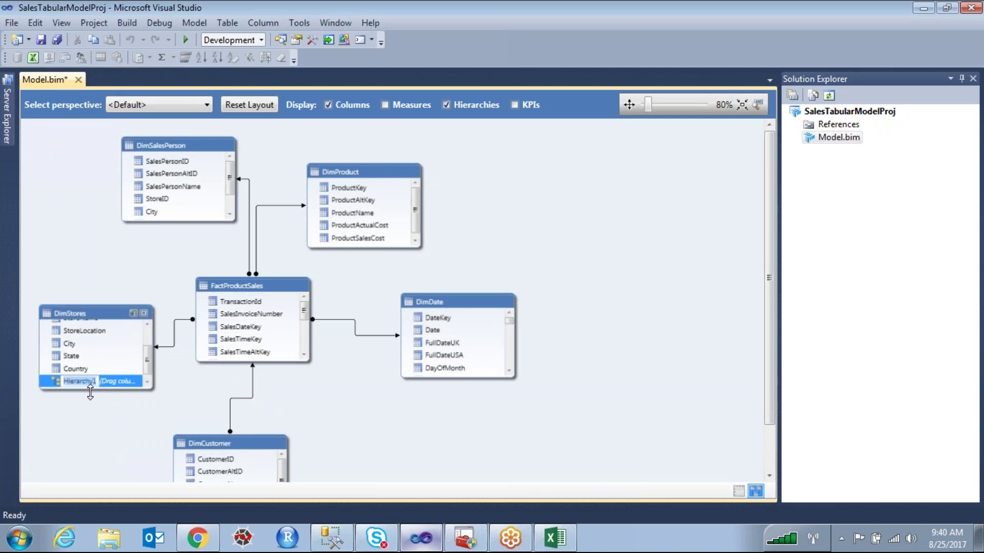
{"action": "type", "text": "LocationHierachy"}
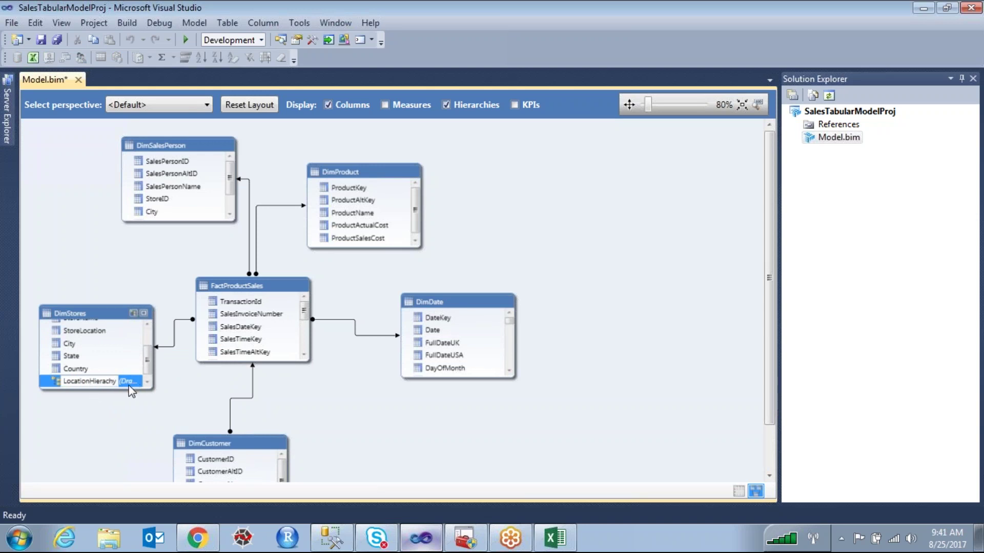
{"action": "key", "text": "Return"}
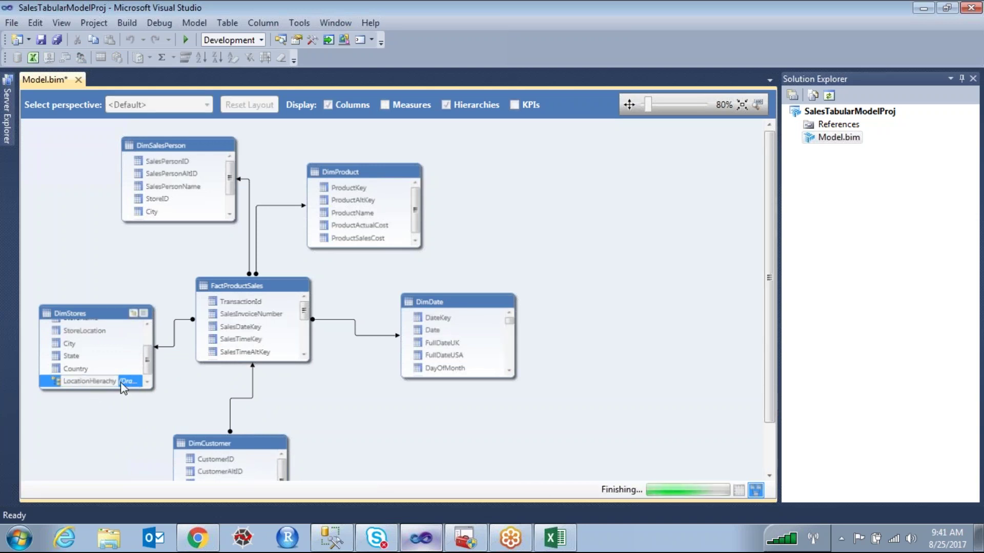
{"action": "left_click", "coordinate": [147, 381]}
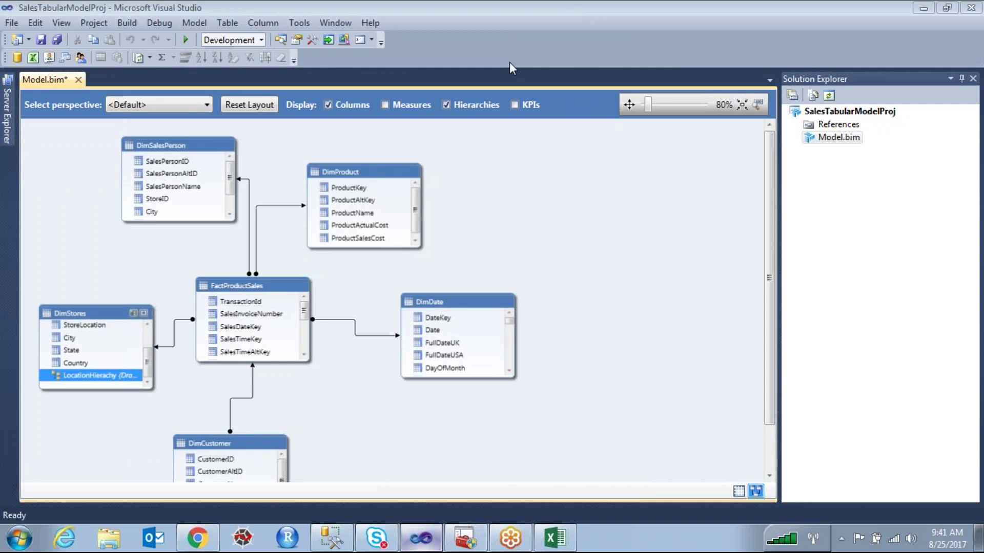
Add the Country column as the first level of LocationHierachy and State as the second
{"action": "left_click", "coordinate": [79, 365]}
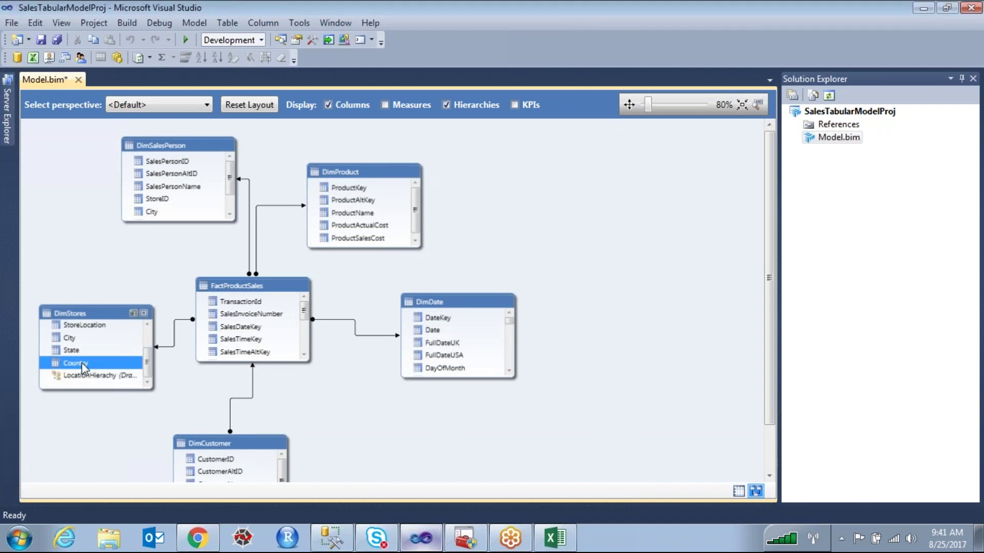
{"action": "left_click_drag", "start_coordinate": [82, 361], "coordinate": [124, 377]}
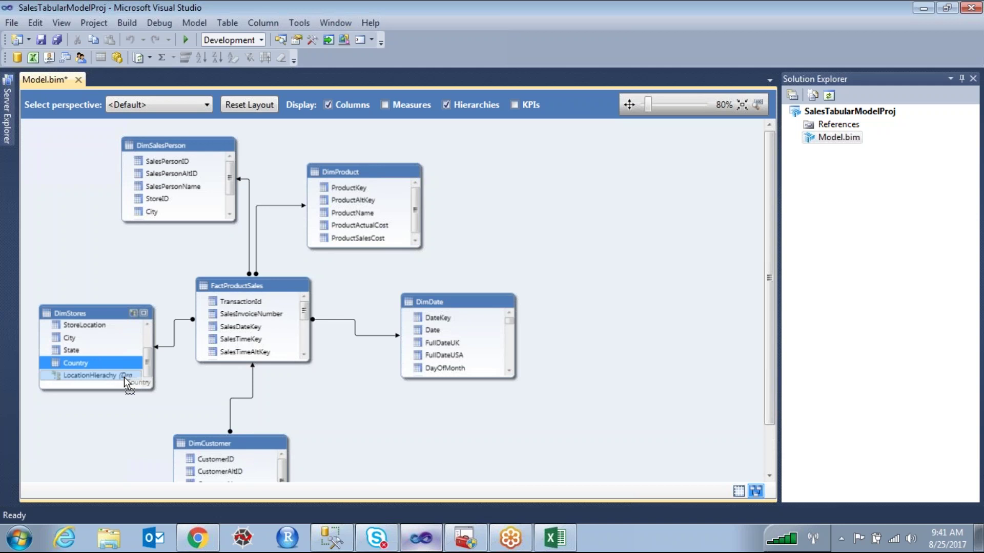
{"action": "left_click_drag", "start_coordinate": [124, 377], "coordinate": [124, 377]}
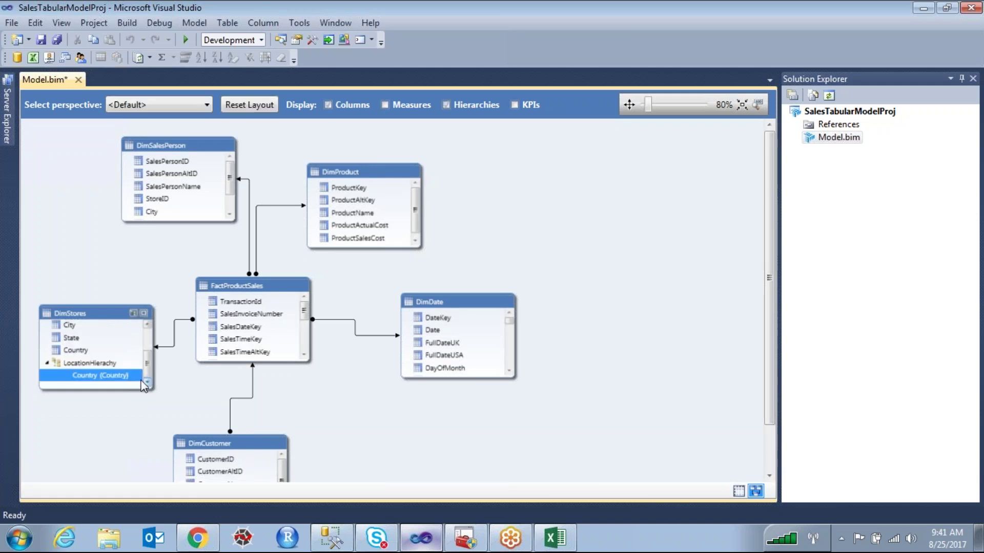
{"action": "right_click", "coordinate": [116, 383]}
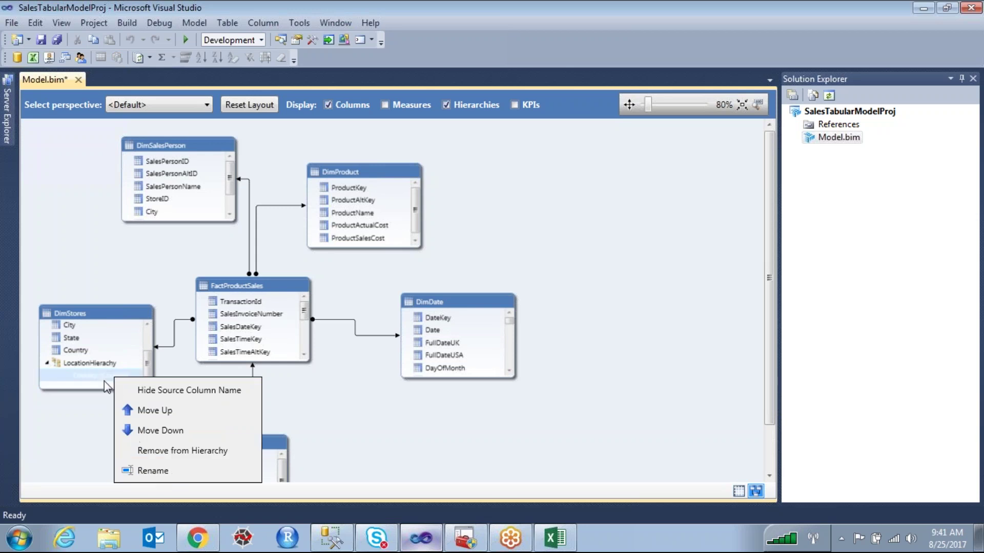
{"action": "left_click", "coordinate": [78, 338]}
{"action": "left_click_drag", "start_coordinate": [78, 337], "coordinate": [114, 364]}
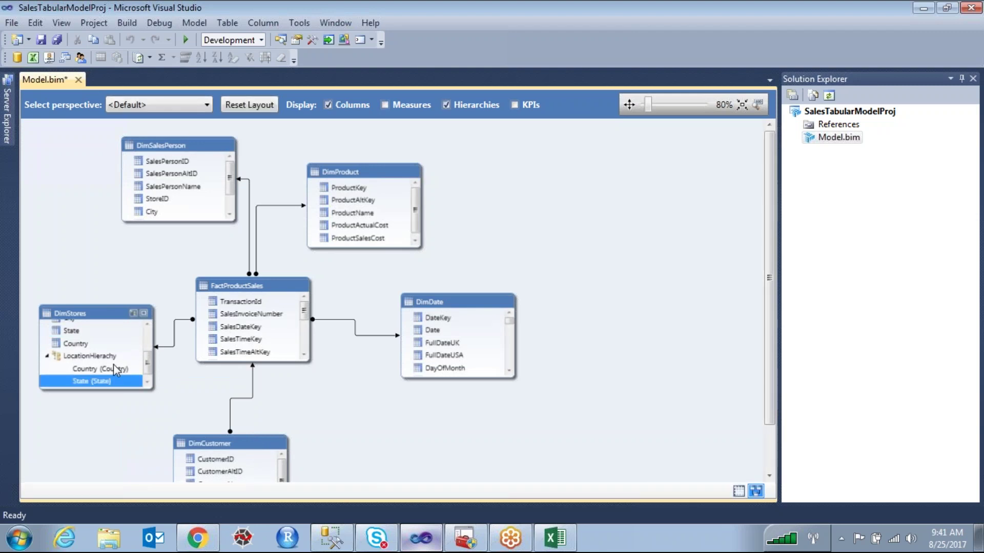
Add the City column of DimStores as the lowest level of LocationHierachy, below State
{"action": "left_click", "coordinate": [77, 331]}
{"action": "scroll", "coordinate": [79, 338], "scroll_direction": "up", "scroll_amount": 1}
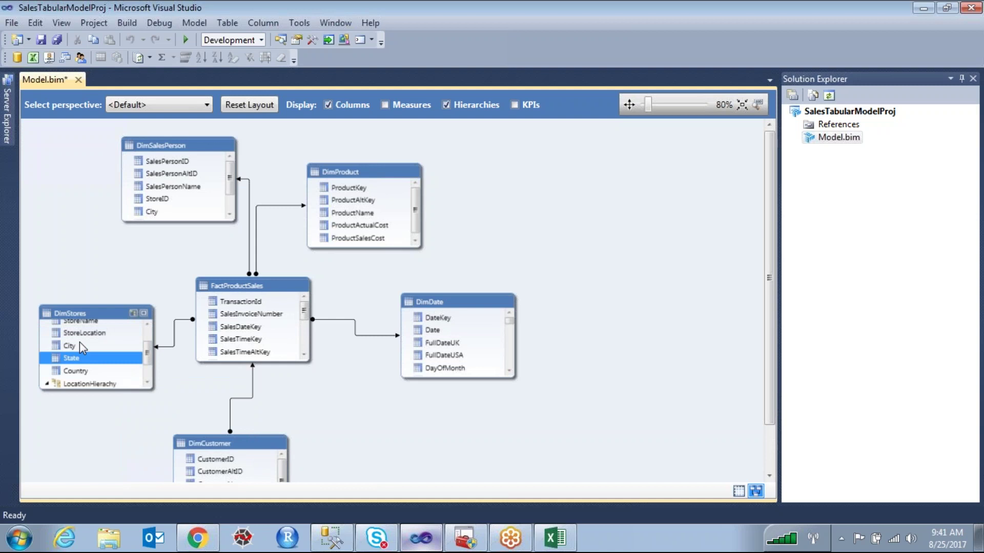
{"action": "left_click_drag", "start_coordinate": [69, 349], "coordinate": [126, 387]}
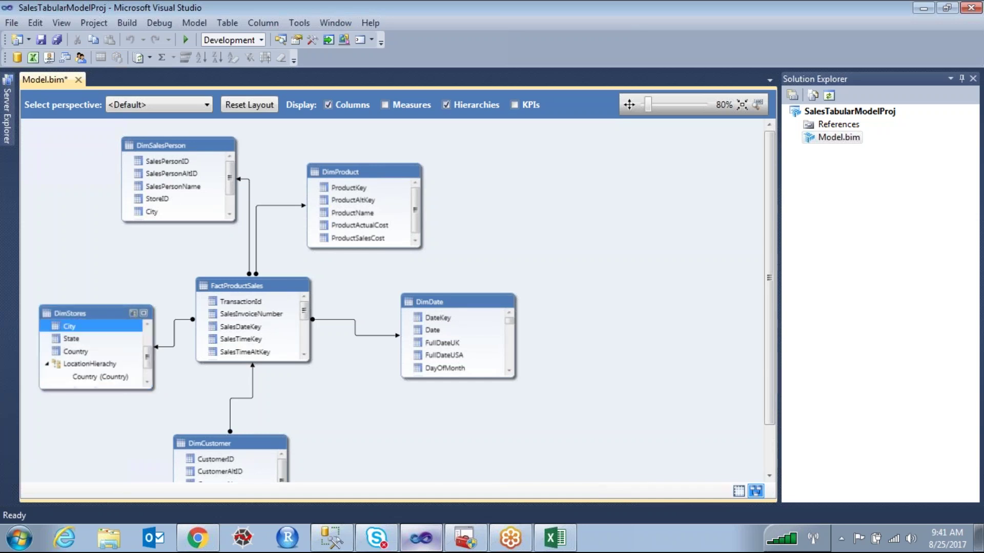
{"action": "left_click", "coordinate": [147, 381]}
{"action": "left_click", "coordinate": [147, 381]}
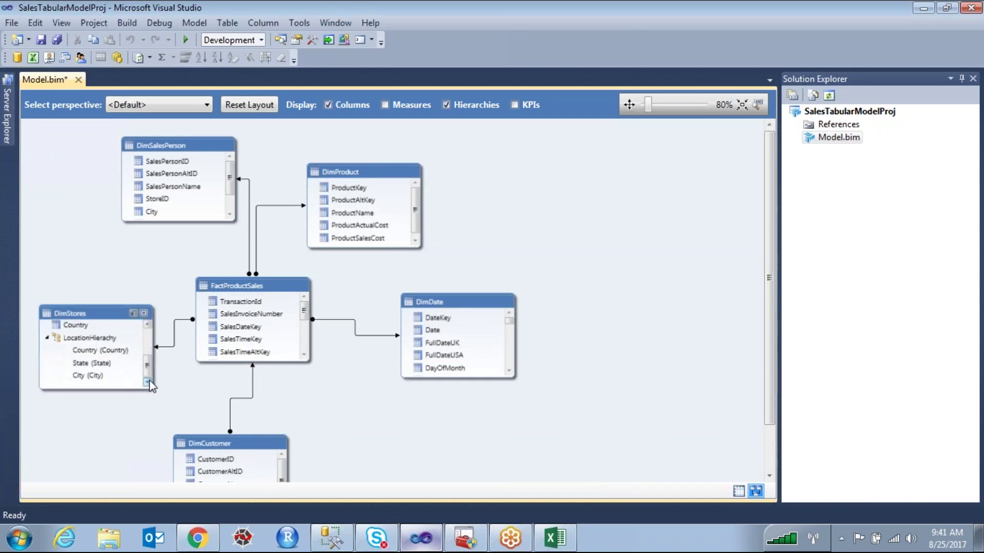
Examine the Country, State and City levels of LocationHierachy, the options for a level, and the matching source columns in DimStores
{"action": "left_click", "coordinate": [101, 365]}
{"action": "left_click", "coordinate": [98, 376]}
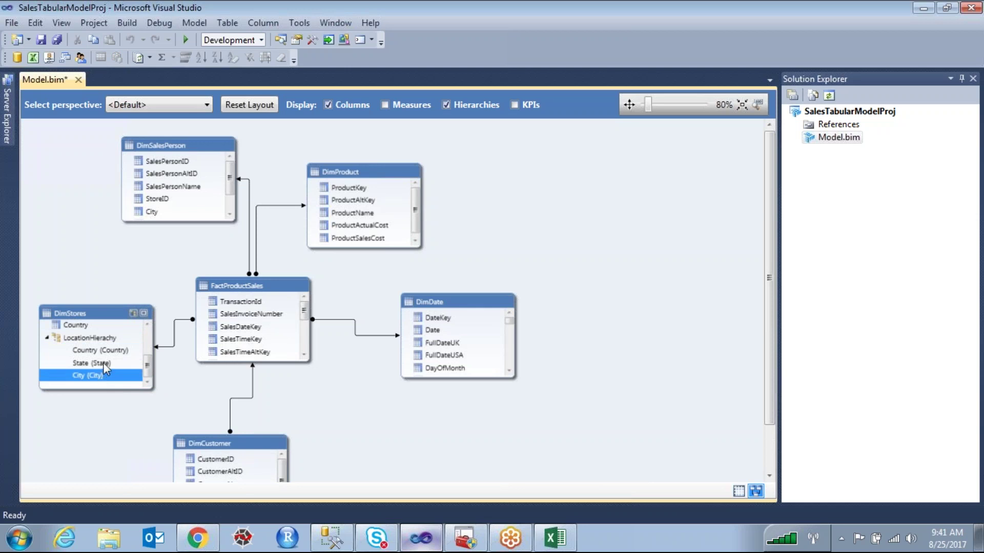
{"action": "left_click", "coordinate": [100, 351]}
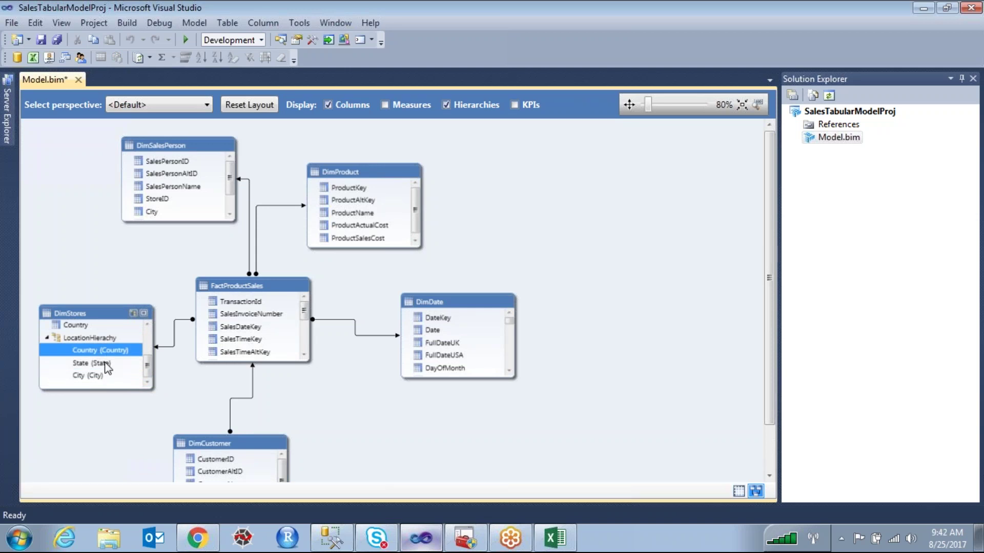
{"action": "right_click", "coordinate": [106, 364]}
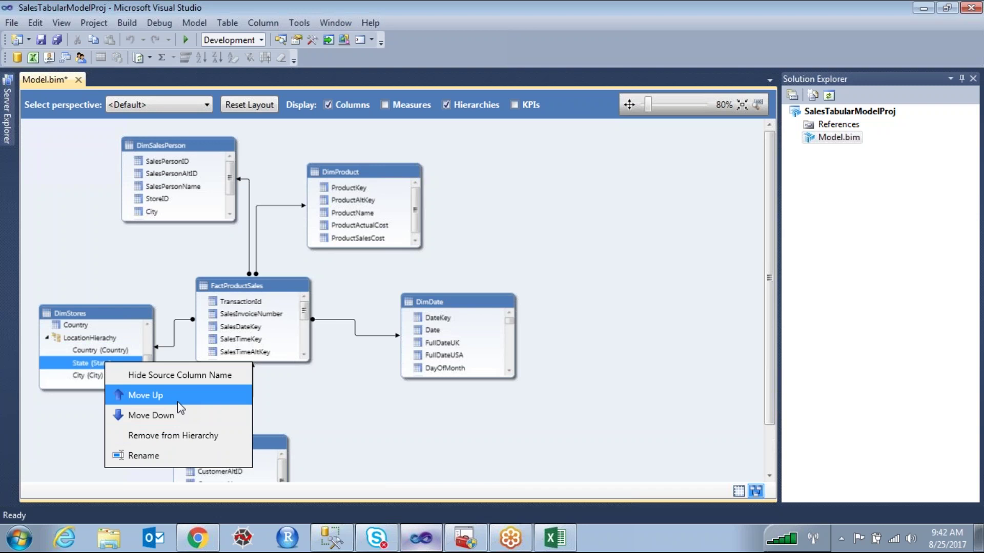
{"action": "left_click", "coordinate": [86, 350]}
{"action": "left_click", "coordinate": [98, 362]}
{"action": "left_click", "coordinate": [96, 376]}
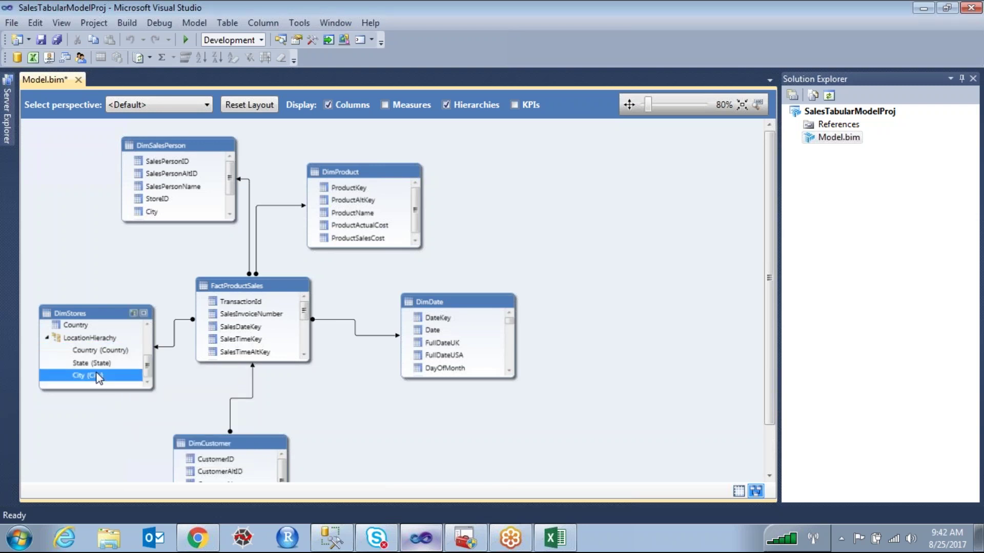
{"action": "scroll", "coordinate": [149, 363], "scroll_direction": "up", "scroll_amount": 1}
{"action": "left_click_drag", "start_coordinate": [149, 363], "coordinate": [149, 345]}
{"action": "left_click", "coordinate": [69, 364]}
{"action": "left_click", "coordinate": [105, 378]}
{"action": "scroll", "coordinate": [104, 381], "scroll_direction": "down", "scroll_amount": 2}
{"action": "left_click", "coordinate": [85, 361]}
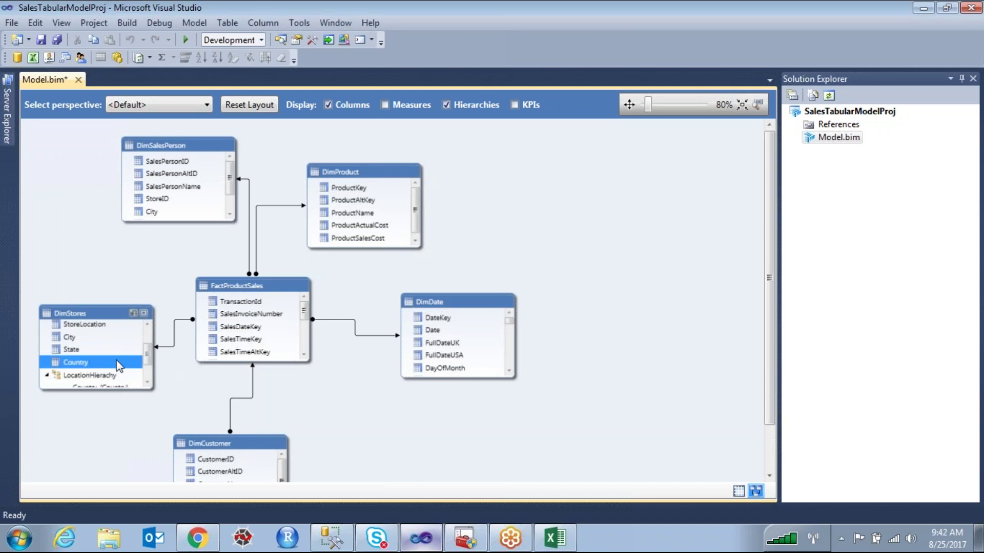
Hide the source column names on the LocationHierachy levels and check the Country, State and City entries
{"action": "scroll", "coordinate": [117, 360], "scroll_direction": "down", "scroll_amount": 2}
{"action": "right_click", "coordinate": [108, 352]}
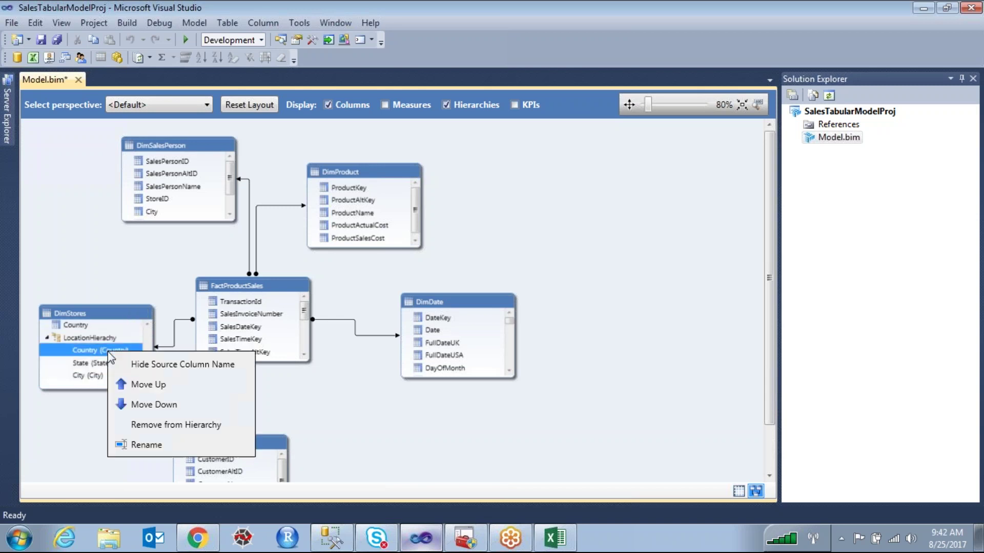
{"action": "left_click", "coordinate": [149, 366]}
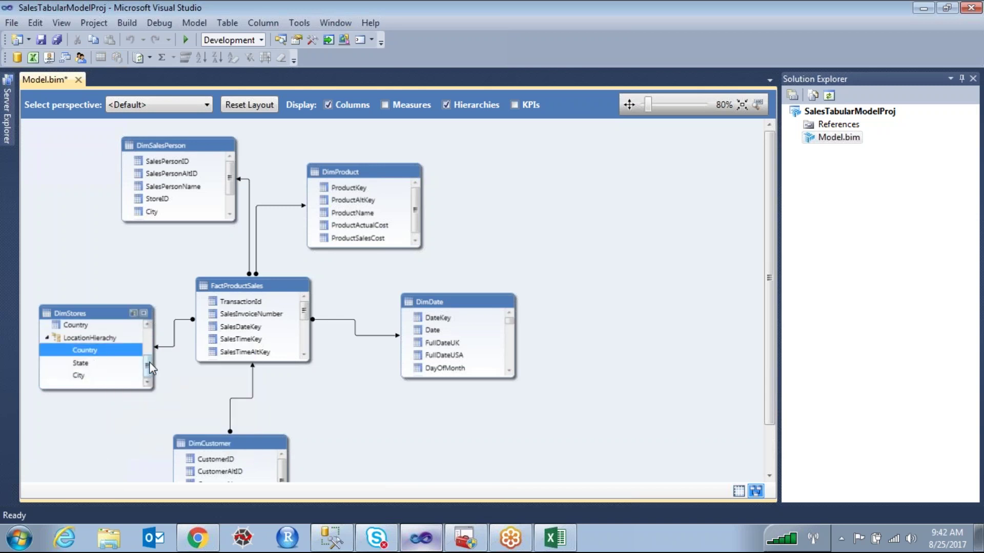
{"action": "scroll", "coordinate": [149, 362], "scroll_direction": "up", "scroll_amount": 2}
{"action": "scroll", "coordinate": [109, 380], "scroll_direction": "down", "scroll_amount": 2}
{"action": "left_click", "coordinate": [90, 362]}
{"action": "left_click", "coordinate": [84, 374]}
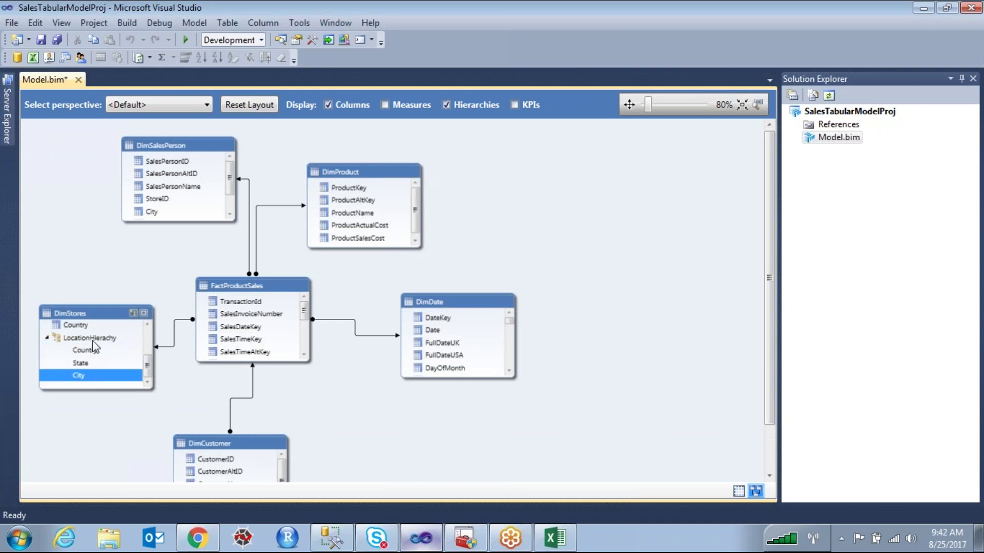
Show the source column names on the Country, State and City levels of LocationHierachy again
{"action": "left_click", "coordinate": [92, 339]}
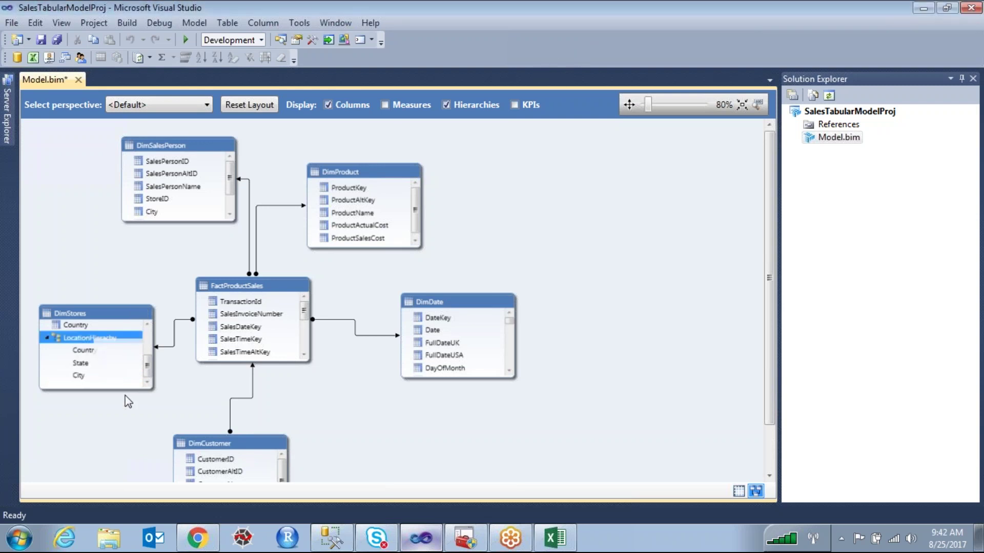
{"action": "left_click", "coordinate": [96, 362]}
{"action": "left_click_drag", "start_coordinate": [99, 348], "coordinate": [130, 372]}
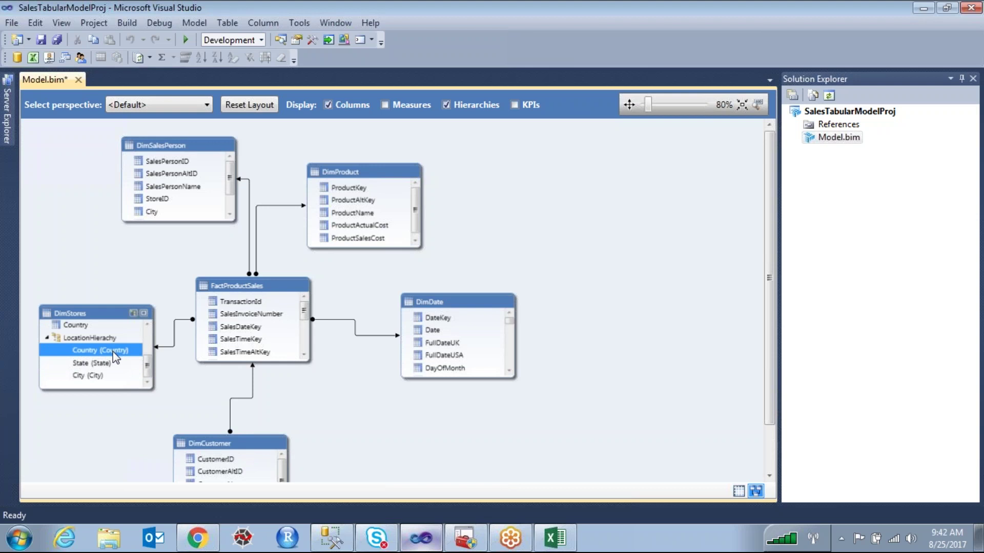
{"action": "left_click", "coordinate": [102, 363]}
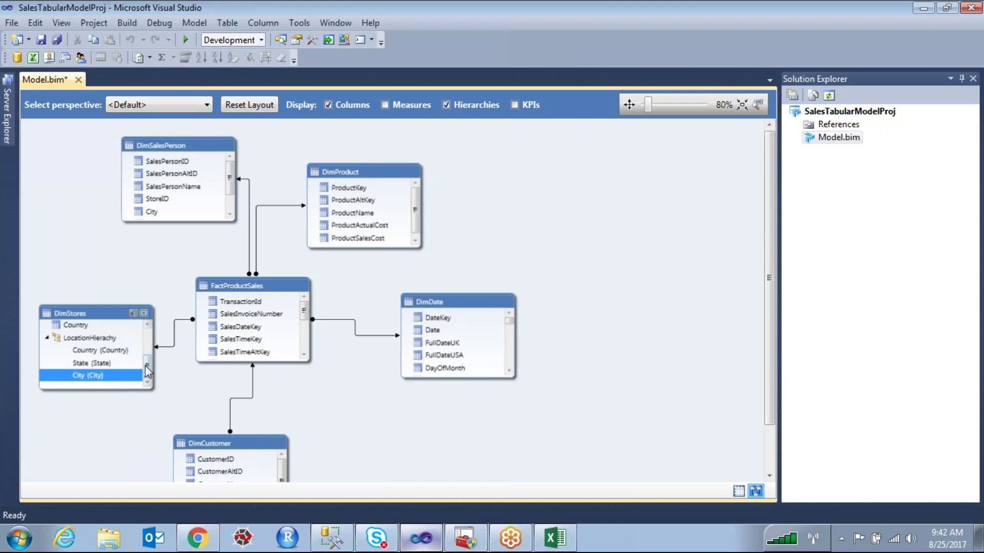
Compare the LocationHierachy levels with the DimStores columns and hide the levels' source column names once more
{"action": "left_click_drag", "start_coordinate": [148, 366], "coordinate": [149, 354]}
{"action": "left_click", "coordinate": [90, 359]}
{"action": "key", "text": "Up"}
{"action": "key", "text": "Up"}
{"action": "scroll", "coordinate": [95, 361], "scroll_direction": "down", "scroll_amount": 1}
{"action": "left_click", "coordinate": [115, 350]}
{"action": "left_click", "coordinate": [105, 363]}
{"action": "left_click", "coordinate": [97, 376]}
{"action": "left_click", "coordinate": [115, 351]}
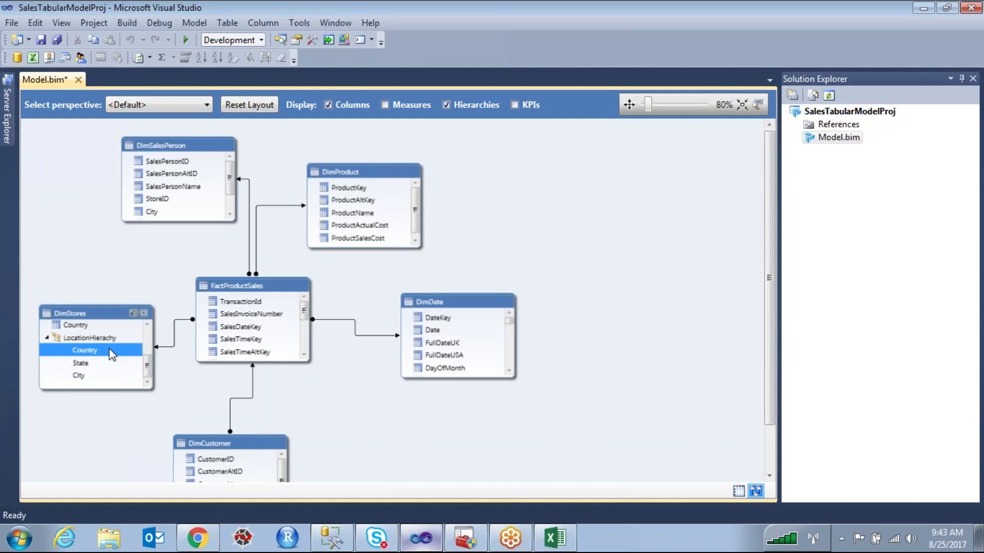
Compare the levels of LocationHierachy with the Country, State and City columns in DimStores
{"action": "left_click", "coordinate": [159, 428]}
{"action": "left_click", "coordinate": [59, 365]}
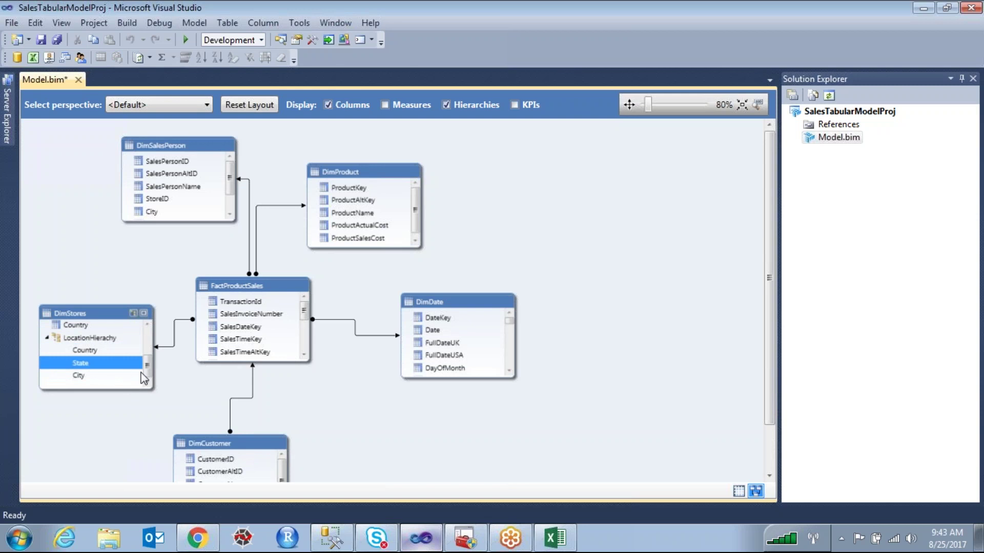
{"action": "scroll", "coordinate": [144, 379], "scroll_direction": "up", "scroll_amount": 1}
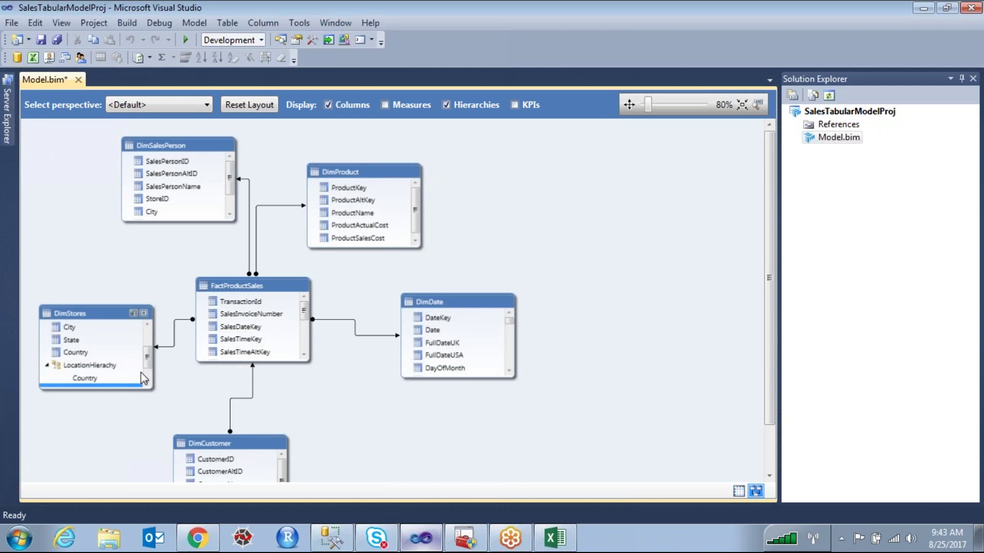
{"action": "left_click", "coordinate": [85, 352]}
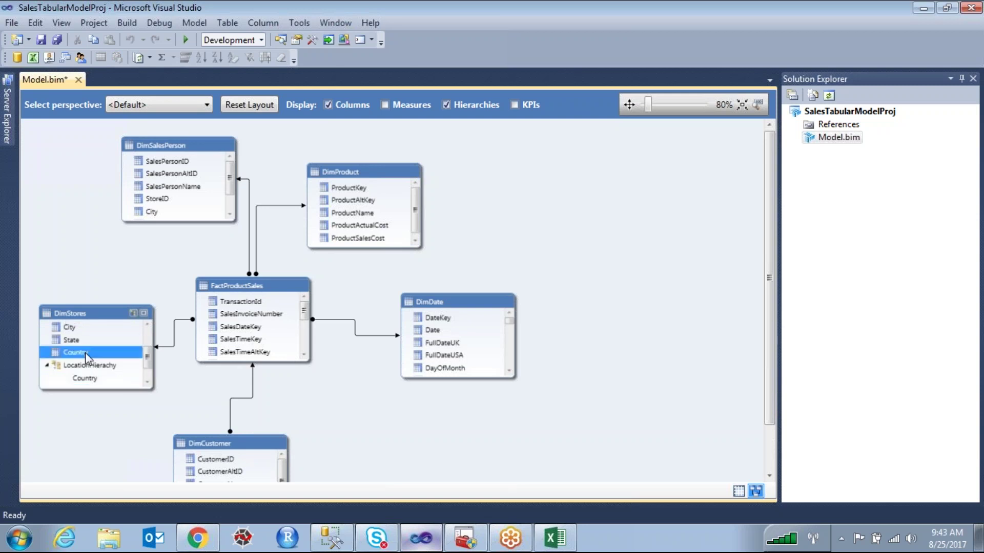
{"action": "left_click", "coordinate": [58, 383]}
{"action": "left_click", "coordinate": [102, 312]}
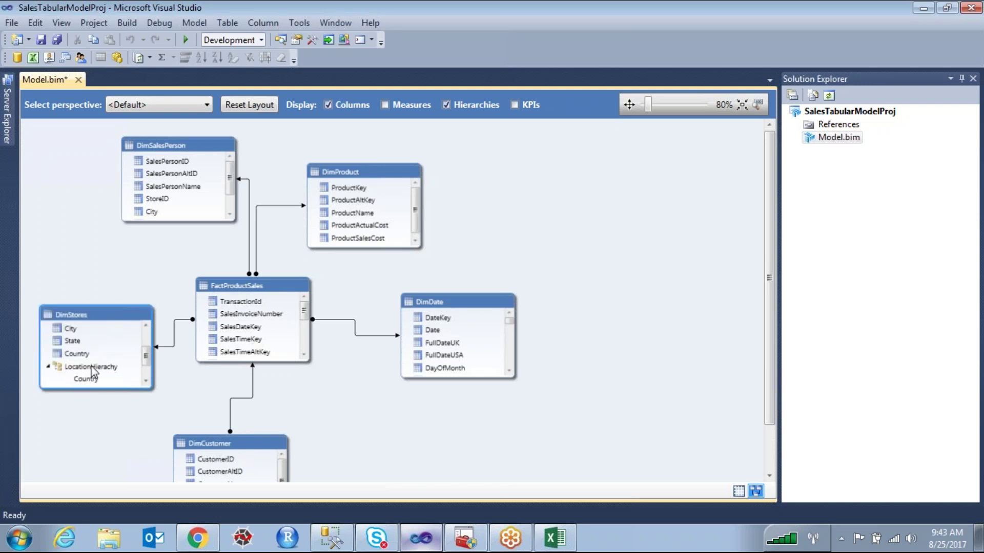
{"action": "left_click", "coordinate": [70, 354]}
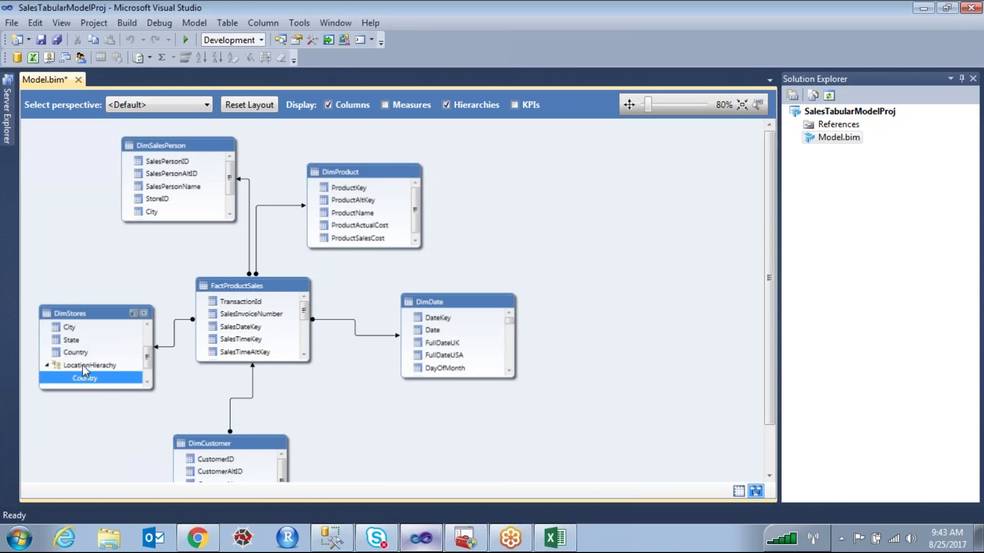
Delete the LocationHierachy hierarchy in DimStores permanently from the model
{"action": "left_click", "coordinate": [85, 364]}
{"action": "key", "text": "Delete"}
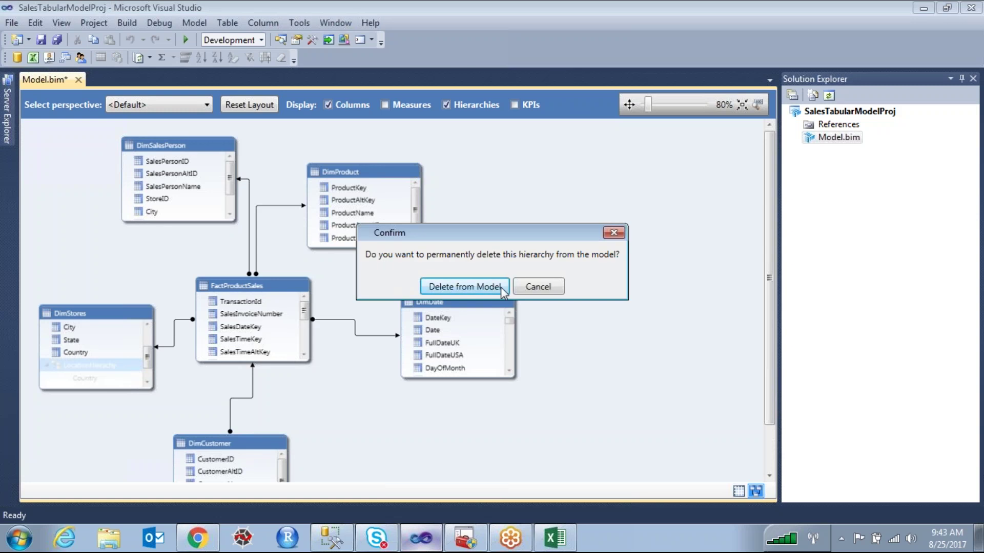
{"action": "left_click", "coordinate": [471, 287]}
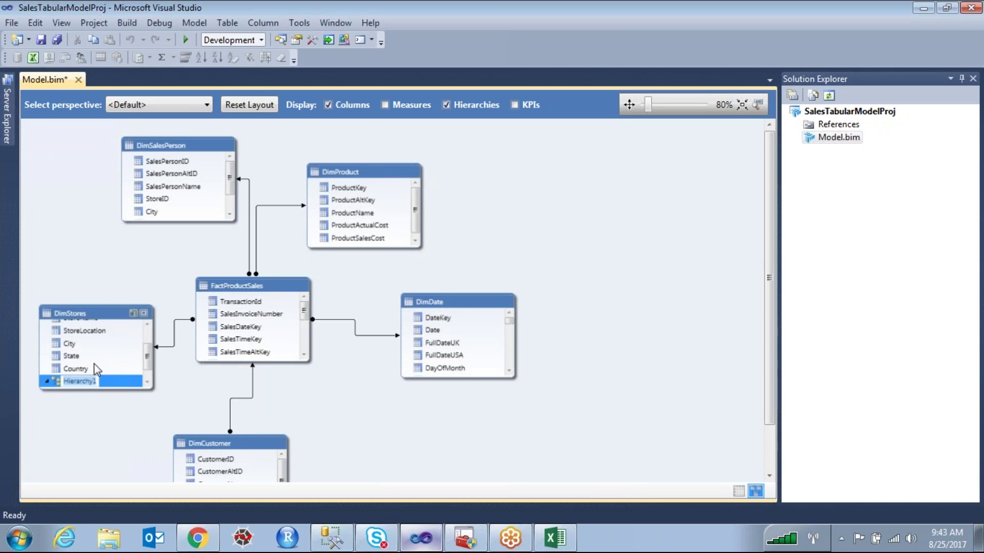
Create a new DimStores hierarchy from the Country column and name it Location Hierachy
{"action": "type", "text": "Location Hierachy"}
{"action": "left_click", "coordinate": [131, 365]}
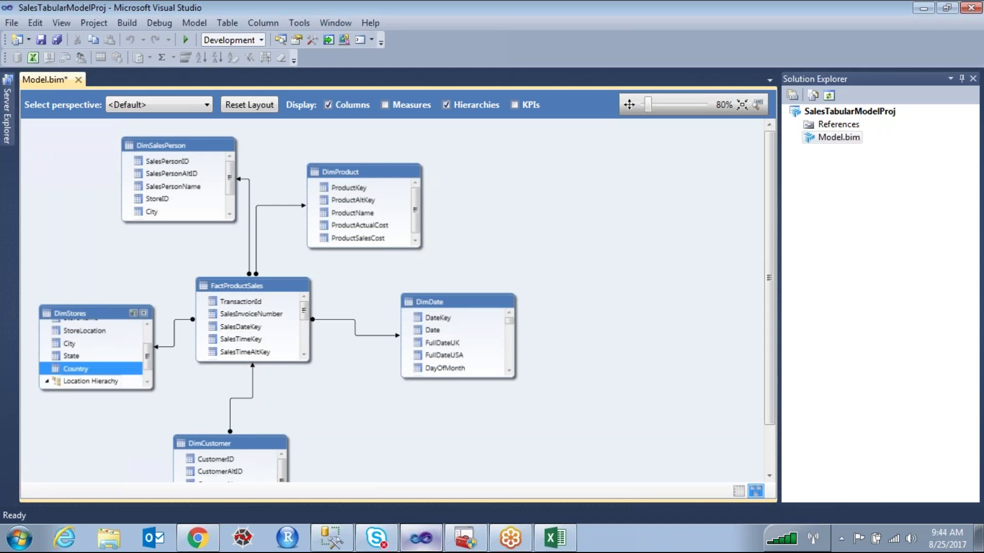
{"action": "left_click", "coordinate": [148, 381]}
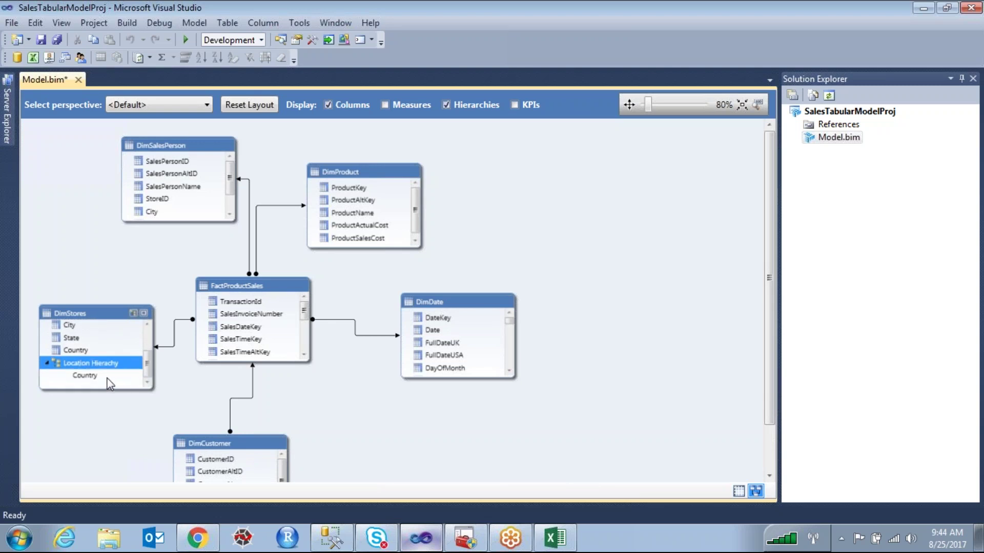
{"action": "left_click", "coordinate": [80, 352]}
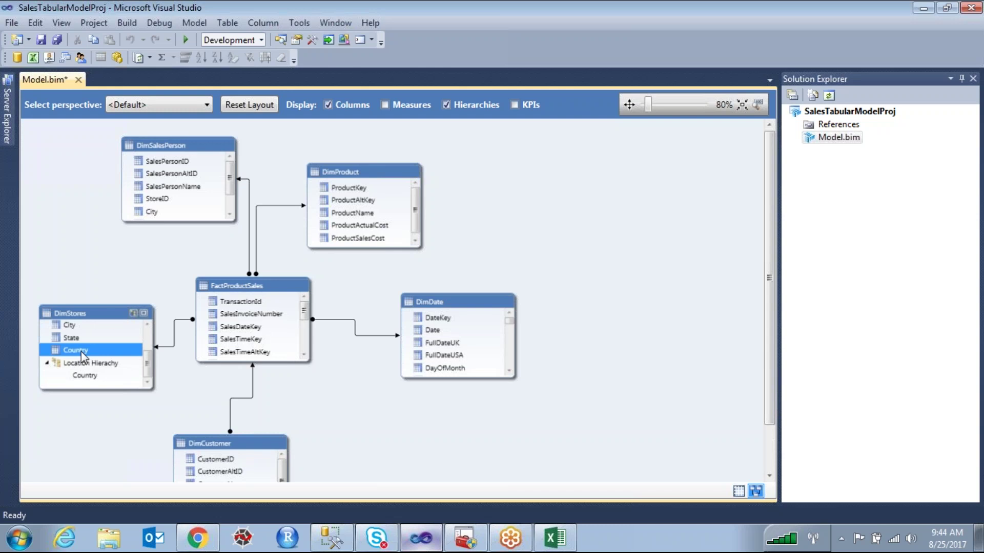
{"action": "left_click", "coordinate": [89, 377]}
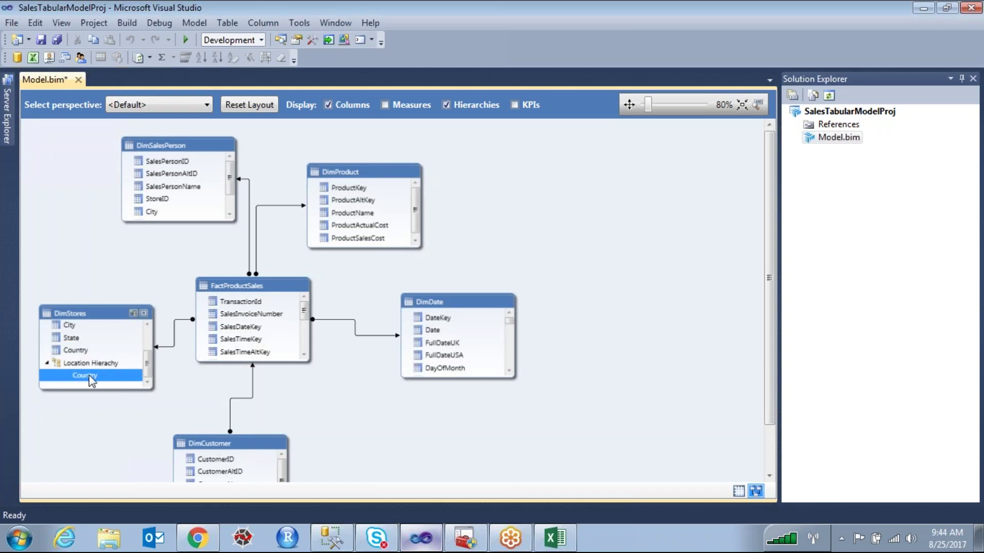
Add the State and City columns as levels below Country in Location Hierachy
{"action": "left_click", "coordinate": [67, 339]}
{"action": "left_click_drag", "start_coordinate": [67, 340], "coordinate": [114, 367]}
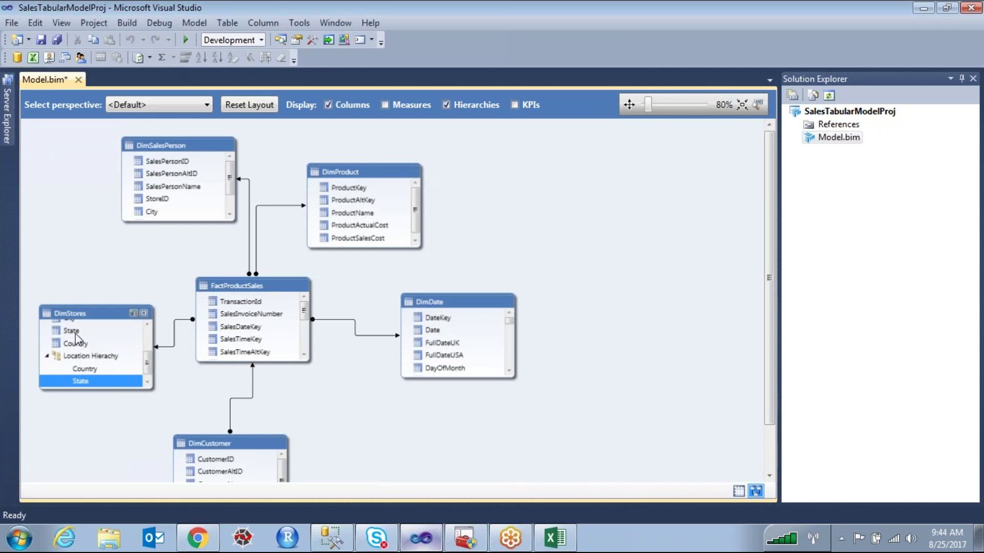
{"action": "left_click", "coordinate": [68, 372]}
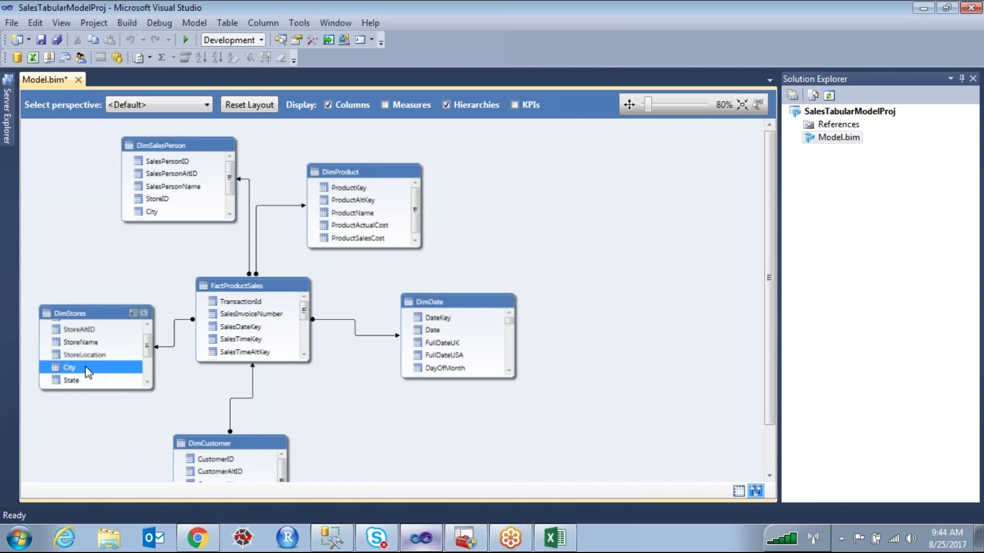
{"action": "left_click_drag", "start_coordinate": [86, 368], "coordinate": [107, 364]}
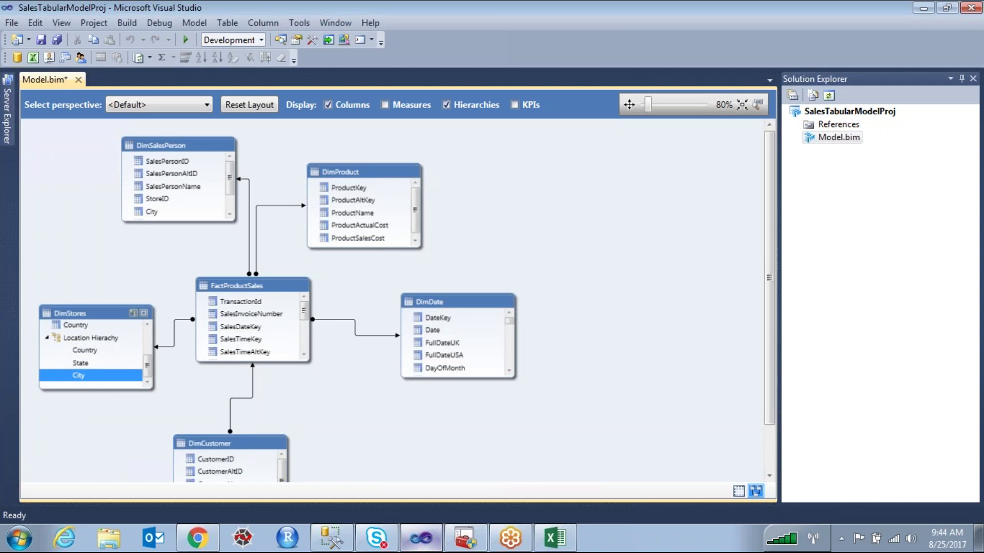
{"action": "left_click", "coordinate": [108, 333]}
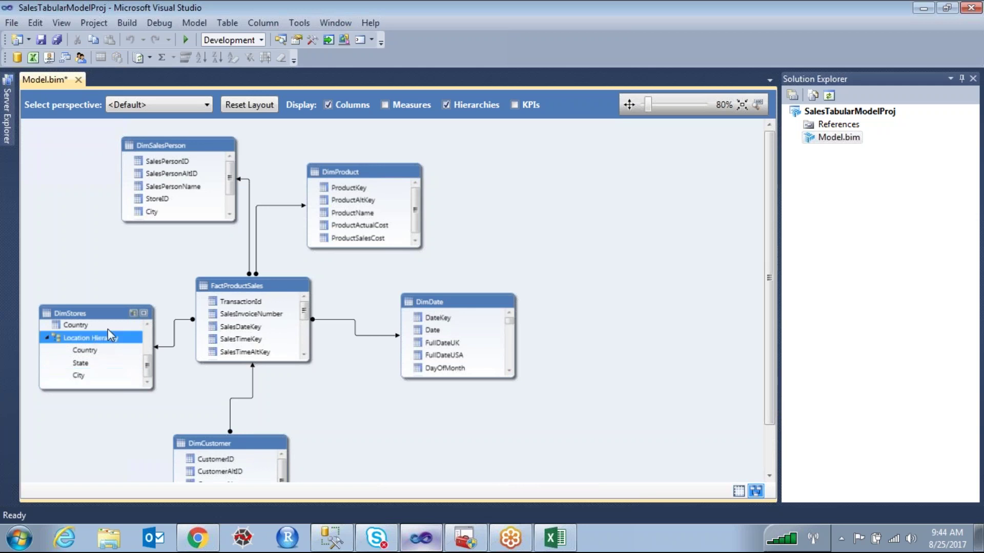
Hide hierarchies in the model diagram and look through the remaining DimStores columns
{"action": "left_click", "coordinate": [444, 103]}
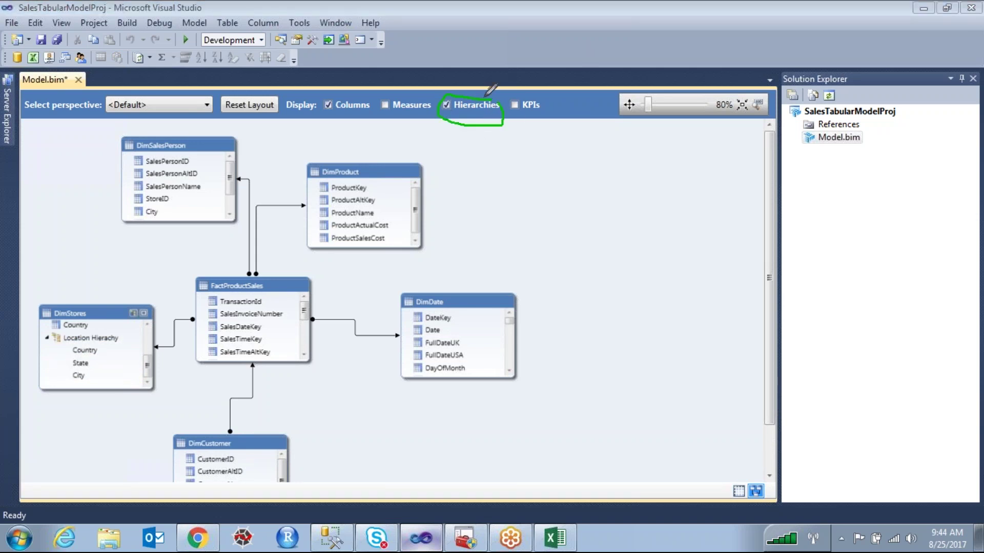
{"action": "left_click", "coordinate": [446, 104]}
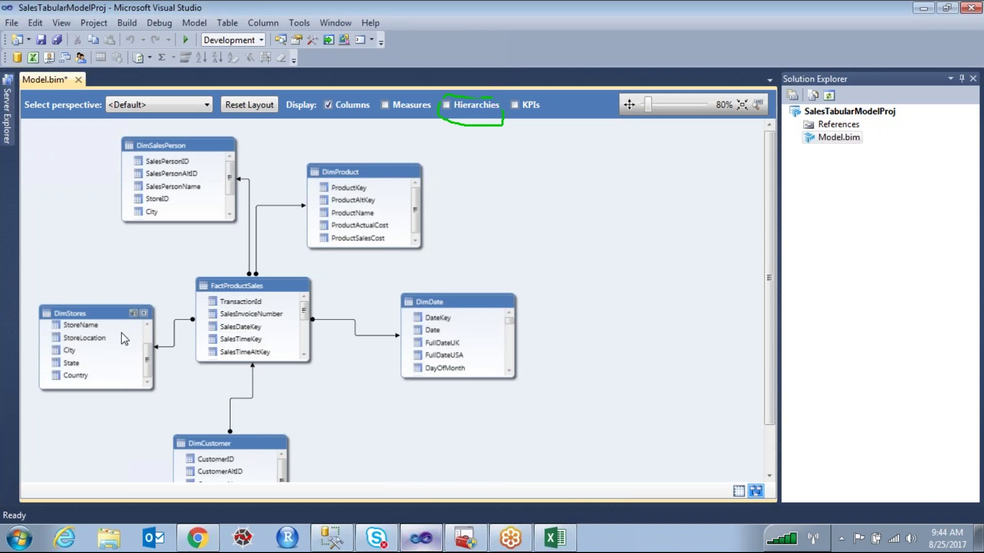
{"action": "left_click_drag", "start_coordinate": [147, 364], "coordinate": [148, 344]}
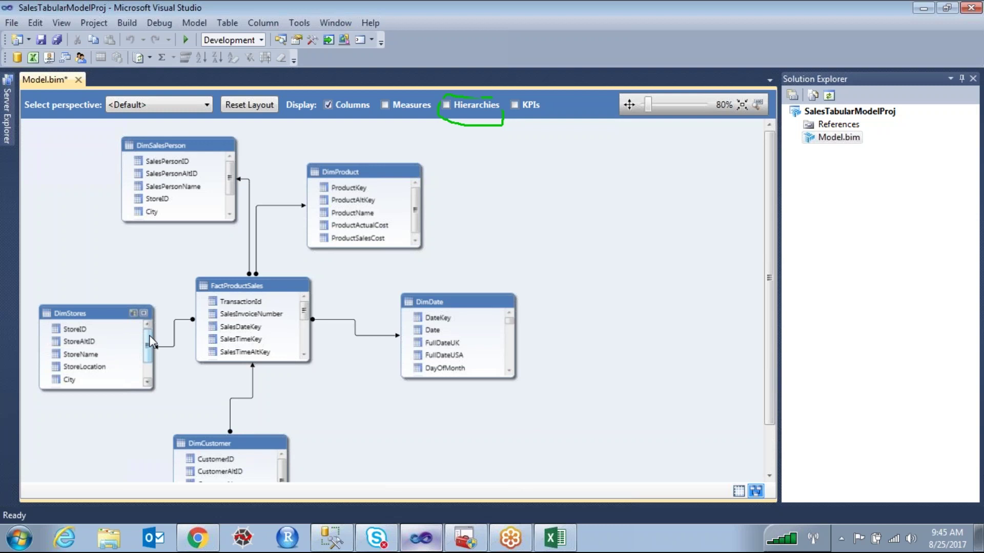
Switch to the Excel workbook and enter the row labels conuty, state and city in cells G36 to G38
{"action": "left_click", "coordinate": [555, 538]}
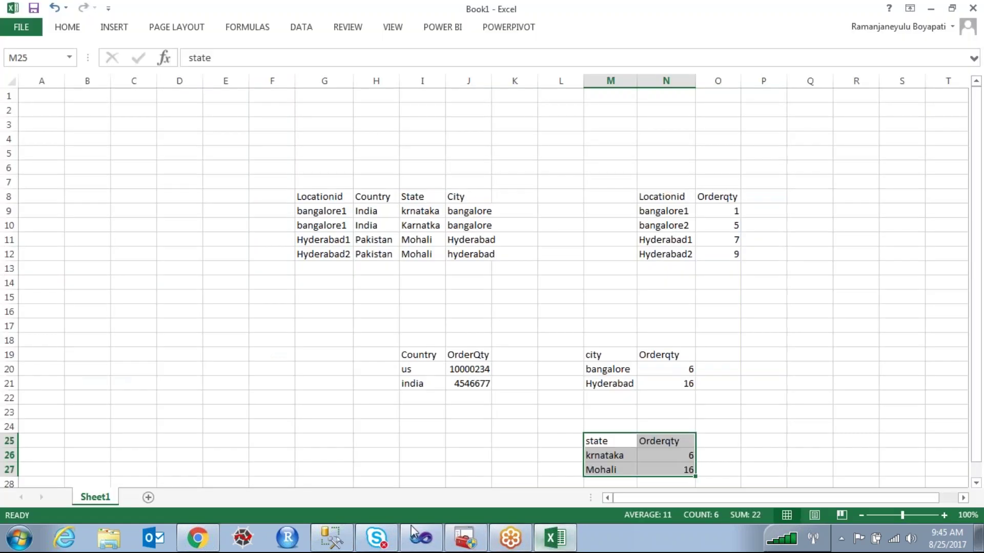
{"action": "left_click", "coordinate": [316, 383]}
{"action": "scroll", "coordinate": [316, 385], "scroll_direction": "down", "scroll_amount": 4}
{"action": "scroll", "coordinate": [317, 359], "scroll_direction": "down", "scroll_amount": 4}
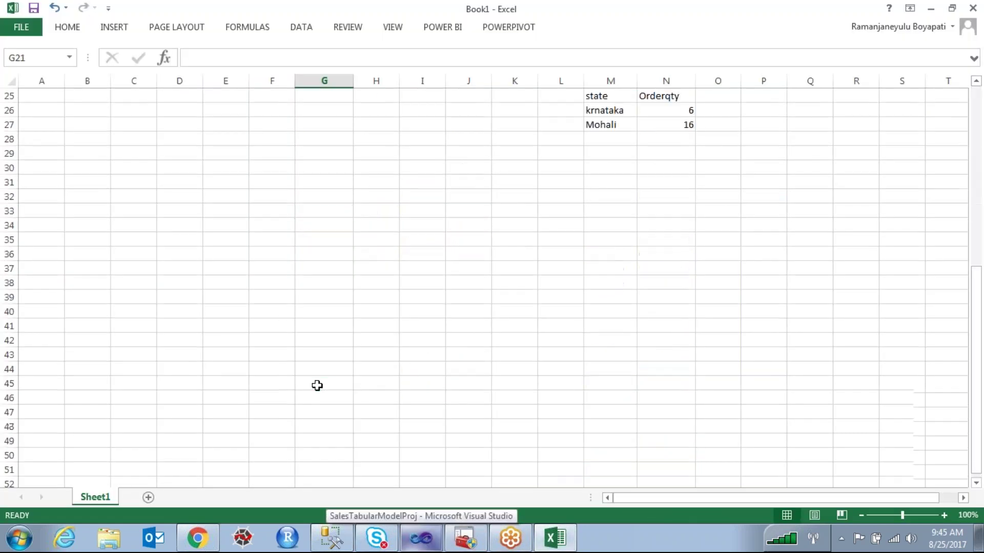
{"action": "left_click", "coordinate": [315, 240]}
{"action": "left_click", "coordinate": [315, 252]}
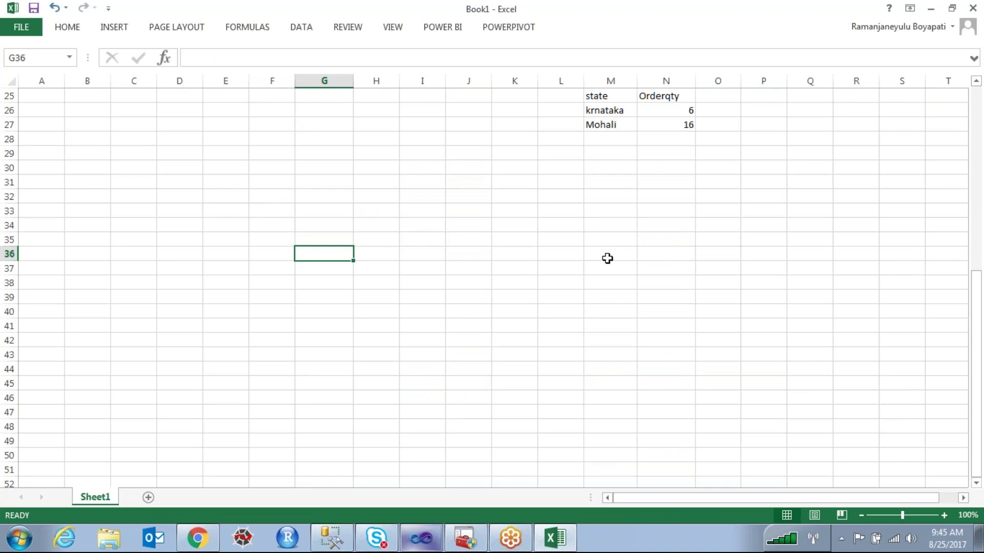
{"action": "type", "text": "conuty"}
{"action": "key", "text": "Return"}
{"action": "type", "text": "state"}
{"action": "key", "text": "Return"}
{"action": "type", "text": "city"}
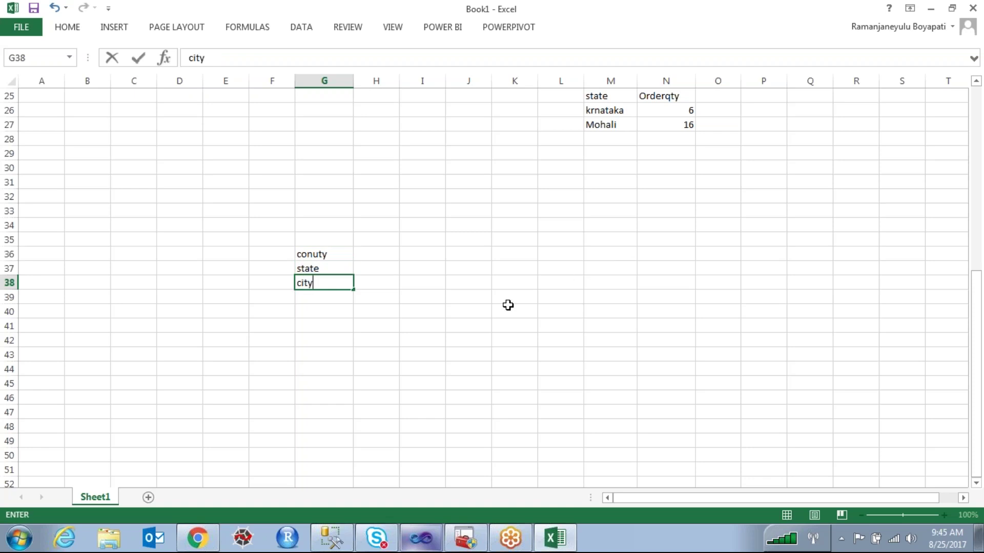
{"action": "left_click", "coordinate": [482, 307]}
{"action": "left_click", "coordinate": [333, 254]}
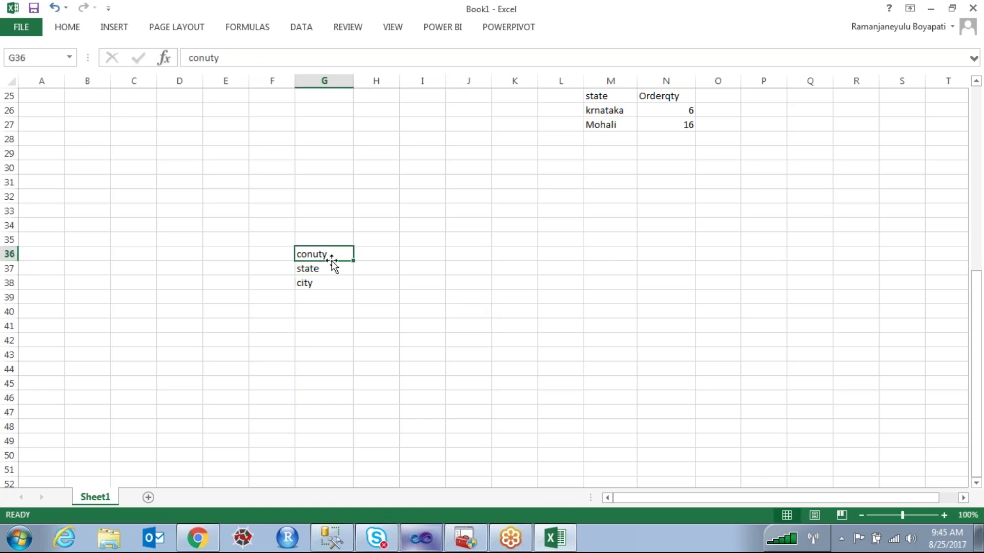
Enter india in H36 and us in I36 as the values of the conuty row
{"action": "left_click", "coordinate": [366, 251]}
{"action": "type", "text": "india"}
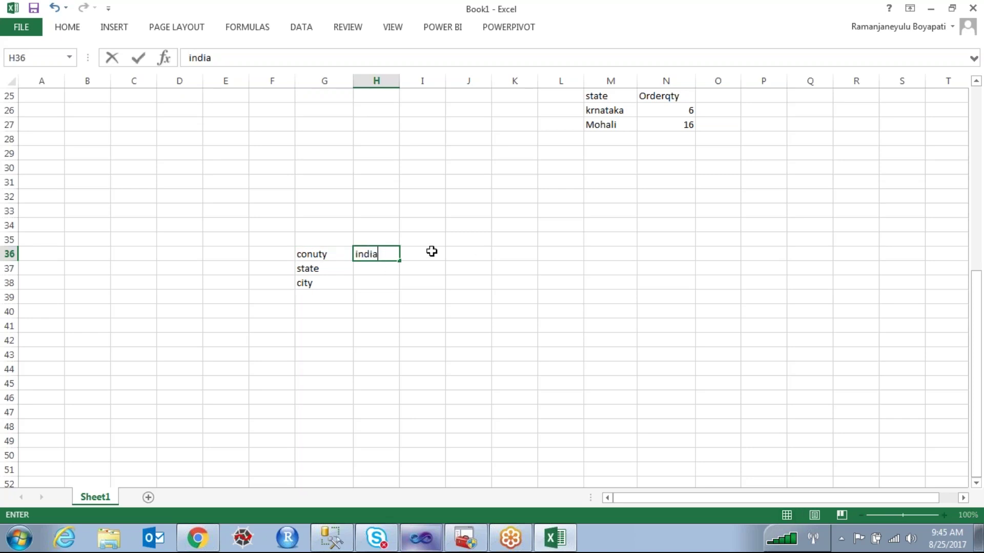
{"action": "left_click", "coordinate": [431, 251]}
{"action": "type", "text": "us"}
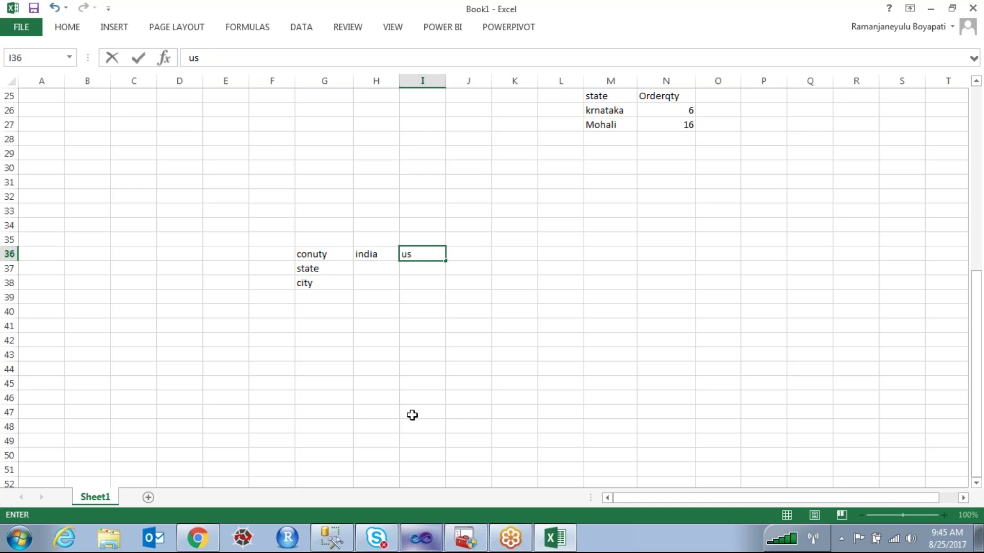
{"action": "key", "text": "Down"}
{"action": "key", "text": "Down"}
{"action": "key", "text": "Down"}
{"action": "key", "text": "Down"}
{"action": "key", "text": "Down"}
{"action": "key", "text": "Down"}
{"action": "key", "text": "Down"}
{"action": "key", "text": "Down"}
{"action": "key", "text": "Down"}
{"action": "key", "text": "Down"}
{"action": "key", "text": "Down"}
Enter the state counts 29 under india in H37 and 35 under us in I37
{"action": "left_click", "coordinate": [376, 269]}
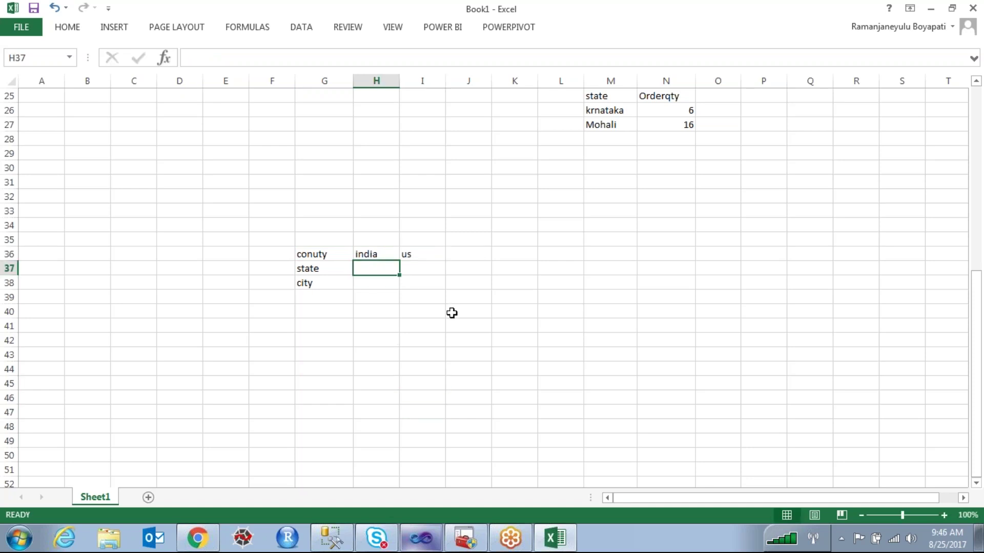
{"action": "type", "text": "29"}
{"action": "left_click", "coordinate": [450, 313]}
{"action": "key", "text": "ctrl+shift+d"}
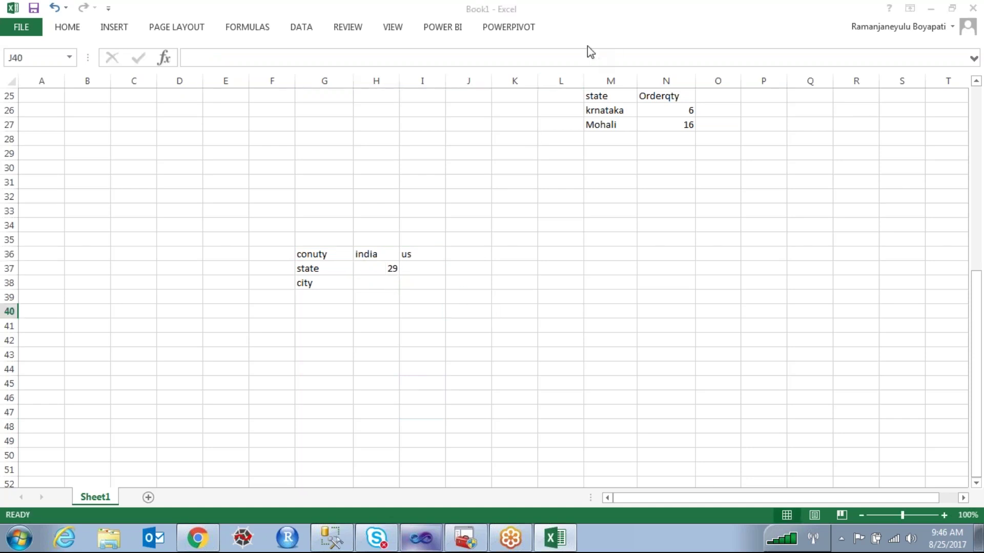
{"action": "mouse_move", "coordinate": [385, 264]}
{"action": "left_mouse_down"}
{"action": "mouse_move", "coordinate": [396, 275]}
{"action": "mouse_move", "coordinate": [379, 255]}
{"action": "left_mouse_up"}
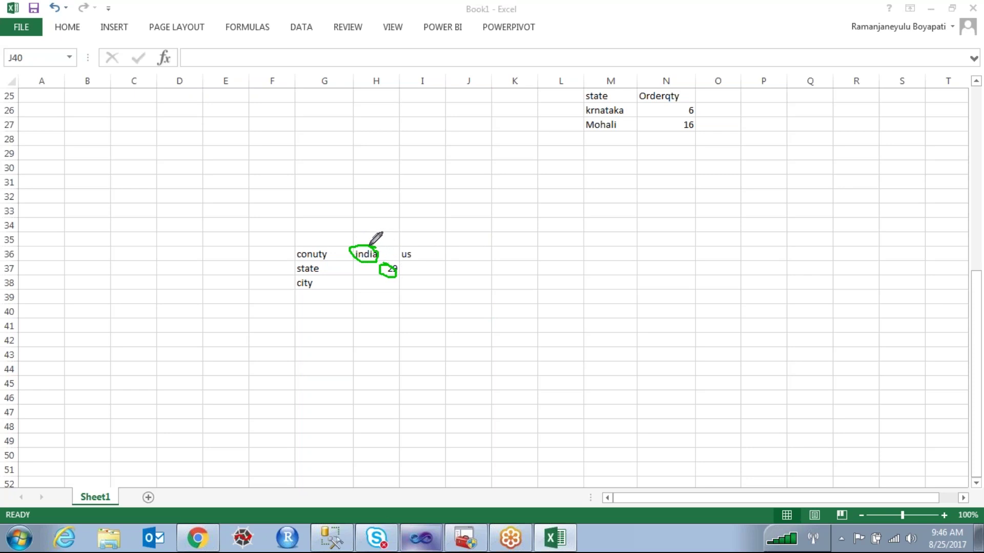
{"action": "mouse_move", "coordinate": [412, 251]}
{"action": "left_mouse_down"}
{"action": "mouse_move", "coordinate": [402, 252]}
{"action": "mouse_move", "coordinate": [417, 257]}
{"action": "left_mouse_up"}
{"action": "key", "text": "Escape"}
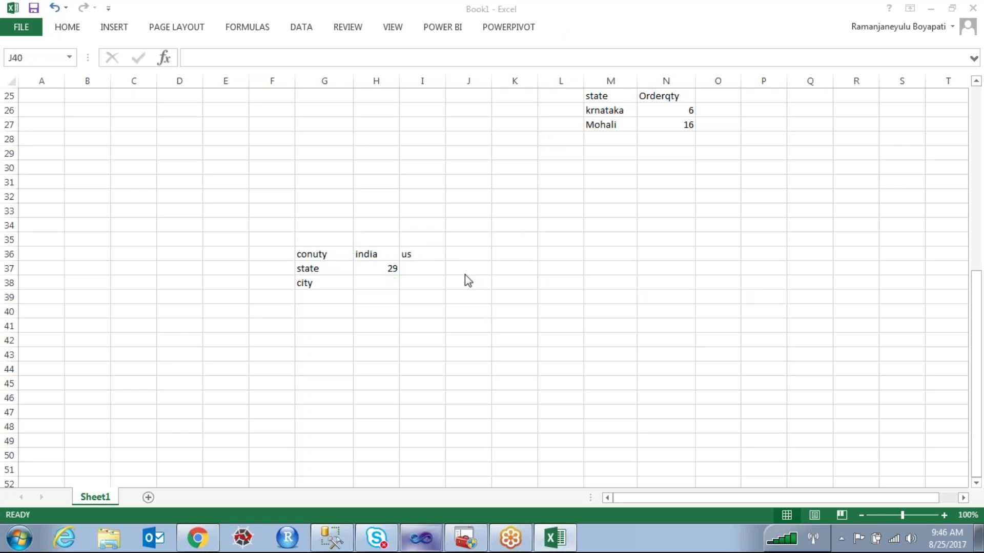
{"action": "left_click", "coordinate": [422, 270]}
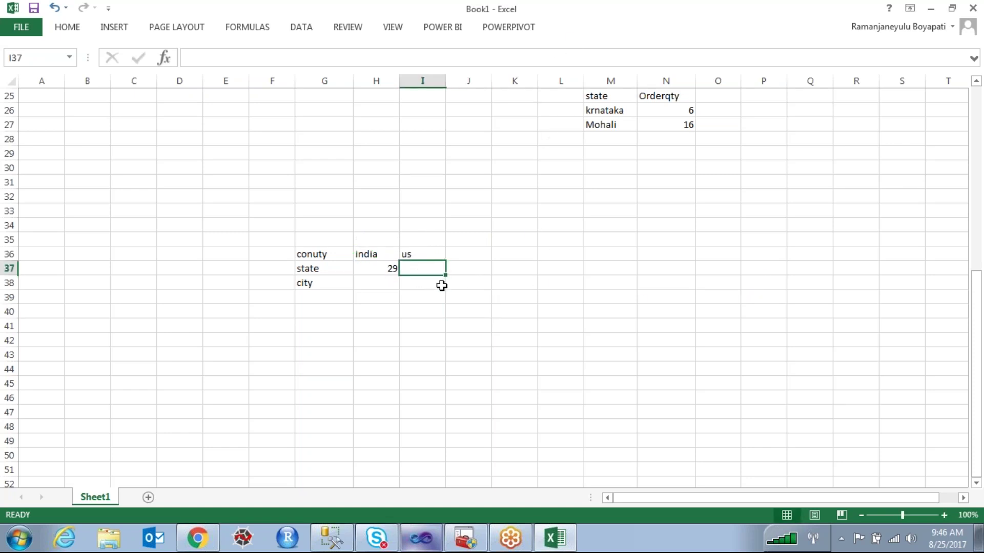
{"action": "type", "text": "35"}
{"action": "left_click", "coordinate": [435, 310]}
{"action": "key", "text": "ctrl+2"}
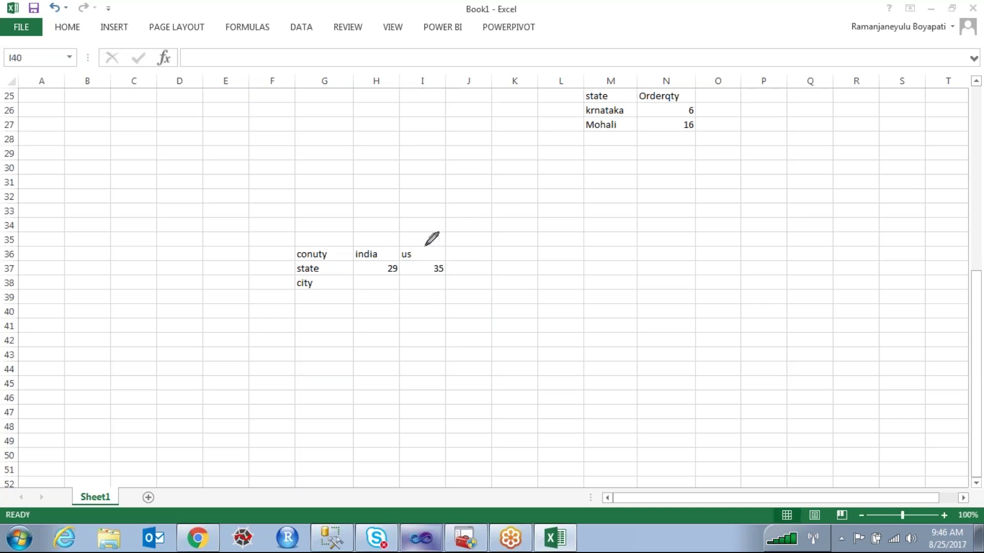
{"action": "mouse_move", "coordinate": [400, 256]}
{"action": "left_mouse_down"}
{"action": "mouse_move", "coordinate": [428, 275]}
{"action": "mouse_move", "coordinate": [451, 260]}
{"action": "mouse_move", "coordinate": [434, 243]}
{"action": "mouse_move", "coordinate": [403, 242]}
{"action": "left_mouse_up"}
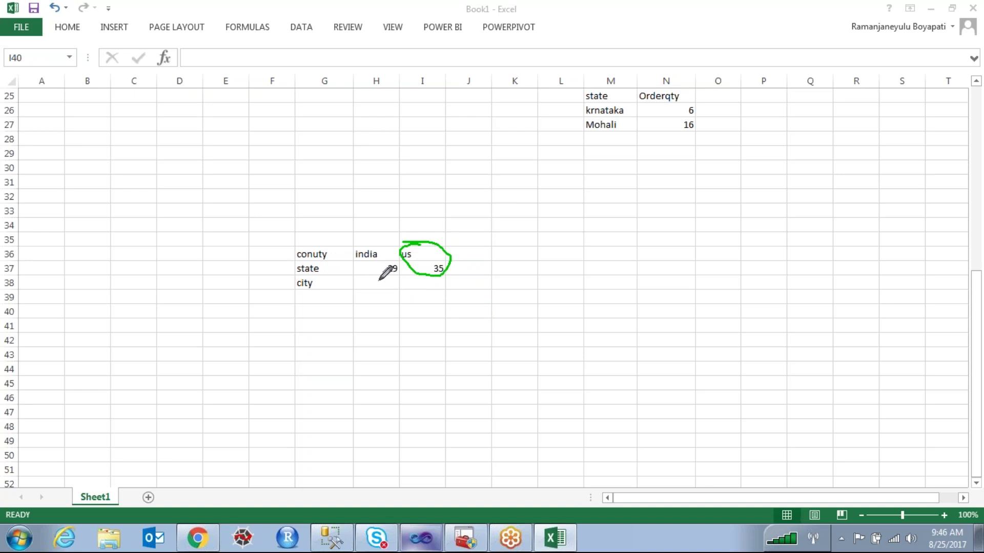
{"action": "mouse_move", "coordinate": [379, 281]}
{"action": "left_mouse_down"}
{"action": "mouse_move", "coordinate": [385, 294]}
{"action": "mouse_move", "coordinate": [380, 281]}
{"action": "left_mouse_up"}
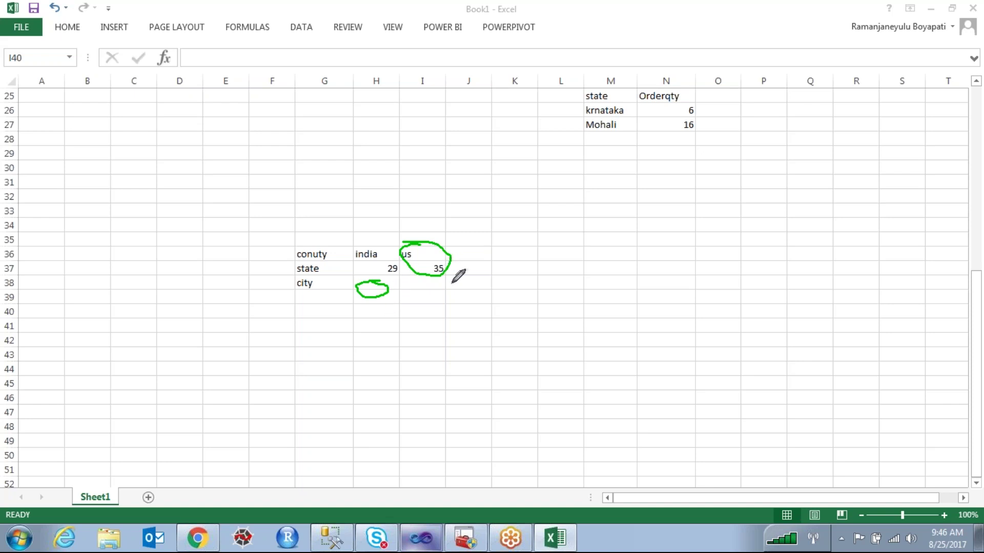
{"action": "mouse_move", "coordinate": [435, 244]}
{"action": "left_mouse_down"}
{"action": "mouse_move", "coordinate": [402, 252]}
{"action": "mouse_move", "coordinate": [435, 275]}
{"action": "mouse_move", "coordinate": [444, 252]}
{"action": "left_mouse_up"}
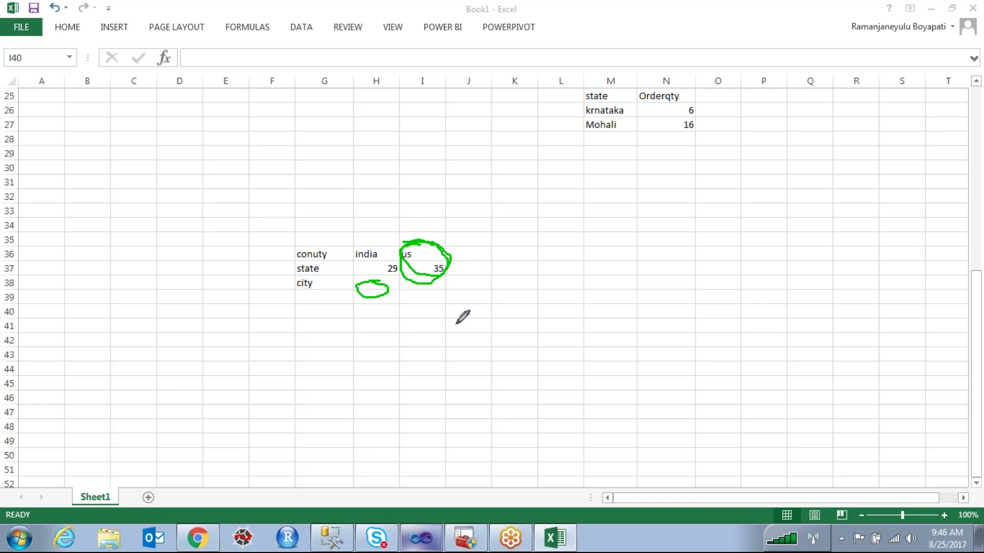
{"action": "key", "text": "e"}
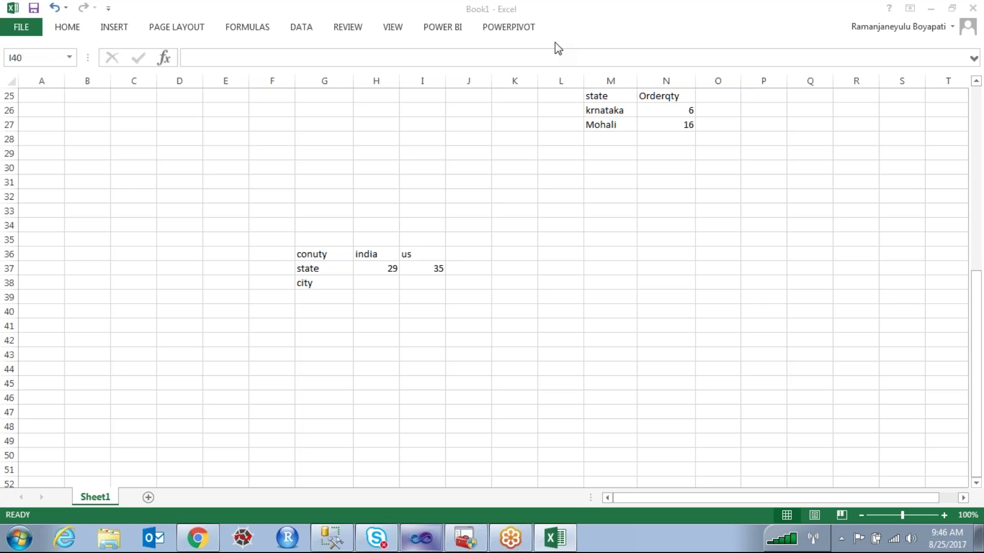
Enter the row labels year, Semister, Qurter and Month in cells M36 to M39
{"action": "left_click", "coordinate": [600, 253]}
{"action": "type", "text": "year"}
{"action": "key", "text": "Return"}
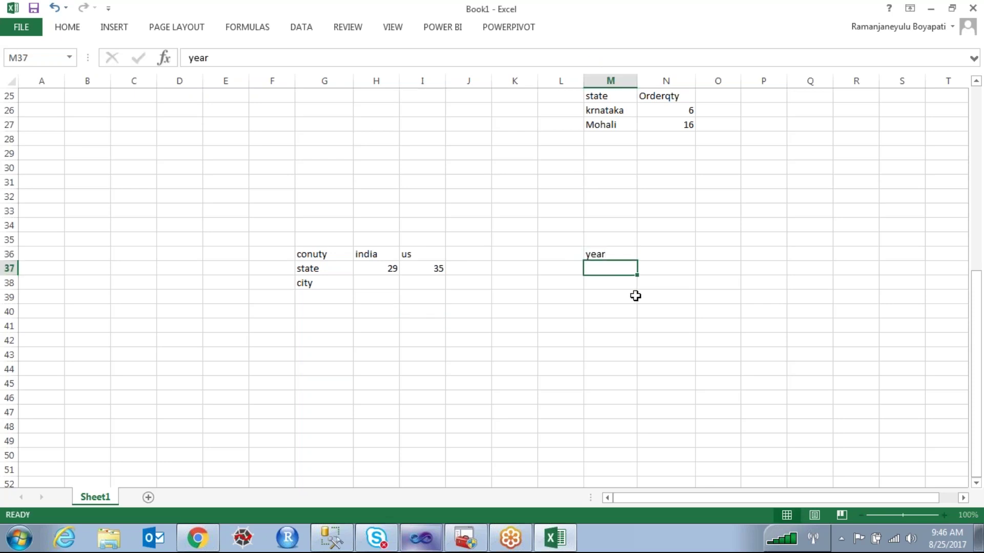
{"action": "type", "text": "Semister"}
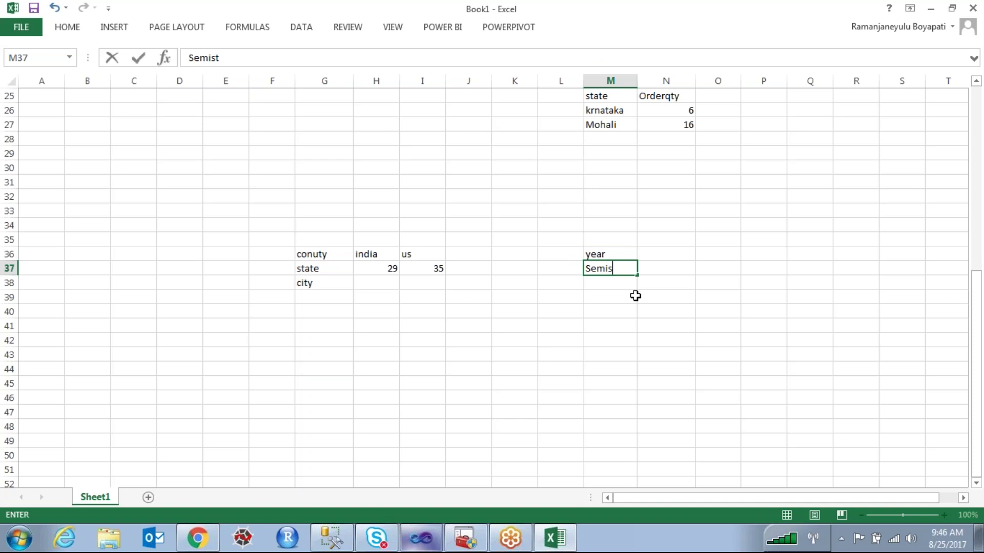
{"action": "key", "text": "Return"}
{"action": "type", "text": "Qurter"}
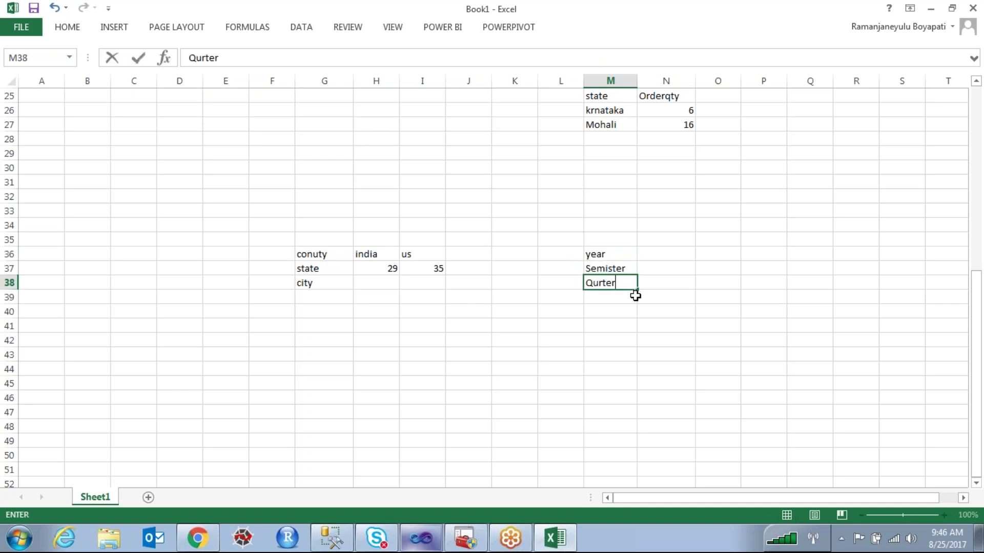
{"action": "key", "text": "Return"}
{"action": "type", "text": "Month"}
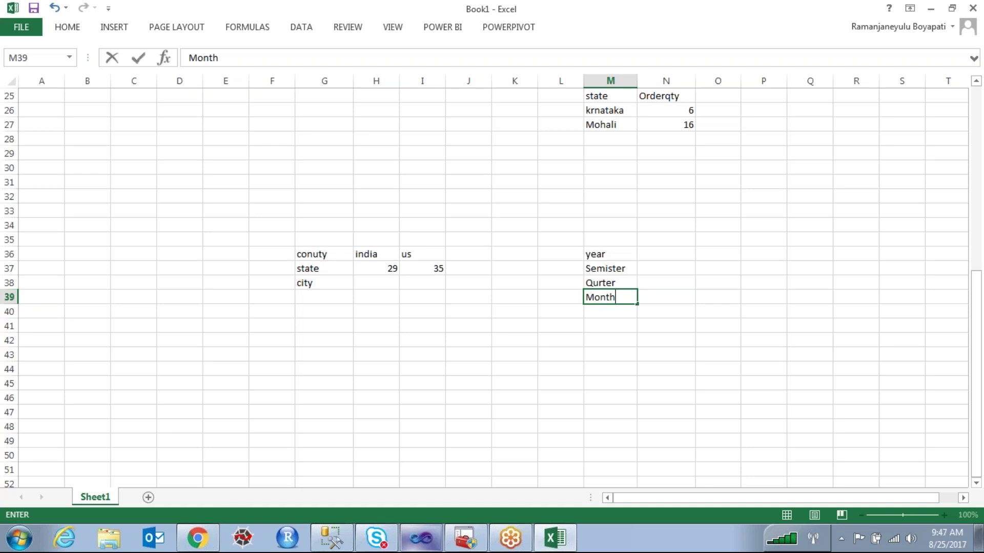
{"action": "left_click", "coordinate": [702, 328]}
Enter 2016 in N36 and 2017 in O36 as the values of the year row
{"action": "left_click", "coordinate": [671, 258]}
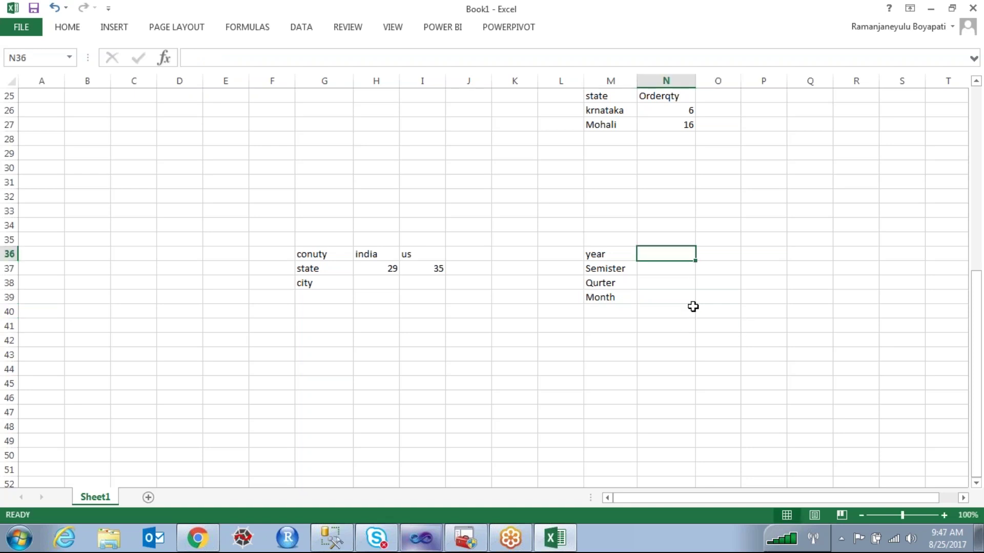
{"action": "type", "text": "2016"}
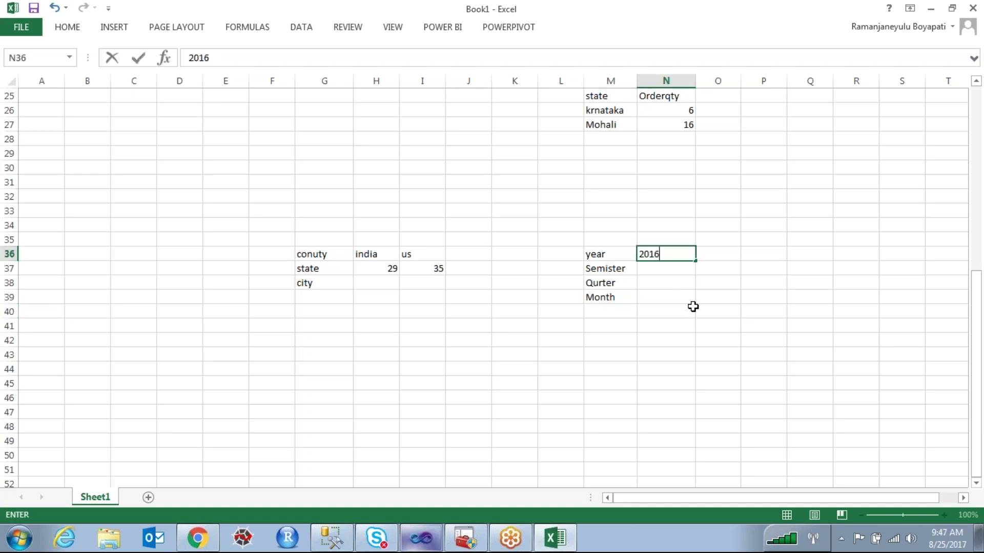
{"action": "key", "text": "Tab"}
{"action": "type", "text": "2017"}
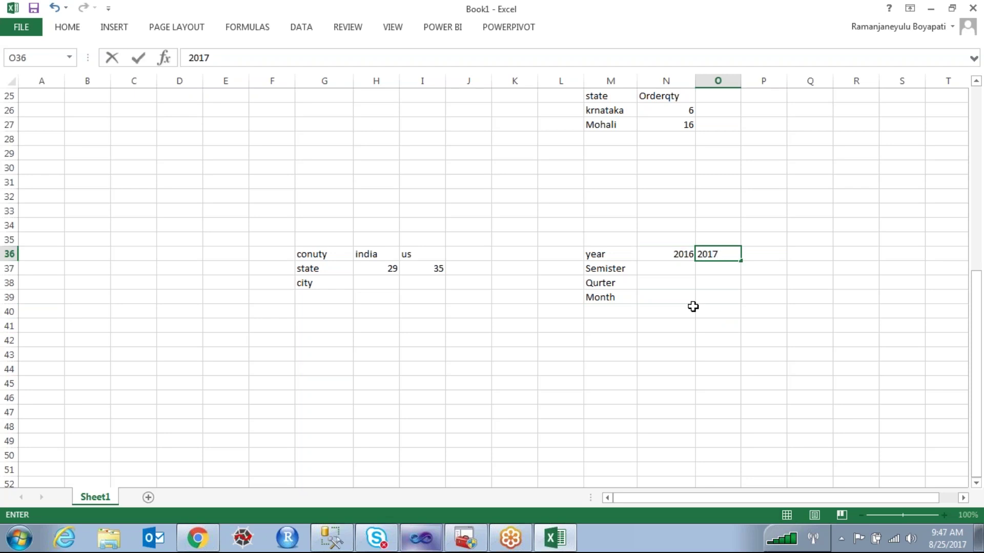
Fill in the 2016 column with 1,2 for Semister, 1,2,3,4 for Qurter and 1.........12 for Month
{"action": "left_click", "coordinate": [653, 269]}
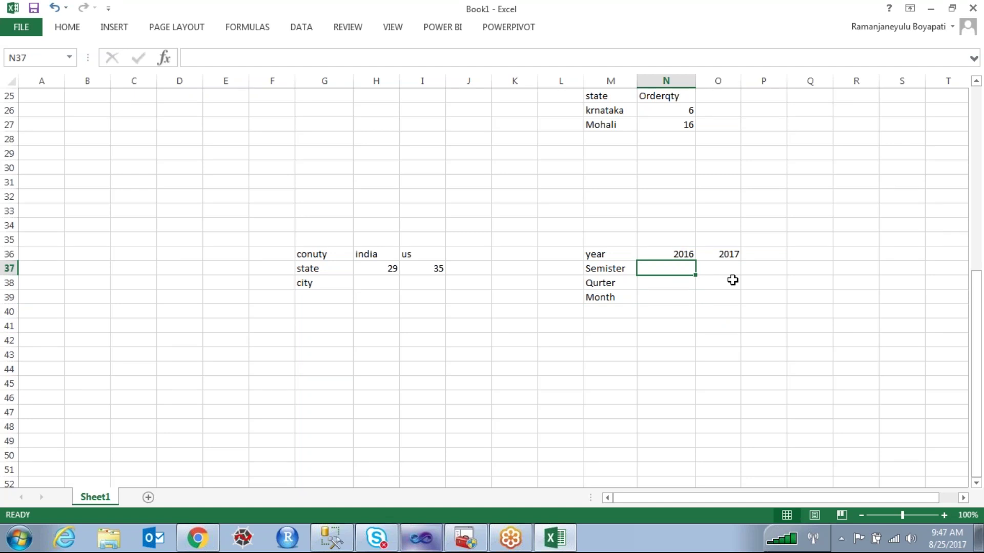
{"action": "type", "text": "1,2"}
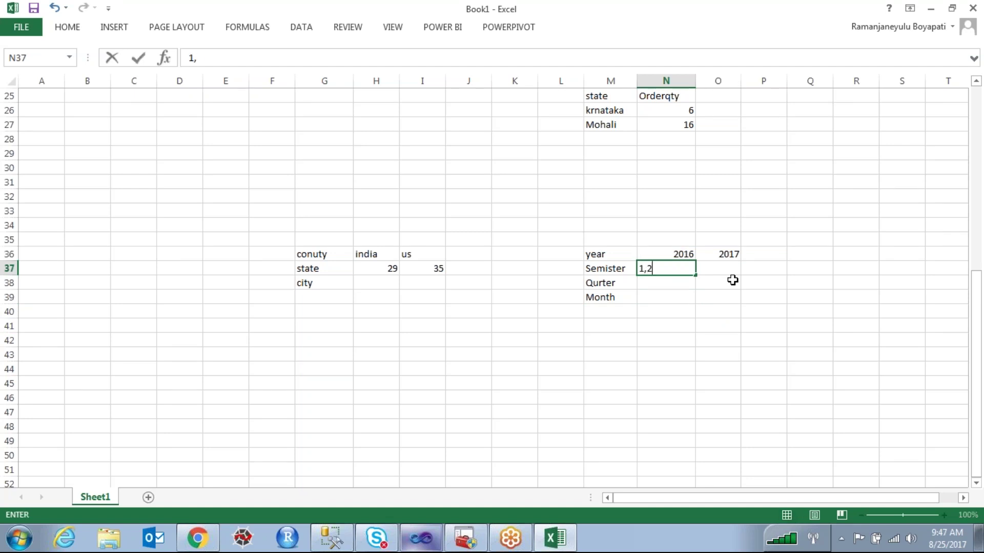
{"action": "left_click", "coordinate": [667, 282]}
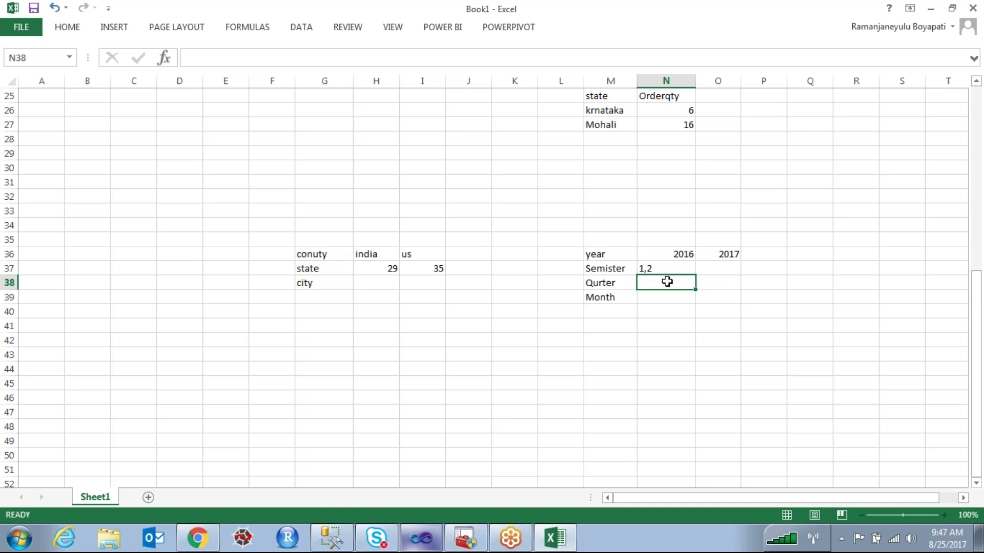
{"action": "type", "text": "1,2,3,4"}
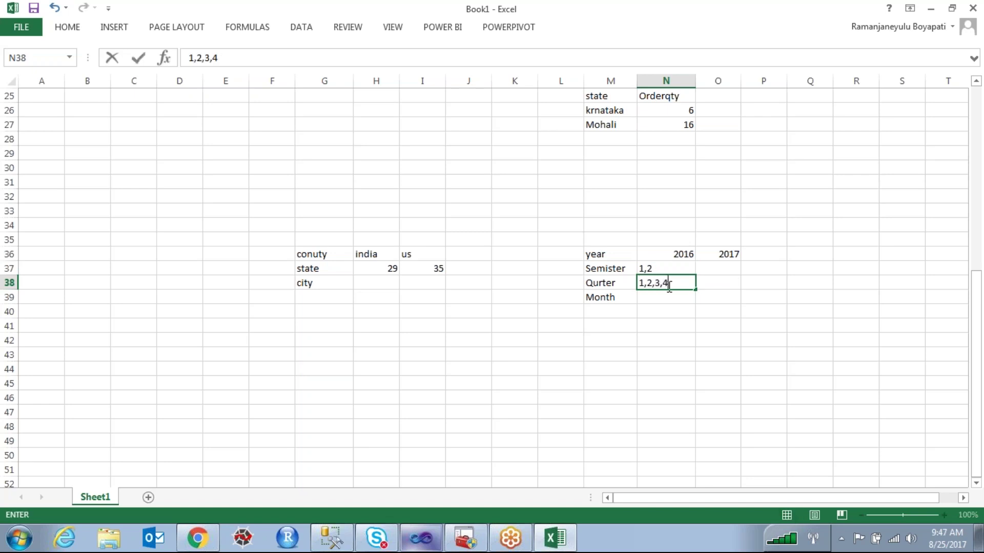
{"action": "key", "text": "Return"}
{"action": "type", "text": "1"}
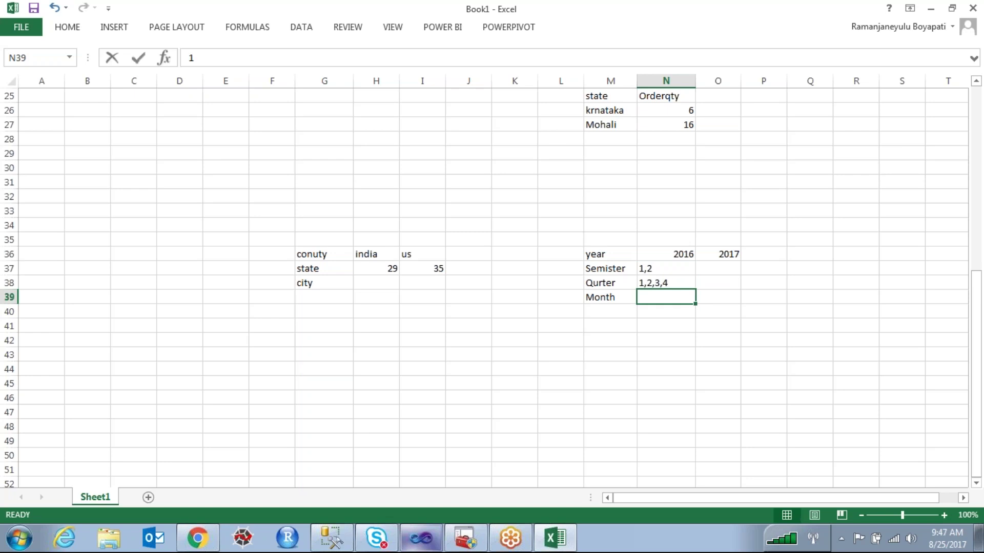
{"action": "type", "text": ".........12"}
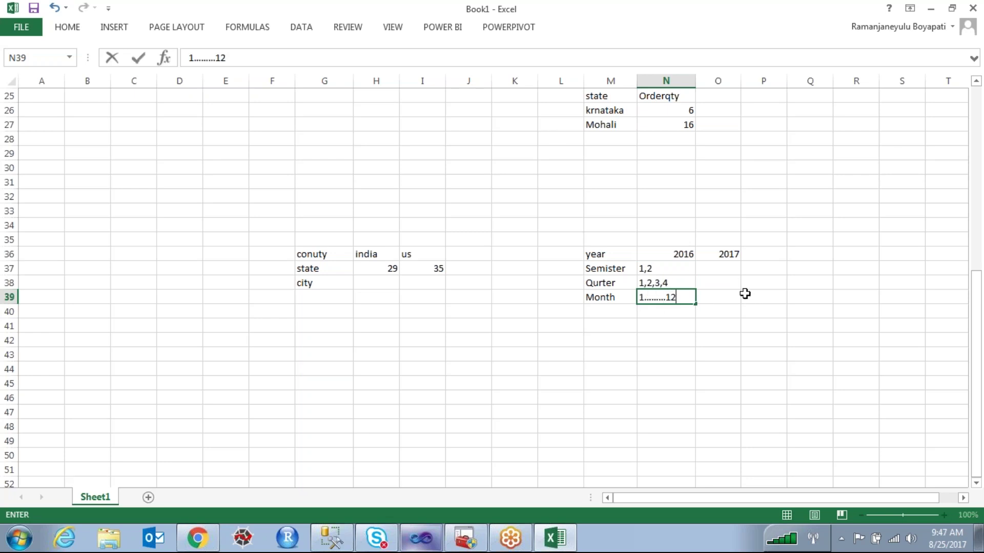
Fill in the 2017 column with 1,2 for Semister, 1,2,3,4 for Qurter and 1........12 for Month
{"action": "left_click", "coordinate": [726, 268]}
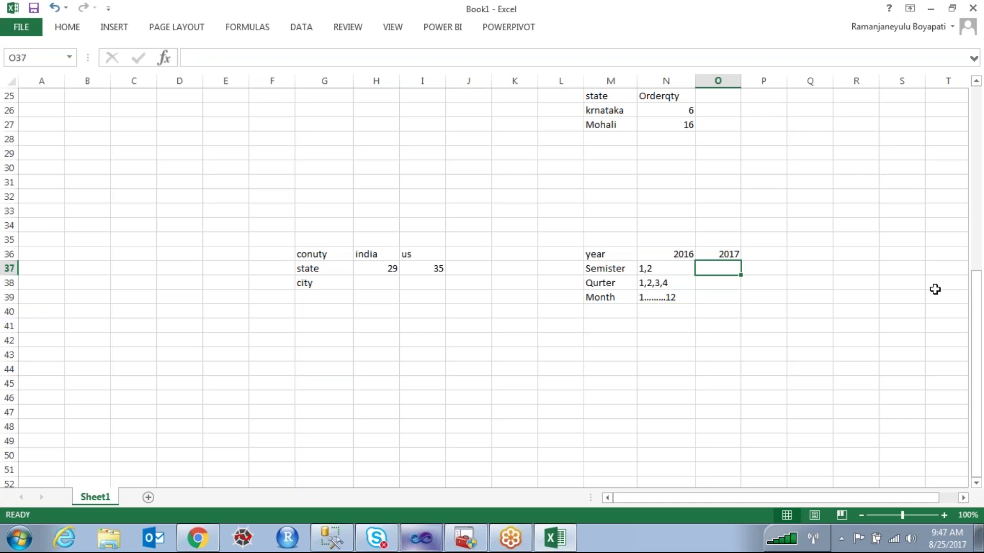
{"action": "type", "text": "1,2"}
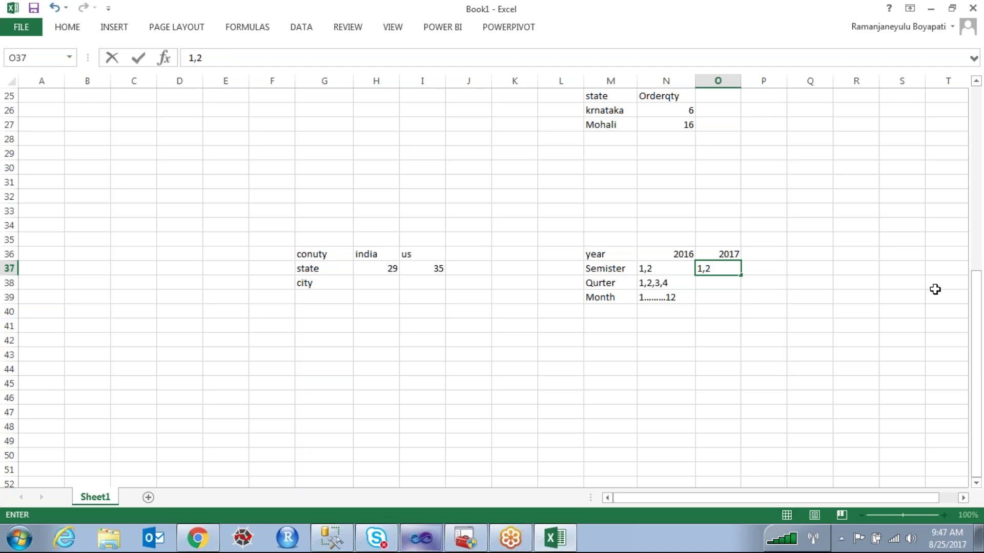
{"action": "key", "text": "Return"}
{"action": "type", "text": "1,2,3,4"}
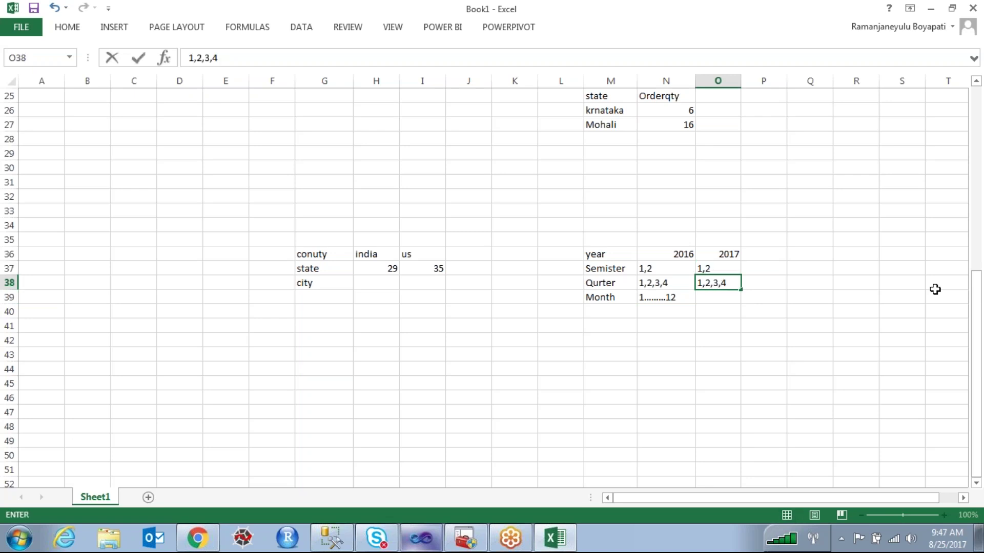
{"action": "key", "text": "Return"}
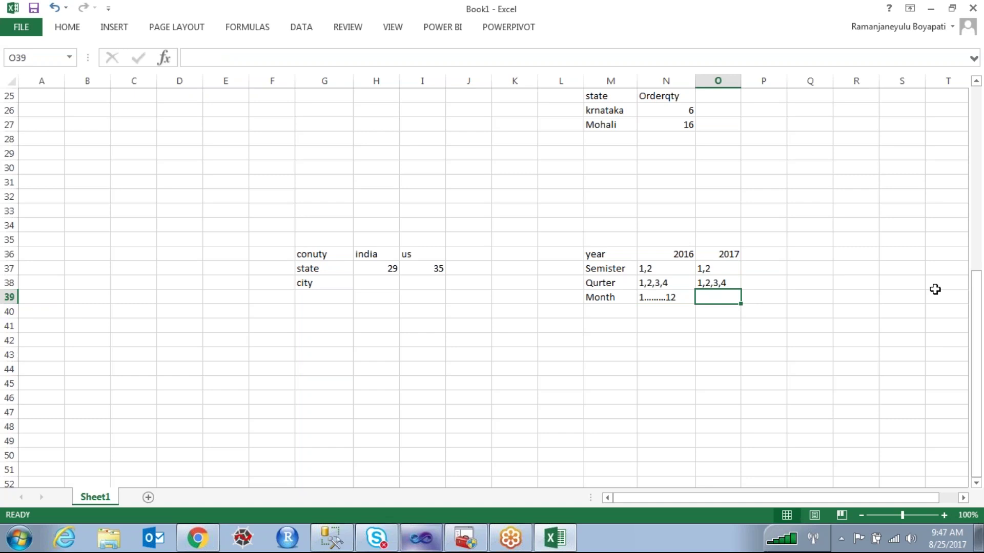
{"action": "type", "text": "1.........12"}
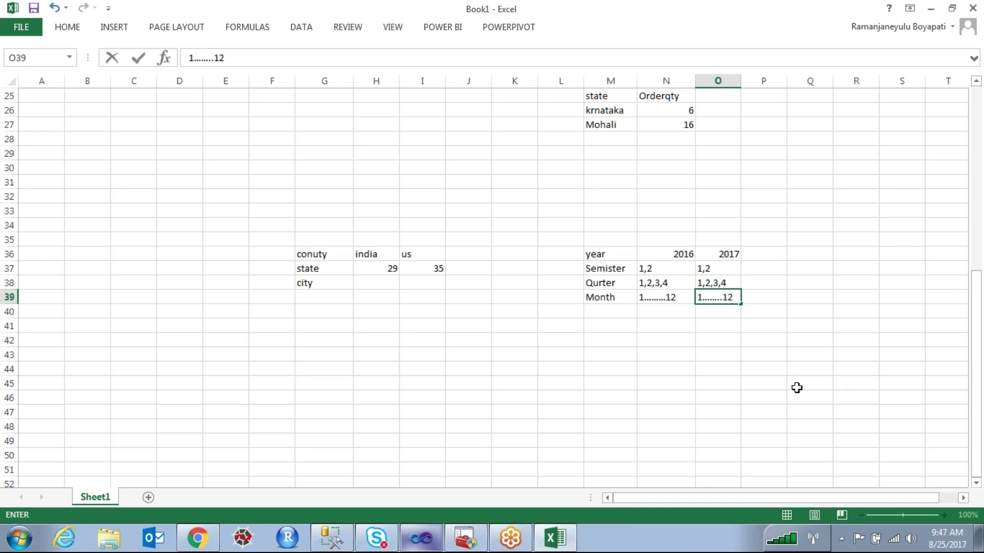
{"action": "left_click", "coordinate": [763, 383]}
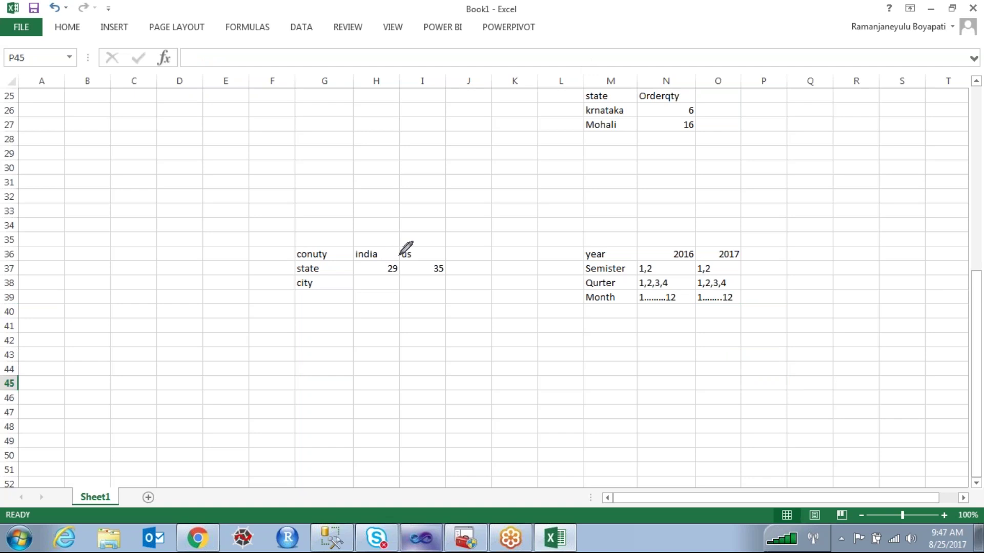
Mark up the country table and the year table with a green on-screen pen, and clear the marks
{"action": "left_click_drag", "start_coordinate": [421, 223], "coordinate": [419, 210]}
{"action": "left_click_drag", "start_coordinate": [772, 221], "coordinate": [802, 233]}
{"action": "mouse_move", "coordinate": [616, 220]}
{"action": "left_mouse_down"}
{"action": "mouse_move", "coordinate": [589, 254]}
{"action": "mouse_move", "coordinate": [878, 228]}
{"action": "mouse_move", "coordinate": [753, 219]}
{"action": "left_mouse_up"}
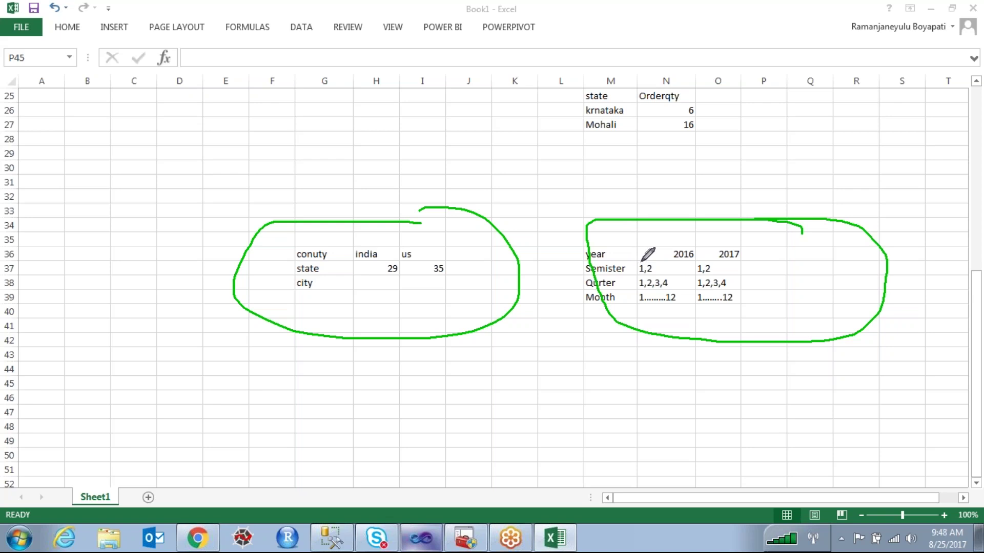
{"action": "mouse_move", "coordinate": [681, 240]}
{"action": "left_mouse_down"}
{"action": "mouse_move", "coordinate": [728, 215]}
{"action": "mouse_move", "coordinate": [731, 241]}
{"action": "mouse_move", "coordinate": [773, 210]}
{"action": "left_mouse_up"}
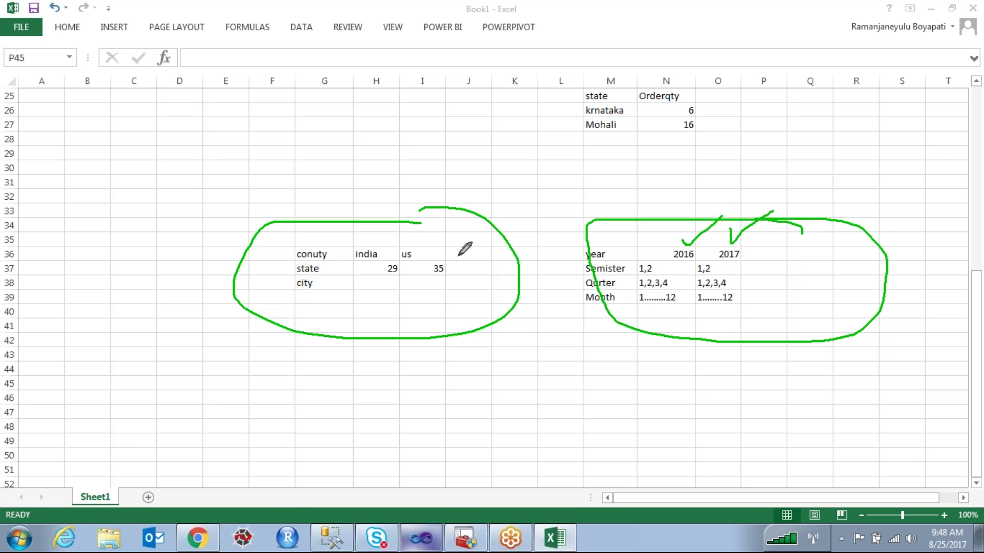
{"action": "mouse_move", "coordinate": [389, 264]}
{"action": "left_mouse_down"}
{"action": "mouse_move", "coordinate": [381, 275]}
{"action": "mouse_move", "coordinate": [397, 268]}
{"action": "left_mouse_up"}
{"action": "mouse_move", "coordinate": [360, 219]}
{"action": "left_mouse_down"}
{"action": "mouse_move", "coordinate": [358, 248]}
{"action": "mouse_move", "coordinate": [365, 236]}
{"action": "mouse_move", "coordinate": [408, 287]}
{"action": "mouse_move", "coordinate": [419, 265]}
{"action": "left_mouse_up"}
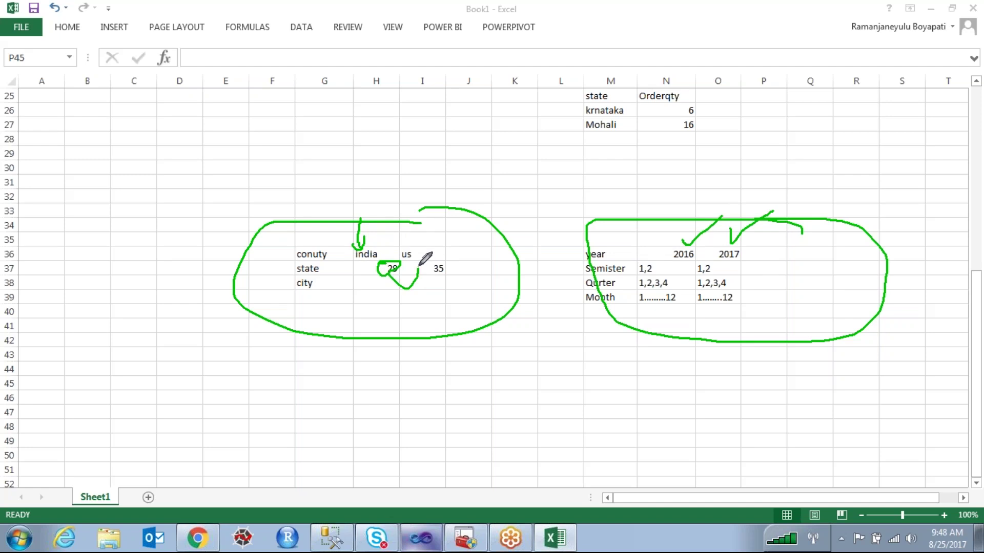
{"action": "key", "text": "Escape"}
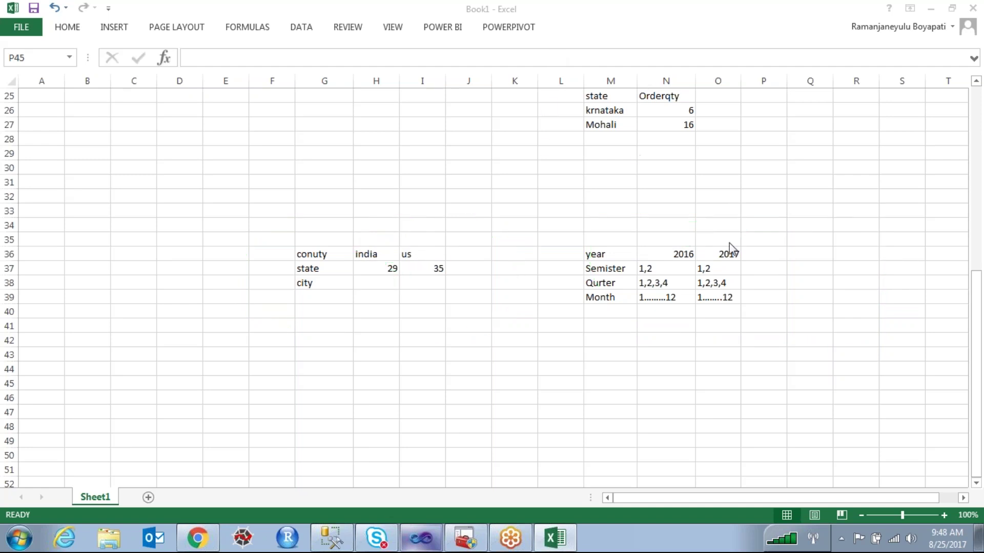
{"action": "key", "text": "ctrl+2"}
{"action": "mouse_move", "coordinate": [716, 218]}
{"action": "left_mouse_down"}
{"action": "mouse_move", "coordinate": [575, 302]}
{"action": "mouse_move", "coordinate": [795, 287]}
{"action": "mouse_move", "coordinate": [772, 240]}
{"action": "left_mouse_up"}
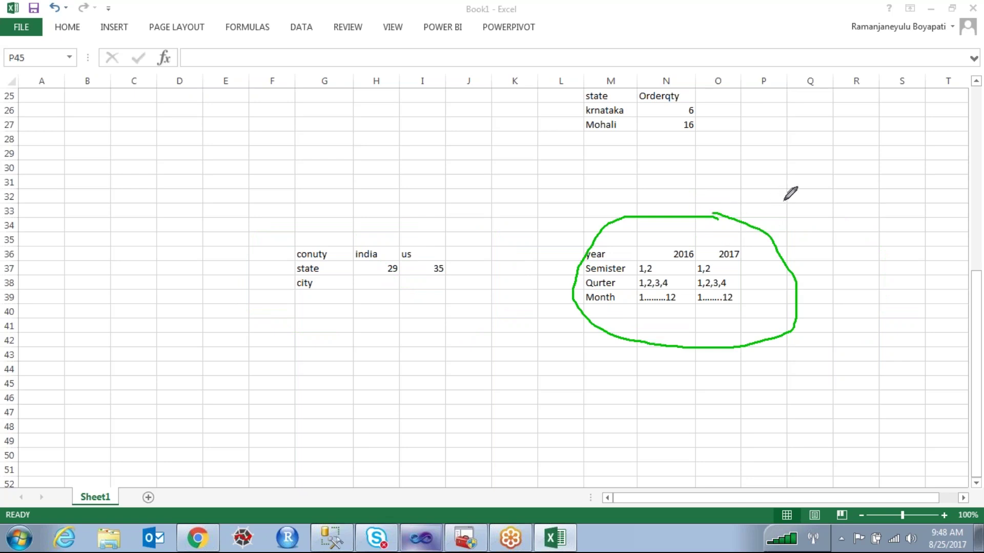
{"action": "key", "text": "Escape"}
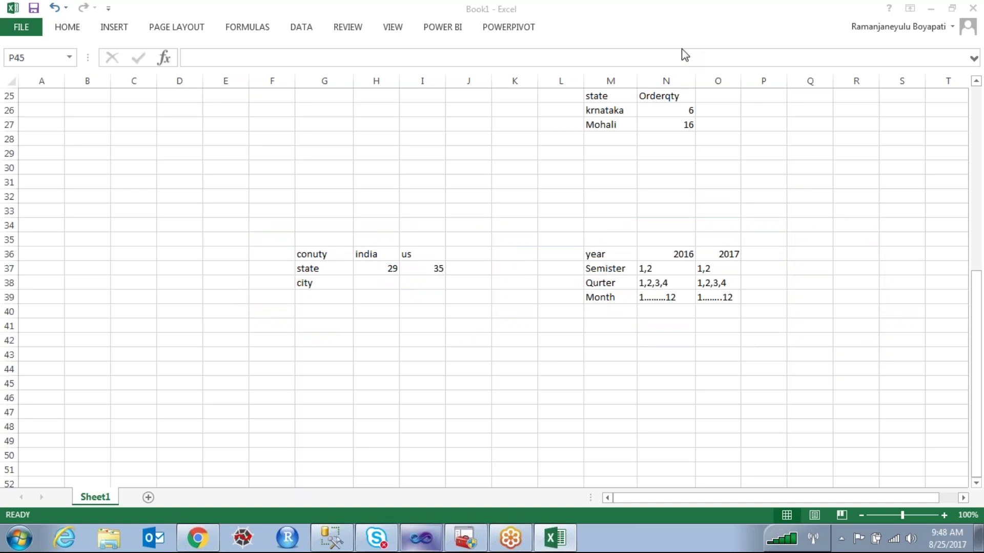
Compare the country table with the year table, and examine how the Semister values relate to 2016 and 2017
{"action": "left_click_drag", "start_coordinate": [319, 260], "coordinate": [439, 281]}
{"action": "left_click_drag", "start_coordinate": [589, 256], "coordinate": [703, 292]}
{"action": "left_click", "coordinate": [651, 344]}
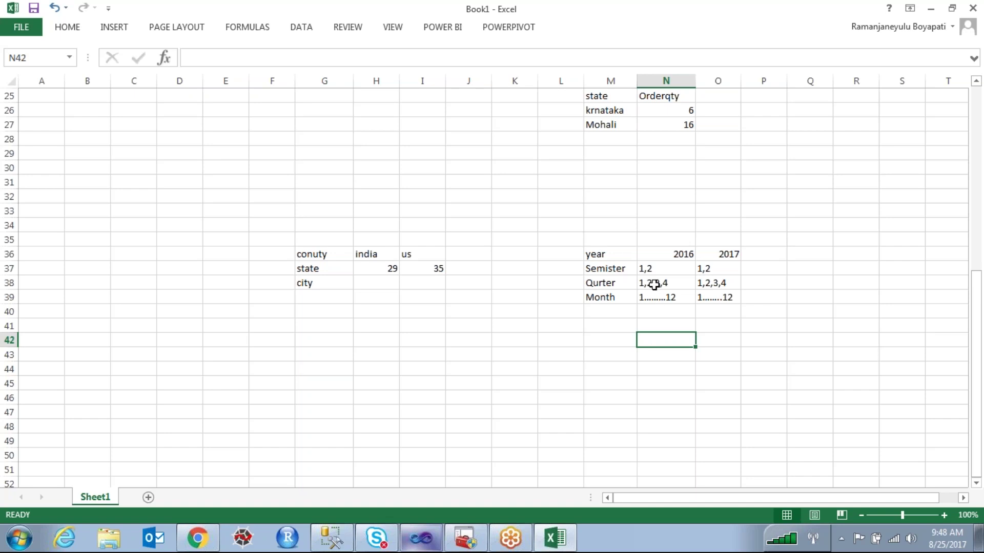
{"action": "left_click", "coordinate": [659, 267]}
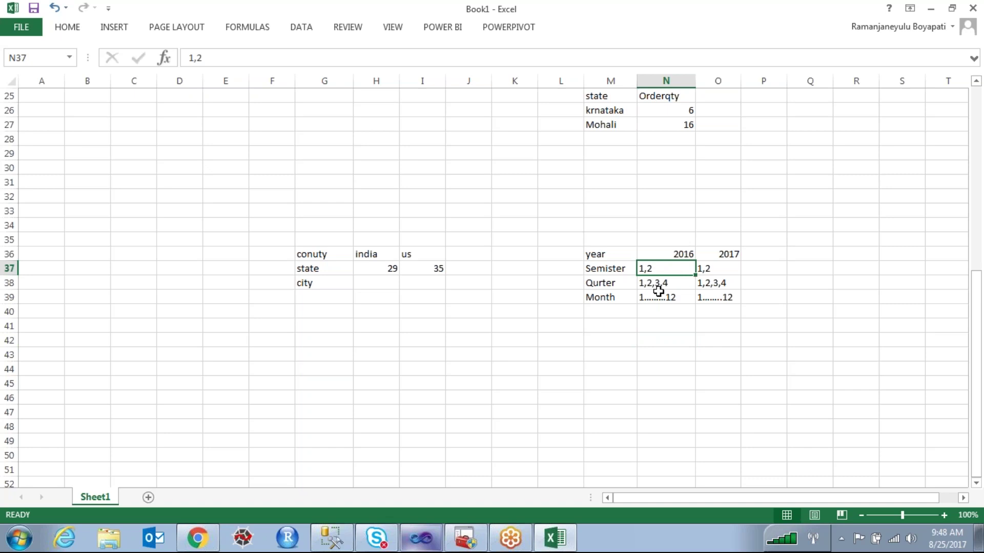
{"action": "left_click", "coordinate": [671, 254]}
{"action": "left_click", "coordinate": [722, 268]}
{"action": "left_click", "coordinate": [733, 255]}
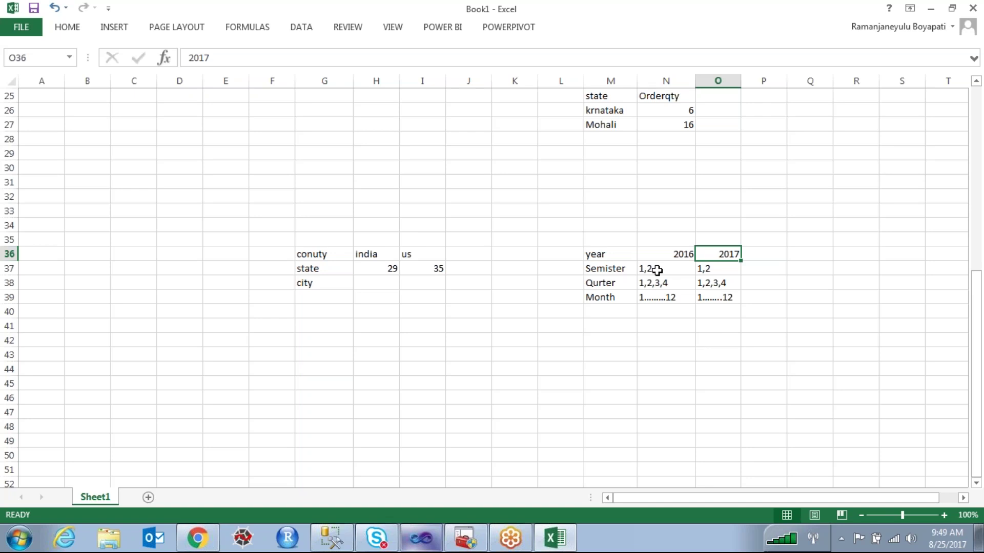
{"action": "left_click", "coordinate": [598, 412]}
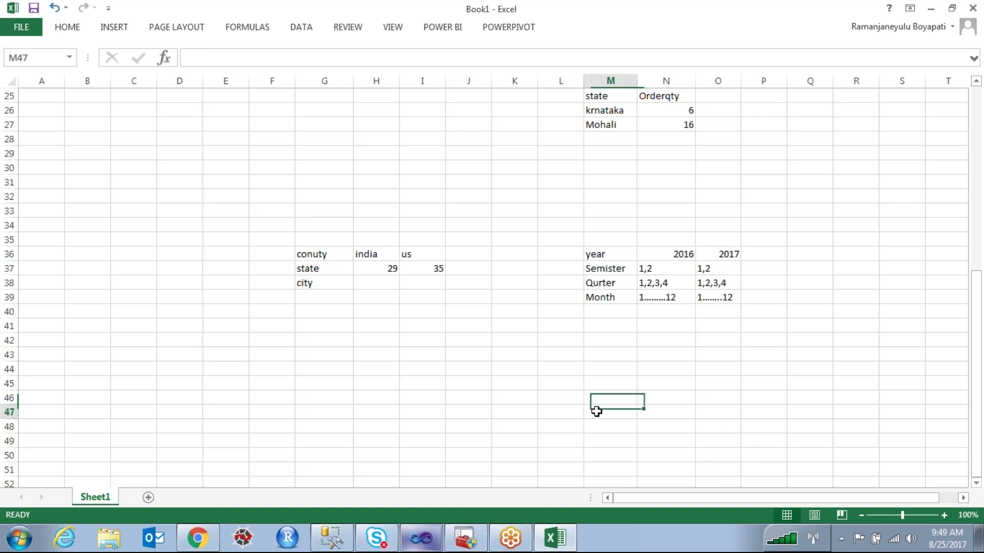
{"action": "left_click_drag", "start_coordinate": [680, 258], "coordinate": [685, 301]}
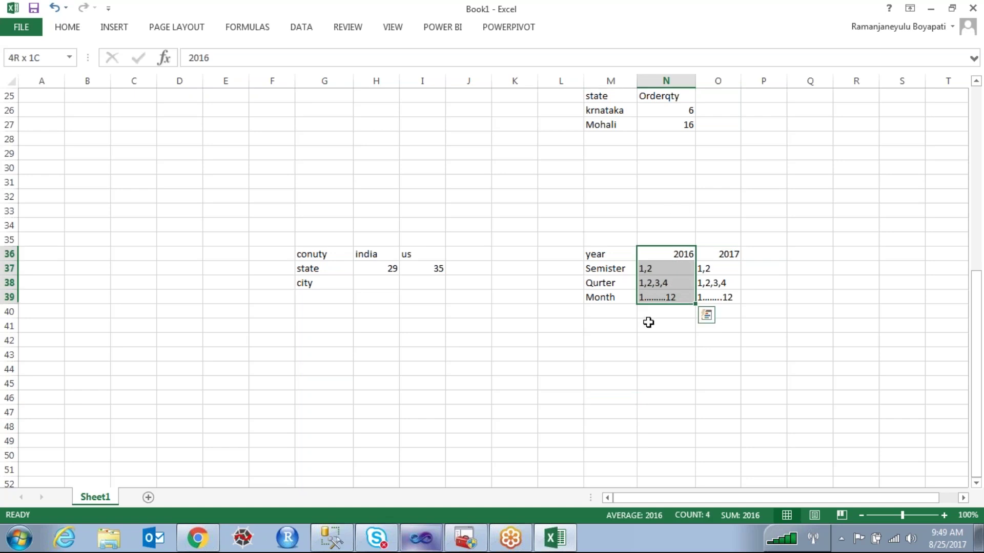
{"action": "left_click", "coordinate": [644, 269]}
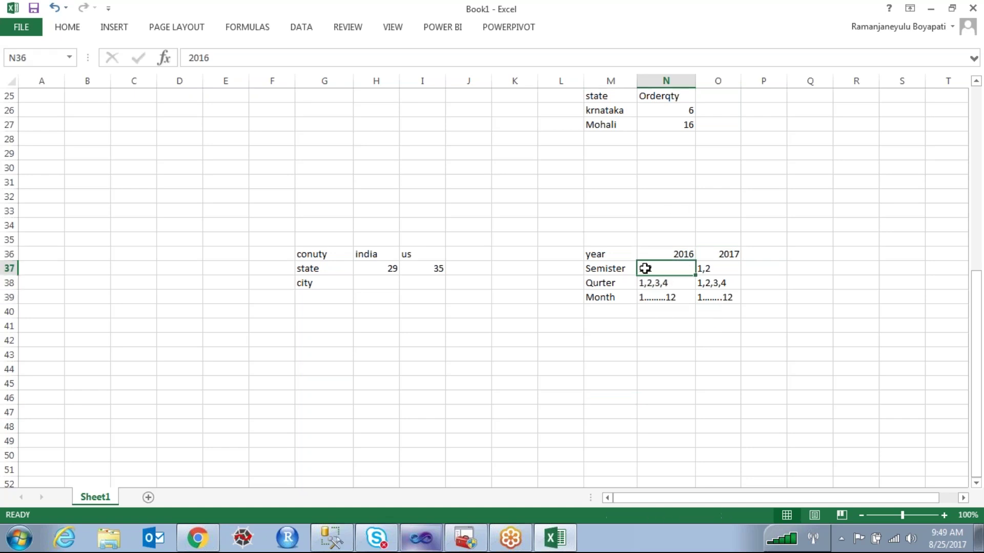
{"action": "left_click", "coordinate": [685, 254]}
{"action": "double_click", "coordinate": [702, 268]}
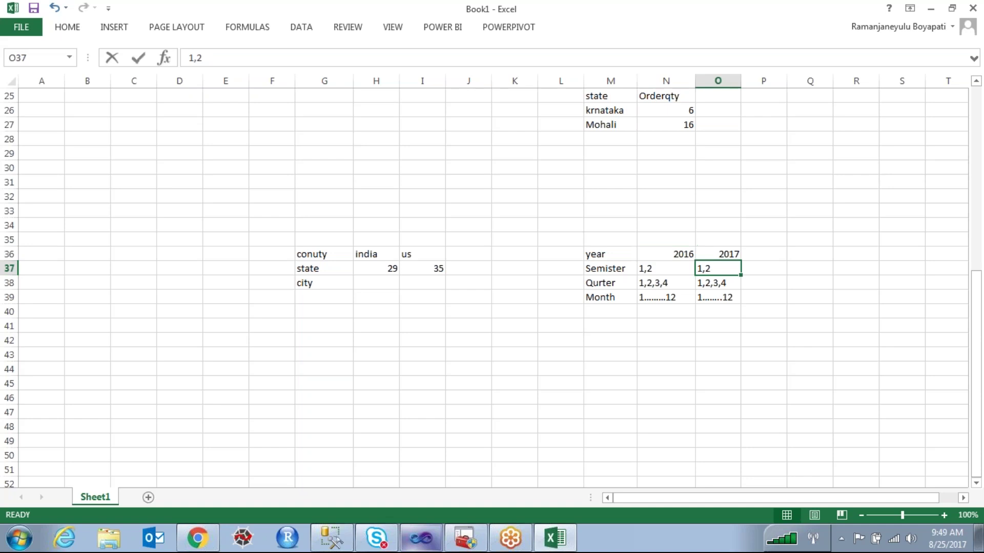
{"action": "key", "text": "shift+Return"}
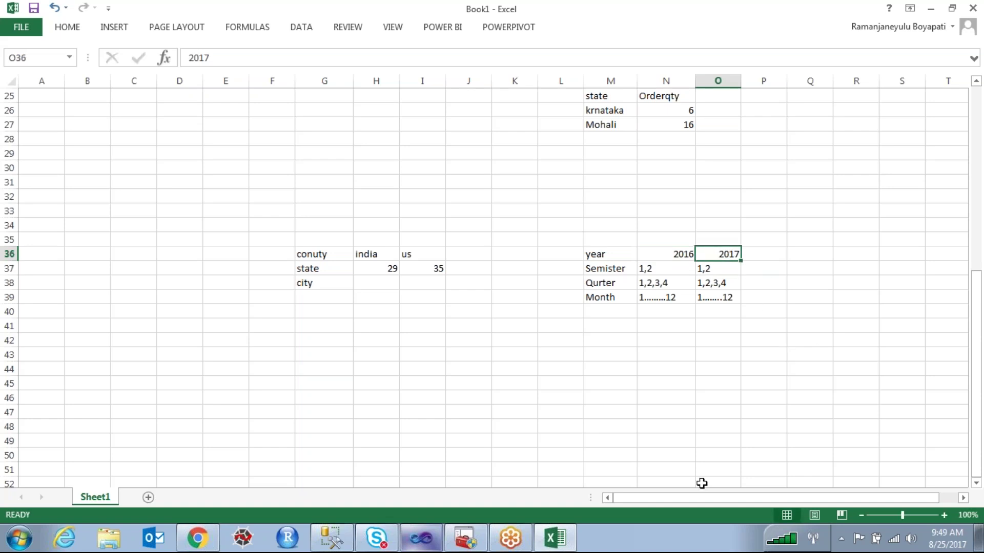
Enter the combined level label year-semister in cell M45 and select cell M48
{"action": "left_click", "coordinate": [600, 384]}
{"action": "type", "text": "ye"}
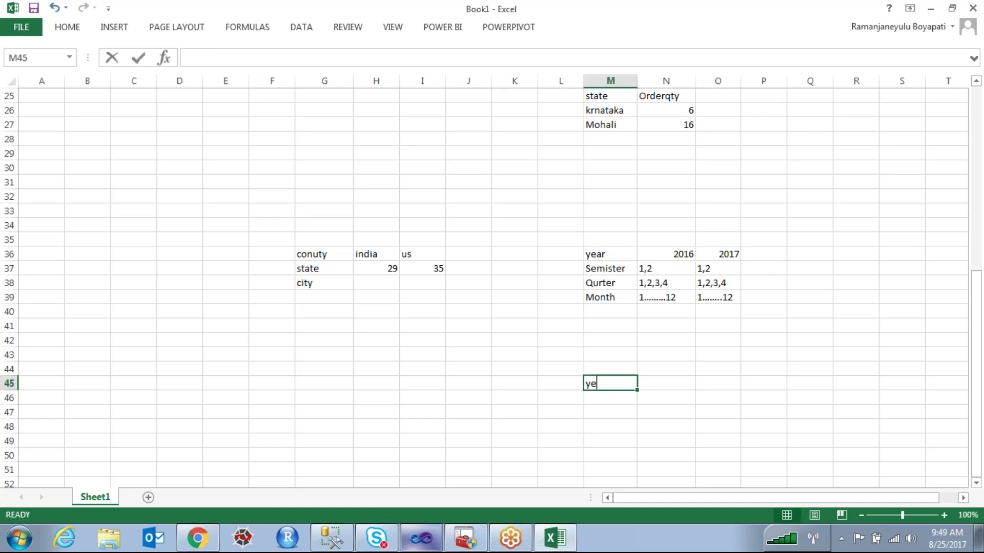
{"action": "type", "text": "ar-semister"}
{"action": "key", "text": "ctrl+Return"}
{"action": "key", "text": "Down"}
{"action": "key", "text": "Down"}
{"action": "key", "text": "Down"}
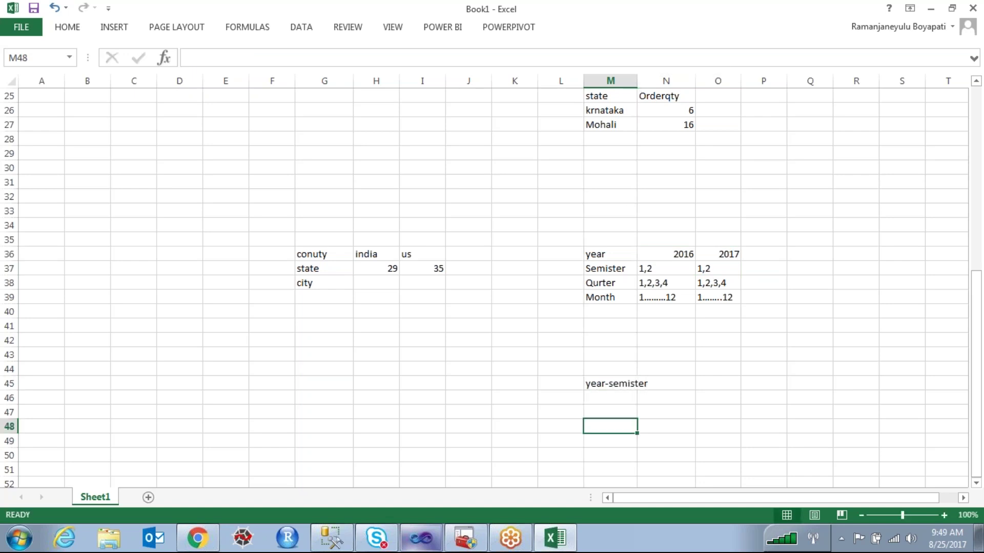
Fit column M to its contents and change the 2016 Semister value in N37 to 1-2016,2-2016
{"action": "double_click", "coordinate": [637, 80]}
{"action": "left_click", "coordinate": [671, 385]}
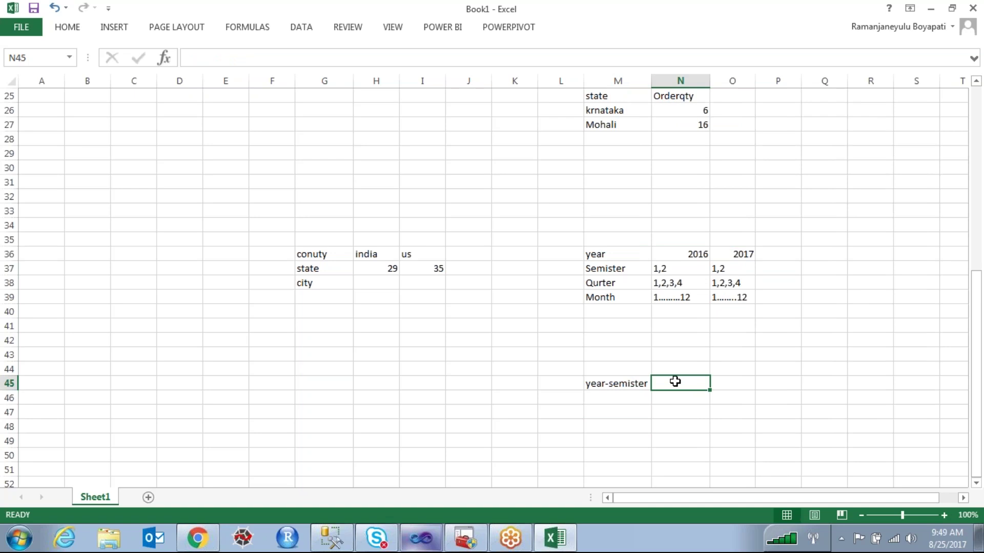
{"action": "double_click", "coordinate": [656, 268]}
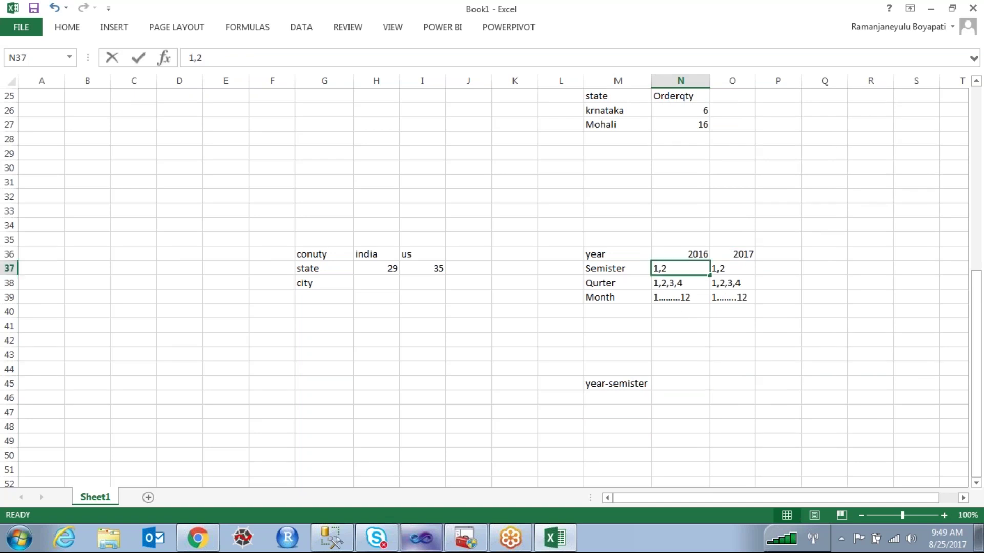
{"action": "type", "text": "-2016"}
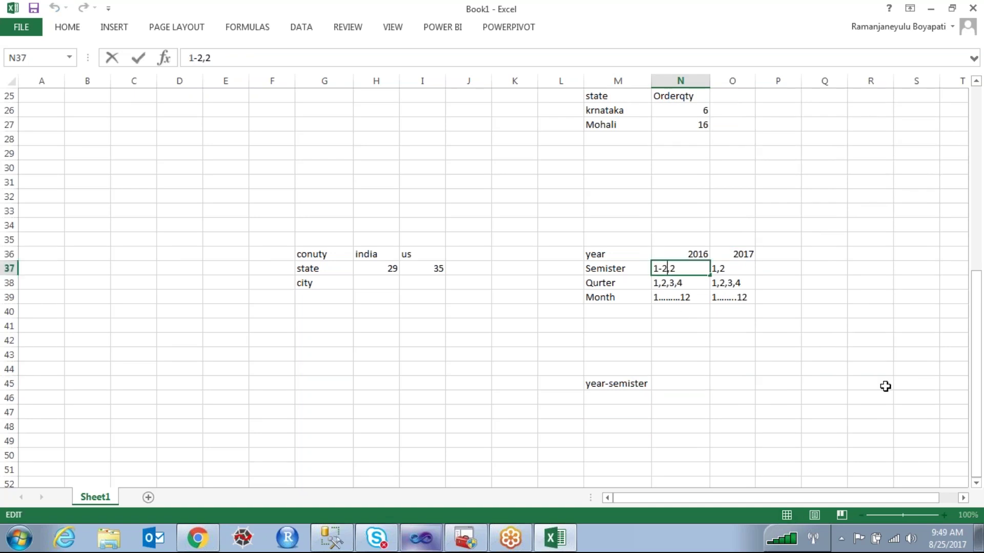
{"action": "left_click", "coordinate": [694, 269]}
{"action": "type", "text": "-2016"}
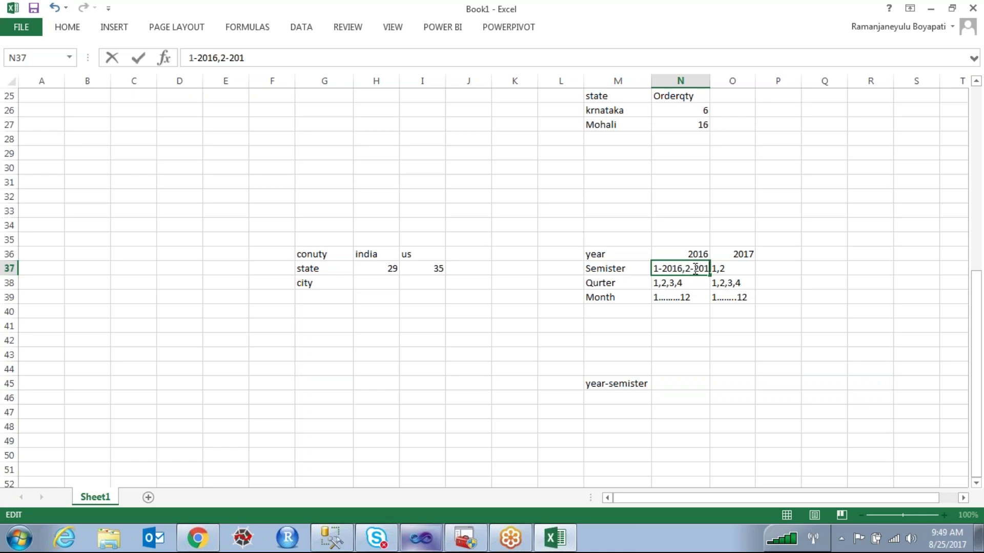
{"action": "key", "text": "Tab"}
Change the 2017 Semister value in O37 to 1-2017,2-2017 and fit column O to its contents
{"action": "double_click", "coordinate": [716, 268]}
{"action": "type", "text": "-2017"}
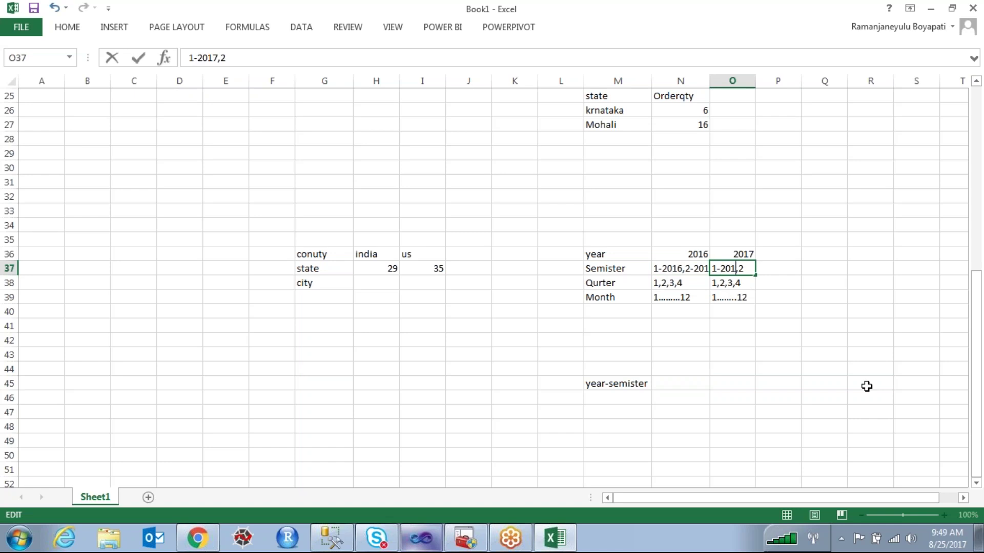
{"action": "left_click", "coordinate": [751, 268]}
{"action": "type", "text": "-2017"}
{"action": "left_click", "coordinate": [798, 325]}
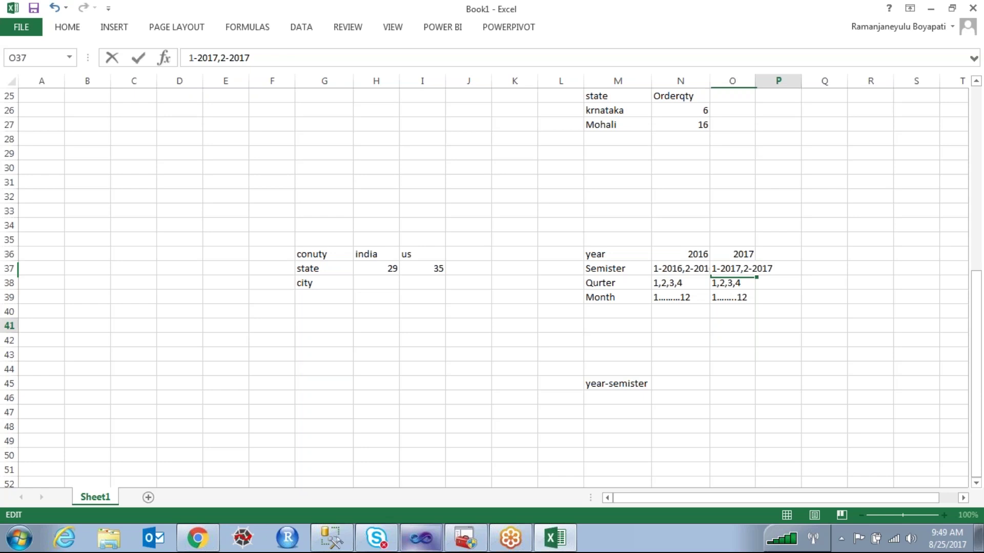
{"action": "double_click", "coordinate": [754, 81]}
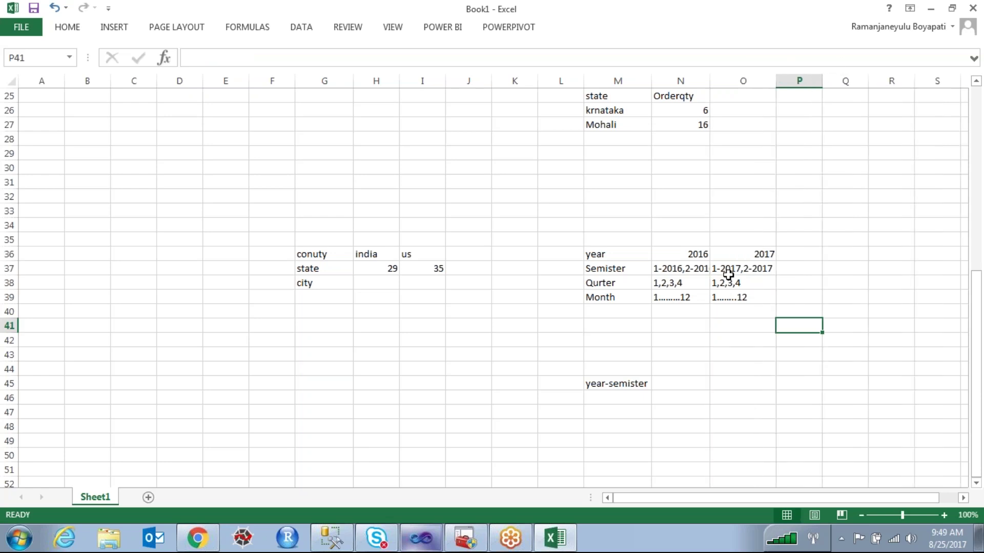
Compare the Semister values under 2016 and 2017 with the country, state, city table
{"action": "left_click", "coordinate": [674, 273]}
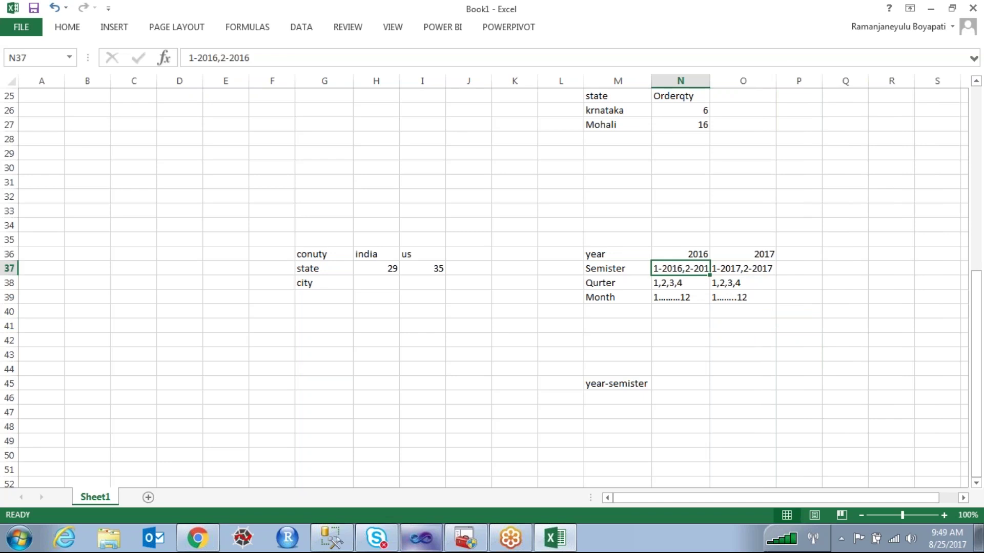
{"action": "left_click", "coordinate": [749, 267]}
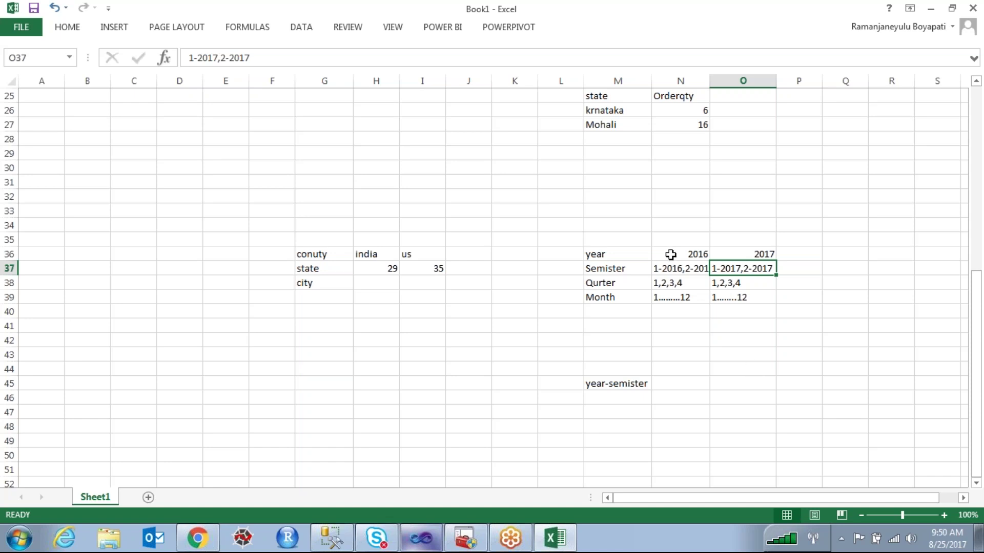
{"action": "left_click_drag", "start_coordinate": [681, 254], "coordinate": [680, 266]}
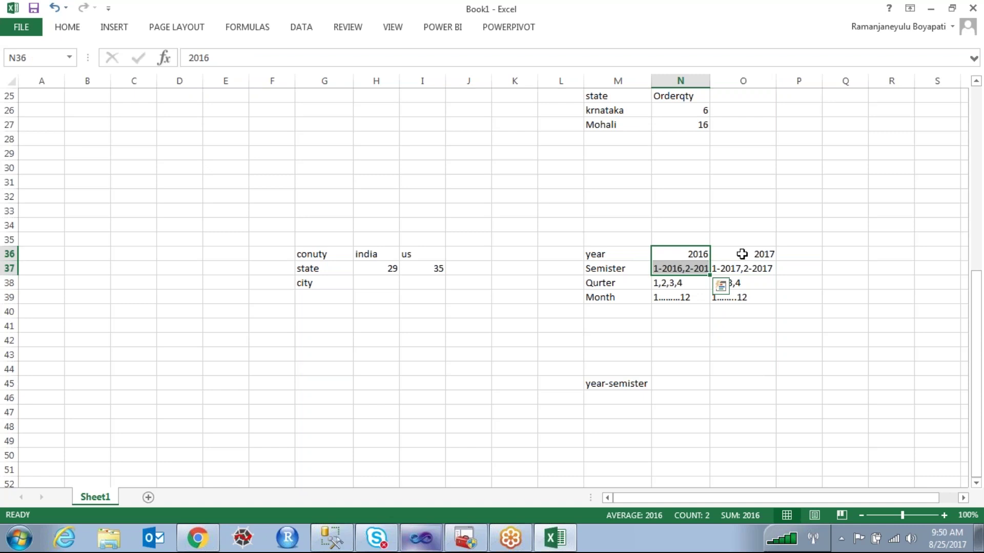
{"action": "left_click_drag", "start_coordinate": [737, 254], "coordinate": [741, 266]}
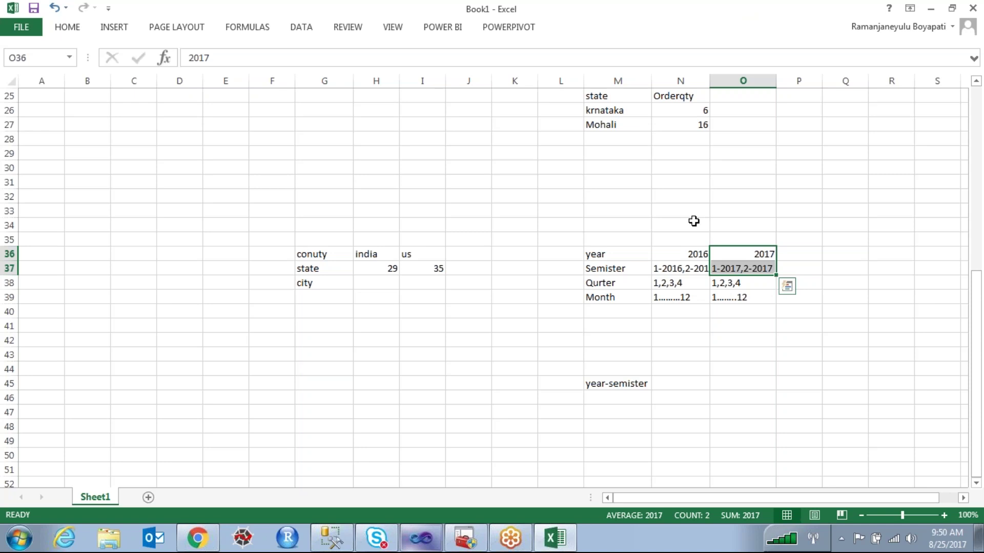
{"action": "left_click_drag", "start_coordinate": [325, 254], "coordinate": [433, 284]}
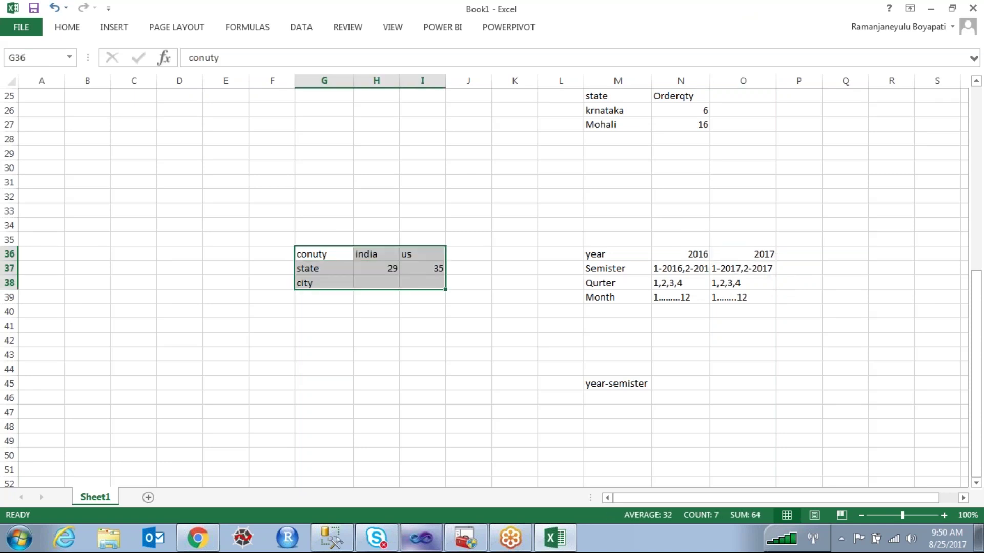
Circle the country and year tables with the green on-screen pen, tick the Semister values, and clear the marks
{"action": "key", "text": "ctrl+2"}
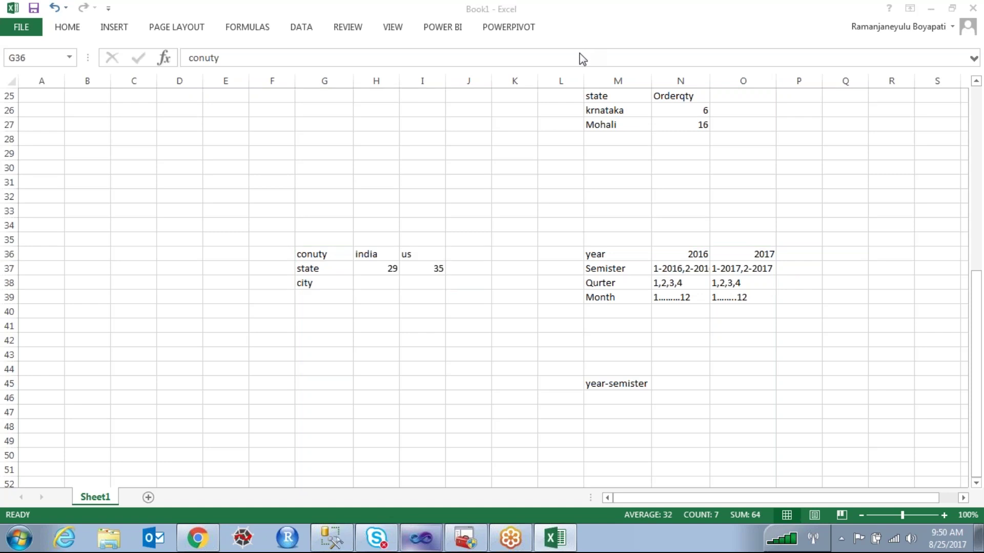
{"action": "mouse_move", "coordinate": [328, 227]}
{"action": "left_mouse_down"}
{"action": "mouse_move", "coordinate": [290, 238]}
{"action": "mouse_move", "coordinate": [274, 285]}
{"action": "mouse_move", "coordinate": [345, 336]}
{"action": "mouse_move", "coordinate": [430, 320]}
{"action": "mouse_move", "coordinate": [454, 244]}
{"action": "mouse_move", "coordinate": [328, 228]}
{"action": "left_mouse_up"}
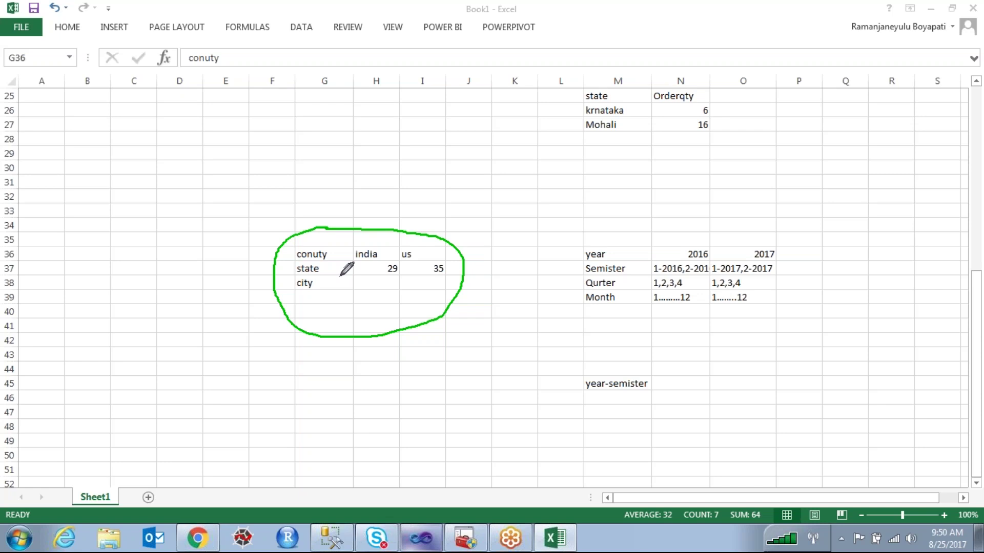
{"action": "mouse_move", "coordinate": [649, 253]}
{"action": "left_mouse_down"}
{"action": "mouse_move", "coordinate": [773, 259]}
{"action": "mouse_move", "coordinate": [743, 254]}
{"action": "left_mouse_up"}
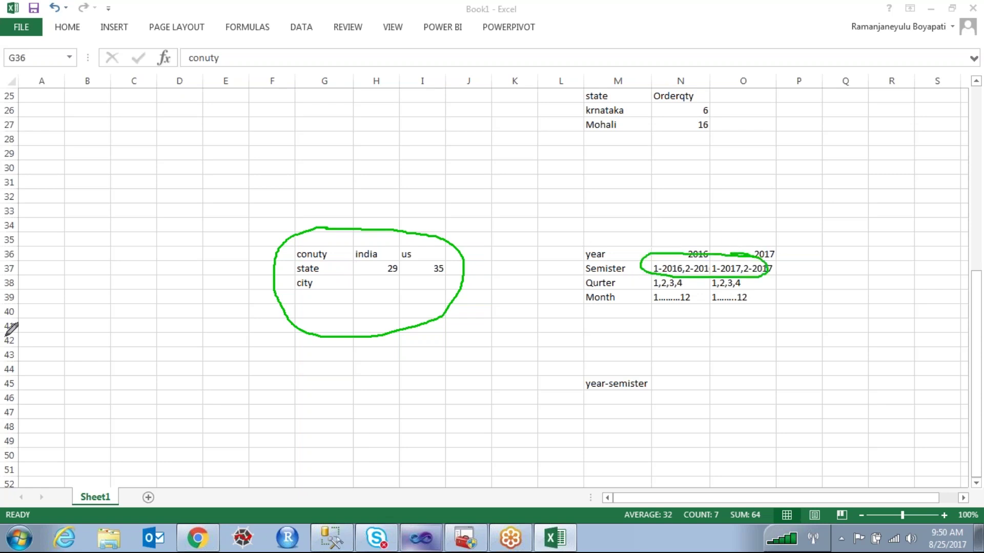
{"action": "mouse_move", "coordinate": [736, 219]}
{"action": "left_mouse_down"}
{"action": "mouse_move", "coordinate": [586, 226]}
{"action": "mouse_move", "coordinate": [690, 365]}
{"action": "left_mouse_up"}
{"action": "mouse_move", "coordinate": [782, 349]}
{"action": "left_mouse_down"}
{"action": "mouse_move", "coordinate": [763, 211]}
{"action": "mouse_move", "coordinate": [724, 216]}
{"action": "left_mouse_up"}
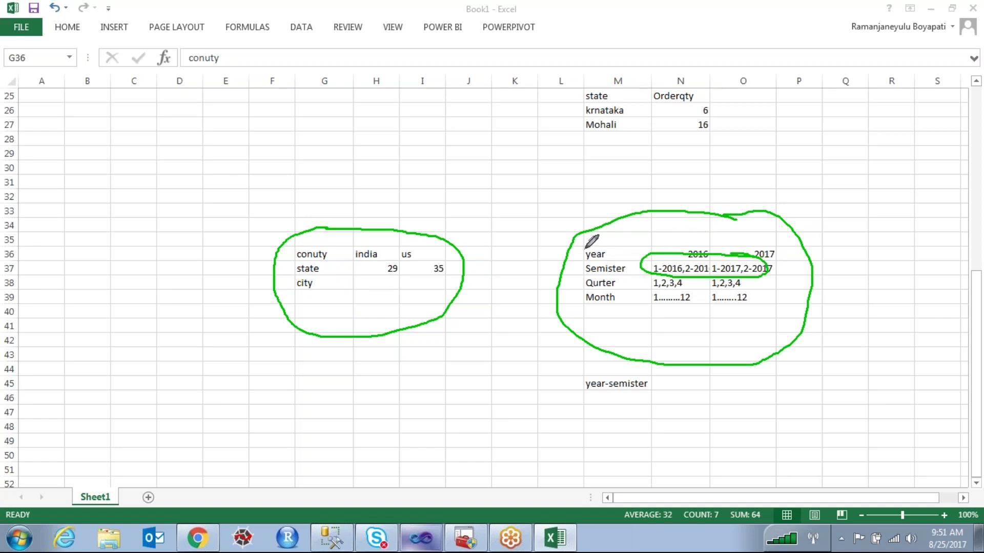
{"action": "left_click_drag", "start_coordinate": [615, 146], "coordinate": [610, 254]}
{"action": "mouse_move", "coordinate": [647, 197]}
{"action": "left_mouse_down"}
{"action": "mouse_move", "coordinate": [611, 254]}
{"action": "mouse_move", "coordinate": [812, 229]}
{"action": "left_mouse_up"}
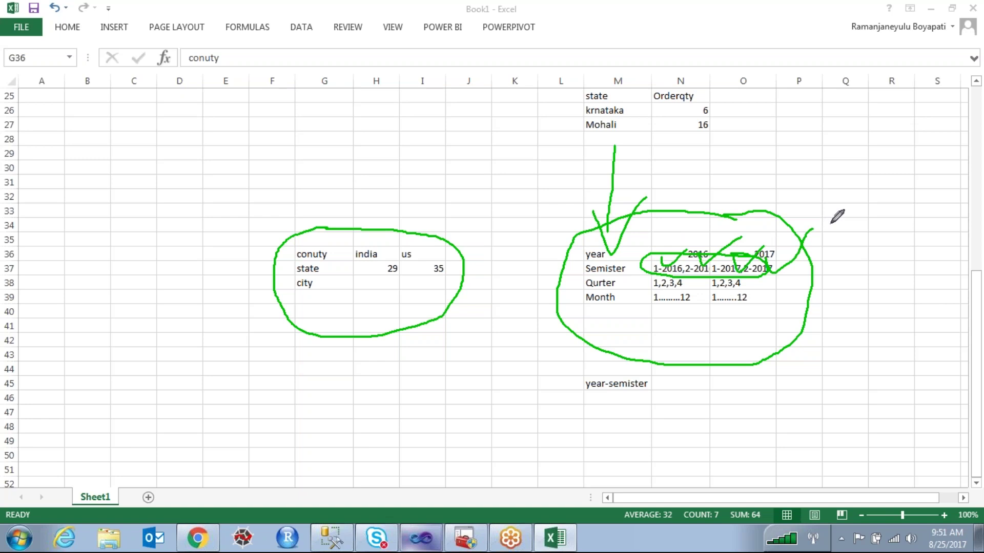
{"action": "key", "text": "Escape"}
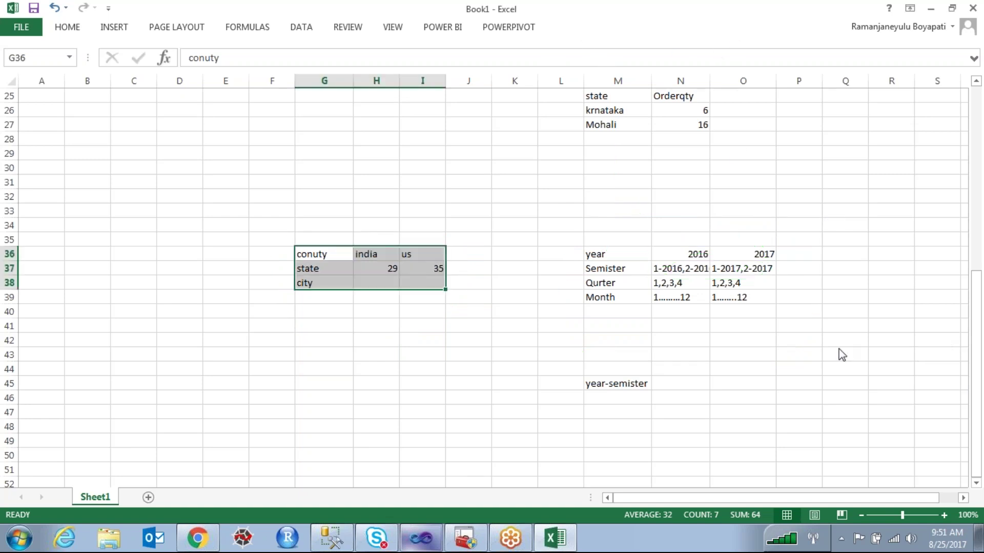
Check the combined semester-year values in O37 and N37
{"action": "key", "text": "ctrl+2"}
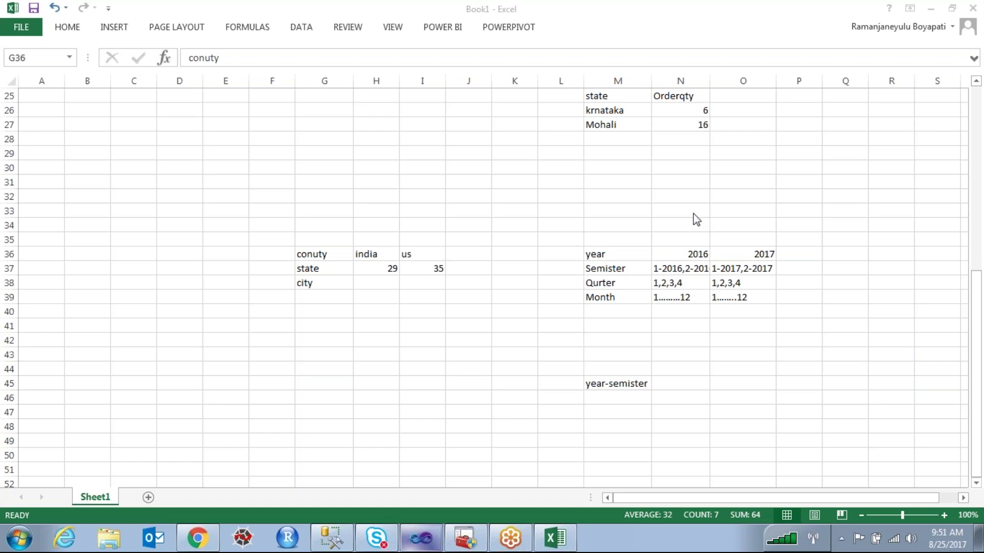
{"action": "left_click", "coordinate": [738, 268]}
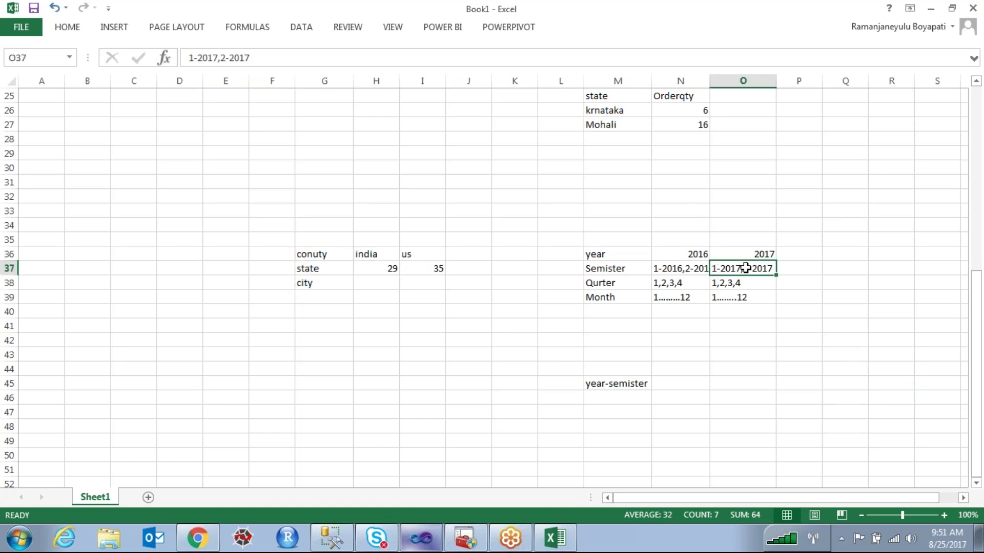
{"action": "left_click", "coordinate": [699, 269]}
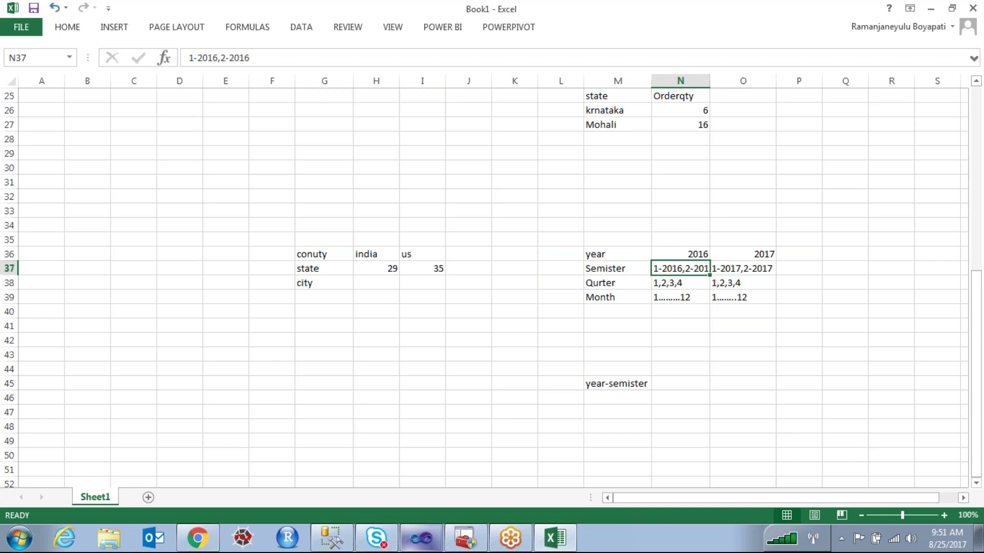
Circle the year table in green, mark its year and Semister labels and the first 2016 semester, and clear the marks
{"action": "key", "text": "ctrl+2"}
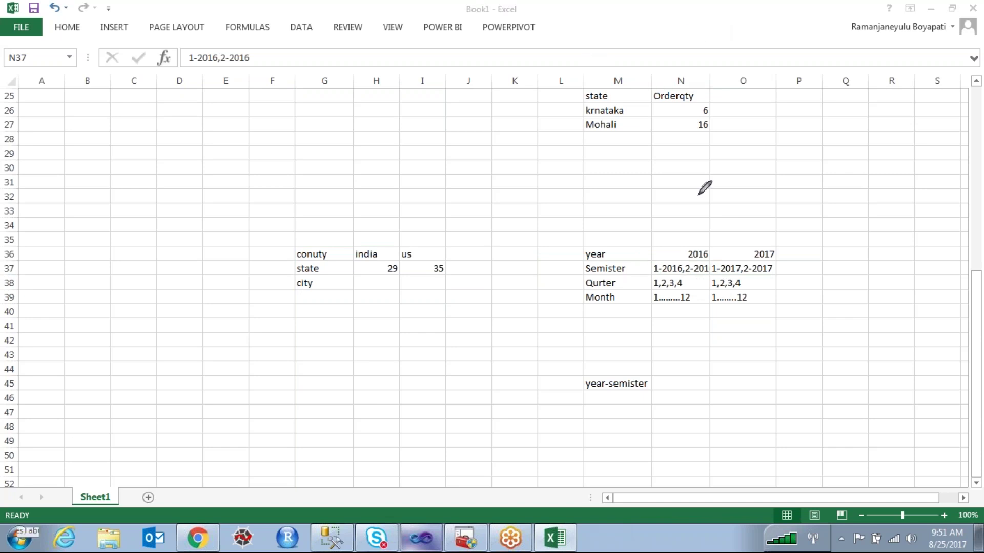
{"action": "left_click_drag", "start_coordinate": [776, 241], "coordinate": [686, 234]}
{"action": "mouse_move", "coordinate": [608, 232]}
{"action": "left_mouse_down"}
{"action": "mouse_move", "coordinate": [577, 238]}
{"action": "mouse_move", "coordinate": [588, 300]}
{"action": "mouse_move", "coordinate": [618, 324]}
{"action": "left_mouse_up"}
{"action": "mouse_move", "coordinate": [742, 324]}
{"action": "left_mouse_down"}
{"action": "mouse_move", "coordinate": [804, 283]}
{"action": "mouse_move", "coordinate": [805, 262]}
{"action": "left_mouse_up"}
{"action": "left_click_drag", "start_coordinate": [619, 324], "coordinate": [743, 324]}
{"action": "left_click_drag", "start_coordinate": [806, 262], "coordinate": [779, 246]}
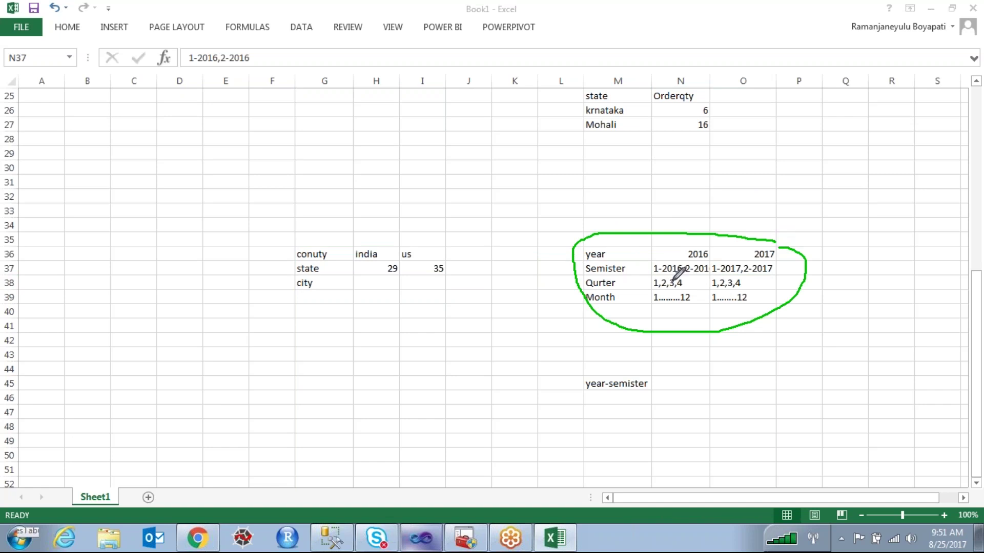
{"action": "mouse_move", "coordinate": [573, 248]}
{"action": "left_mouse_down"}
{"action": "mouse_move", "coordinate": [595, 243]}
{"action": "mouse_move", "coordinate": [580, 269]}
{"action": "mouse_move", "coordinate": [605, 250]}
{"action": "left_mouse_up"}
{"action": "left_click_drag", "start_coordinate": [654, 272], "coordinate": [659, 259]}
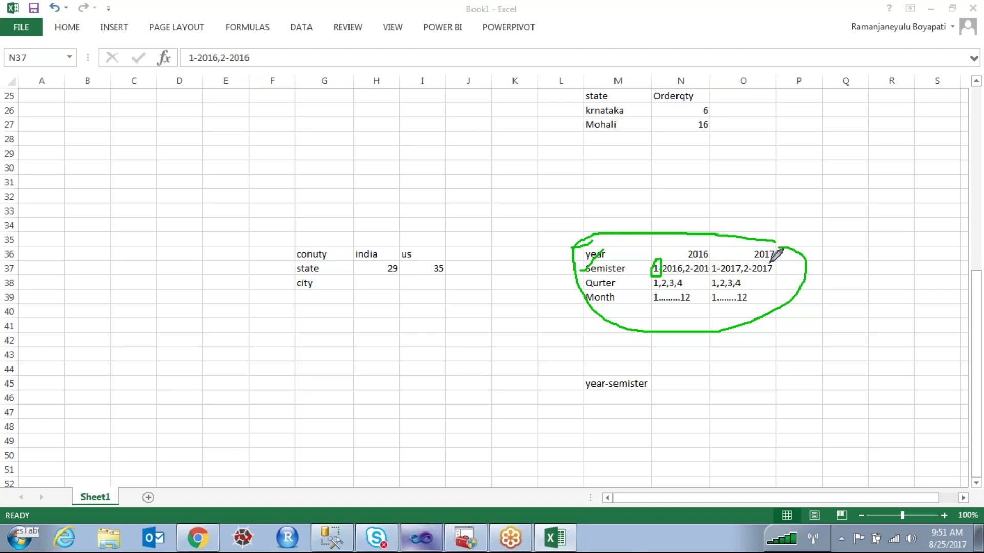
{"action": "mouse_move", "coordinate": [594, 269]}
{"action": "left_mouse_down"}
{"action": "mouse_move", "coordinate": [549, 277]}
{"action": "mouse_move", "coordinate": [497, 308]}
{"action": "left_mouse_up"}
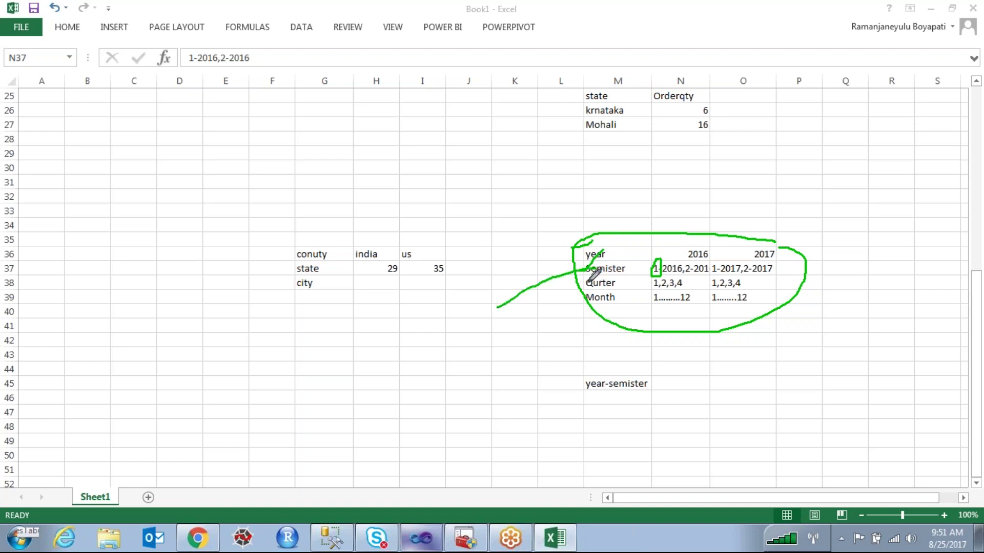
{"action": "key", "text": "Escape"}
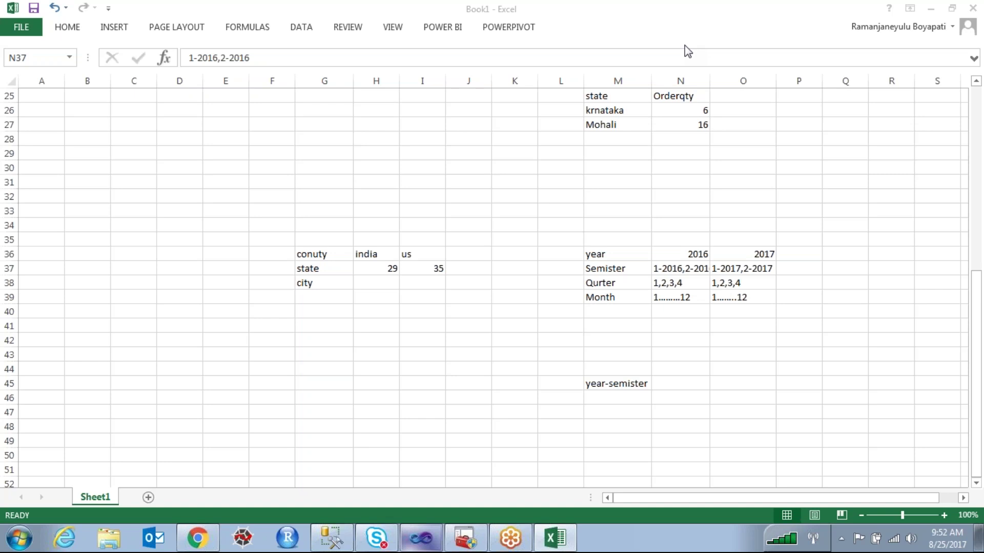
Review the Semister row and write the key combination semister,Year beside it in cell P37
{"action": "left_click", "coordinate": [686, 273]}
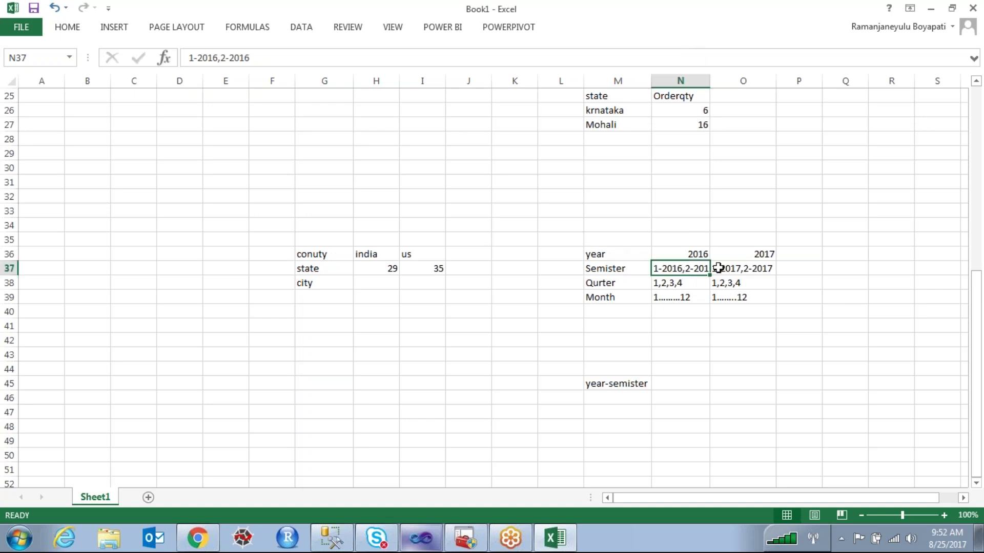
{"action": "left_click", "coordinate": [718, 268]}
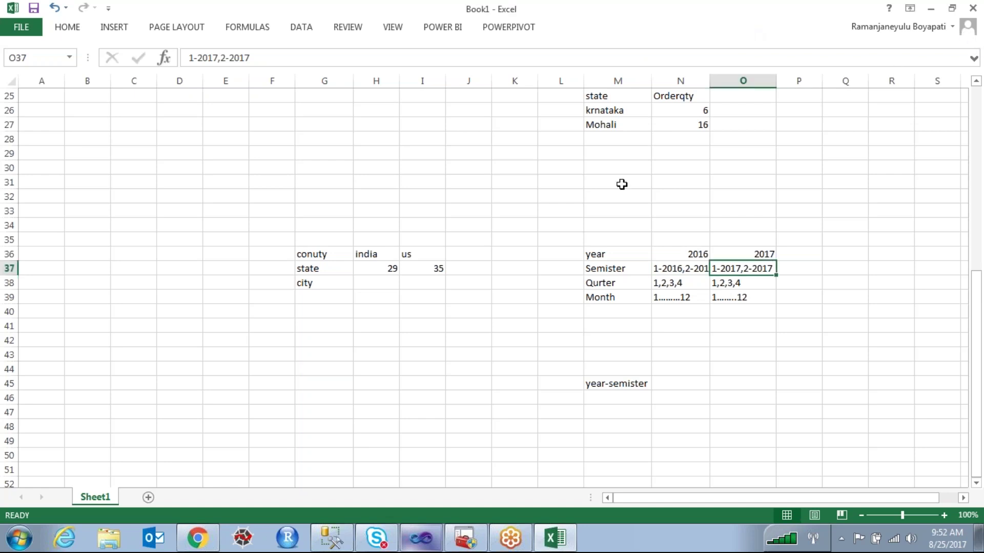
{"action": "left_click", "coordinate": [622, 271]}
{"action": "left_click", "coordinate": [817, 274]}
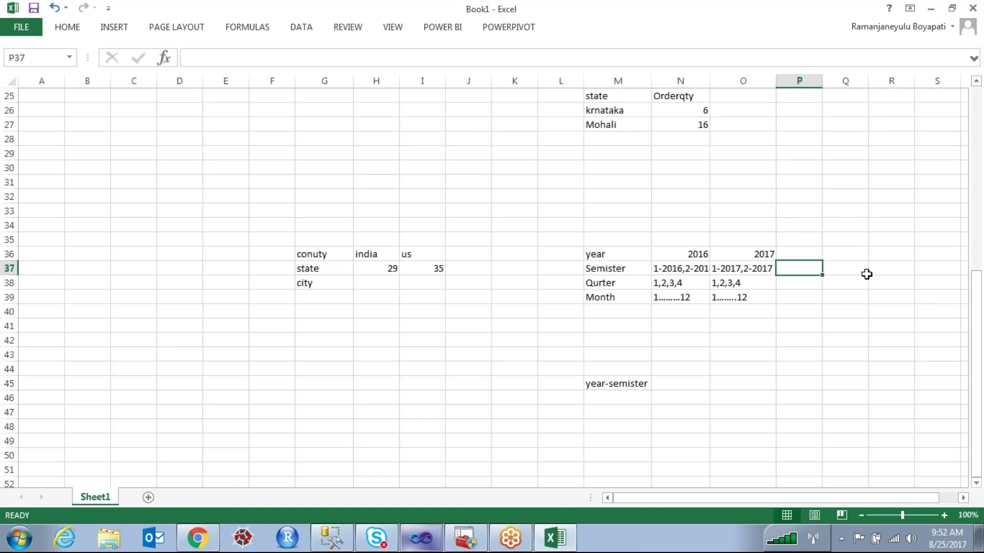
{"action": "type", "text": "semiste"}
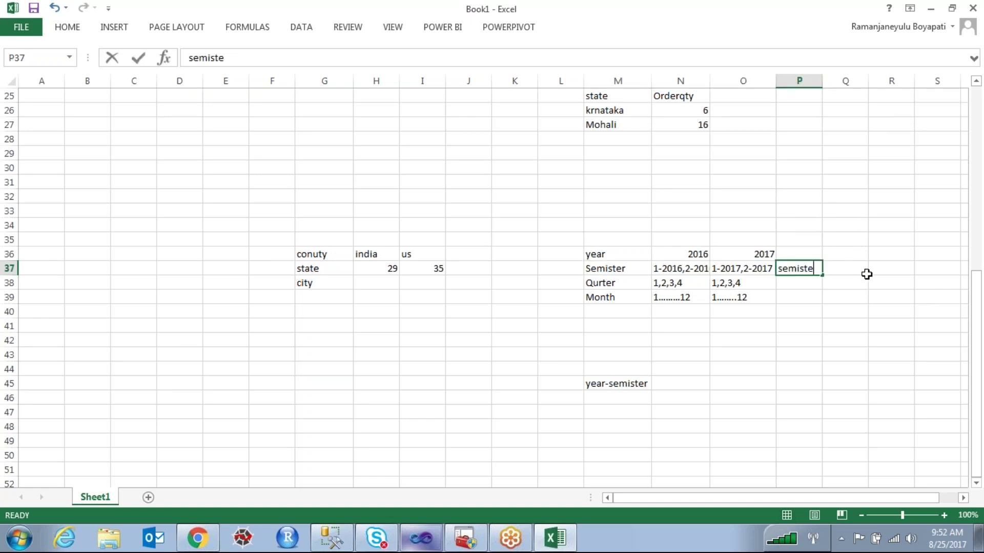
{"action": "type", "text": "r,Year"}
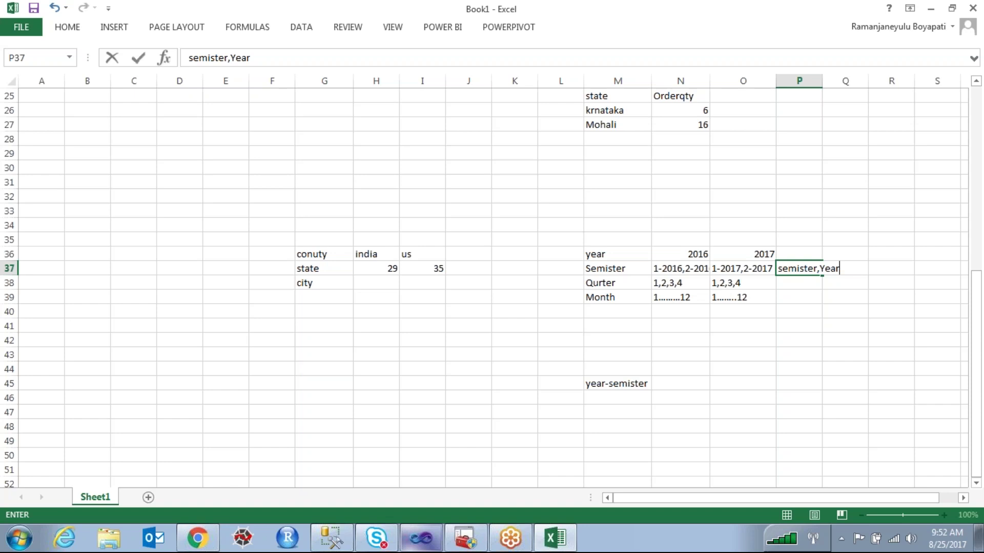
Erase the Year part from the end of the text in cell P37
{"action": "key", "text": "BackSpace"}
{"action": "key", "text": "BackSpace"}
{"action": "key", "text": "BackSpace"}
{"action": "key", "text": "BackSpace"}
{"action": "key", "text": "BackSpace"}
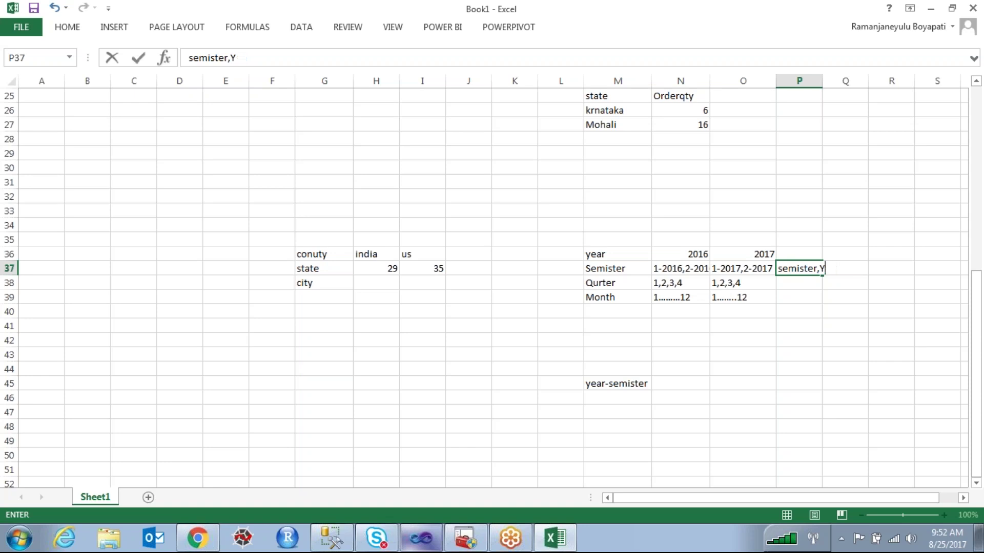